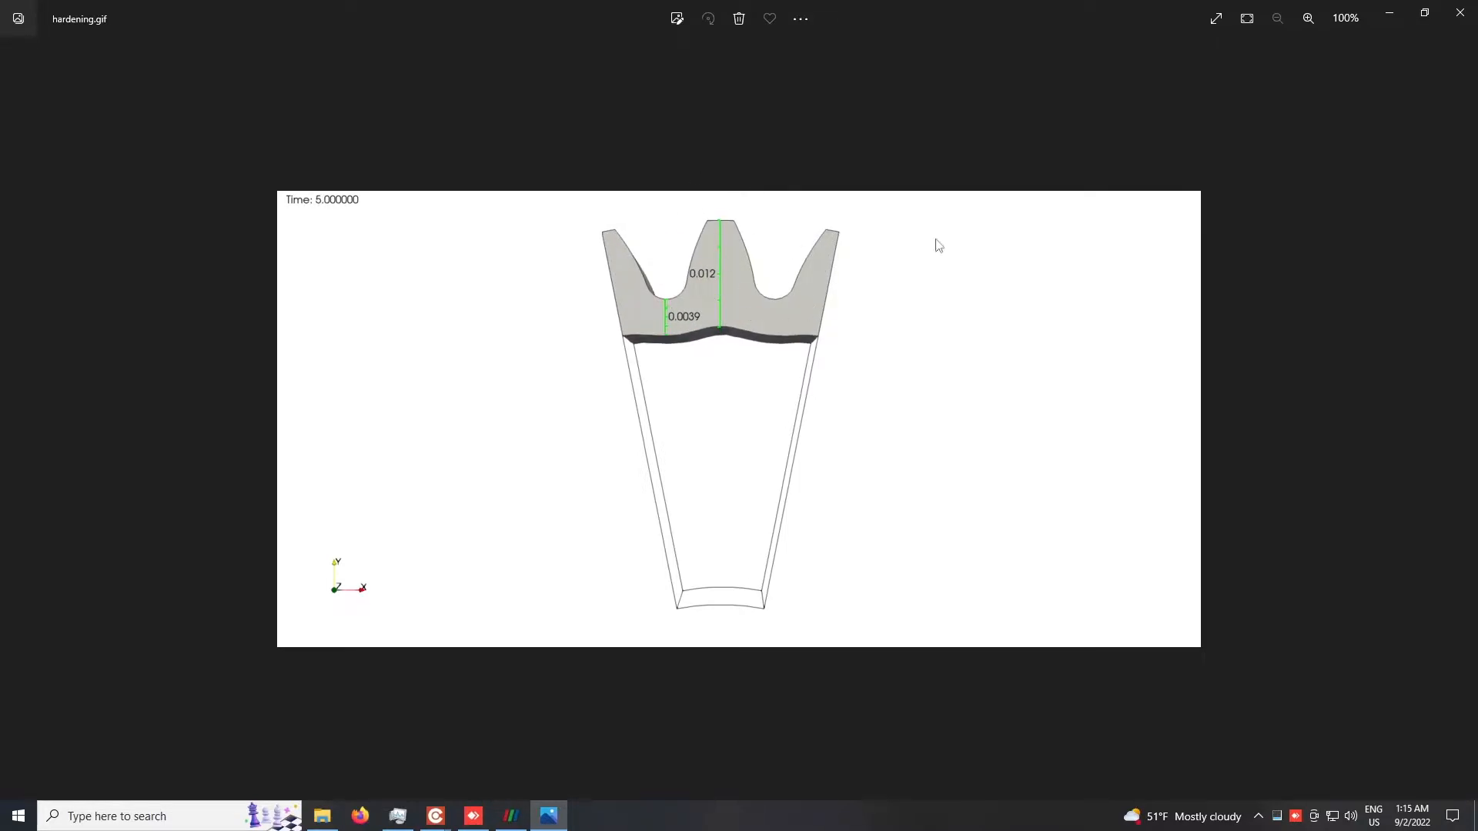
Step: Close the hardening.gif preview and place a ruler from the hardened profile's lower edge to the bottom of the left tooth gap
{"action": "left_click", "coordinate": [1455, 13]}
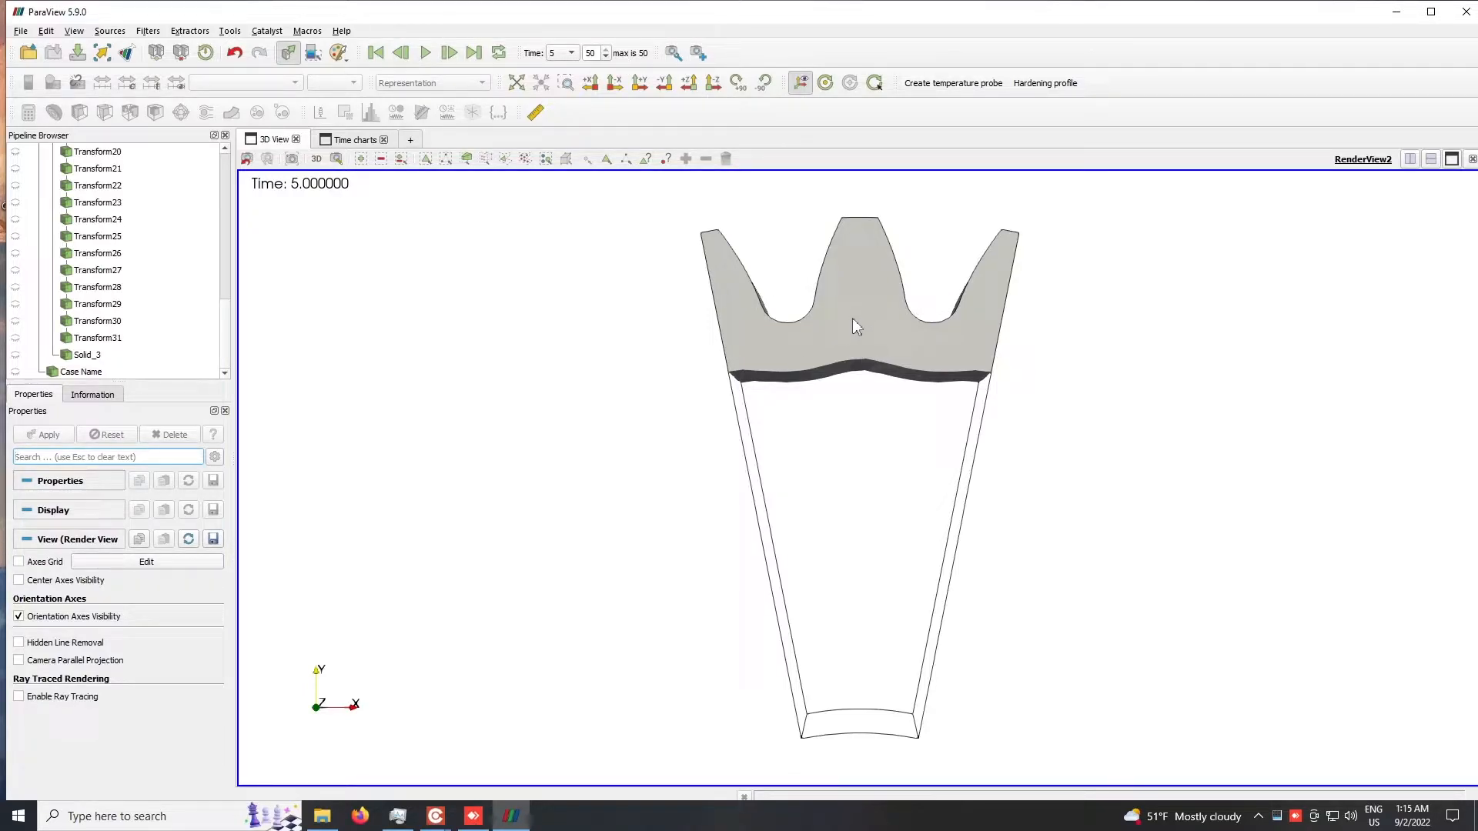
{"action": "left_click", "coordinate": [536, 114]}
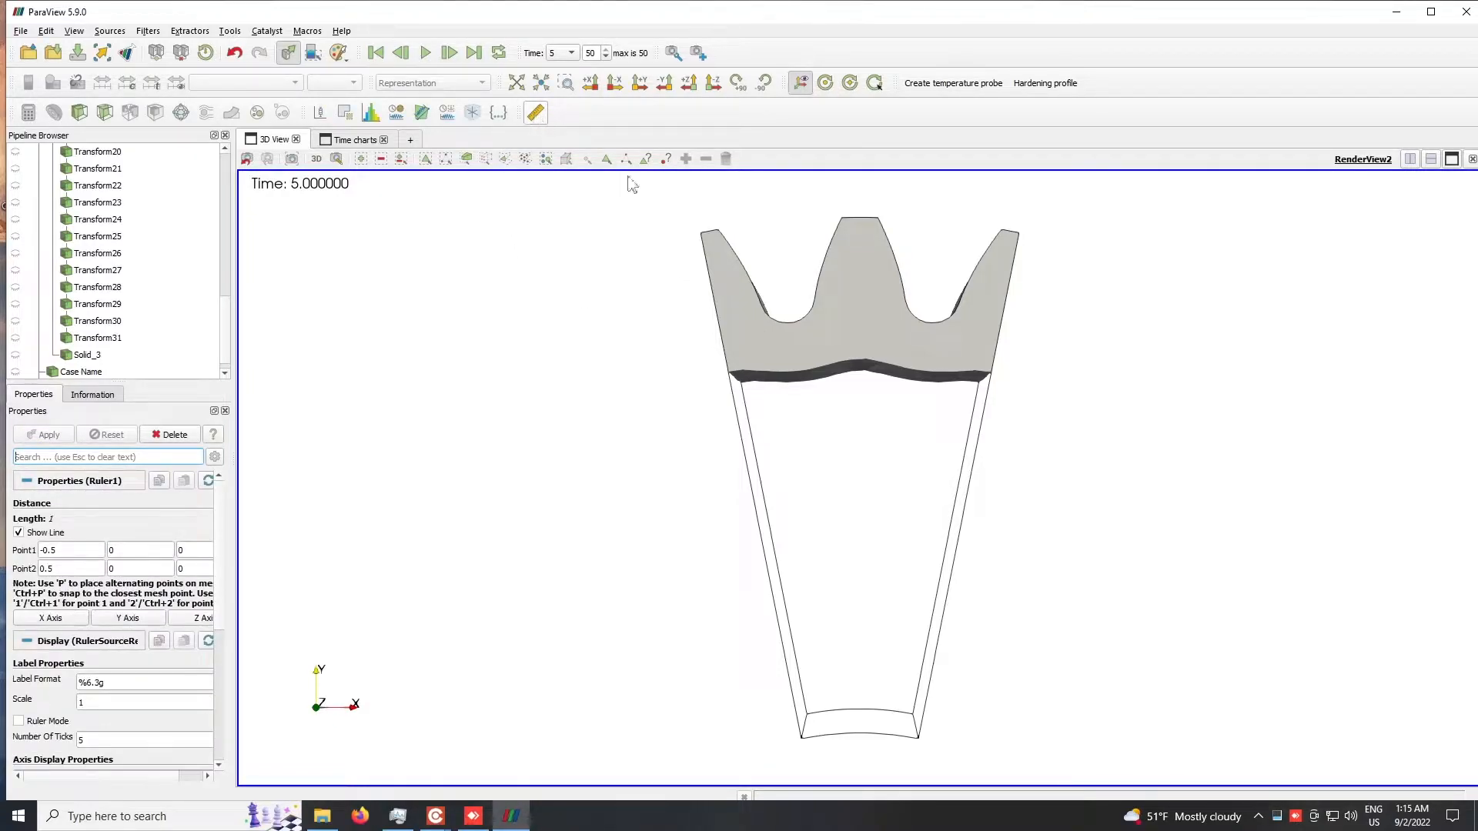
{"action": "left_click_drag", "start_coordinate": [888, 438], "coordinate": [810, 336]}
{"action": "scroll", "coordinate": [792, 326], "scroll_direction": "up", "scroll_amount": 5}
{"action": "middle_click_drag", "start_coordinate": [804, 420], "coordinate": [859, 669]}
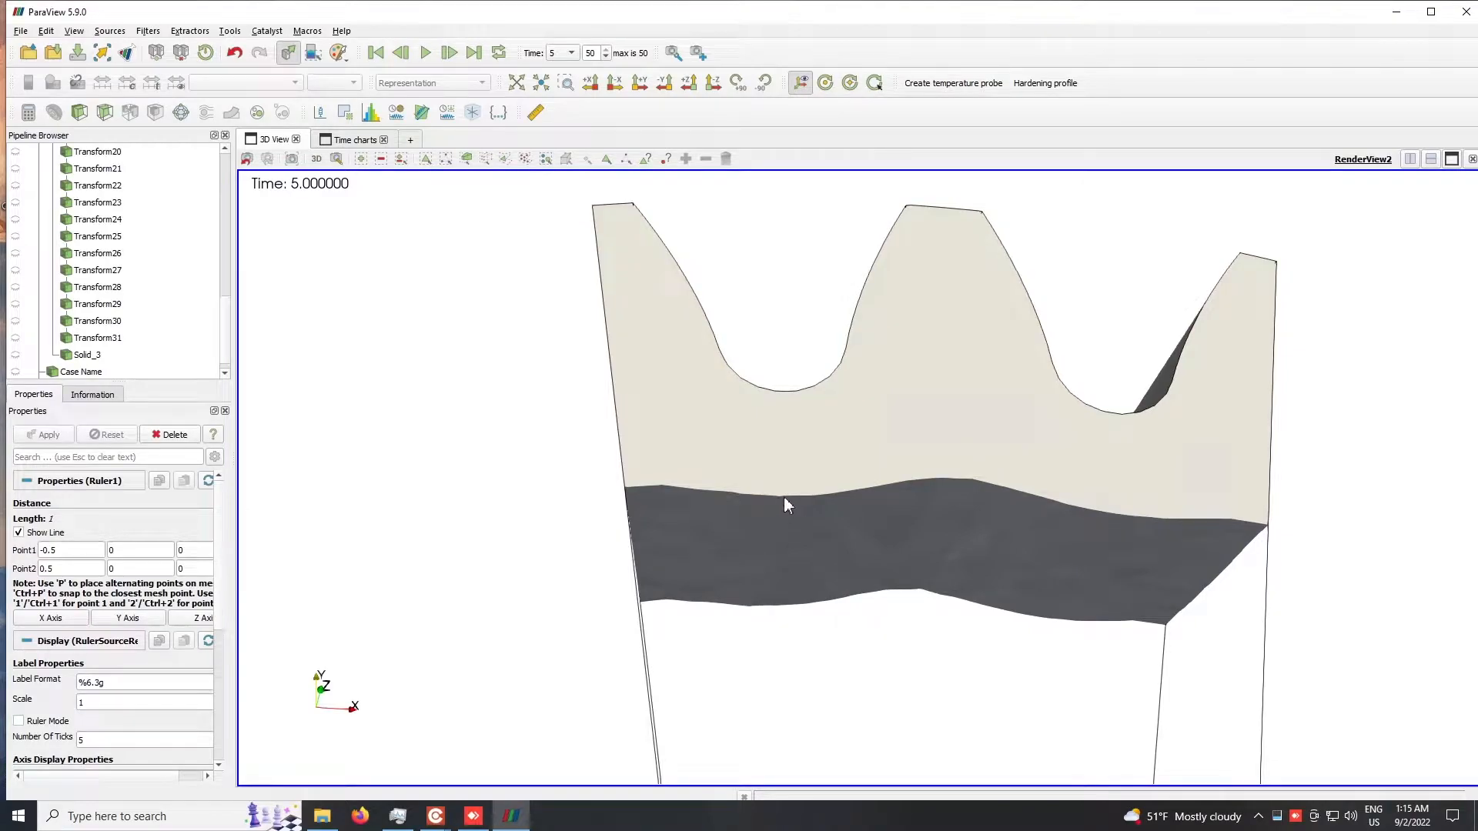
{"action": "key", "text": "p"}
{"action": "left_click_drag", "start_coordinate": [851, 416], "coordinate": [720, 575]}
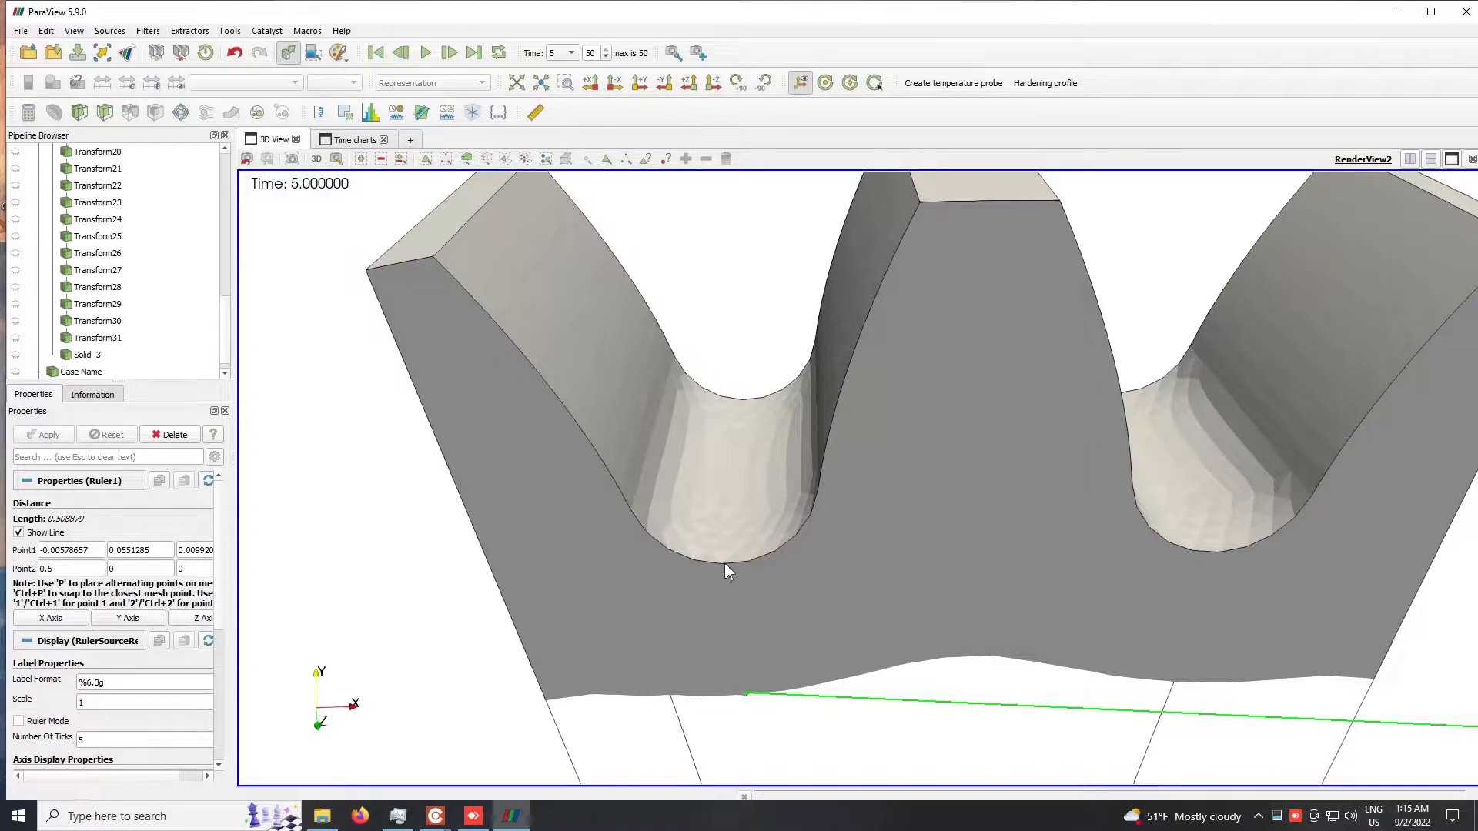
{"action": "key", "text": "p"}
Step: Make the ruler vertical by copying Point1's X coordinate, -0.00578657, into Point2's X coordinate
{"action": "left_click_drag", "start_coordinate": [935, 524], "coordinate": [819, 352]}
{"action": "left_click_drag", "start_coordinate": [891, 557], "coordinate": [782, 639]}
{"action": "left_click_drag", "start_coordinate": [868, 689], "coordinate": [889, 478]}
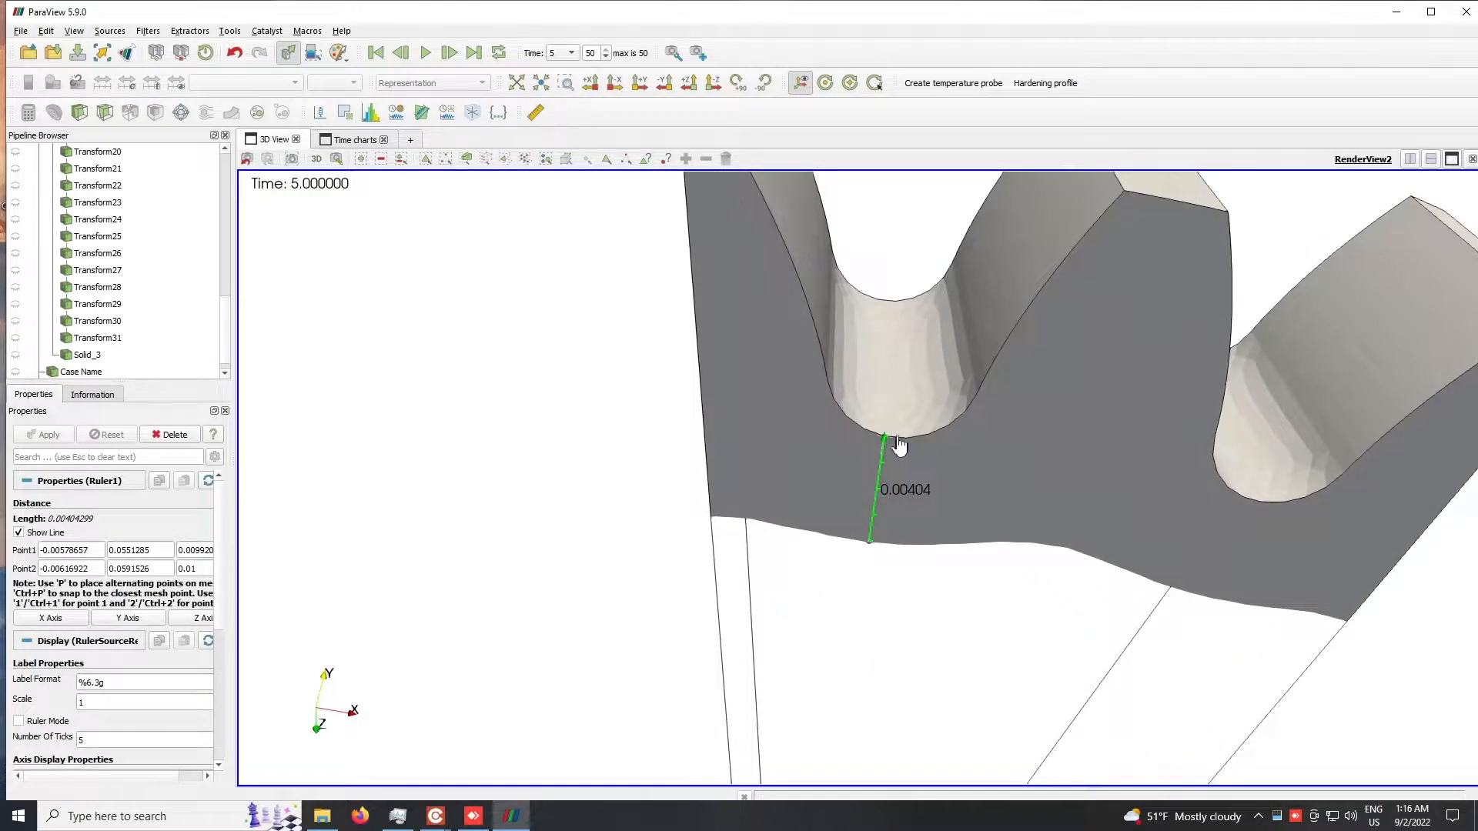
{"action": "left_click_drag", "start_coordinate": [1062, 313], "coordinate": [1013, 499]}
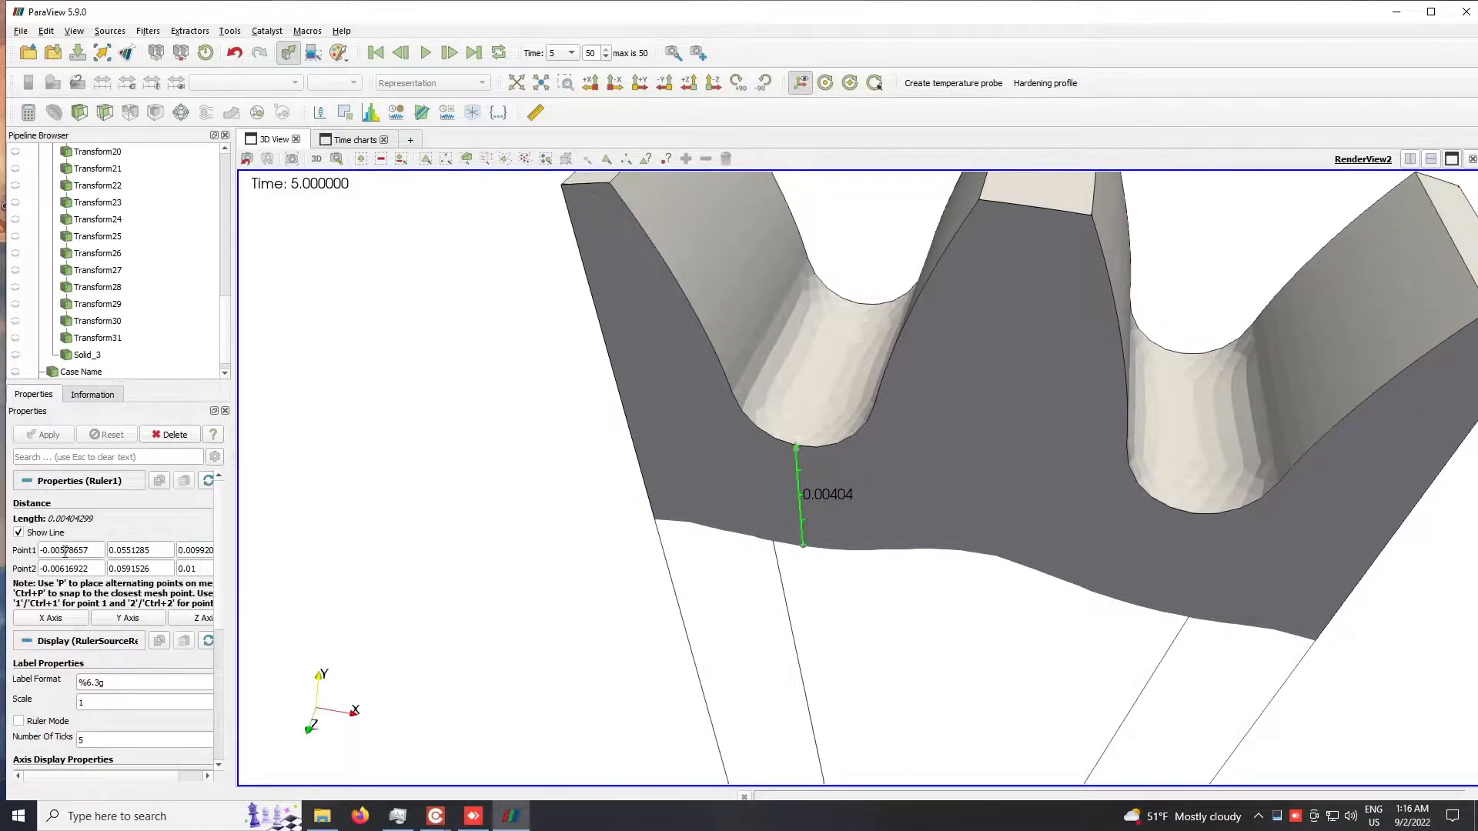
{"action": "left_click", "coordinate": [713, 82]}
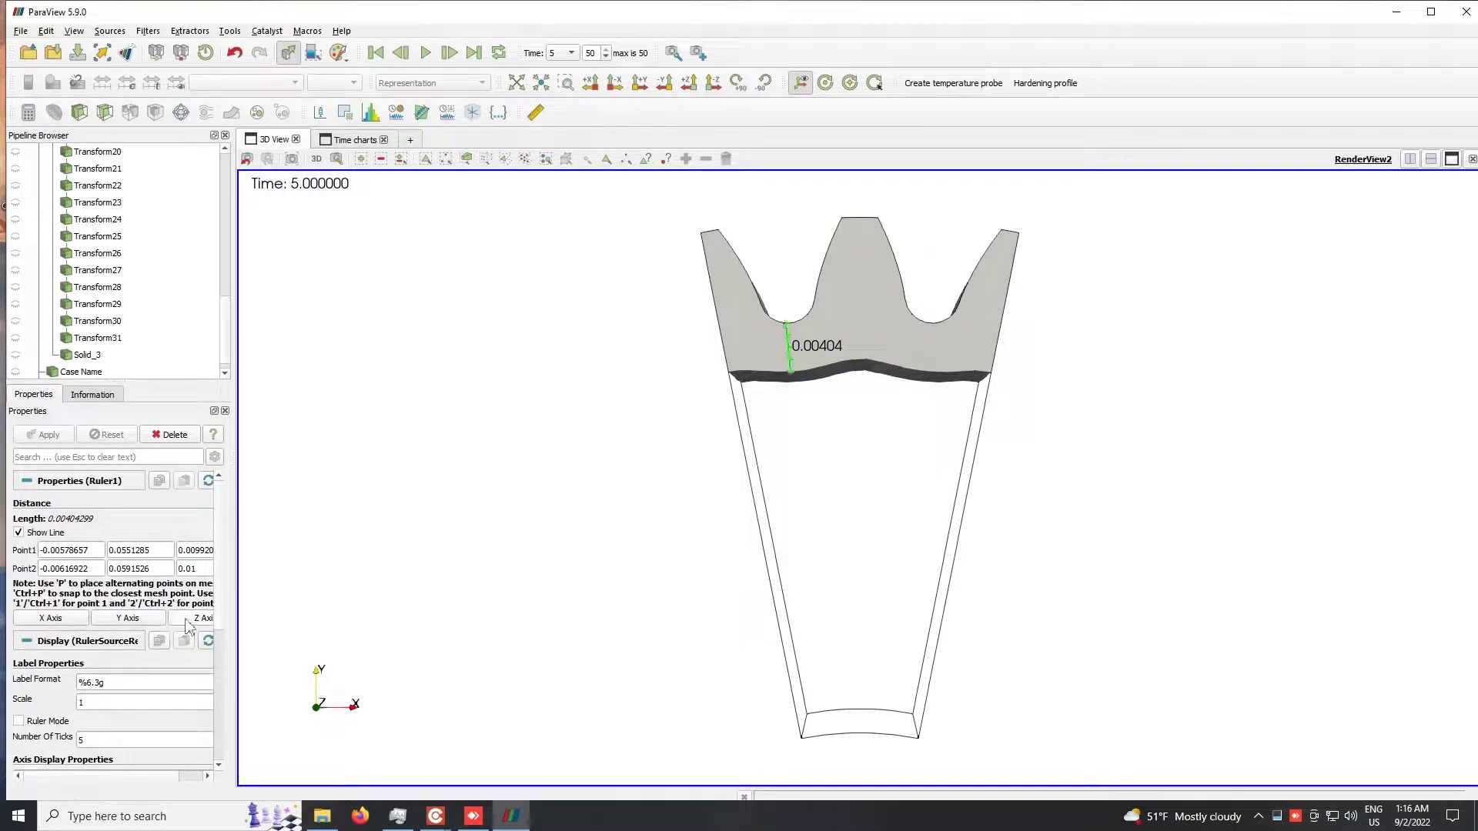
{"action": "left_click", "coordinate": [76, 548]}
{"action": "double_click", "coordinate": [76, 548]}
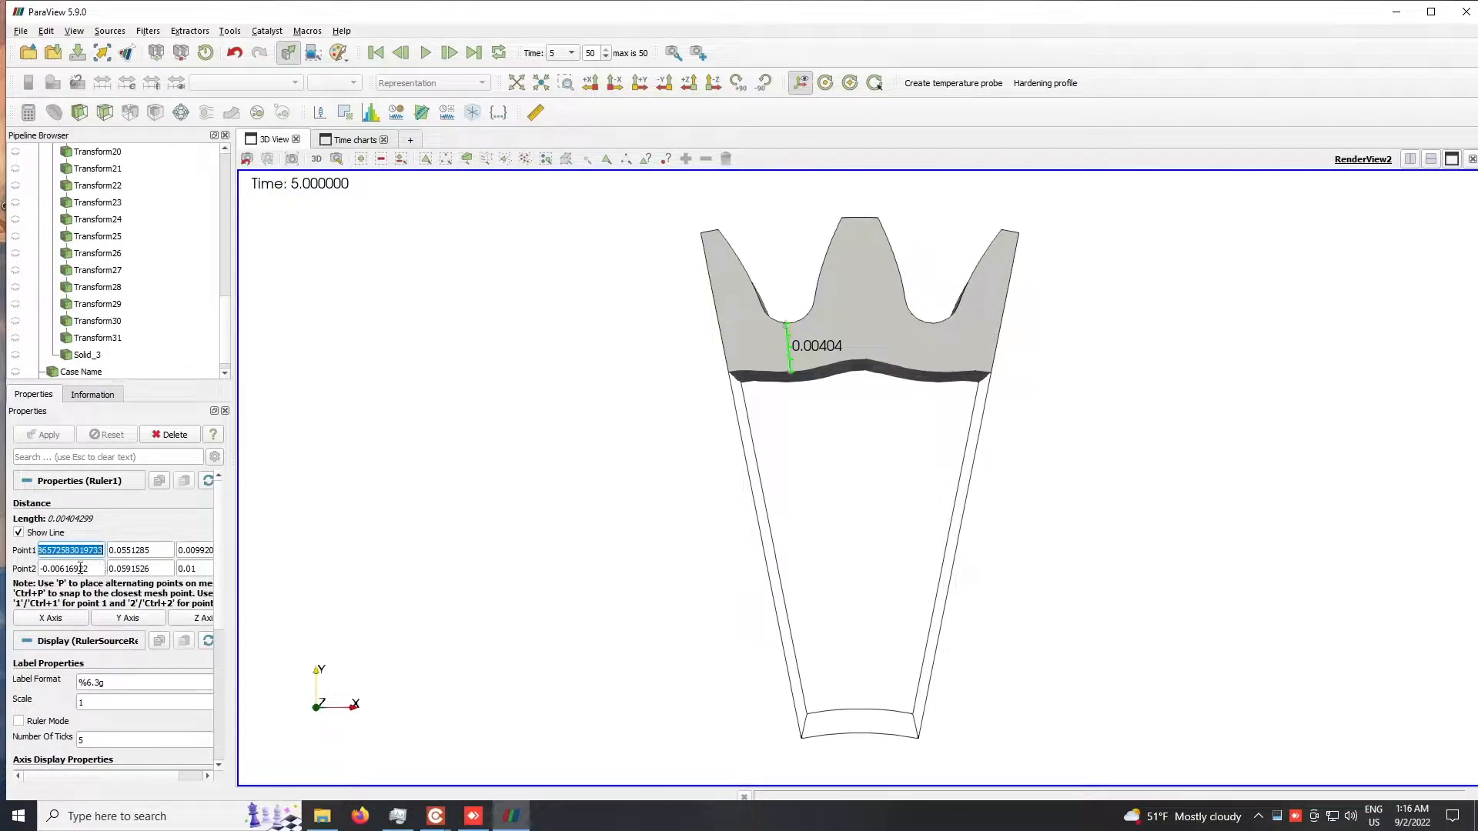
{"action": "double_click", "coordinate": [80, 568]}
{"action": "key", "text": "ctrl+v"}
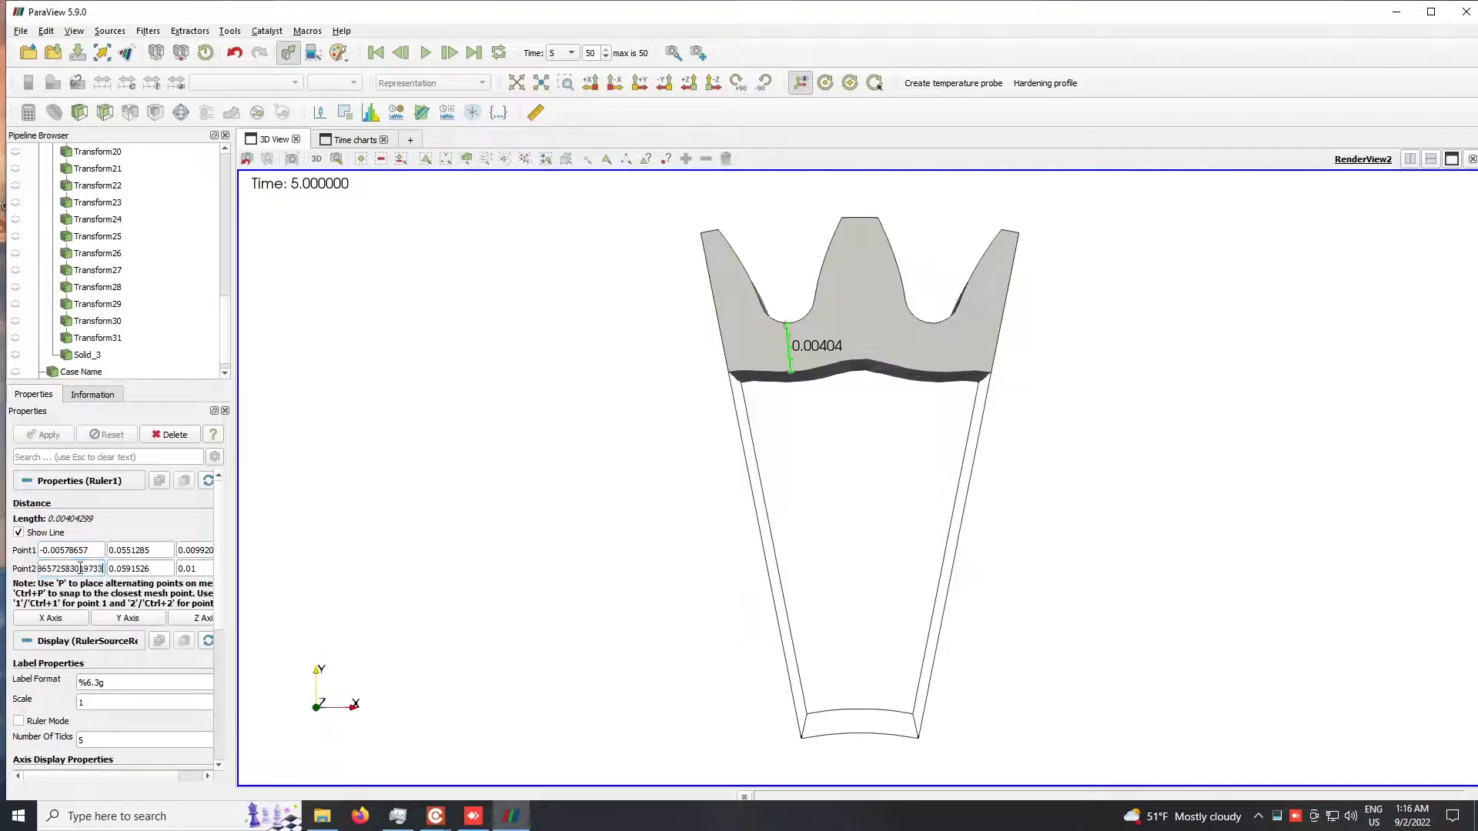
{"action": "key", "text": "Return"}
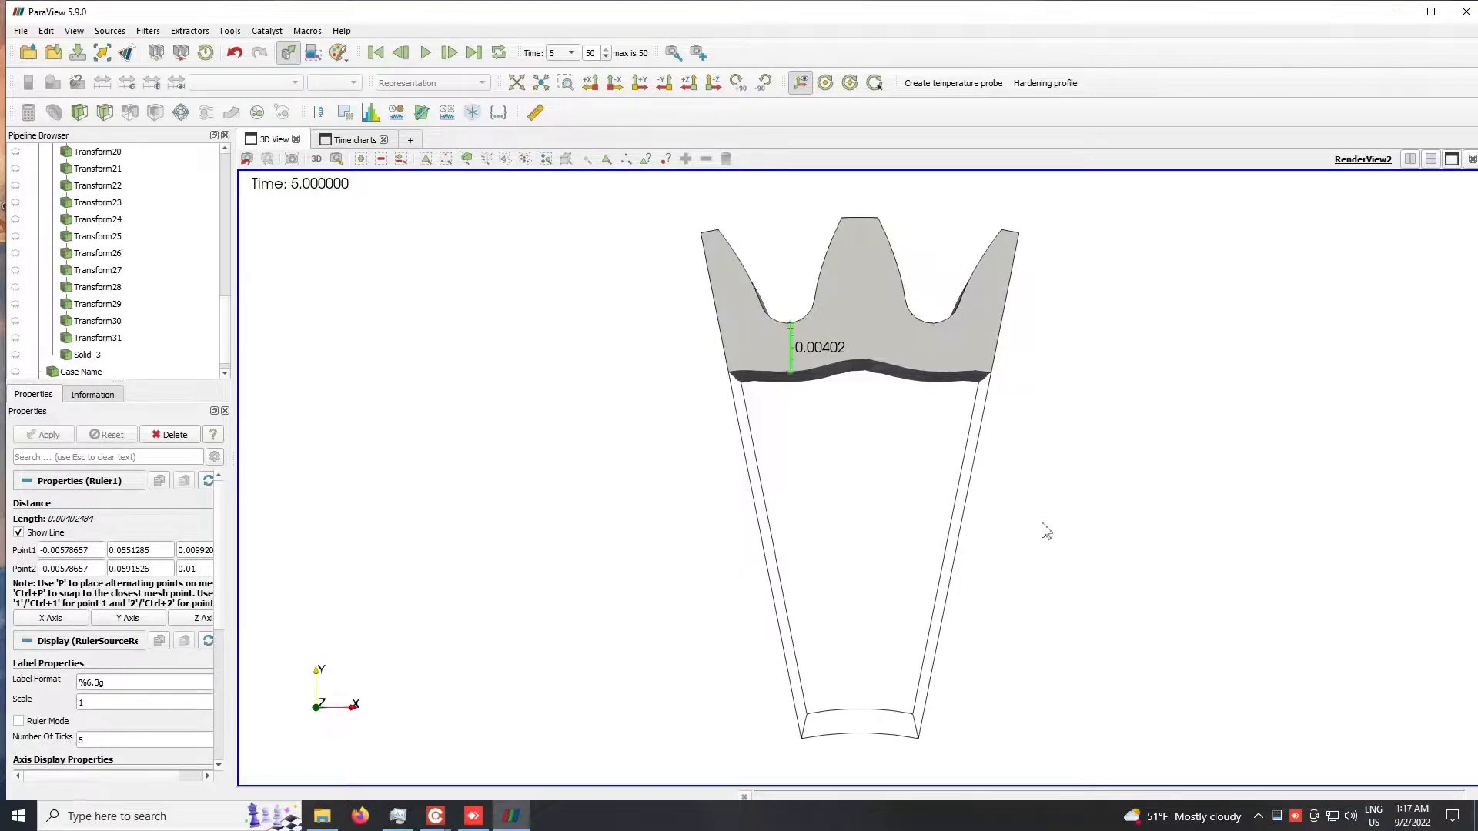
Step: Set the Z coordinates of both ruler points to 0
{"action": "left_click_drag", "start_coordinate": [977, 444], "coordinate": [733, 446]}
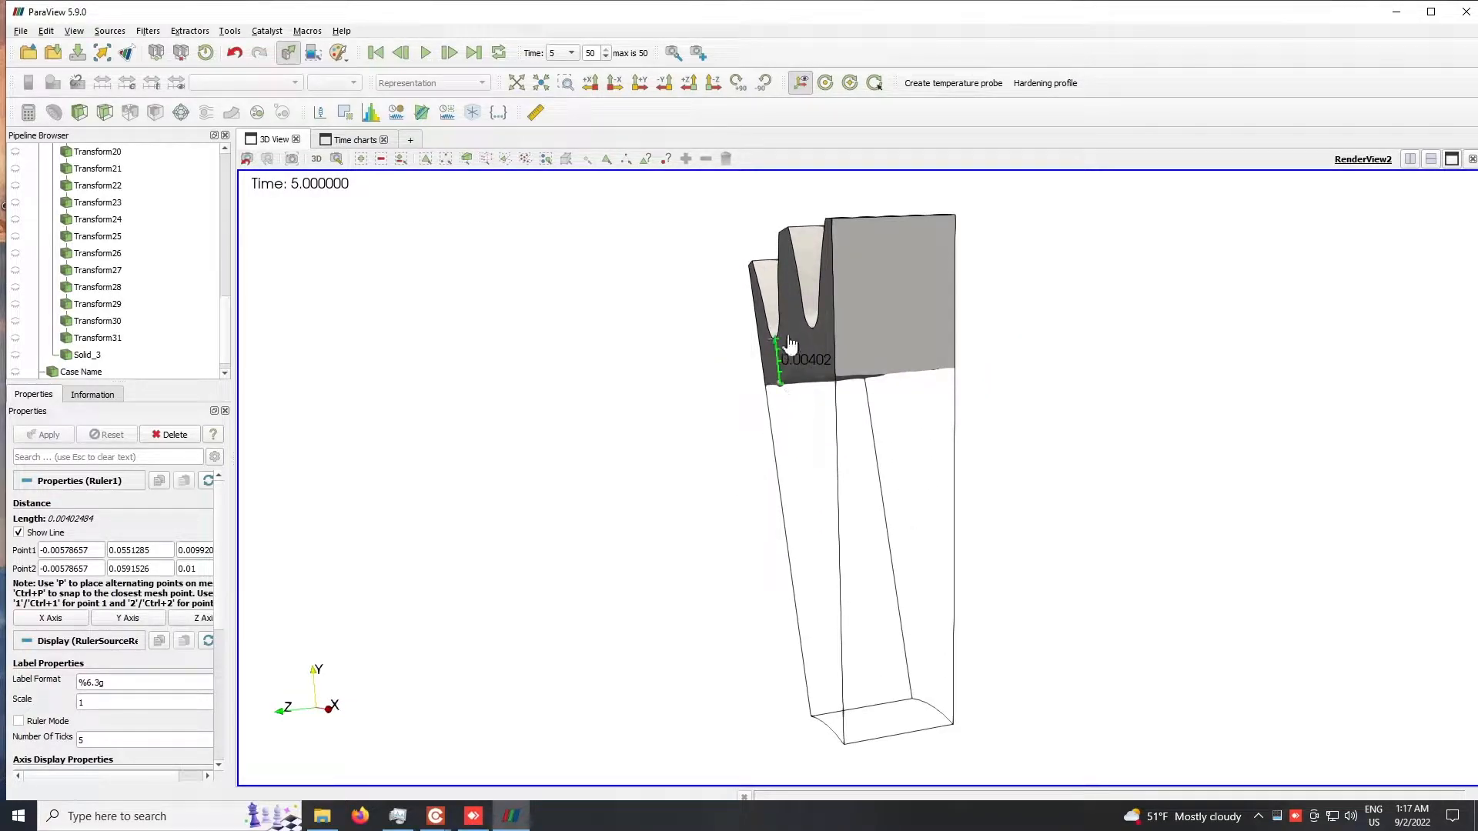
{"action": "double_click", "coordinate": [198, 552]}
{"action": "type", "text": "0"}
{"action": "double_click", "coordinate": [197, 569]}
{"action": "type", "text": "0"}
{"action": "key", "text": "Return"}
{"action": "left_click_drag", "start_coordinate": [843, 382], "coordinate": [770, 394]}
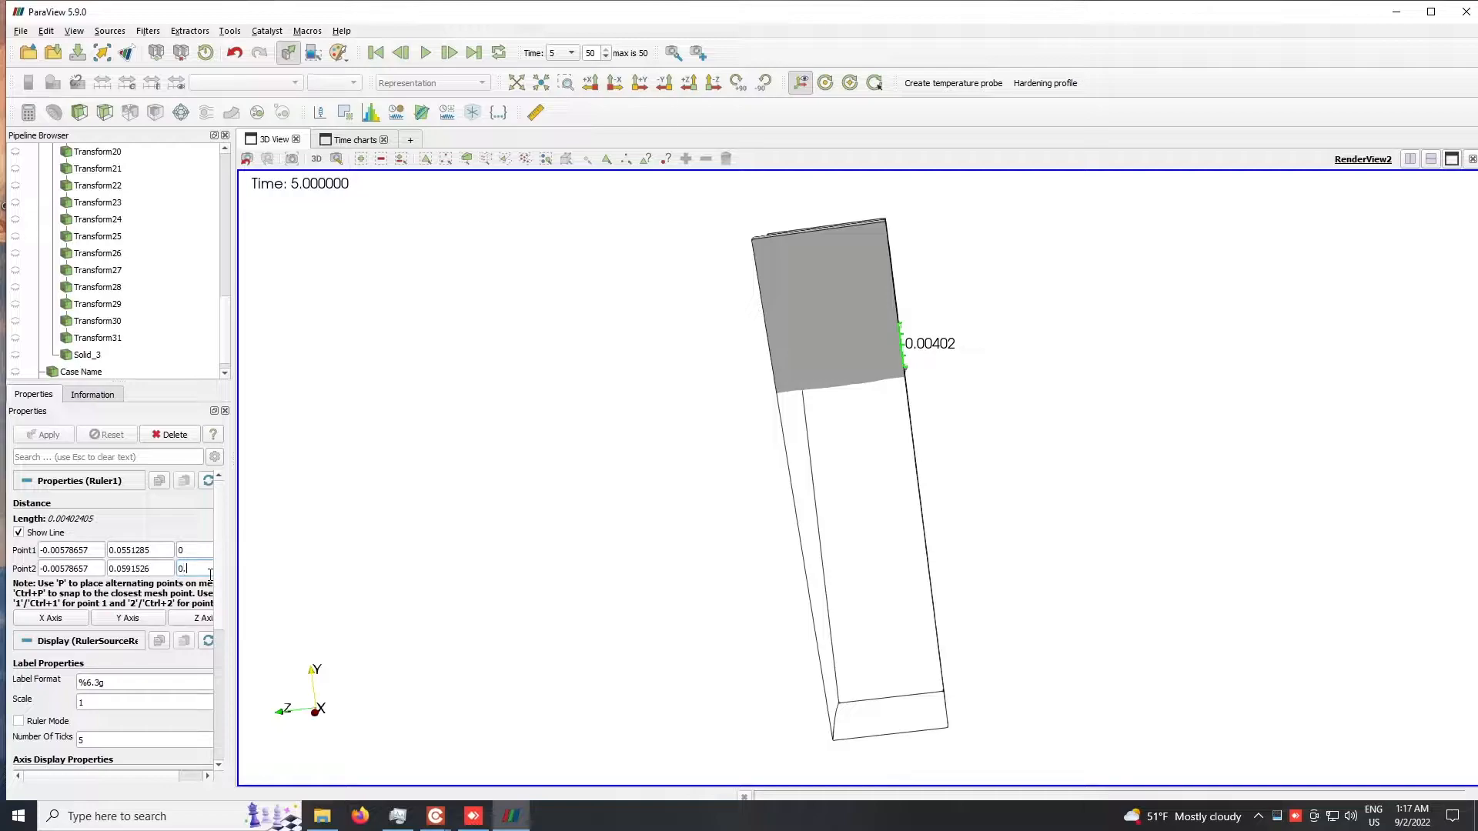
Step: Set the Z coordinates of both ruler points to 0.01 to put the ruler on the gear's front face
{"action": "key", "text": "ctrl+a"}
{"action": "key", "text": "ctrl+c"}
{"action": "double_click", "coordinate": [198, 549]}
{"action": "key", "text": "ctrl+v"}
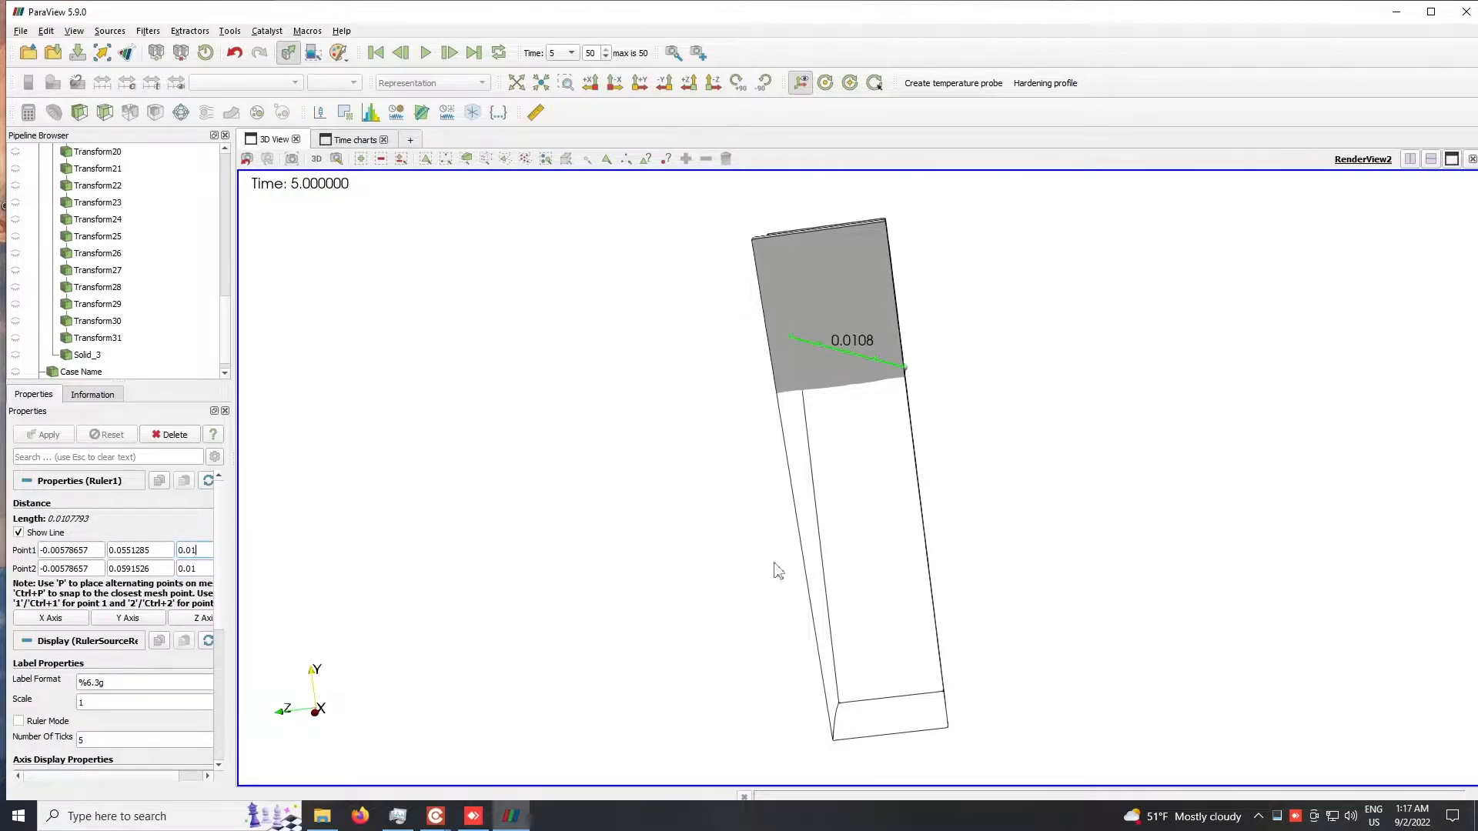
{"action": "key", "text": "Return"}
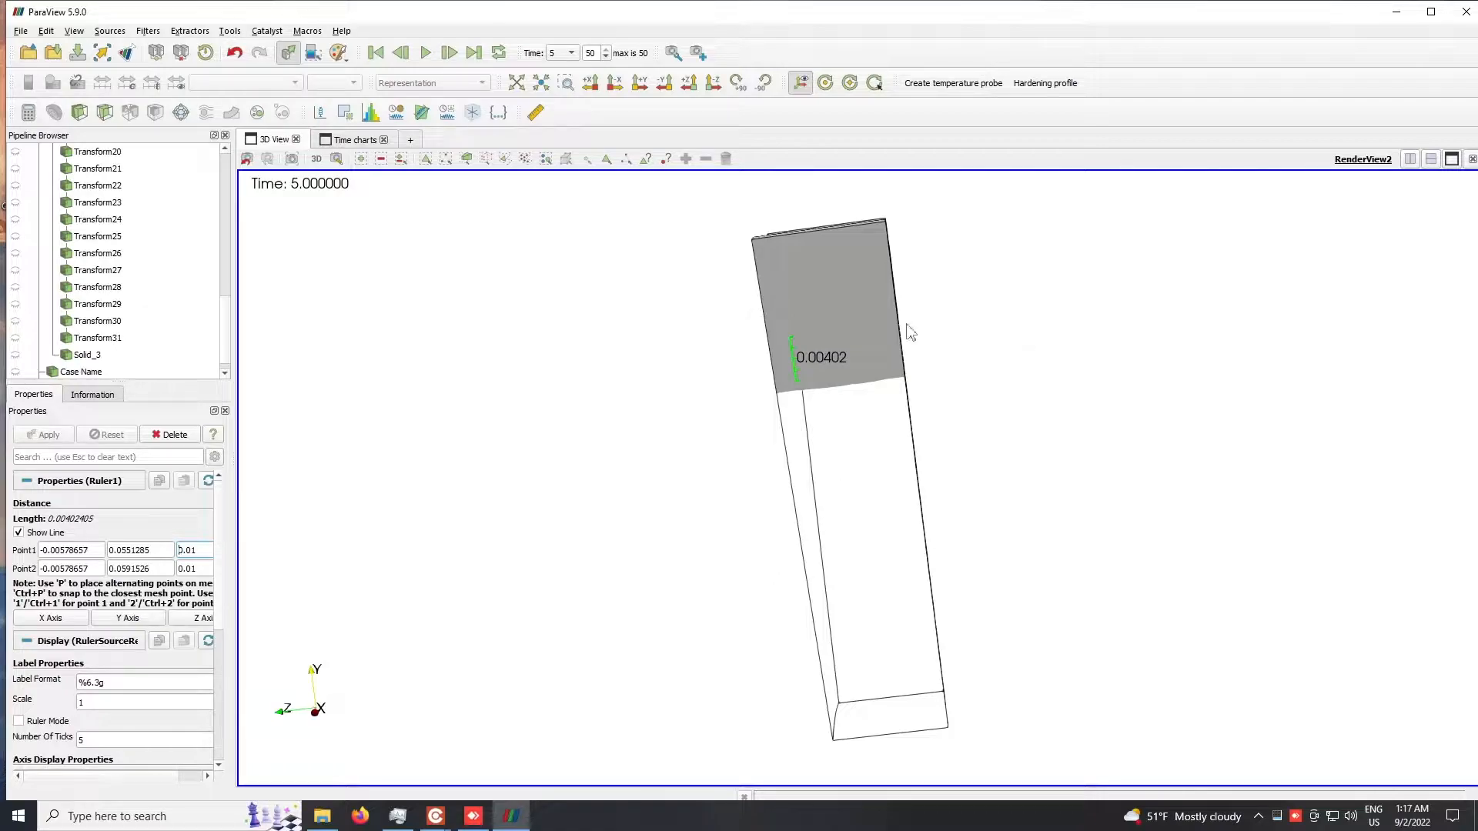
{"action": "left_click_drag", "start_coordinate": [762, 296], "coordinate": [834, 295]}
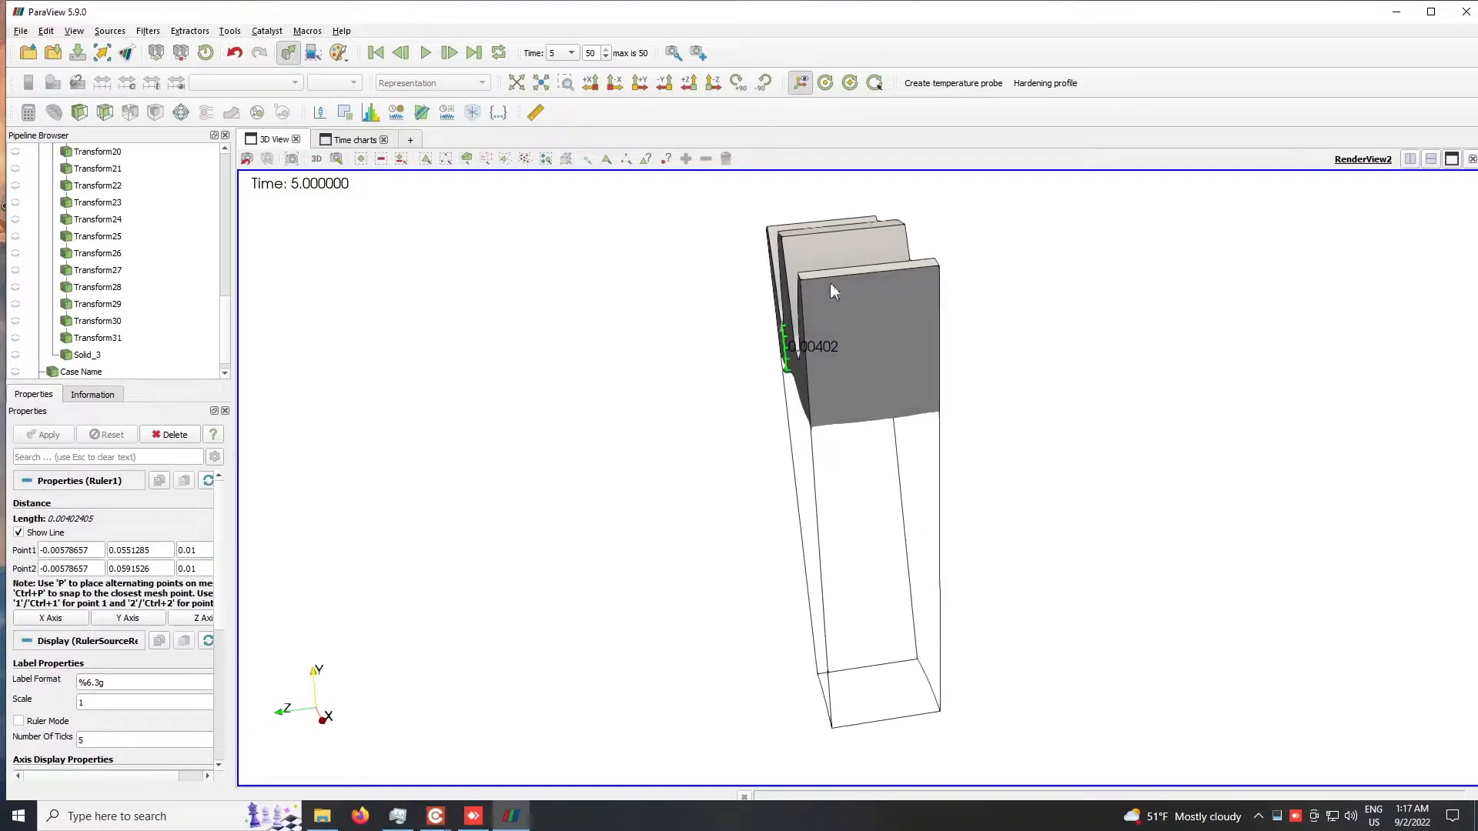
{"action": "left_click_drag", "start_coordinate": [801, 502], "coordinate": [785, 454]}
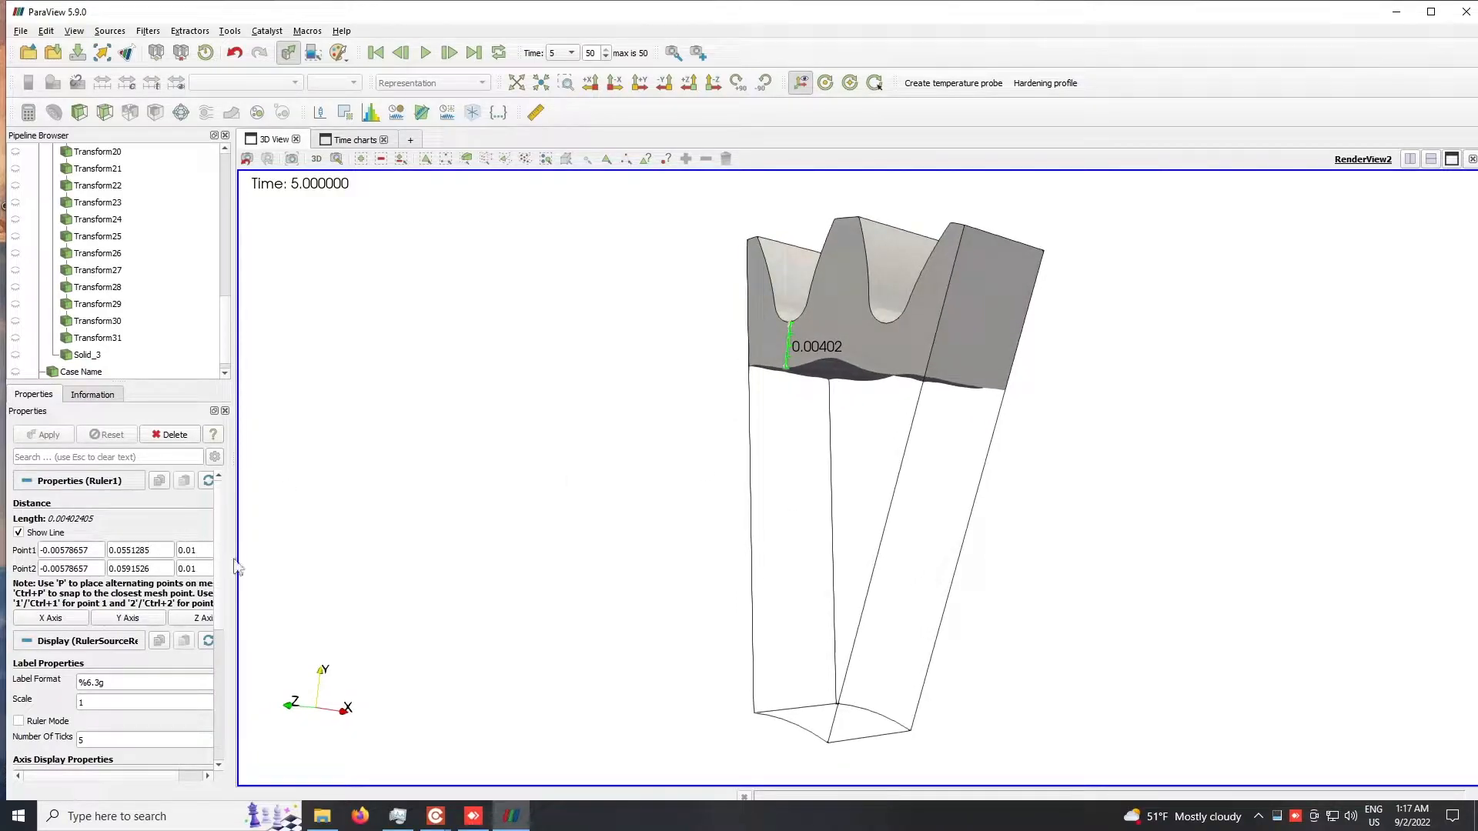
{"action": "left_click_drag", "start_coordinate": [844, 534], "coordinate": [788, 508]}
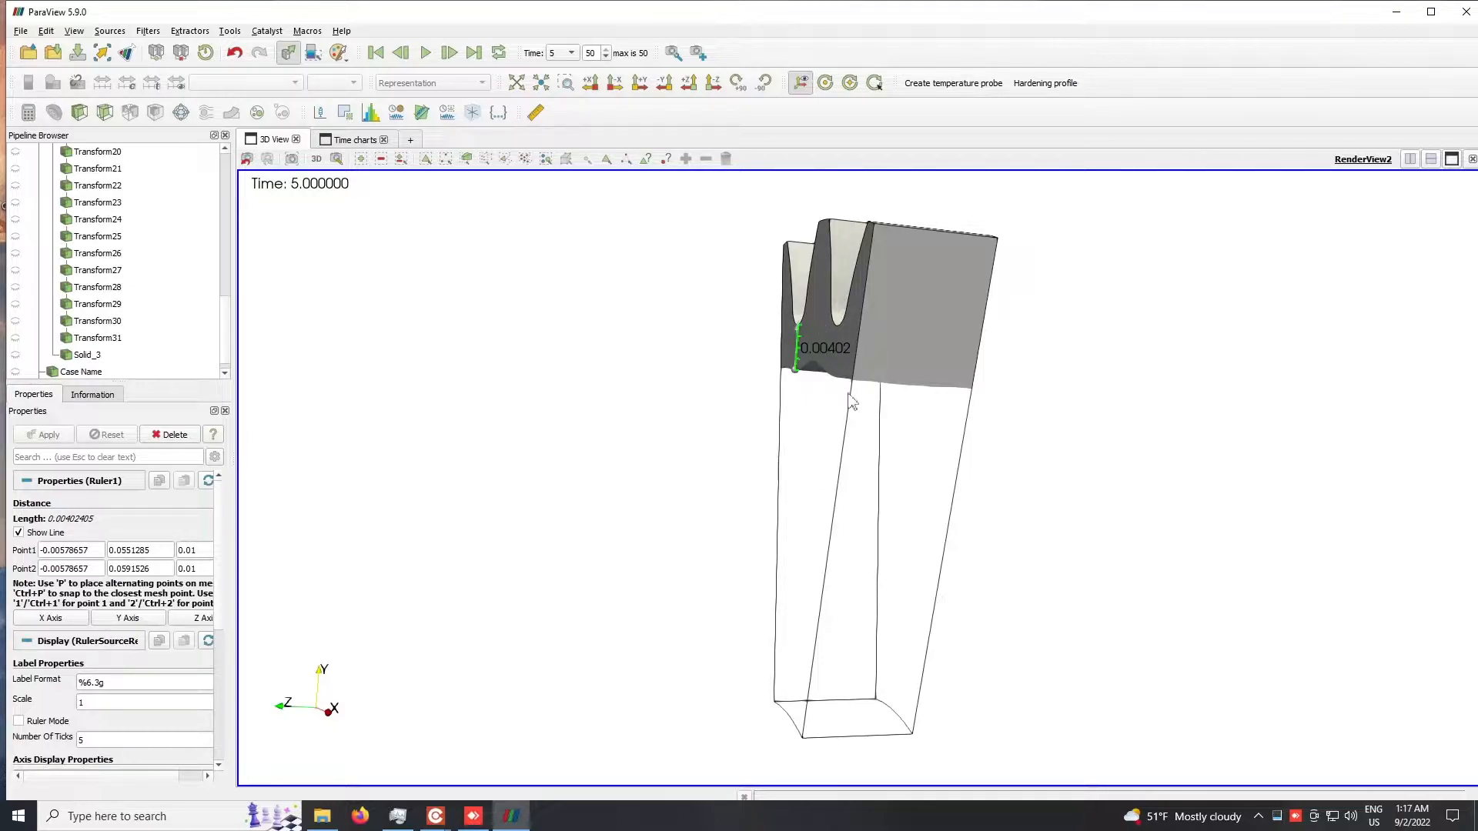
{"action": "left_click", "coordinate": [714, 82]}
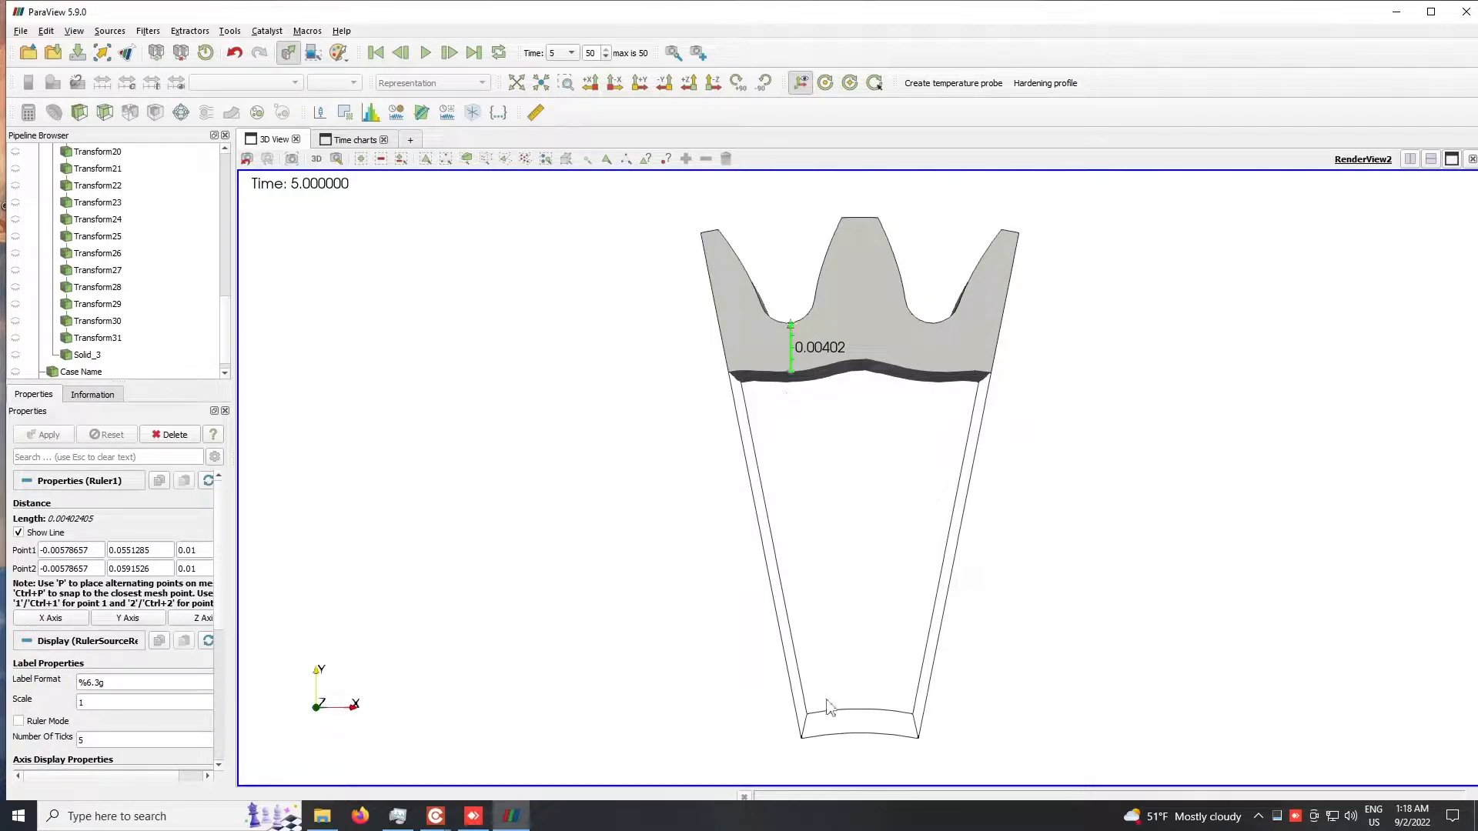
Step: Try a Y coordinate of 0 for the ruler's Point1 and undo the change
{"action": "scroll", "coordinate": [831, 707], "scroll_direction": "down", "scroll_amount": 1}
{"action": "double_click", "coordinate": [143, 548]}
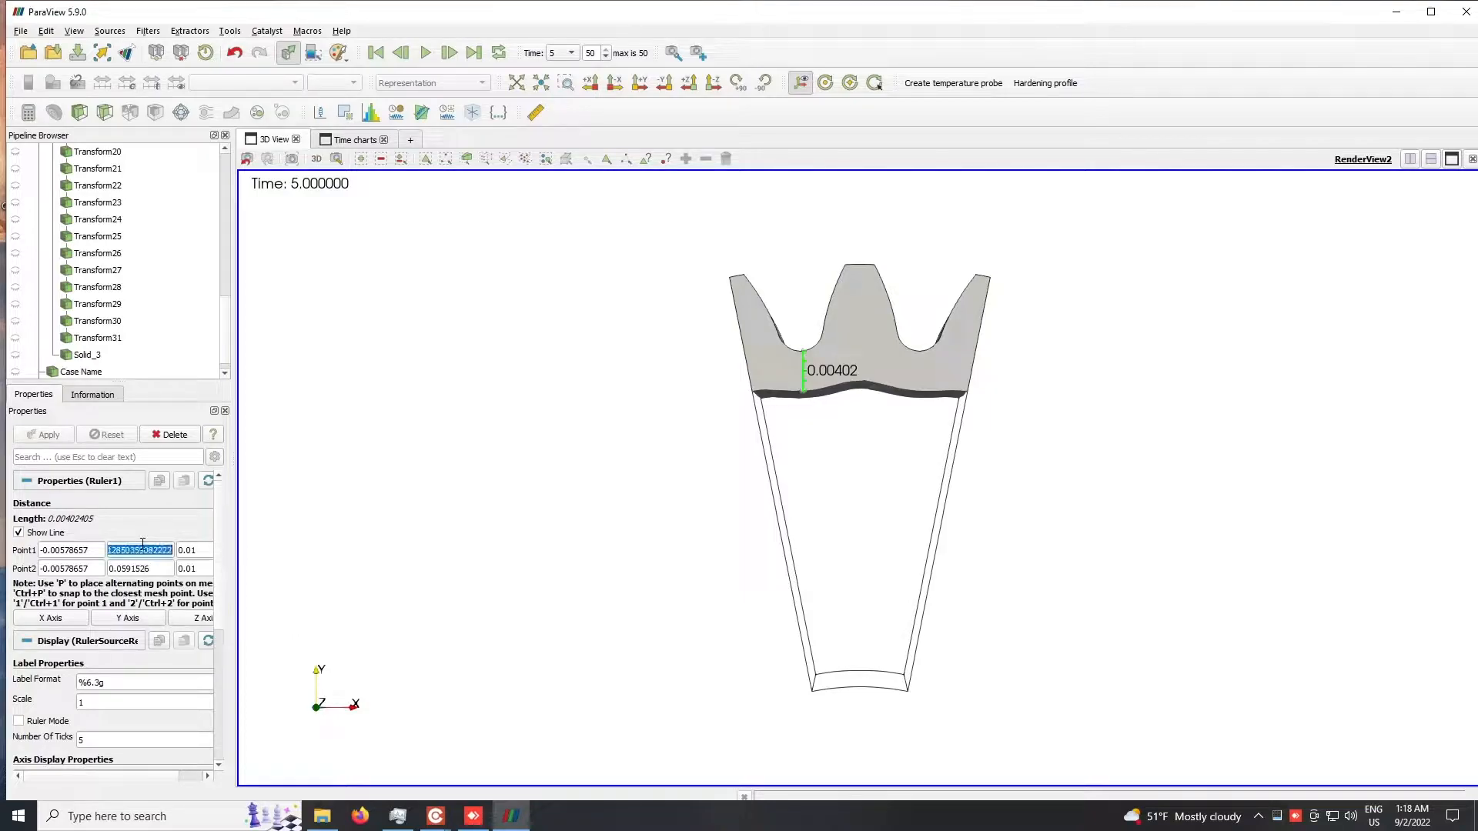
{"action": "type", "text": "0"}
{"action": "scroll", "coordinate": [816, 646], "scroll_direction": "down", "scroll_amount": 1}
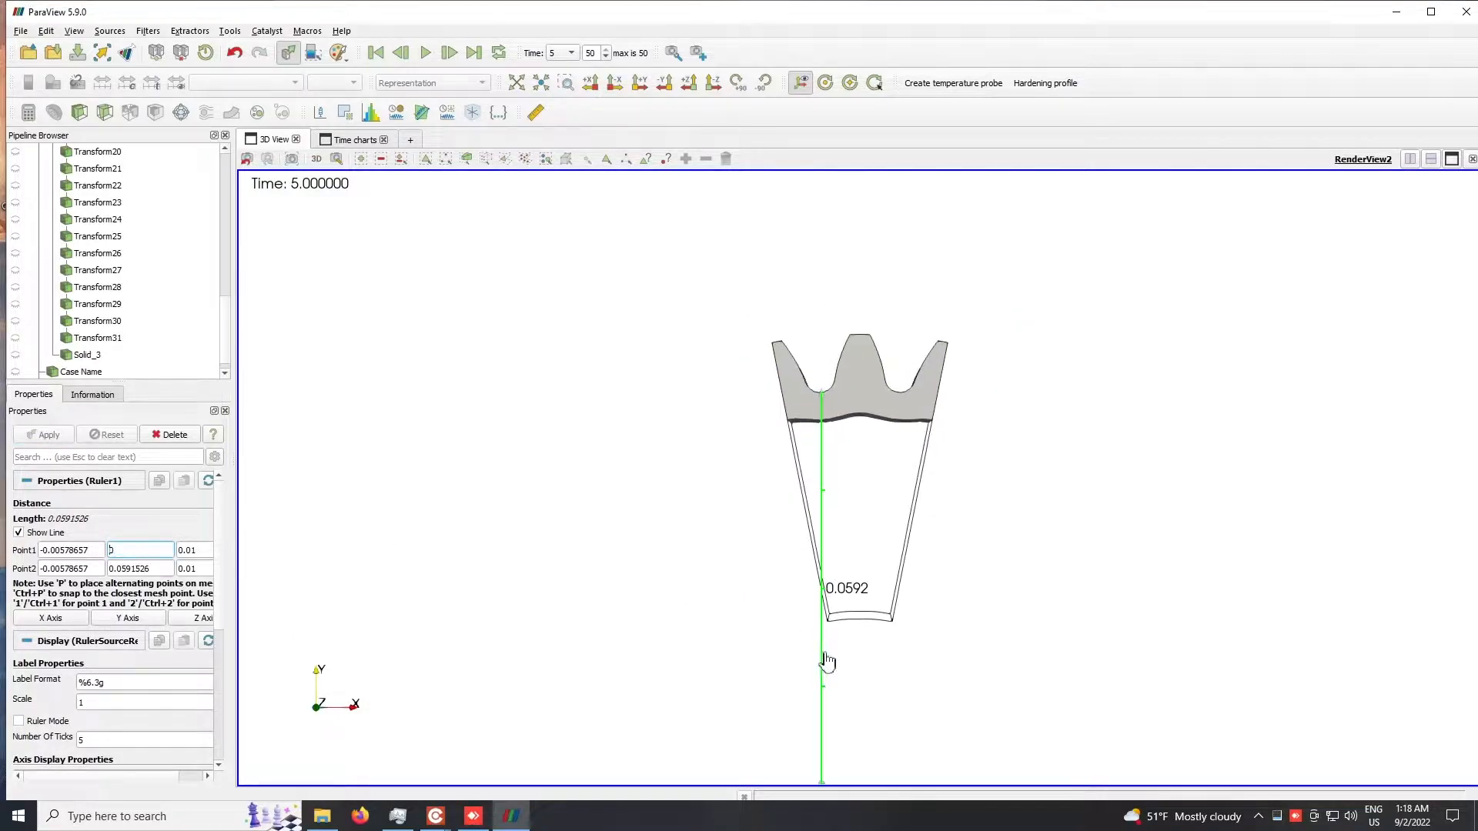
{"action": "scroll", "coordinate": [829, 671], "scroll_direction": "down", "scroll_amount": 1}
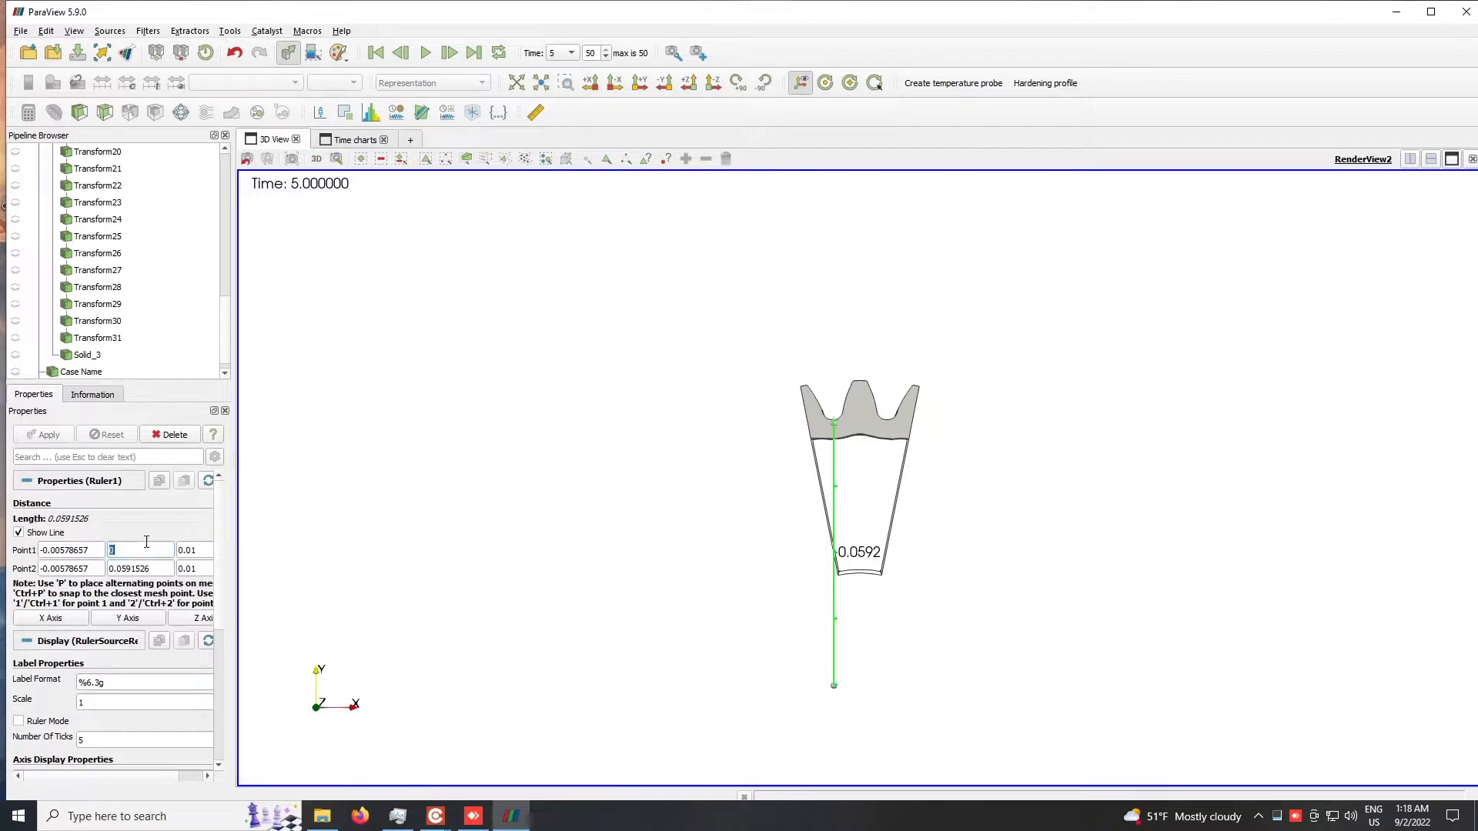
{"action": "key", "text": "ctrl+z"}
{"action": "key", "text": "Return"}
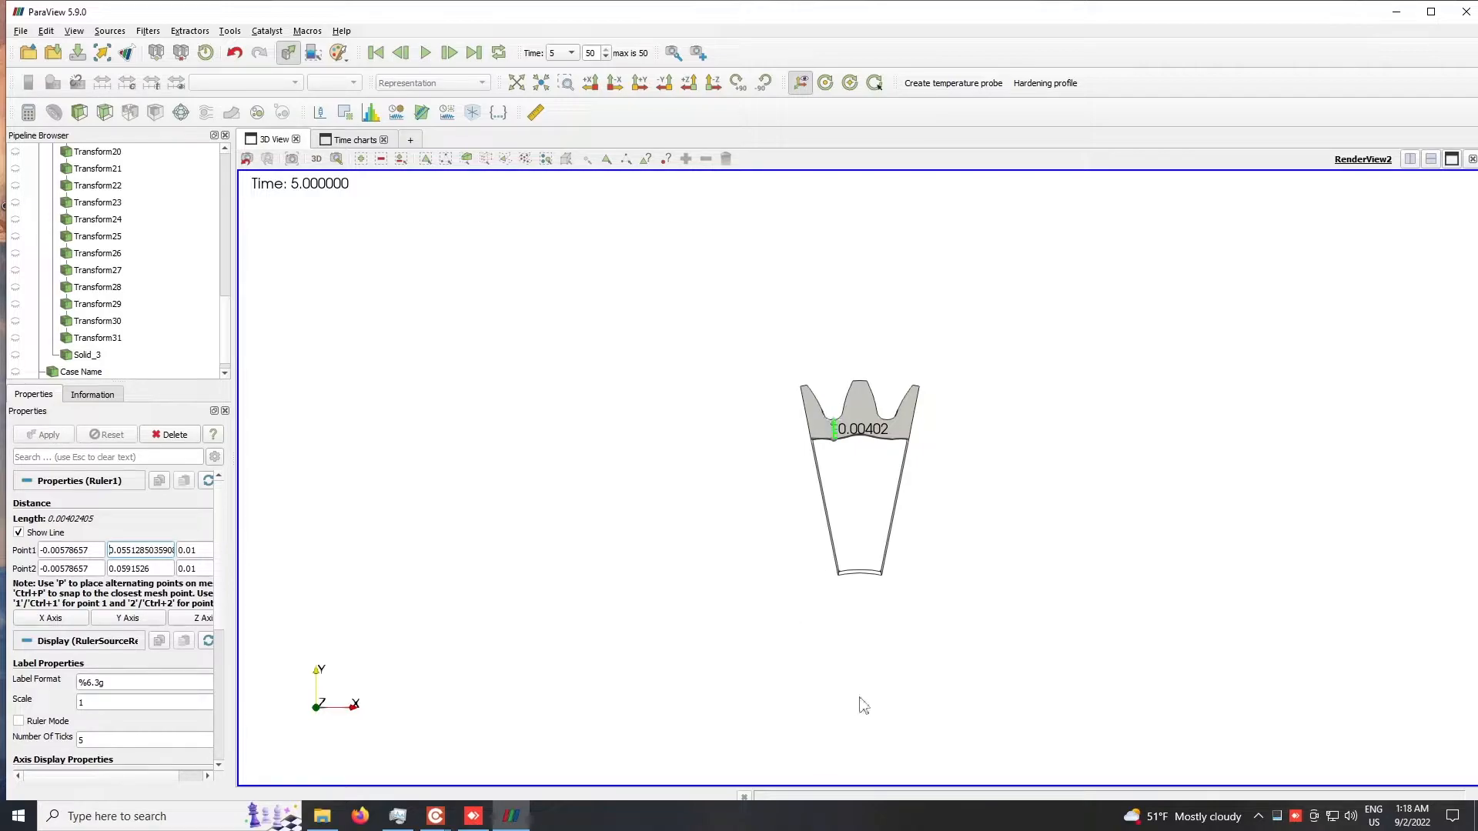
{"action": "scroll", "coordinate": [812, 398], "scroll_direction": "up", "scroll_amount": 5}
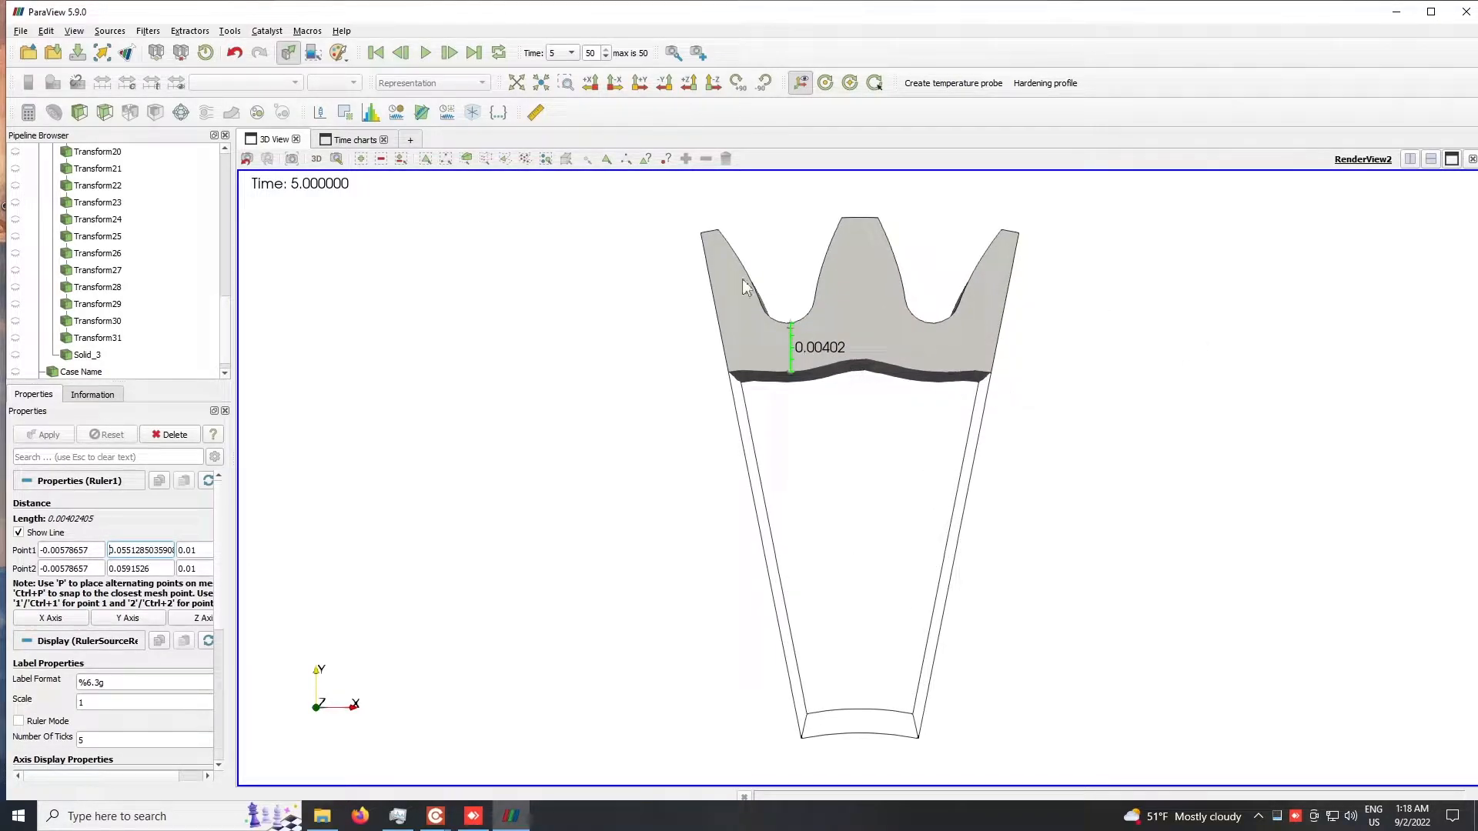
Step: Rewind the simulation to time 0 and show the Animation View
{"action": "left_click", "coordinate": [375, 52]}
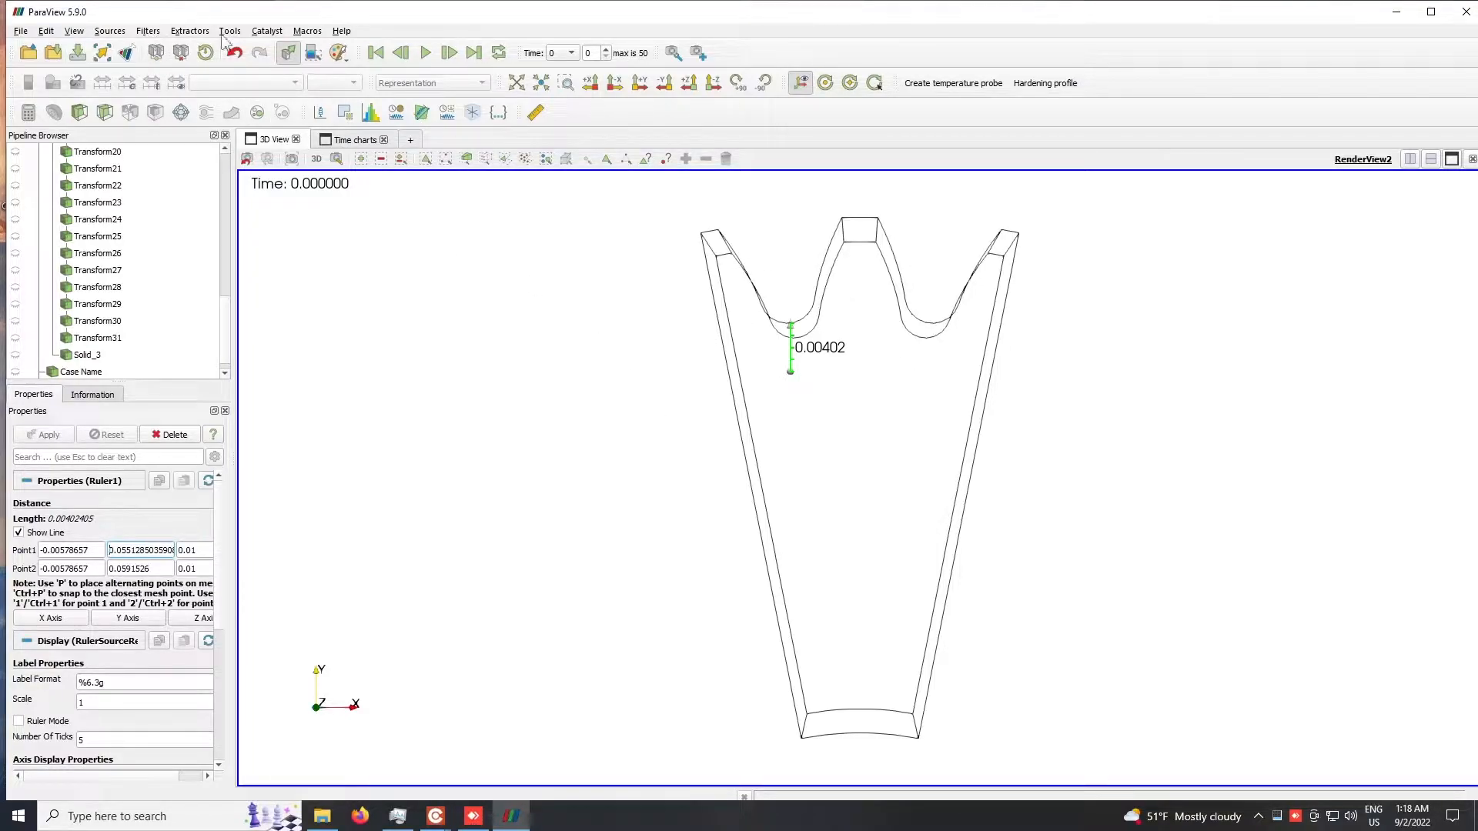
{"action": "left_click", "coordinate": [74, 30]}
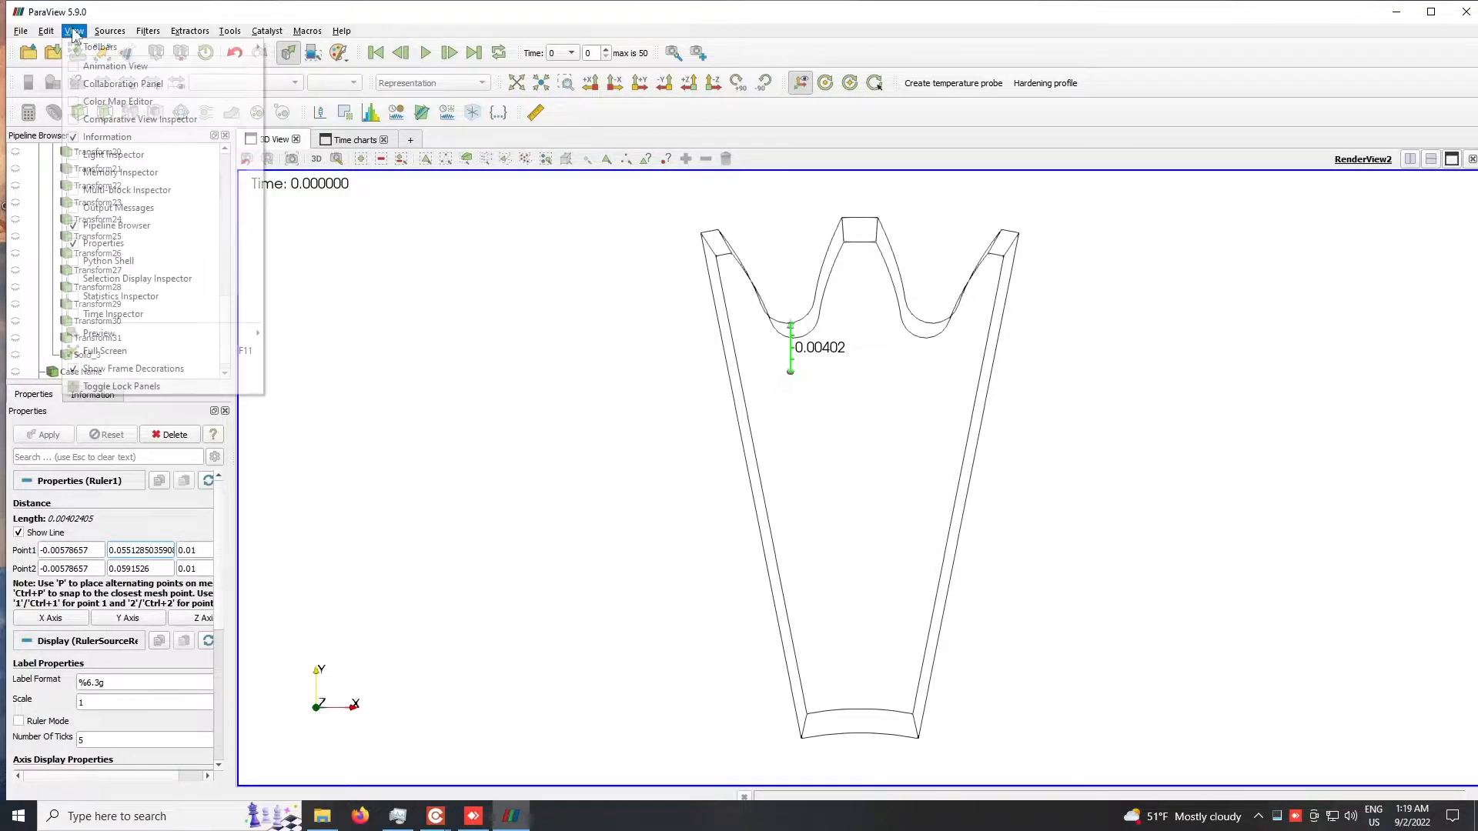
{"action": "left_click", "coordinate": [96, 69]}
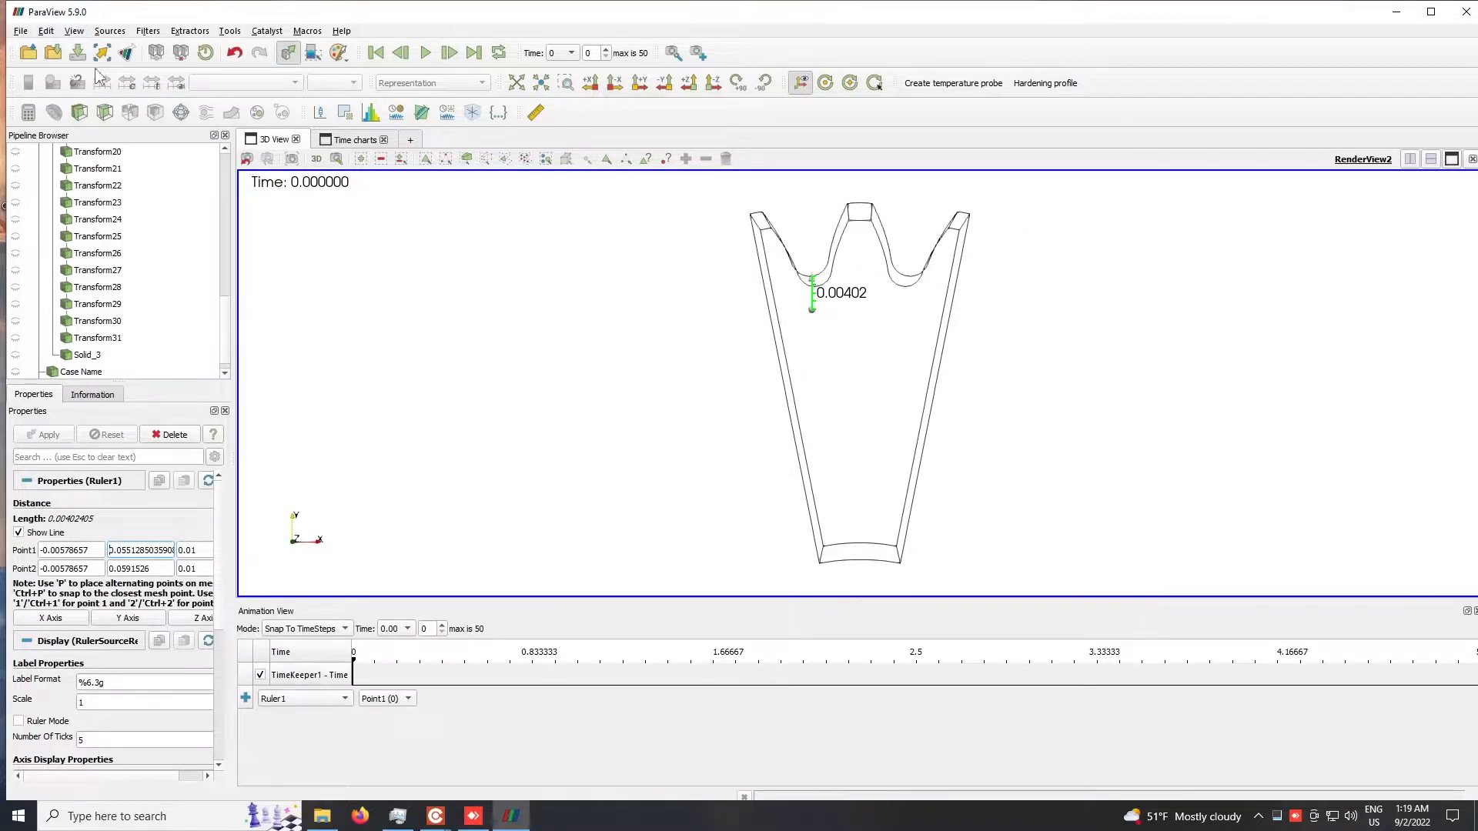
{"action": "left_click", "coordinate": [74, 31]}
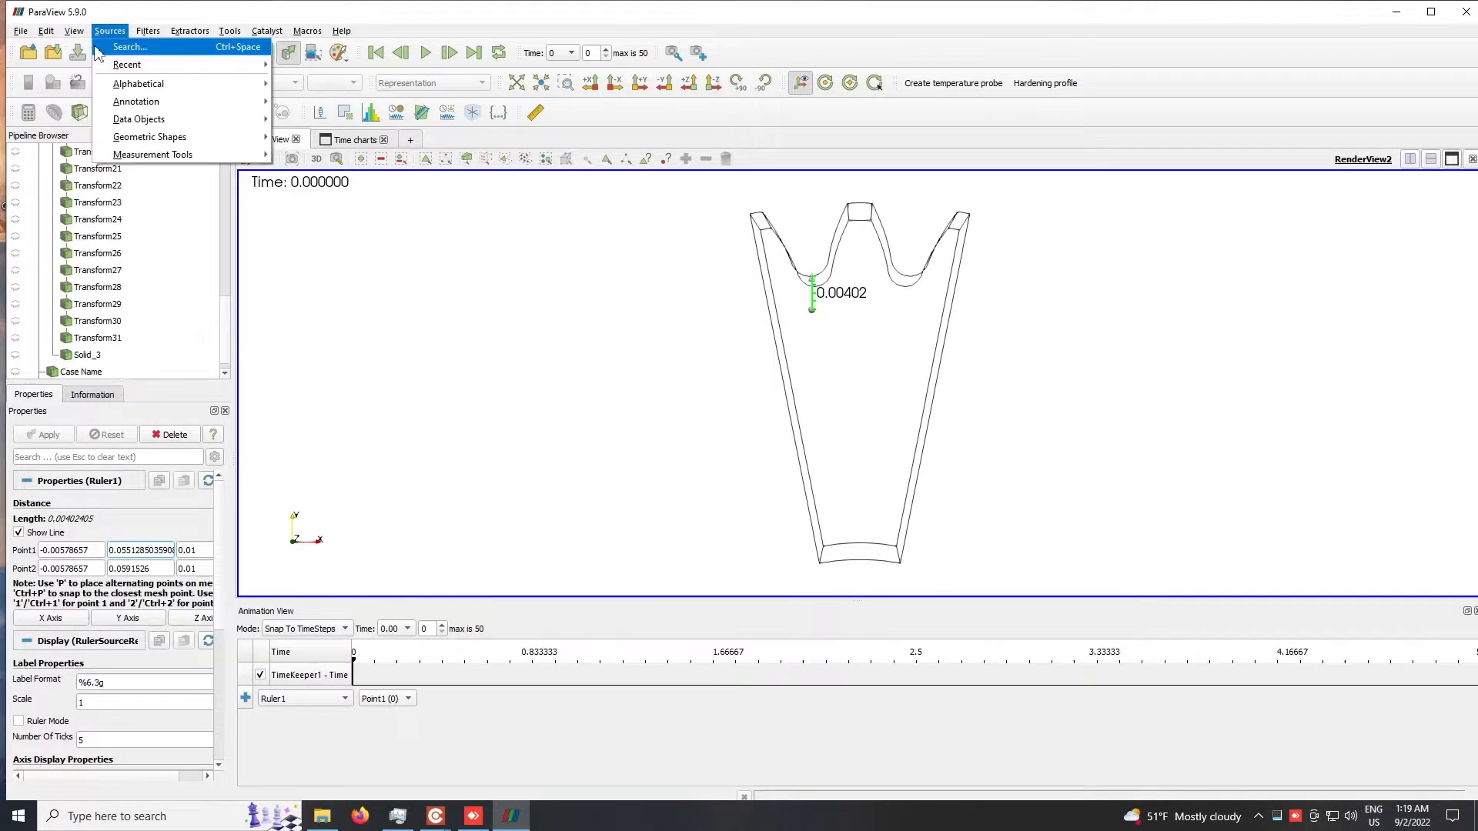
{"action": "left_click", "coordinate": [96, 66]}
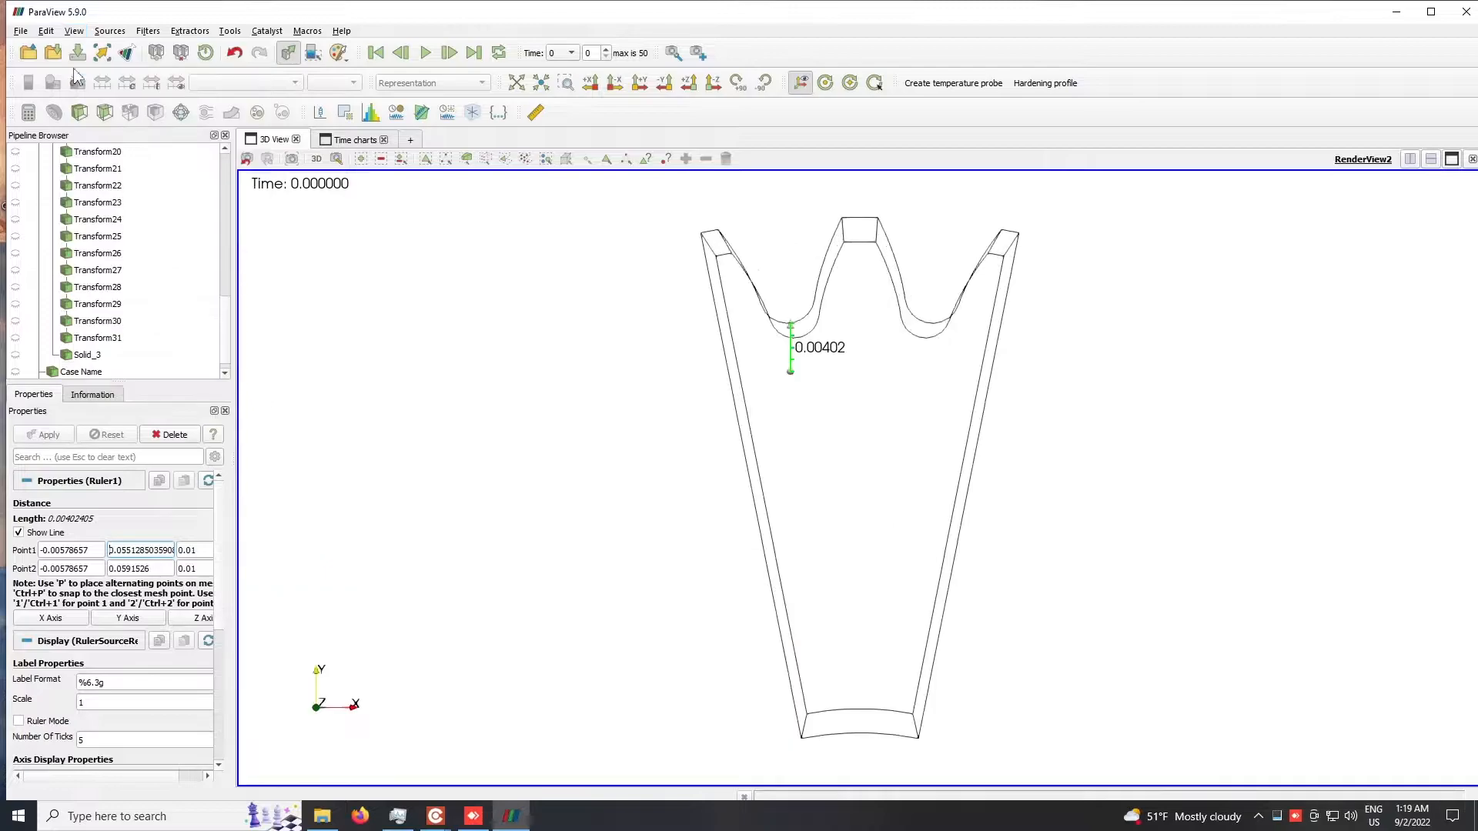
{"action": "left_click", "coordinate": [74, 31]}
{"action": "left_click", "coordinate": [85, 66]}
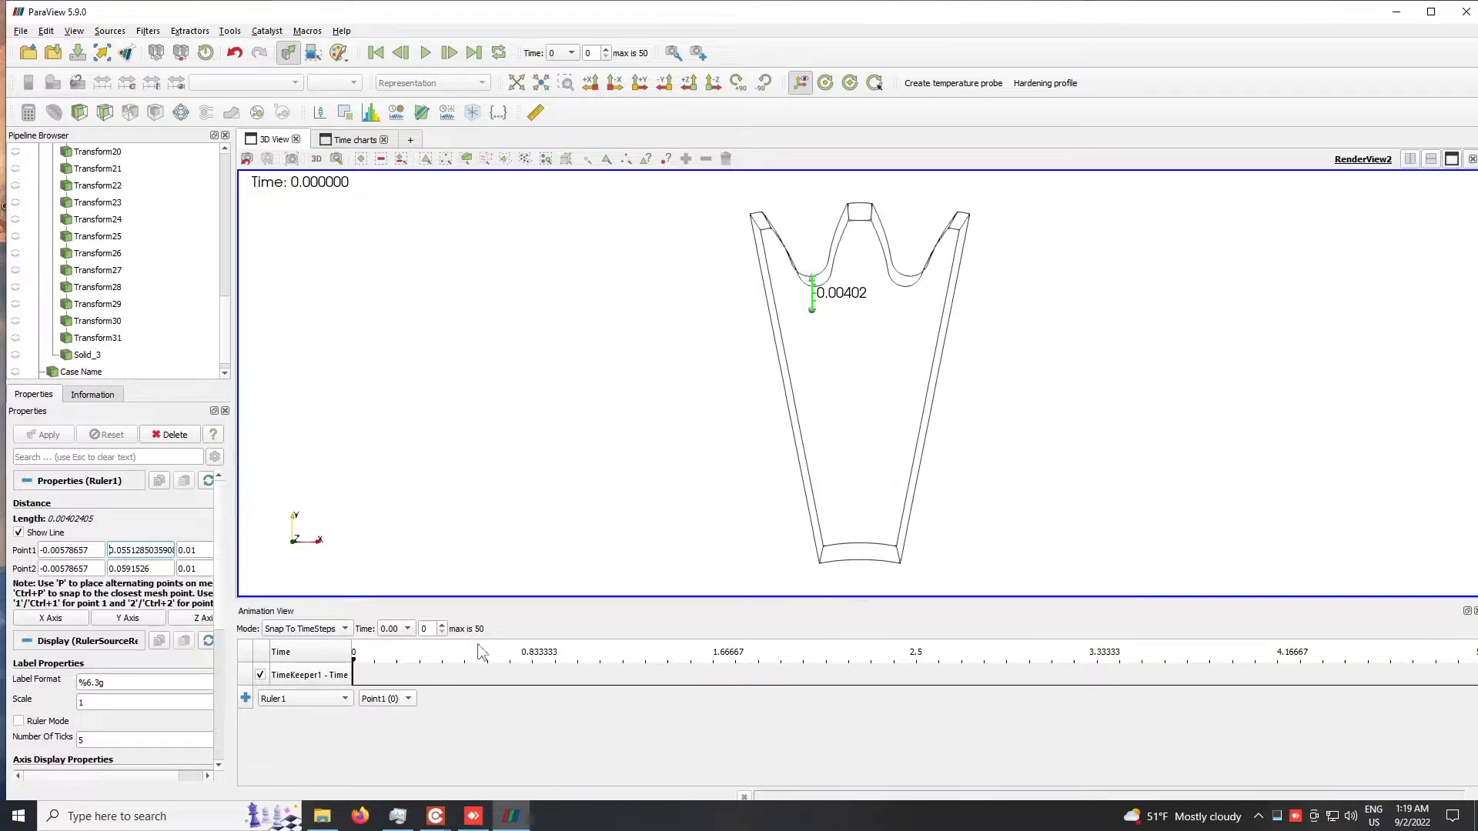
Step: Step forward through the first time steps to examine the profile against the ruler, and return to time 0
{"action": "left_click", "coordinate": [448, 53]}
{"action": "left_click", "coordinate": [449, 53]}
{"action": "left_click", "coordinate": [449, 53]}
{"action": "left_click", "coordinate": [376, 52]}
{"action": "left_click", "coordinate": [659, 264]}
{"action": "scroll", "coordinate": [796, 207], "scroll_direction": "up", "scroll_amount": 2}
{"action": "scroll", "coordinate": [797, 207], "scroll_direction": "down", "scroll_amount": 1}
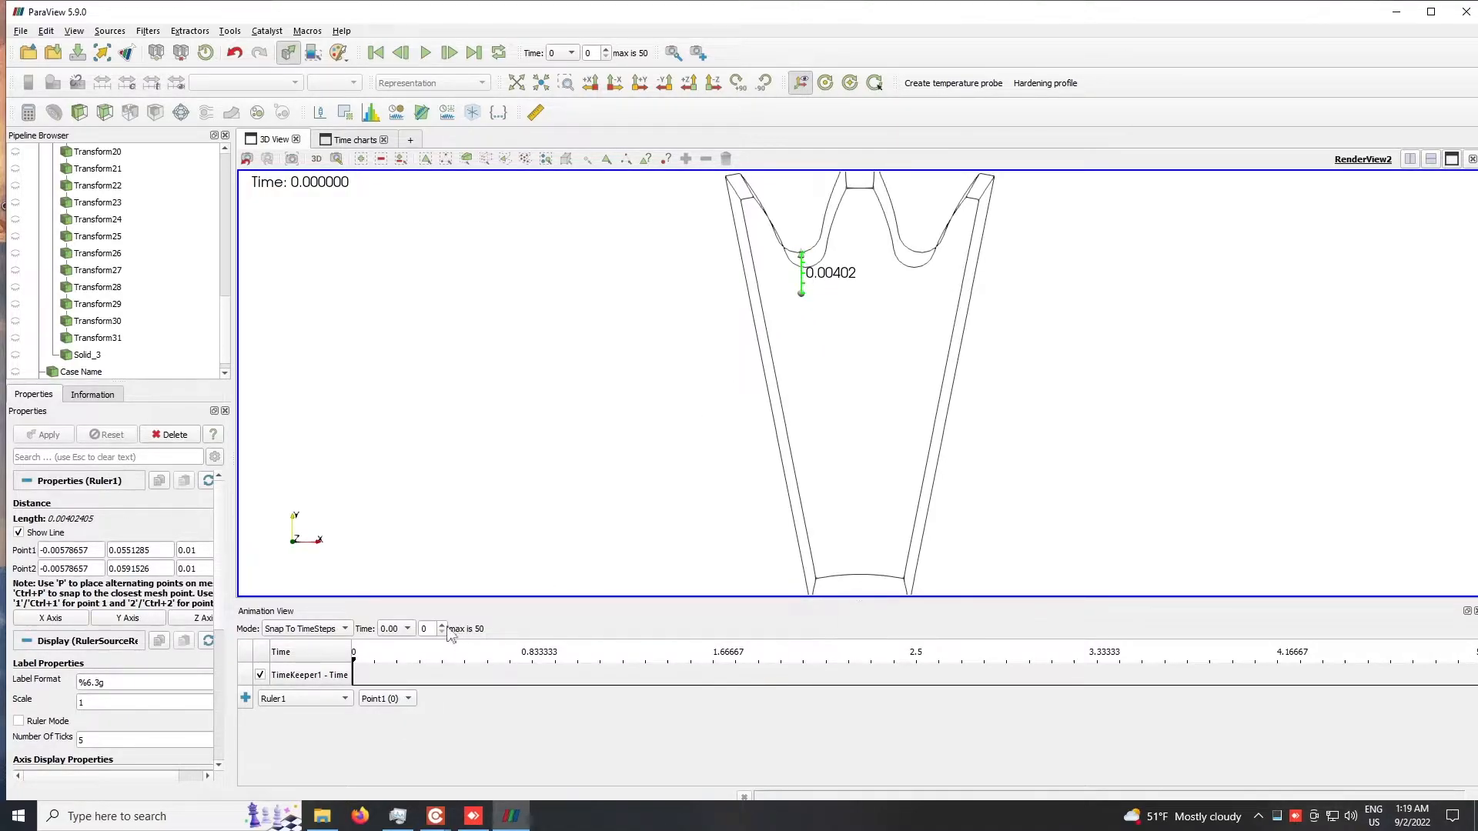
Step: Add an animation track for Ruler1's Point1 (1) and open its keyframes for editing
{"action": "left_click", "coordinate": [291, 700]}
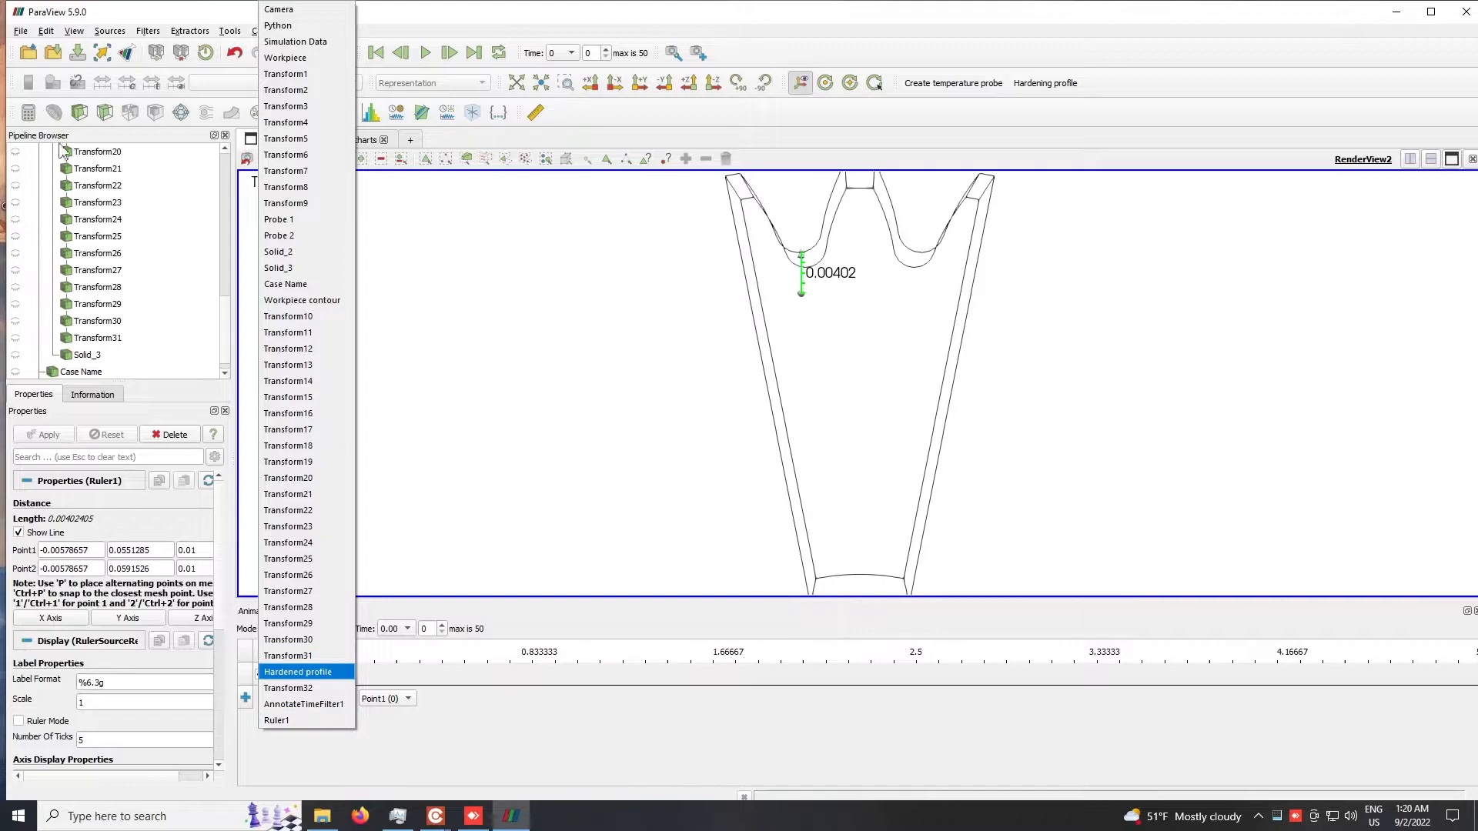
{"action": "left_click", "coordinate": [306, 722]}
{"action": "left_click", "coordinate": [395, 701]}
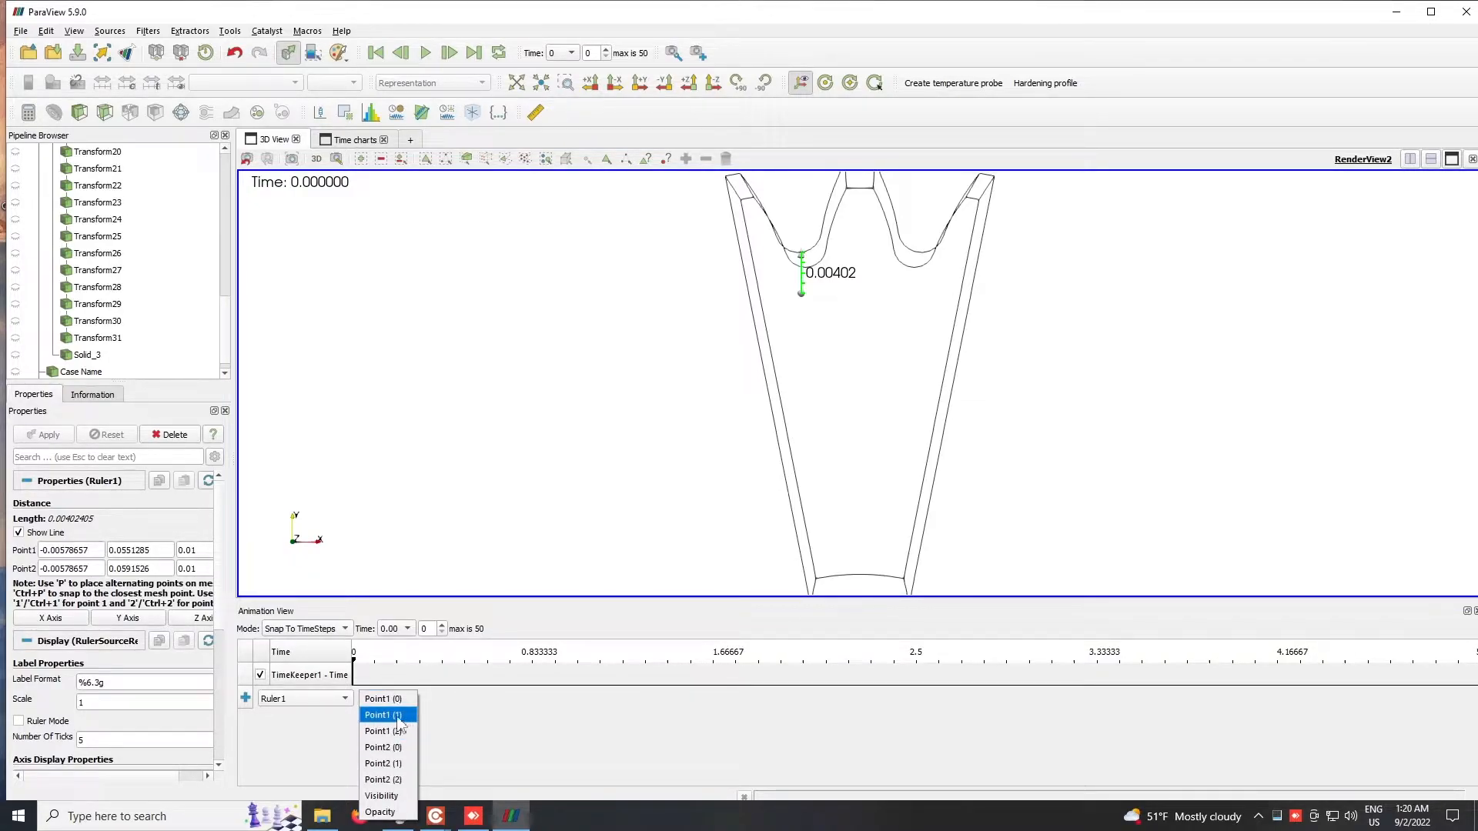
{"action": "left_click", "coordinate": [399, 722]}
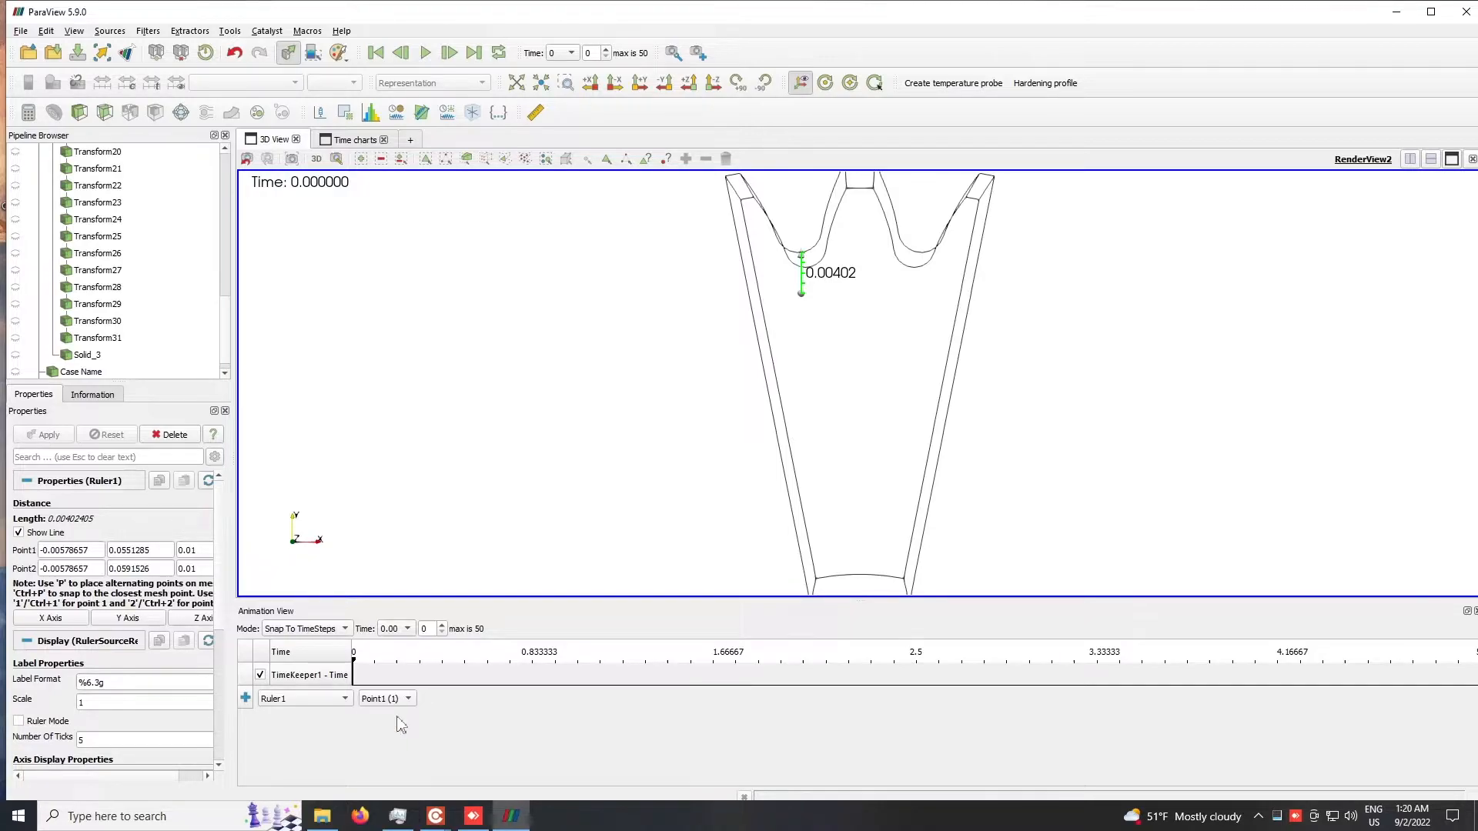
{"action": "left_click", "coordinate": [246, 699]}
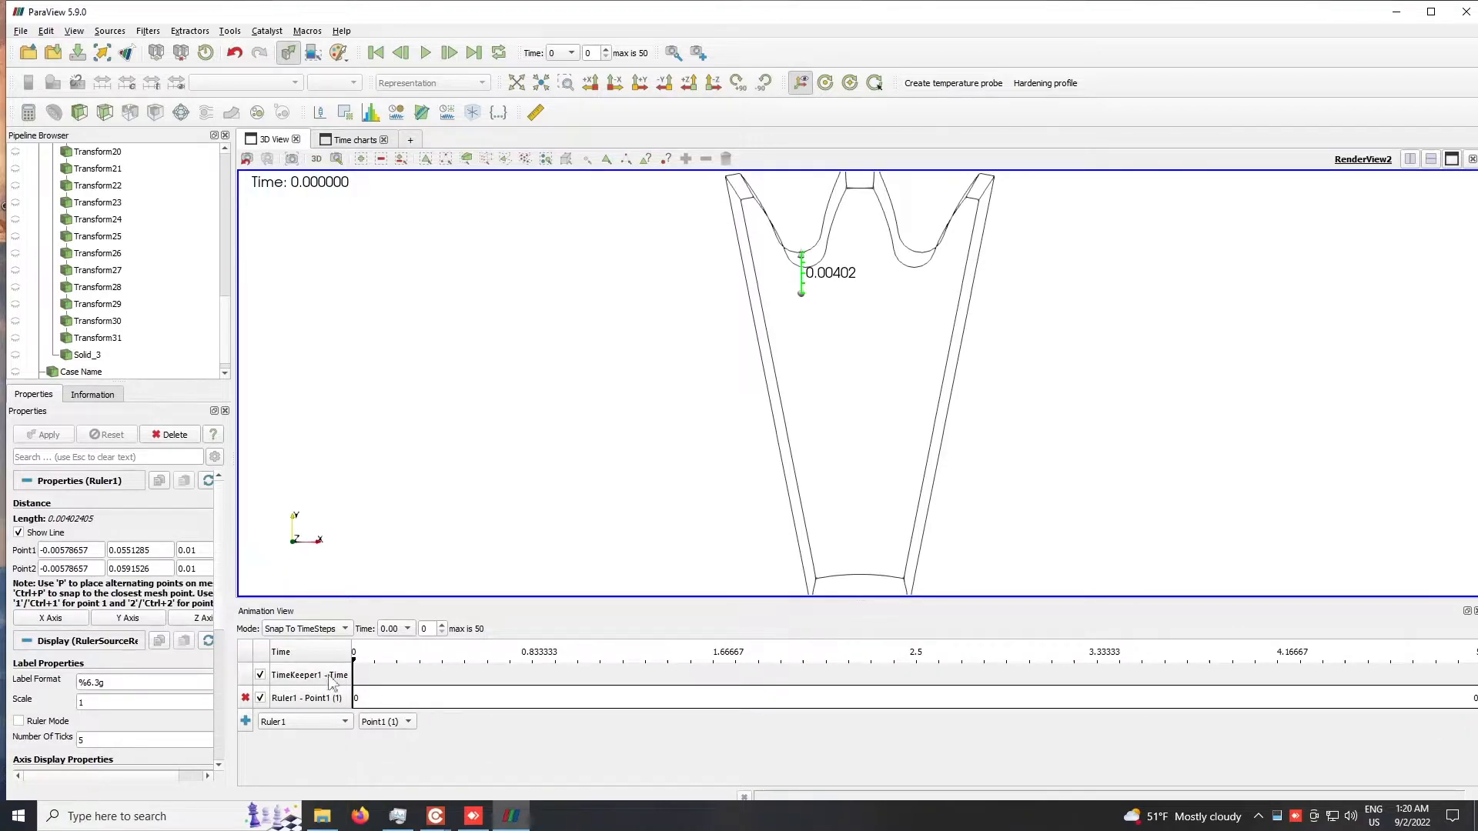
{"action": "double_click", "coordinate": [482, 699]}
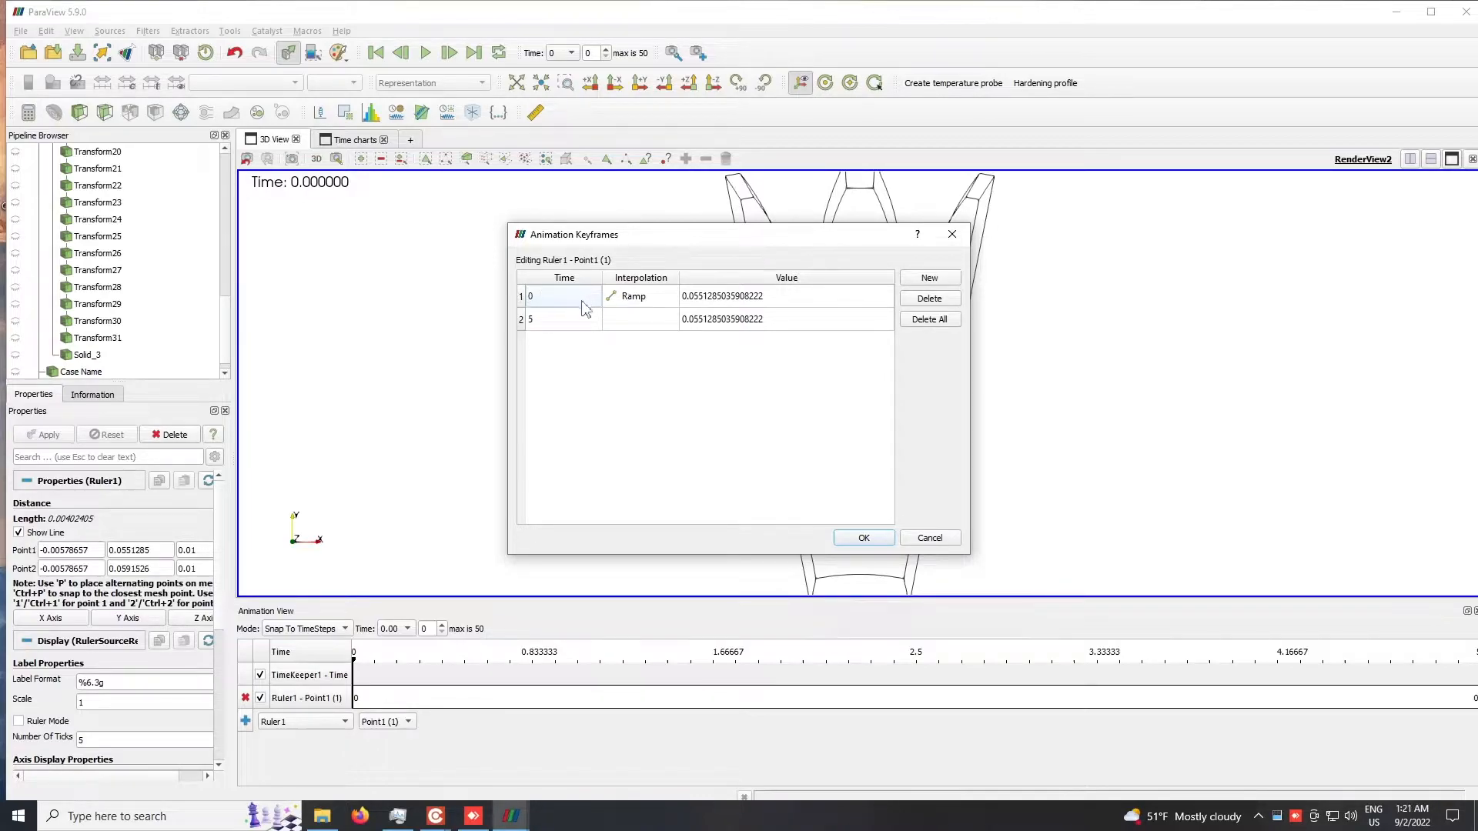
Step: Set the time-0 keyframe value of Ruler1's Point1 (1) to Point2's Y coordinate, 0.05915255844593048, and apply the keyframes
{"action": "left_click_drag", "start_coordinate": [736, 235], "coordinate": [413, 224]}
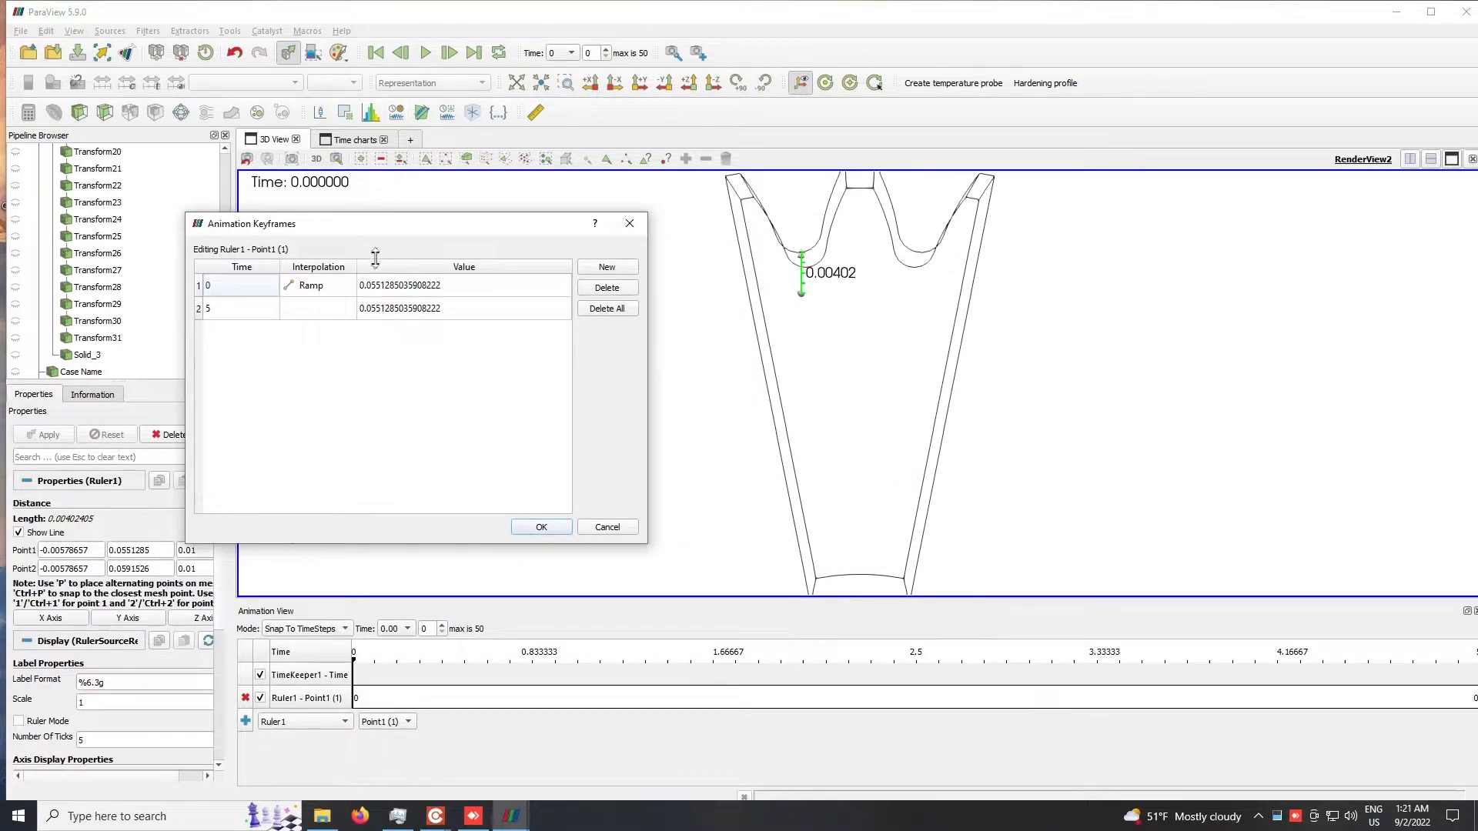
{"action": "left_click", "coordinate": [784, 267]}
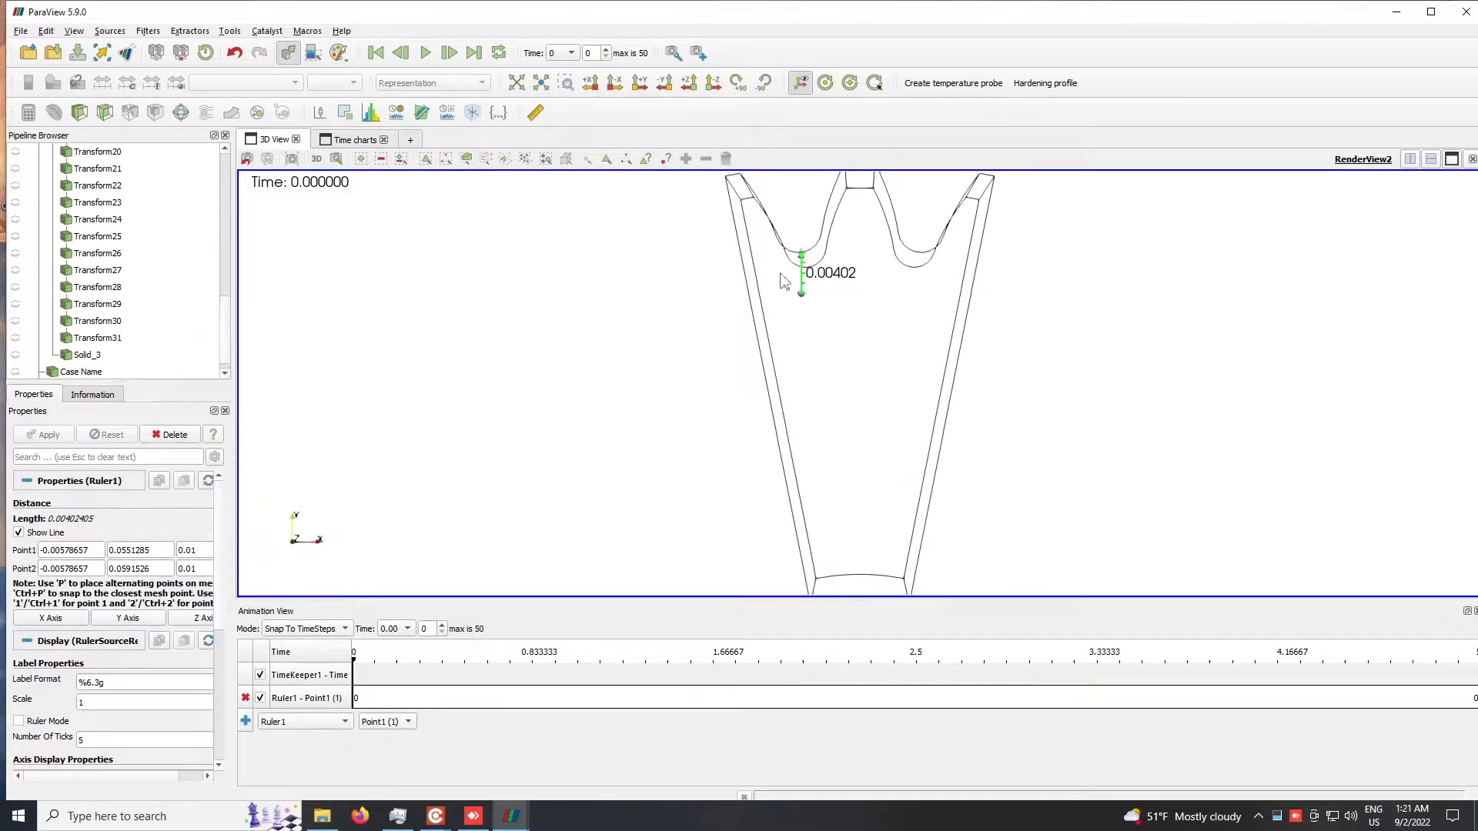
{"action": "left_click", "coordinate": [527, 822]}
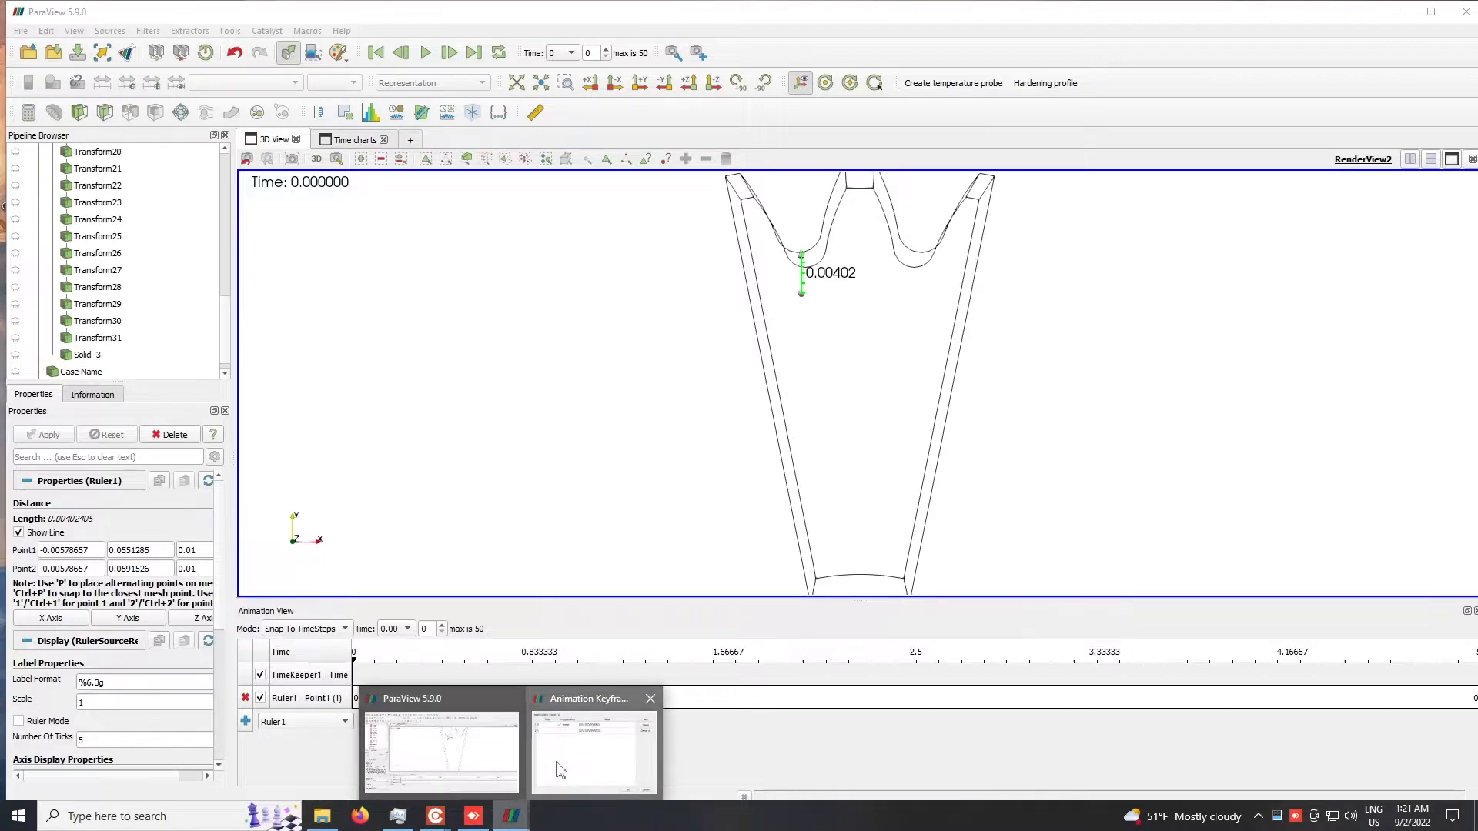
{"action": "left_click", "coordinate": [591, 748]}
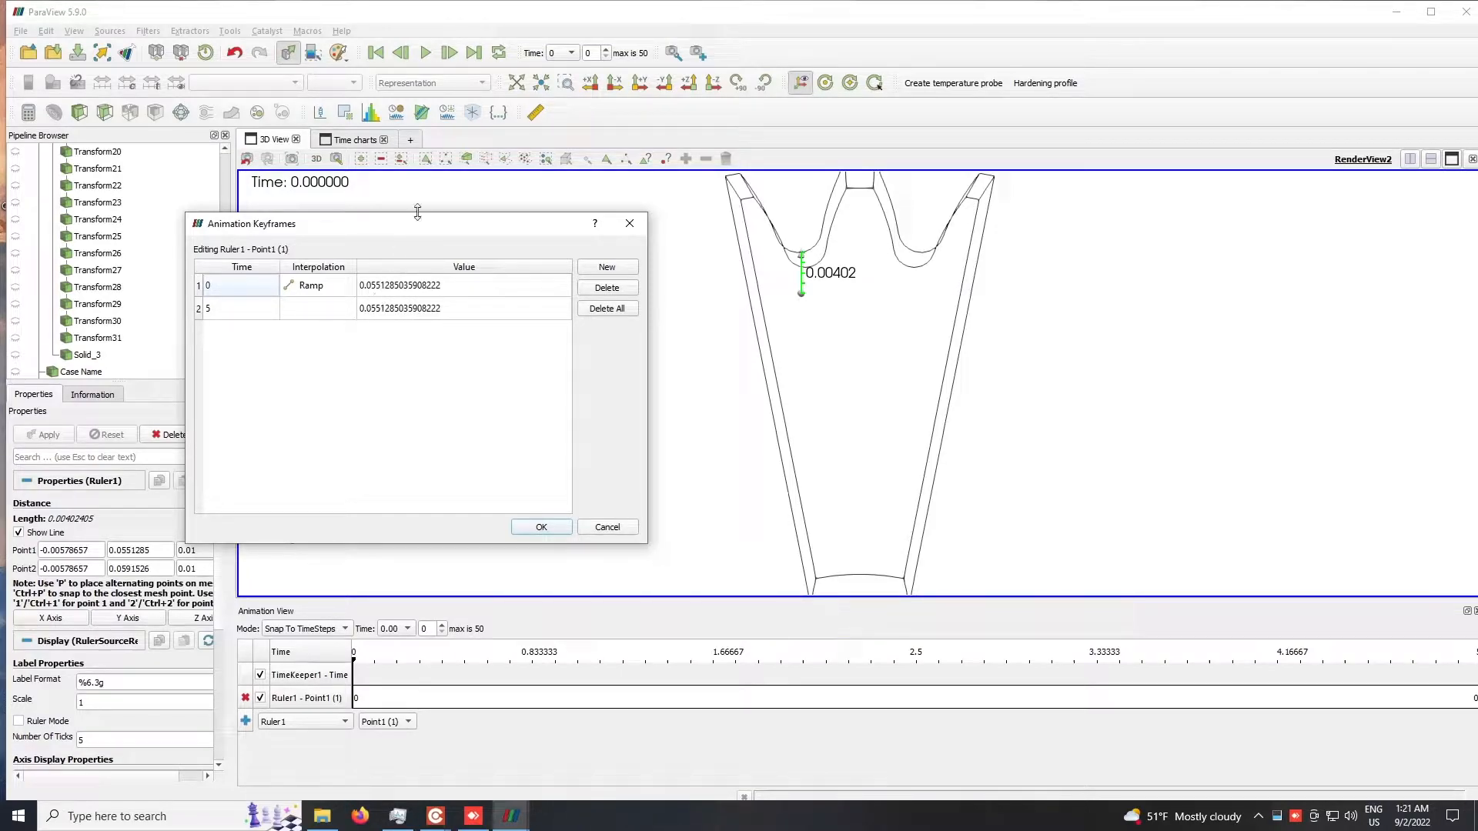
{"action": "left_click_drag", "start_coordinate": [440, 234], "coordinate": [515, 208]}
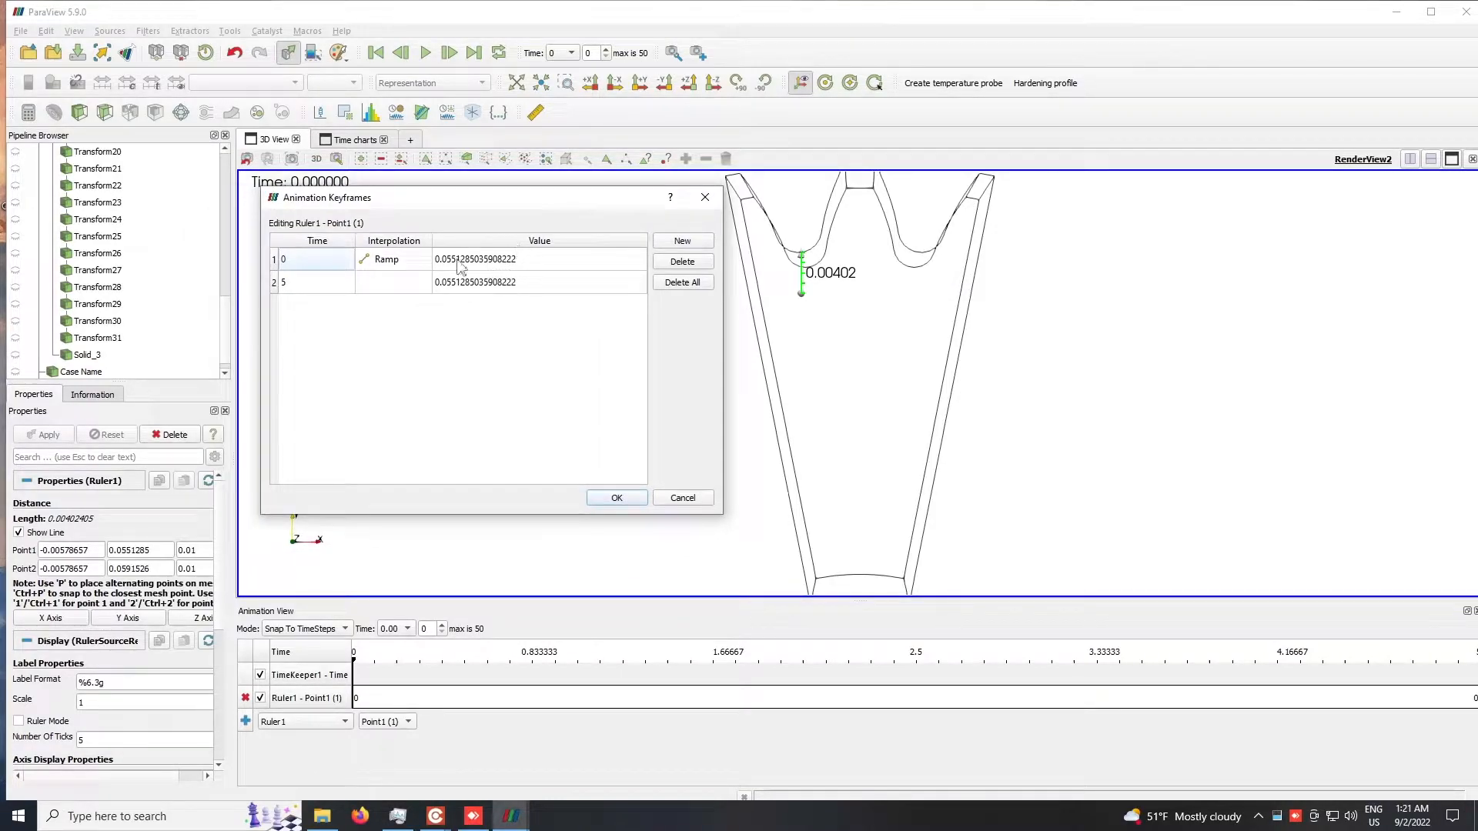
{"action": "left_click", "coordinate": [491, 261]}
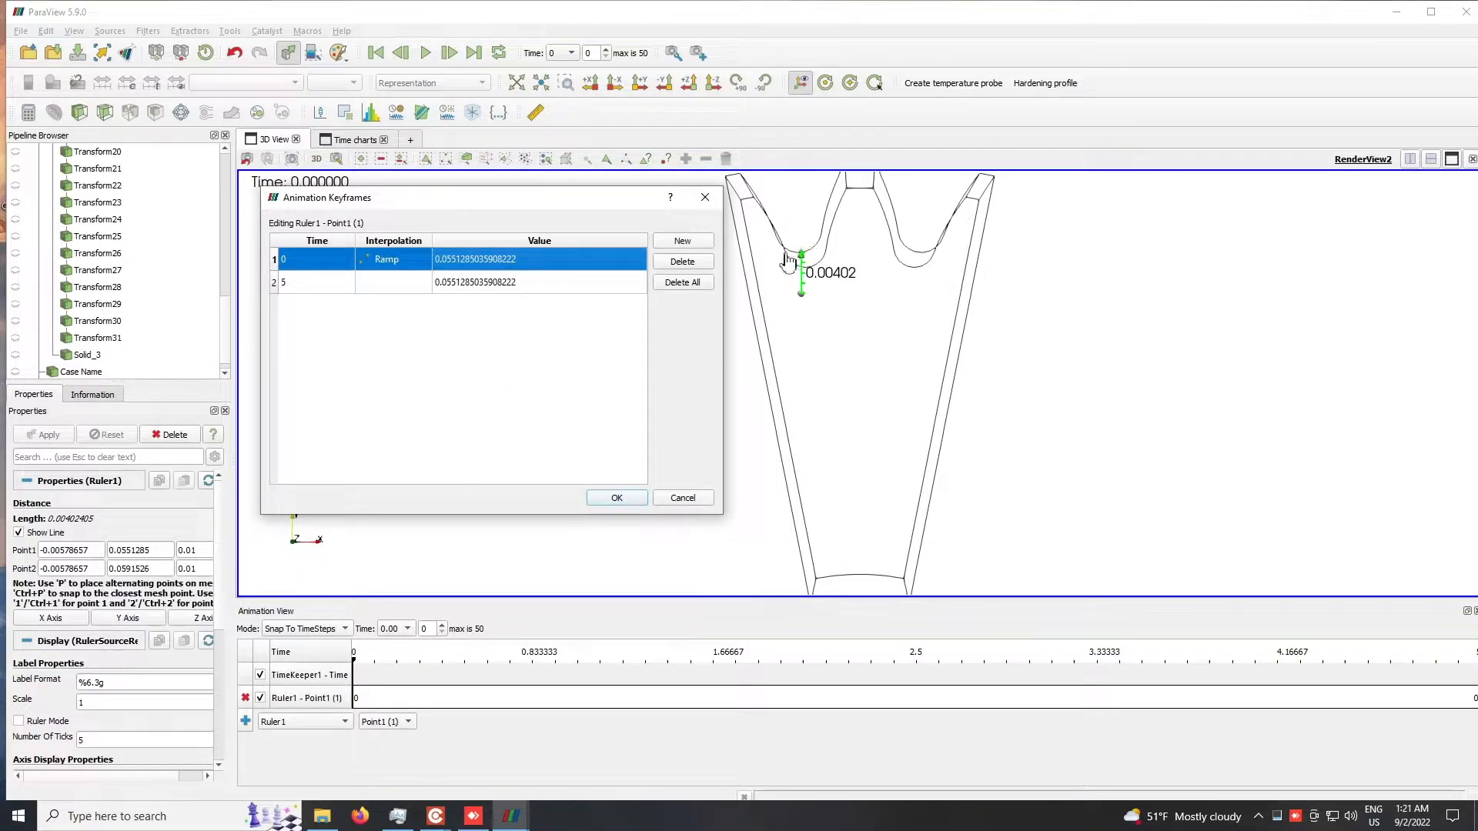
{"action": "double_click", "coordinate": [140, 570]}
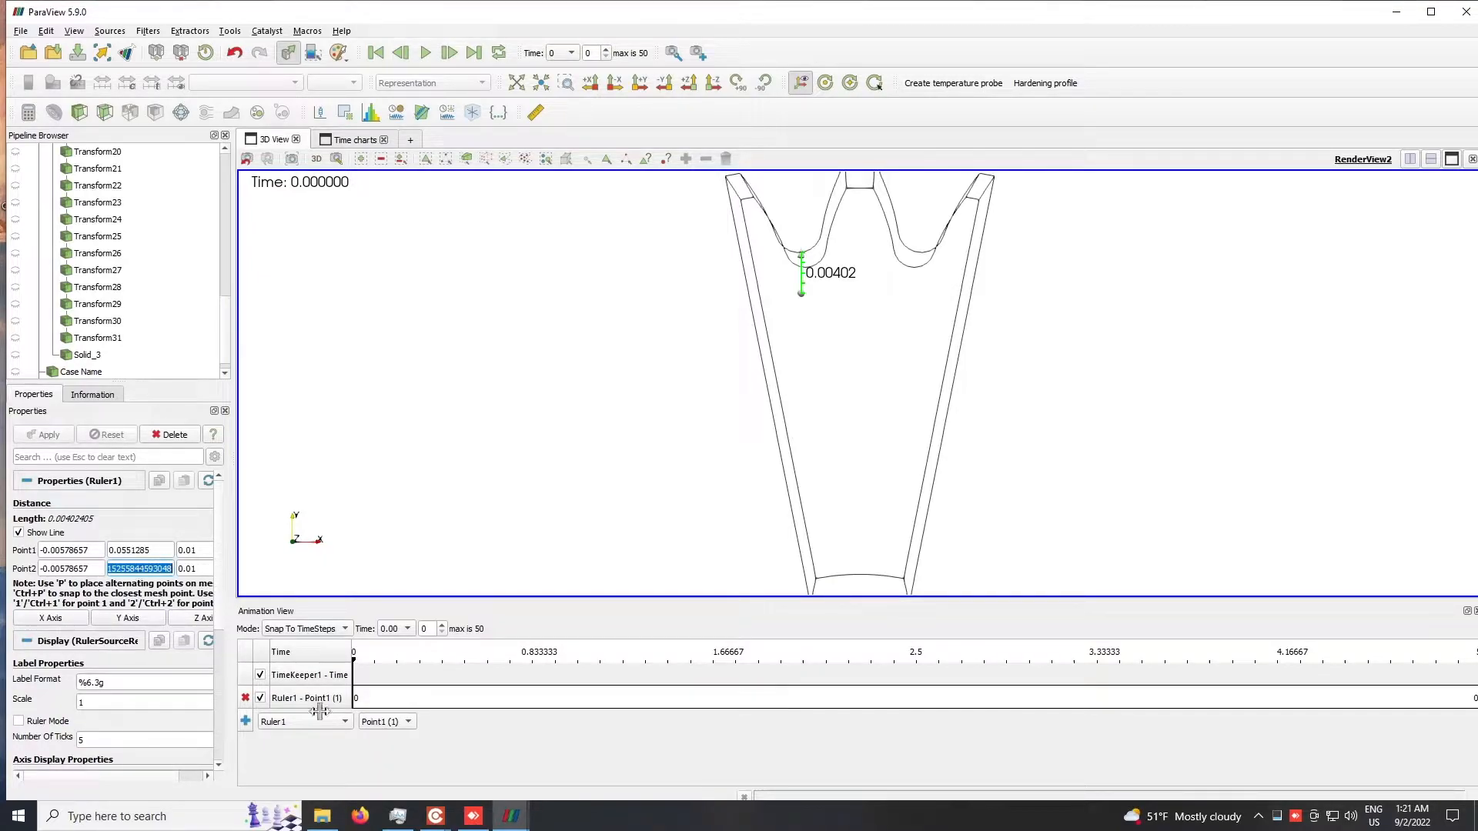
{"action": "left_click", "coordinate": [510, 816]}
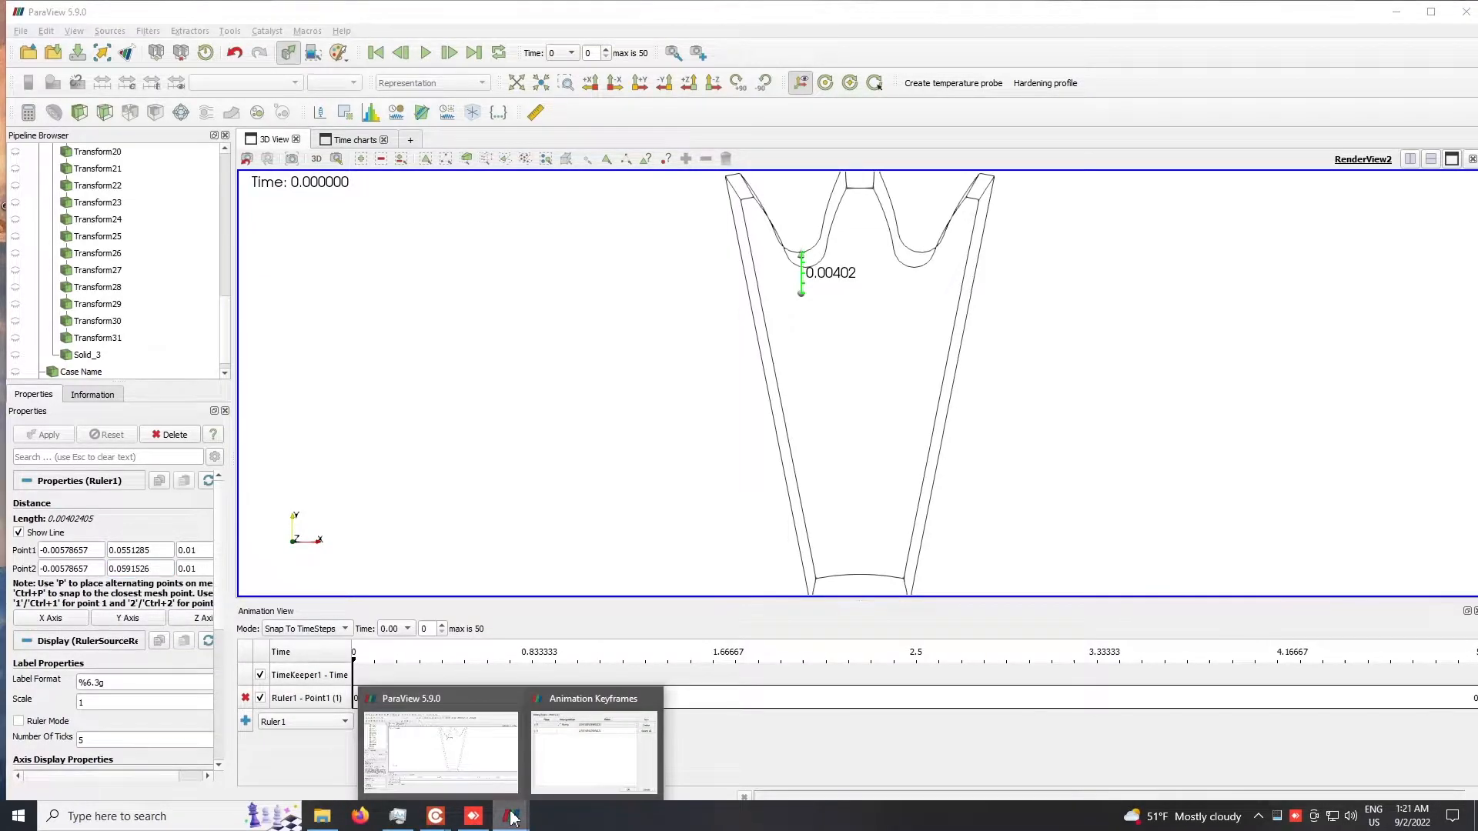
{"action": "left_click", "coordinate": [592, 772]}
{"action": "double_click", "coordinate": [499, 260]}
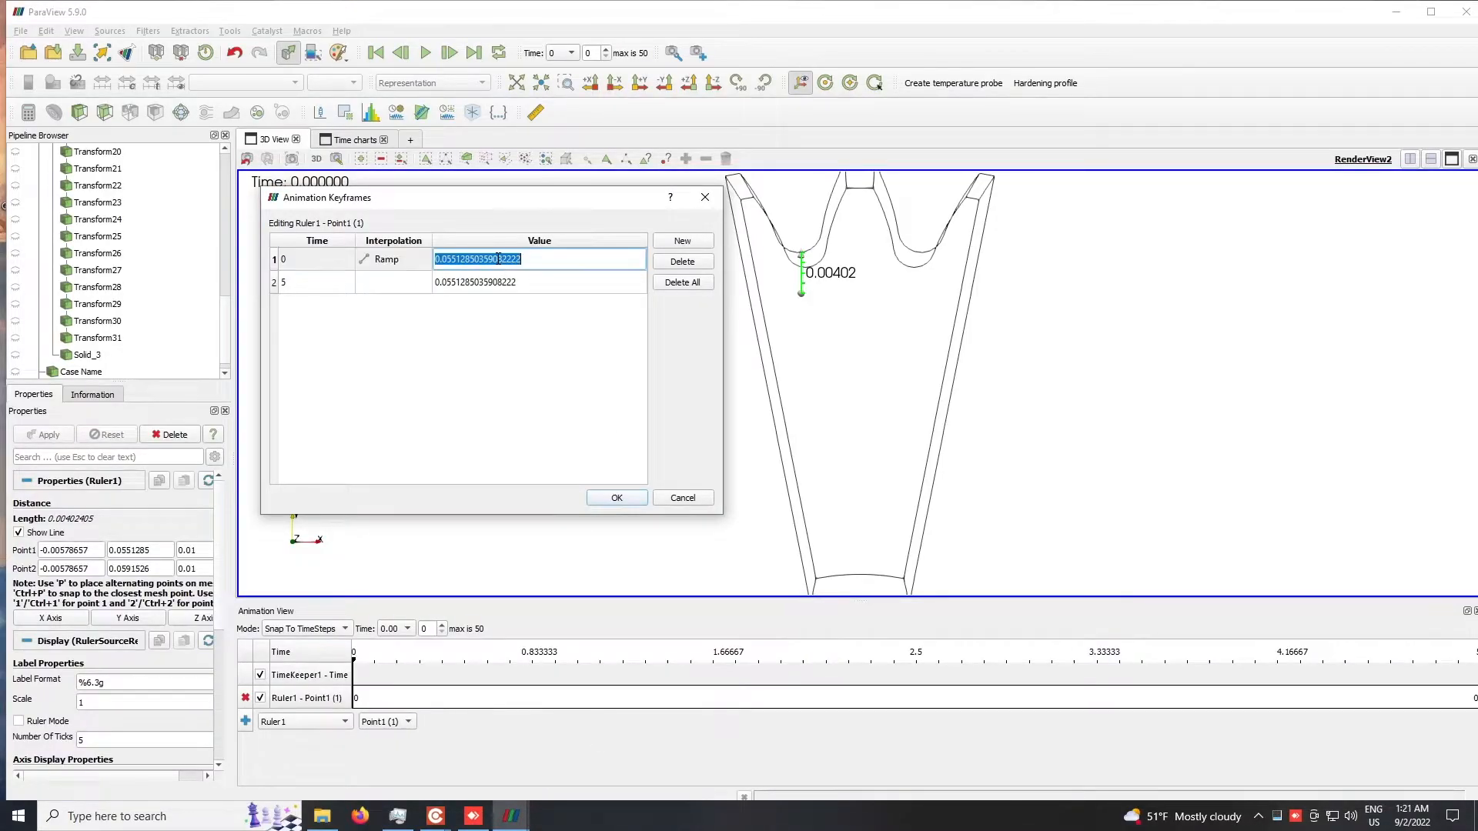
{"action": "type", "text": "0.0591525584459308"}
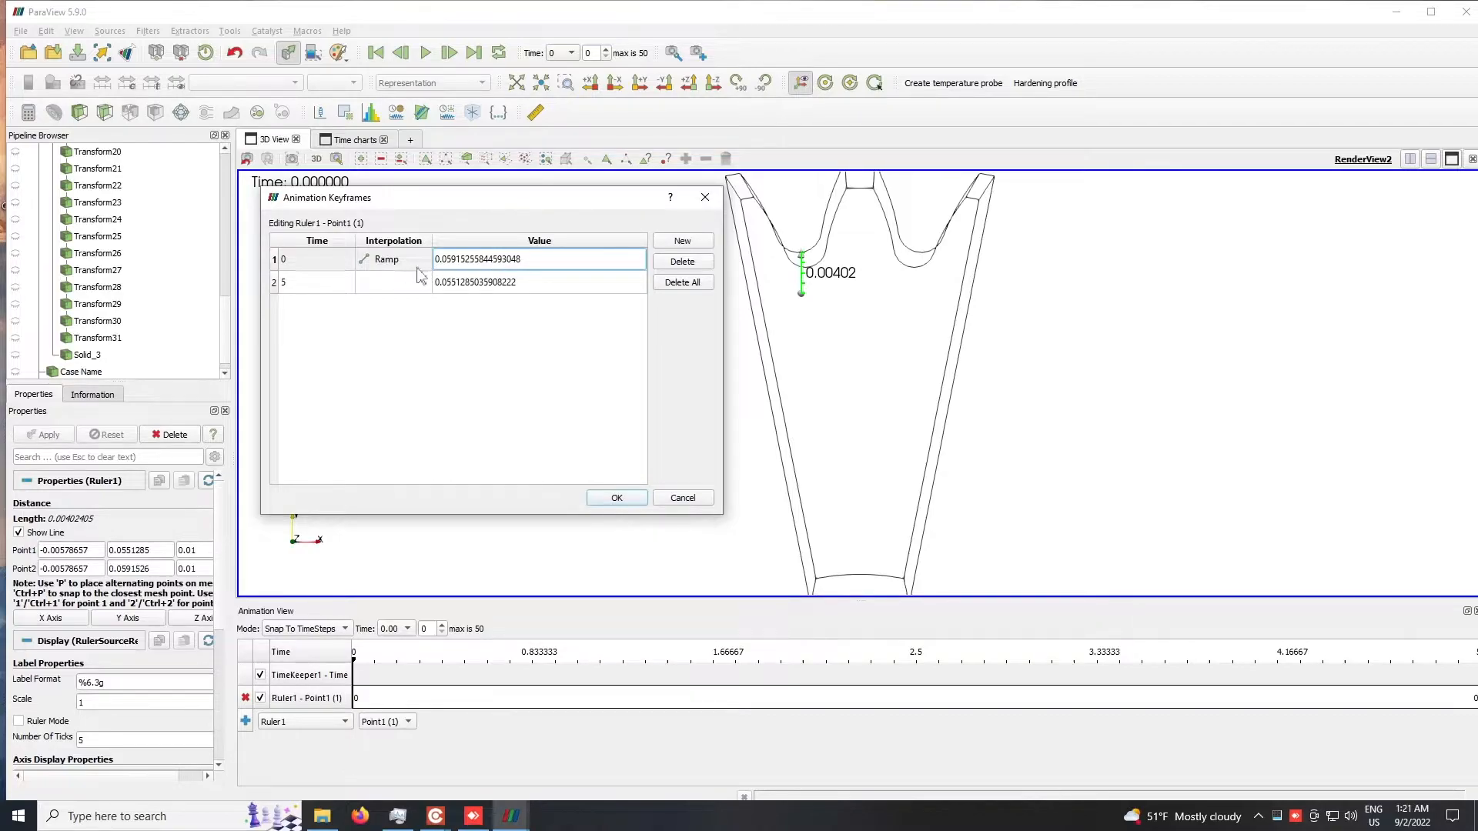
{"action": "left_click", "coordinate": [633, 500]}
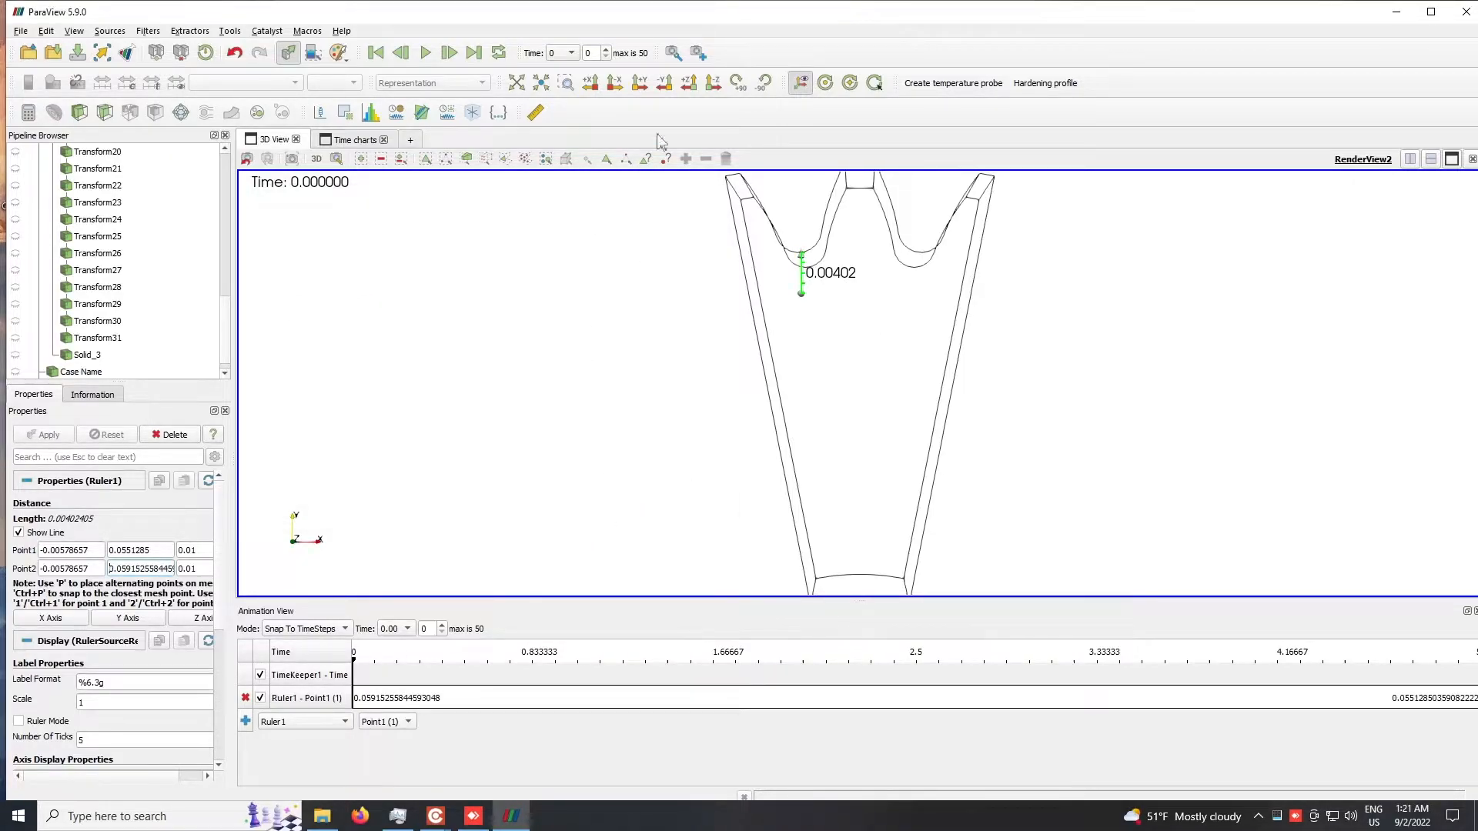
Step: Play the animation from time 0 to time 1.9 to check how the ruler changes over time
{"action": "left_click", "coordinate": [449, 53]}
{"action": "left_click", "coordinate": [401, 52]}
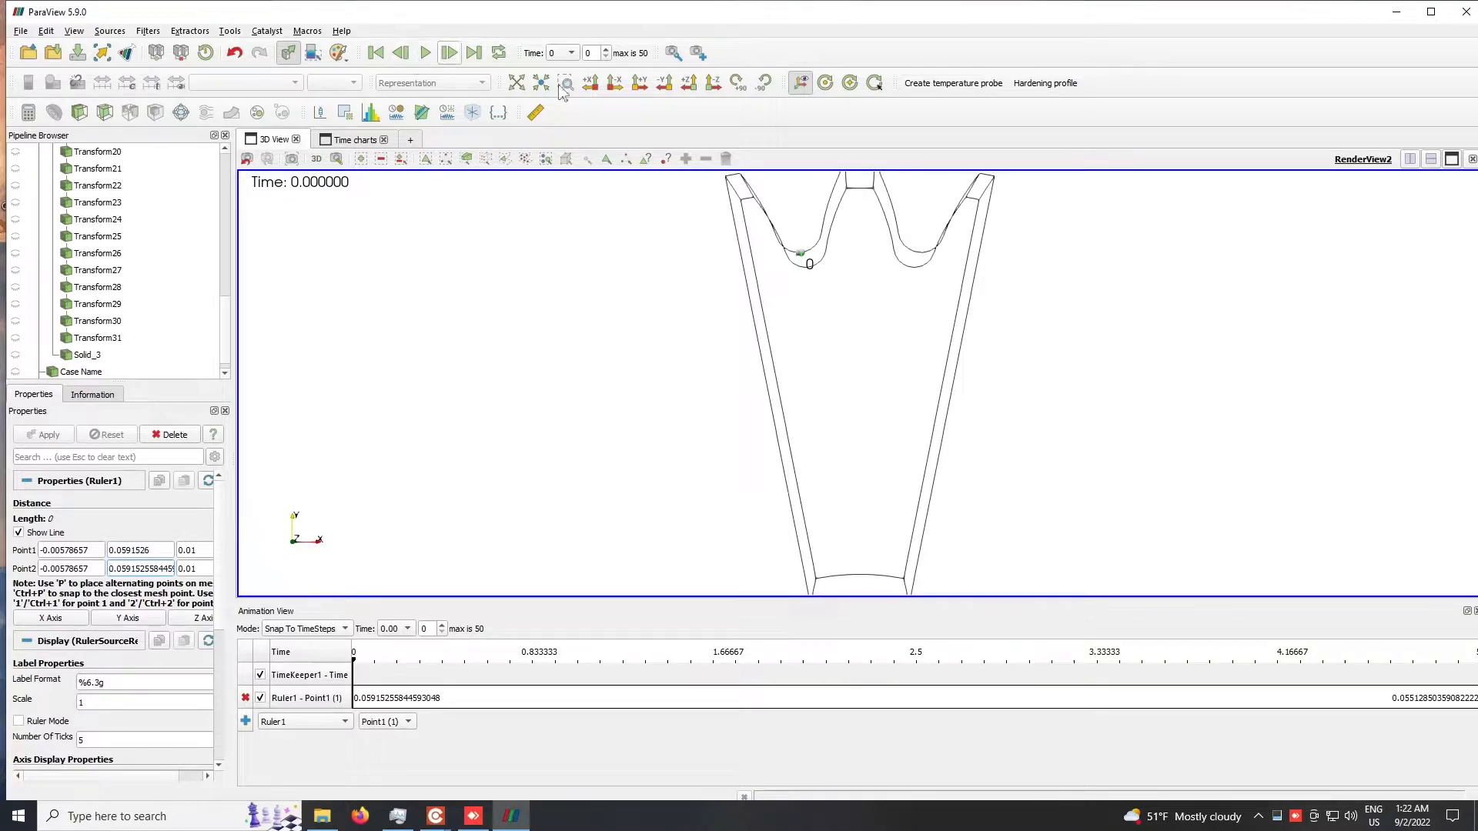
{"action": "left_click", "coordinate": [426, 53]}
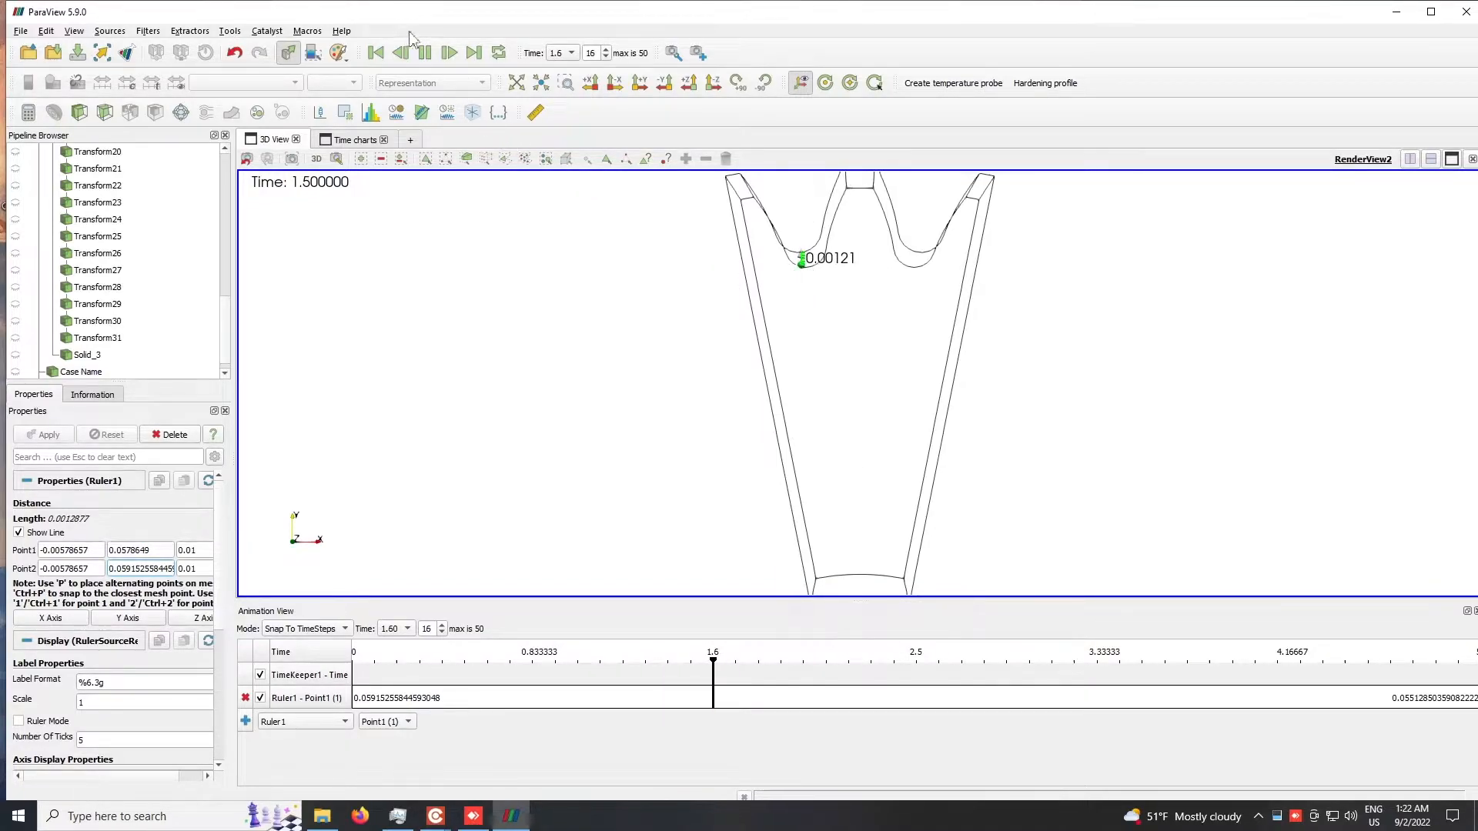
{"action": "left_click", "coordinate": [425, 54]}
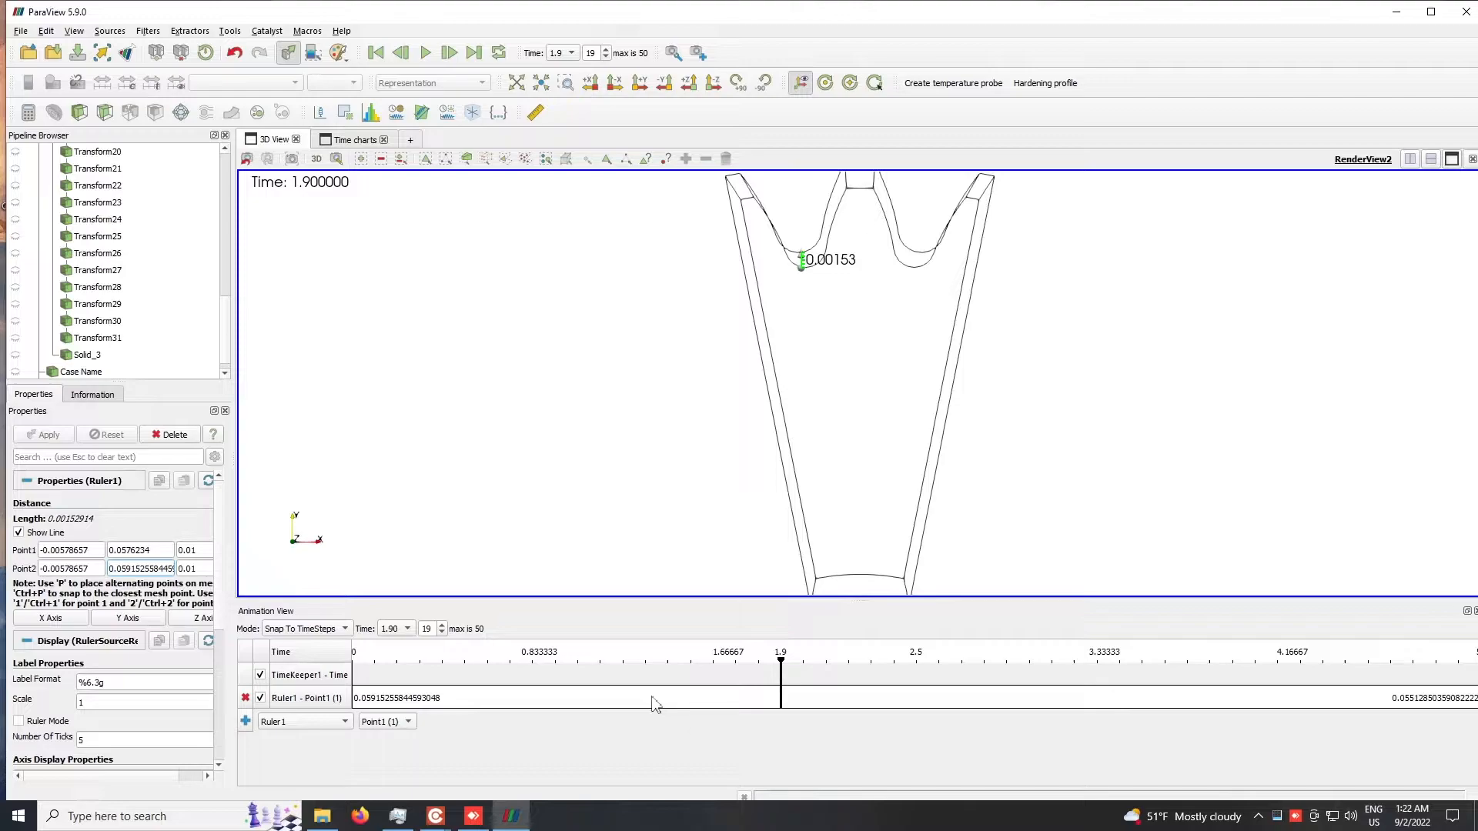
Step: Open the interpolation settings of the time-0 keyframe for Ruler1's Point1 (1) and examine the Sinusoid, Exponential and Ramp options
{"action": "double_click", "coordinate": [569, 693]}
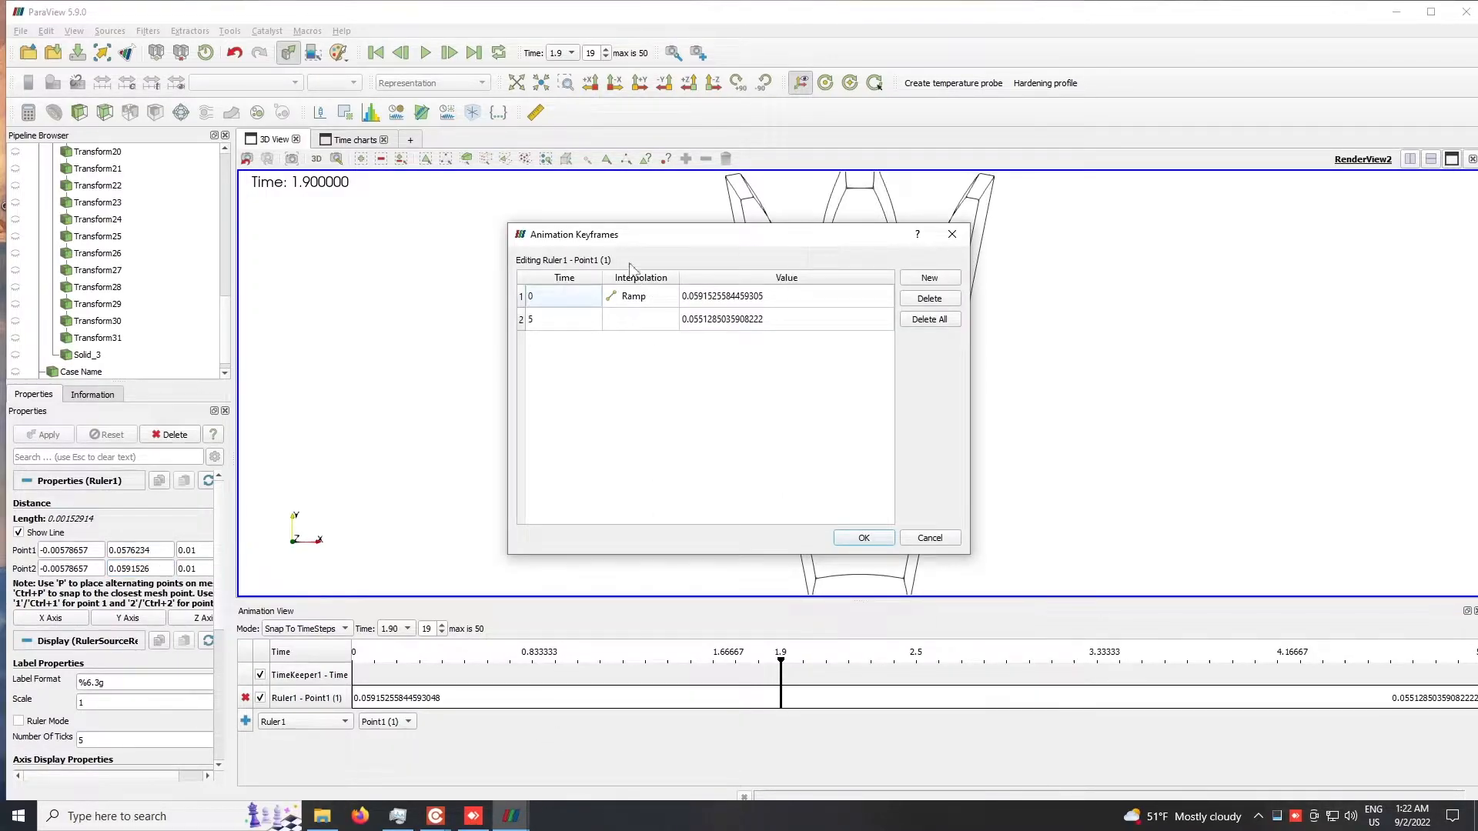
{"action": "left_click_drag", "start_coordinate": [620, 234], "coordinate": [373, 224]}
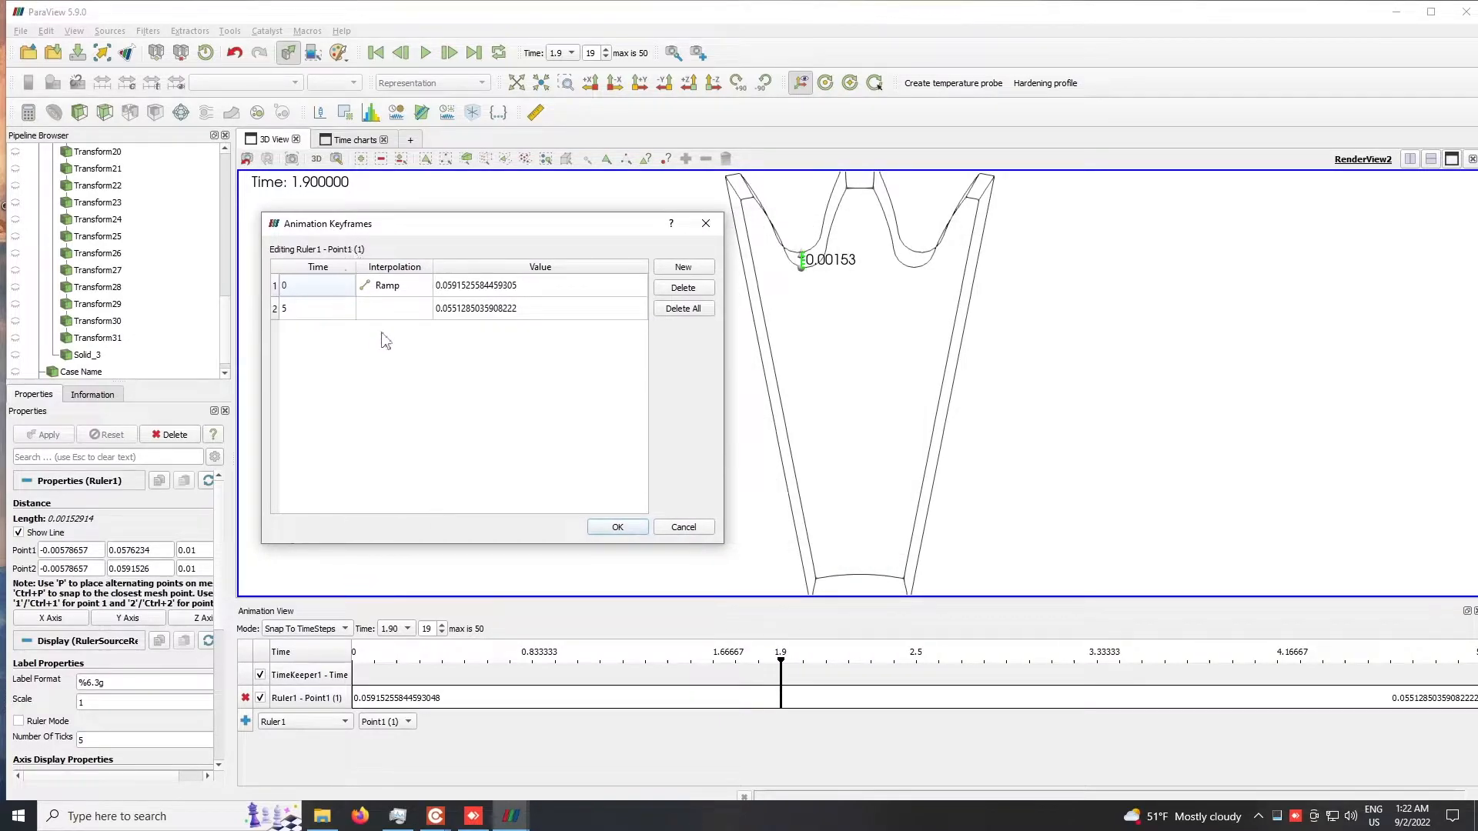
{"action": "double_click", "coordinate": [388, 286]}
{"action": "left_click", "coordinate": [571, 352]}
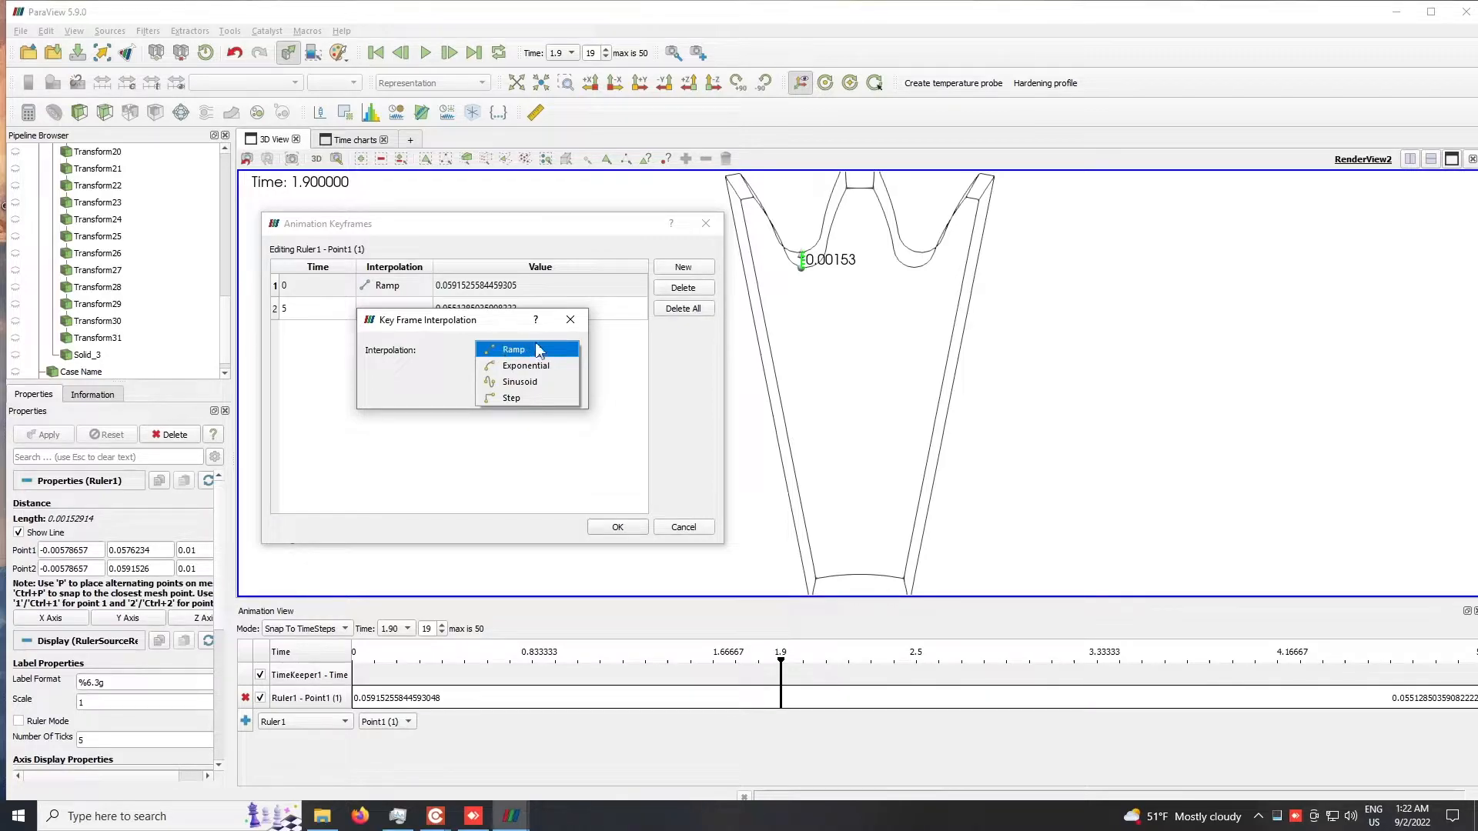
{"action": "left_click", "coordinate": [531, 382]}
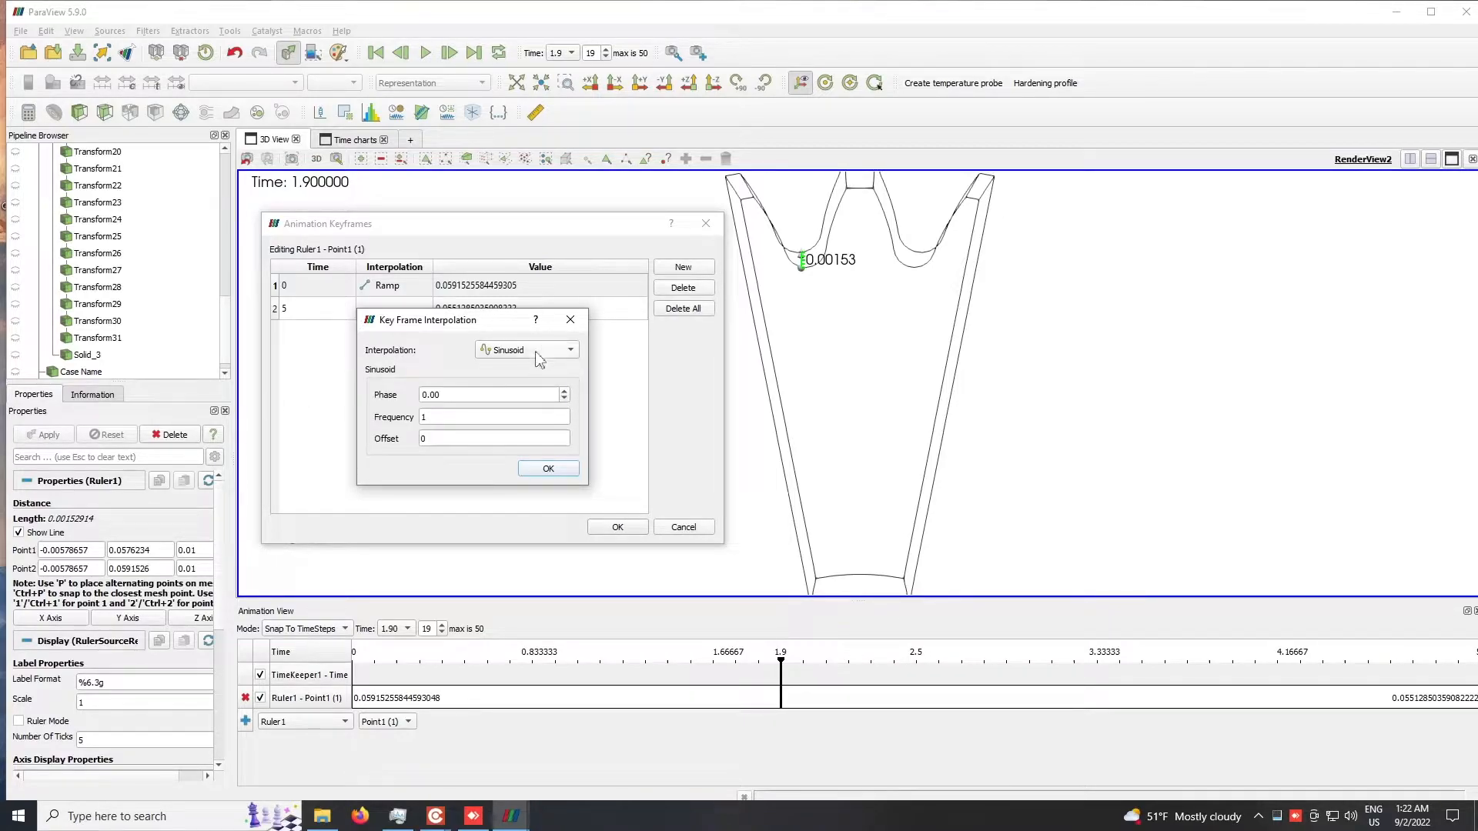
{"action": "left_click", "coordinate": [546, 348]}
{"action": "left_click", "coordinate": [528, 334]}
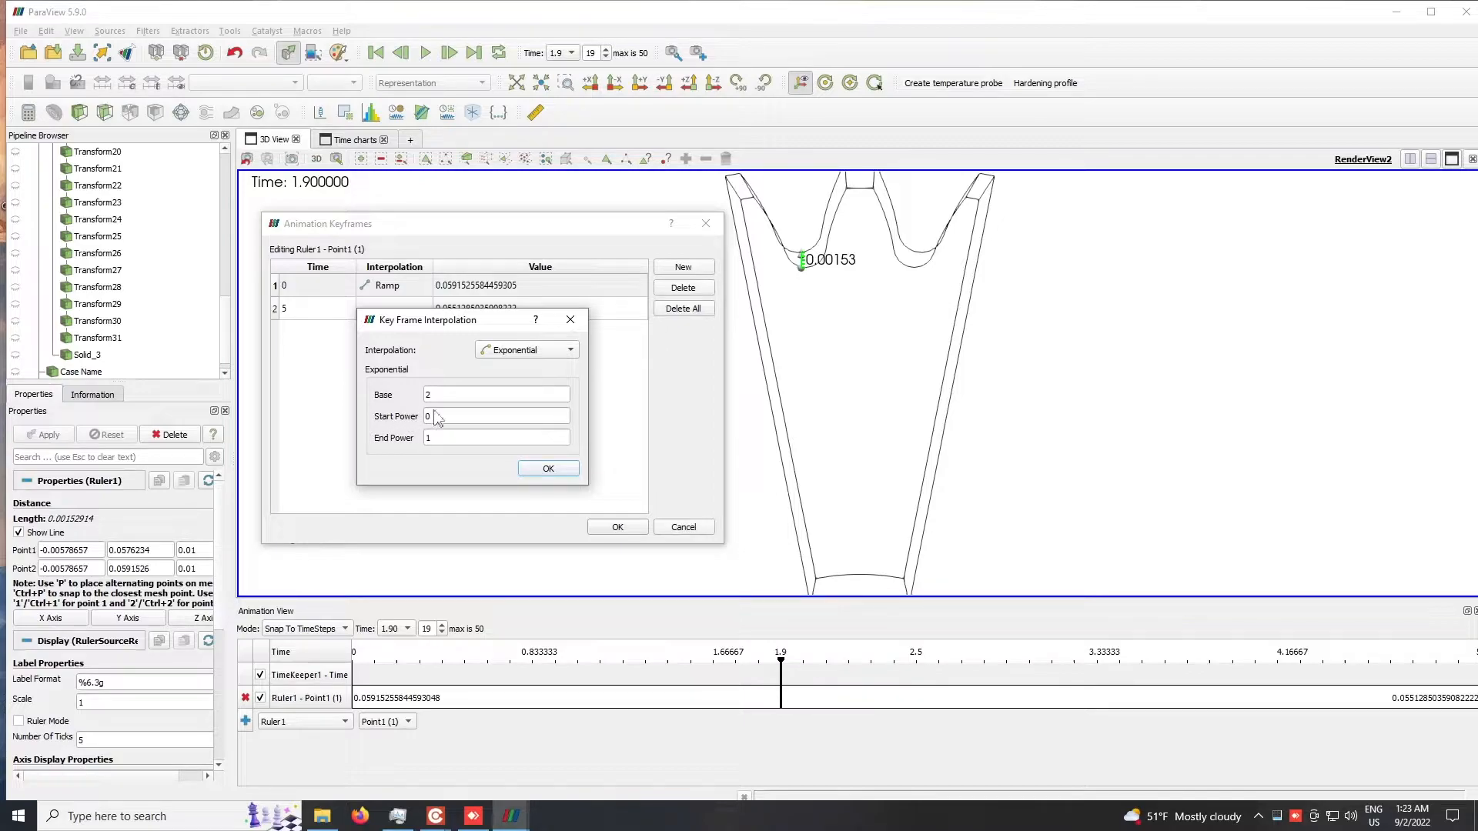
{"action": "left_click", "coordinate": [532, 354]}
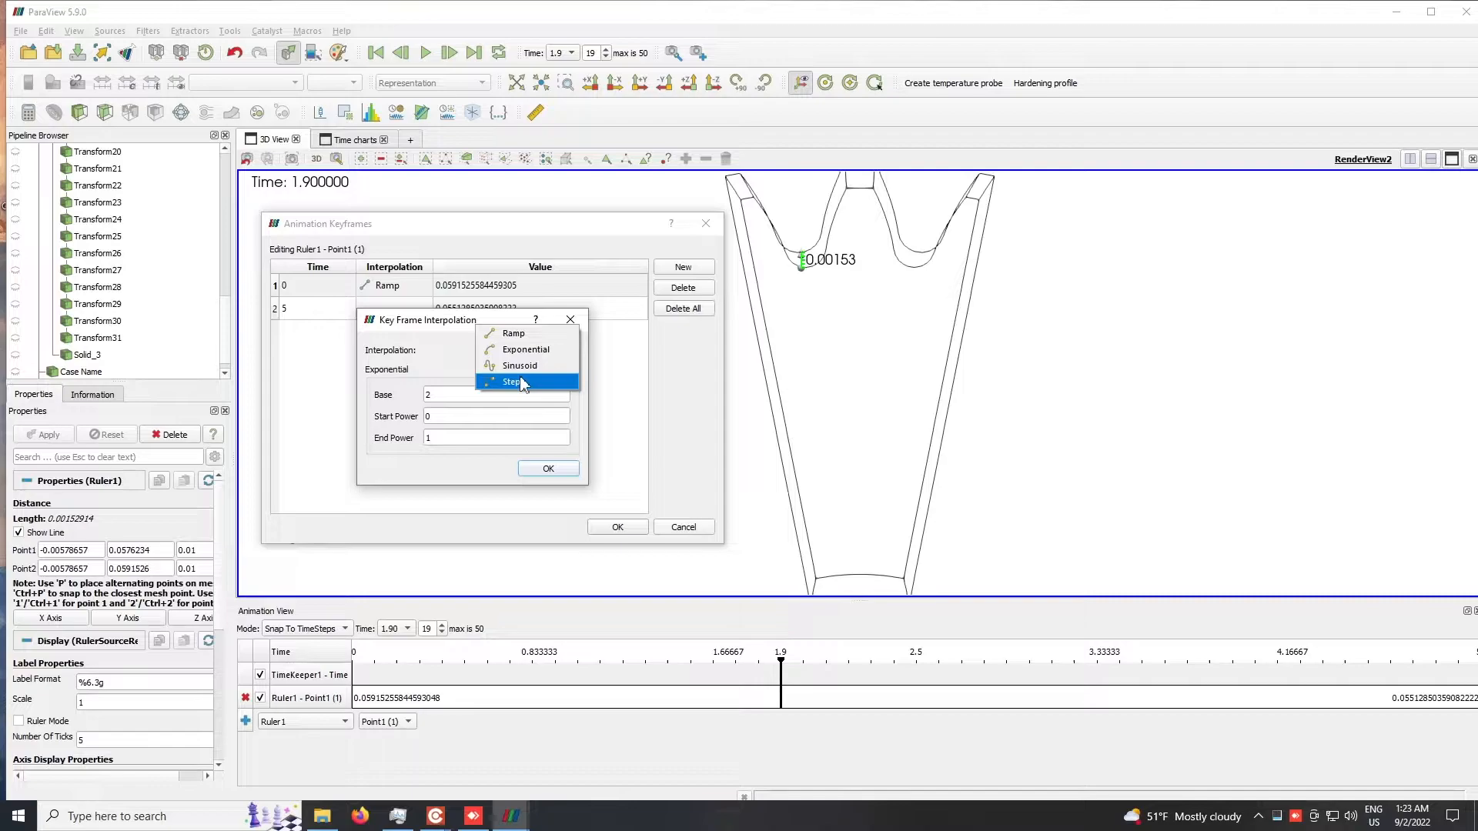
{"action": "left_click", "coordinate": [449, 348]}
{"action": "left_click", "coordinate": [521, 354]}
{"action": "left_click", "coordinate": [528, 335]}
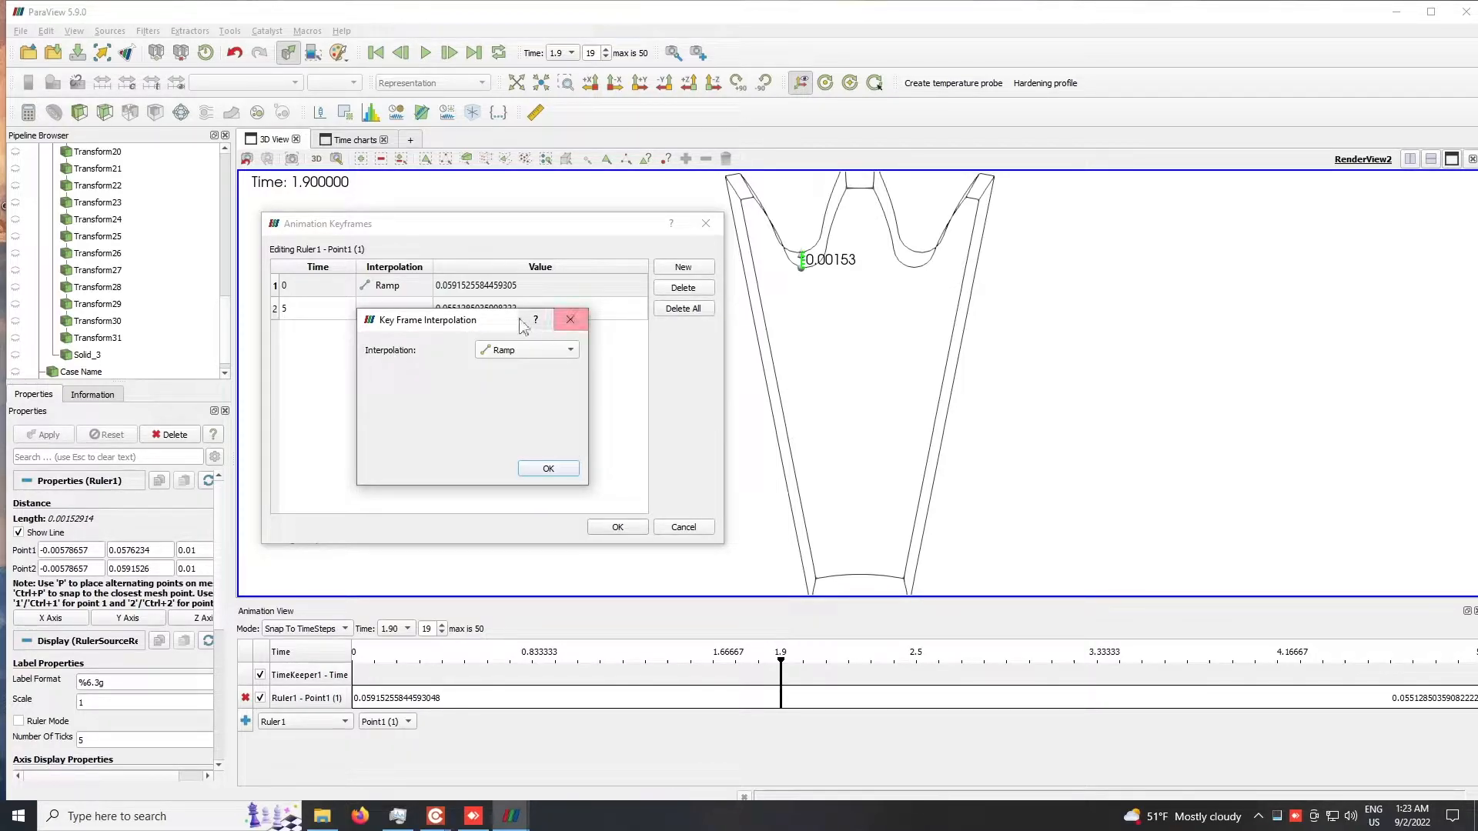
Step: Set the time-0 keyframe's interpolation to Step and apply the keyframes
{"action": "left_click_drag", "start_coordinate": [484, 321], "coordinate": [475, 354]}
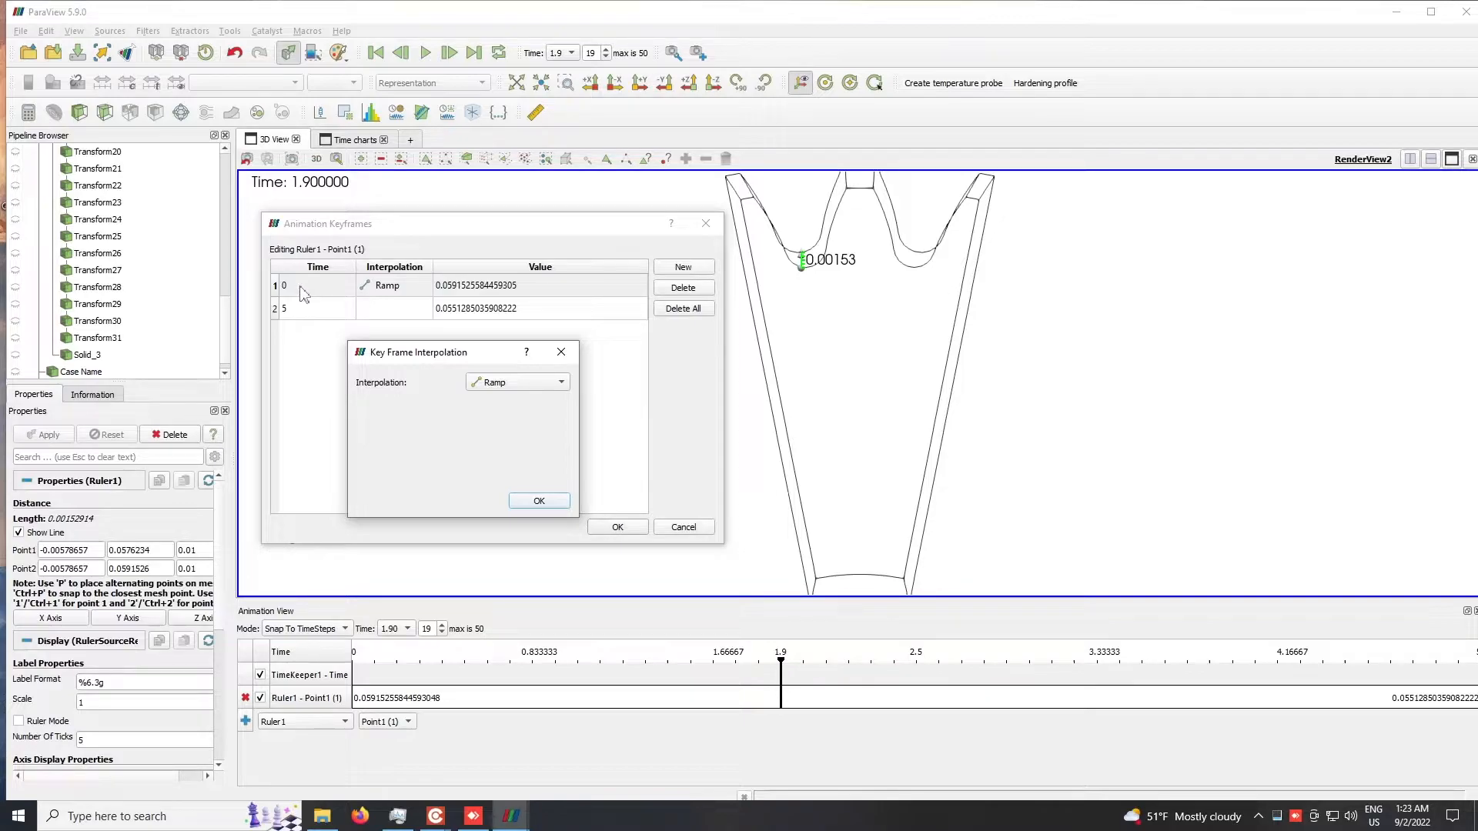
{"action": "left_click", "coordinate": [485, 382]}
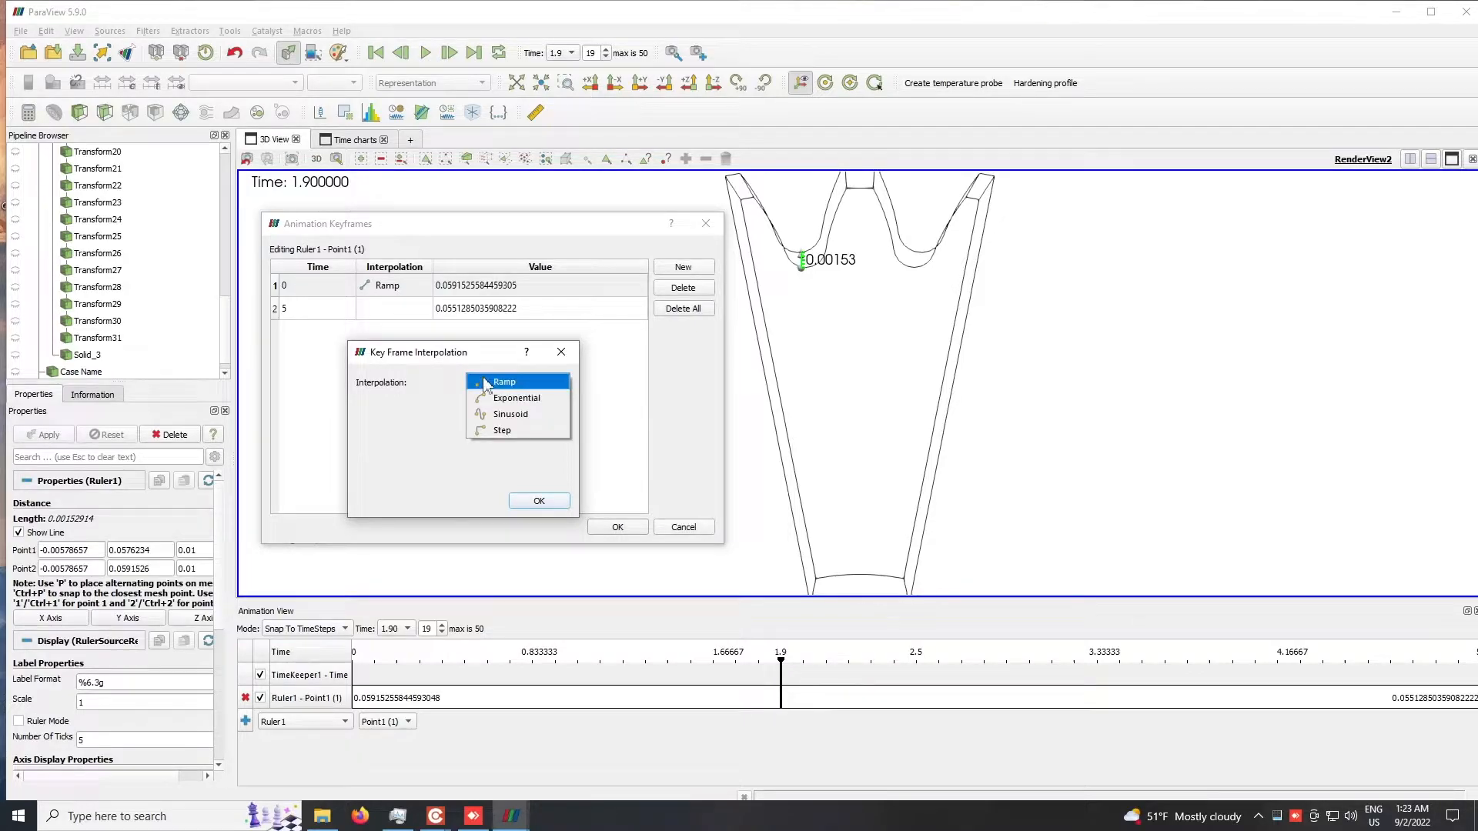
{"action": "left_click", "coordinate": [502, 432]}
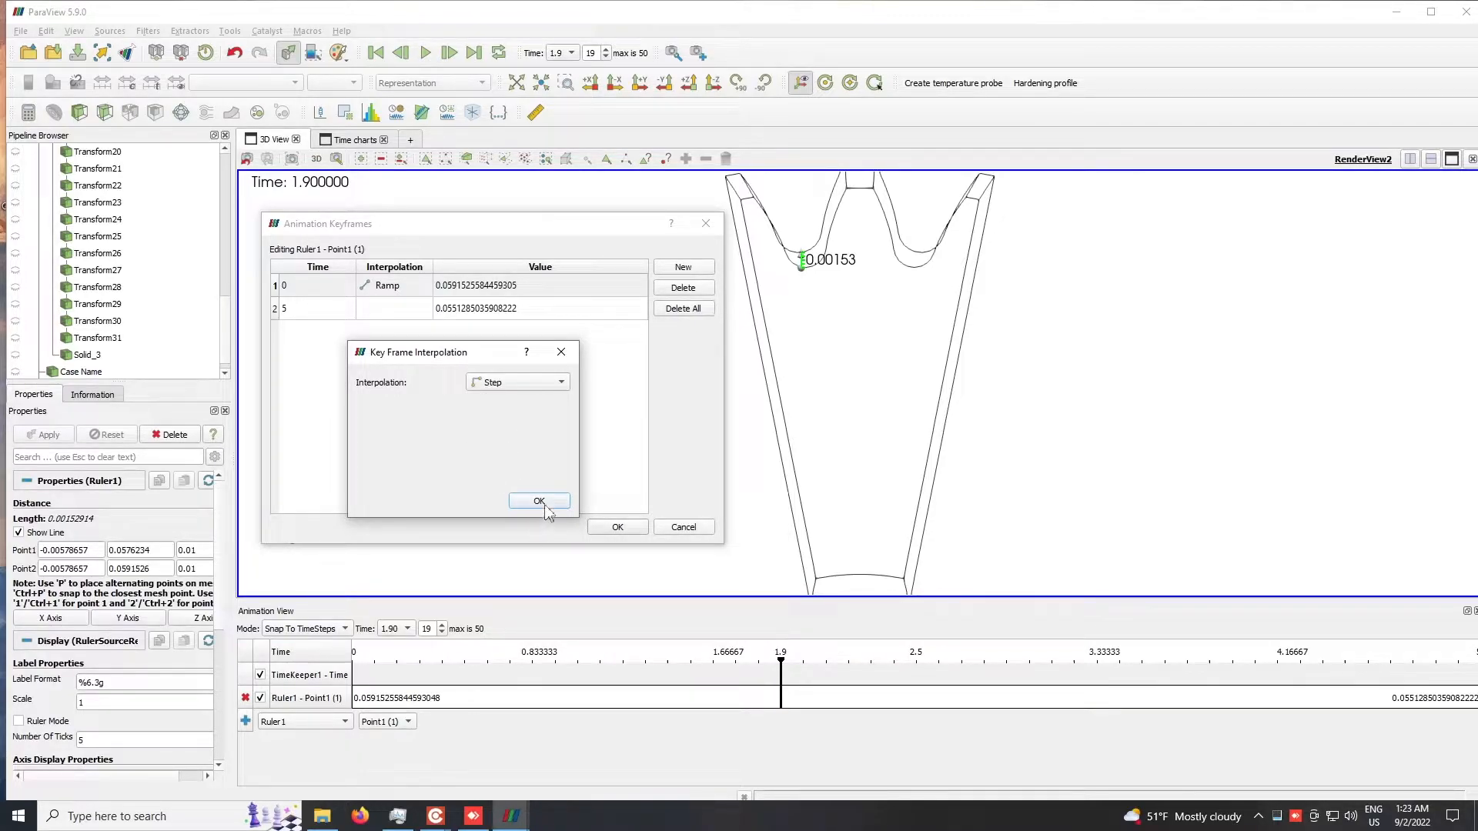
{"action": "left_click", "coordinate": [539, 501]}
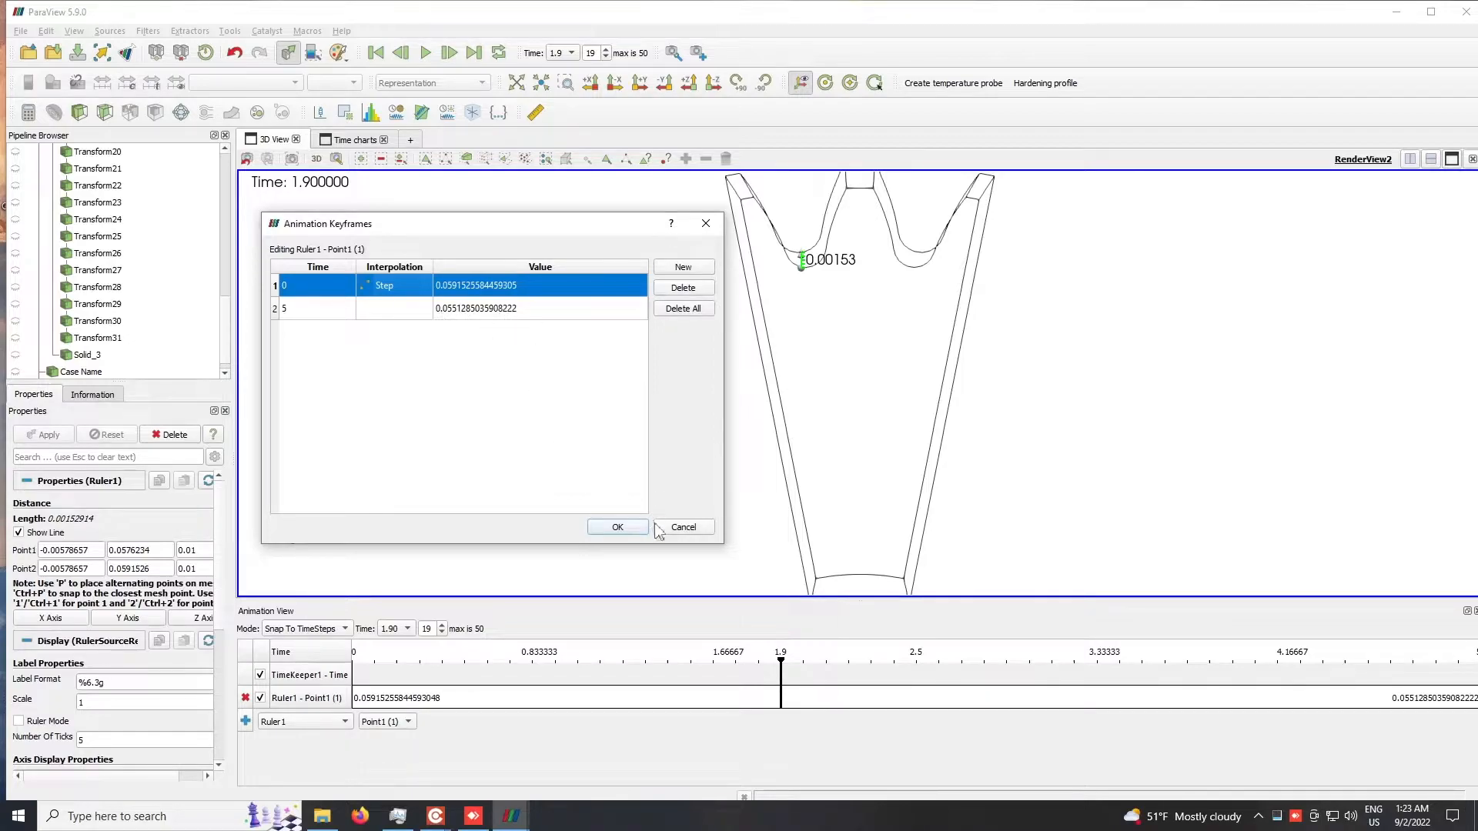
{"action": "left_click", "coordinate": [623, 529]}
Step: Replay the animation from time 0 to time 2.8 to examine when the hardening profile appears against the ruler
{"action": "left_click", "coordinate": [376, 52]}
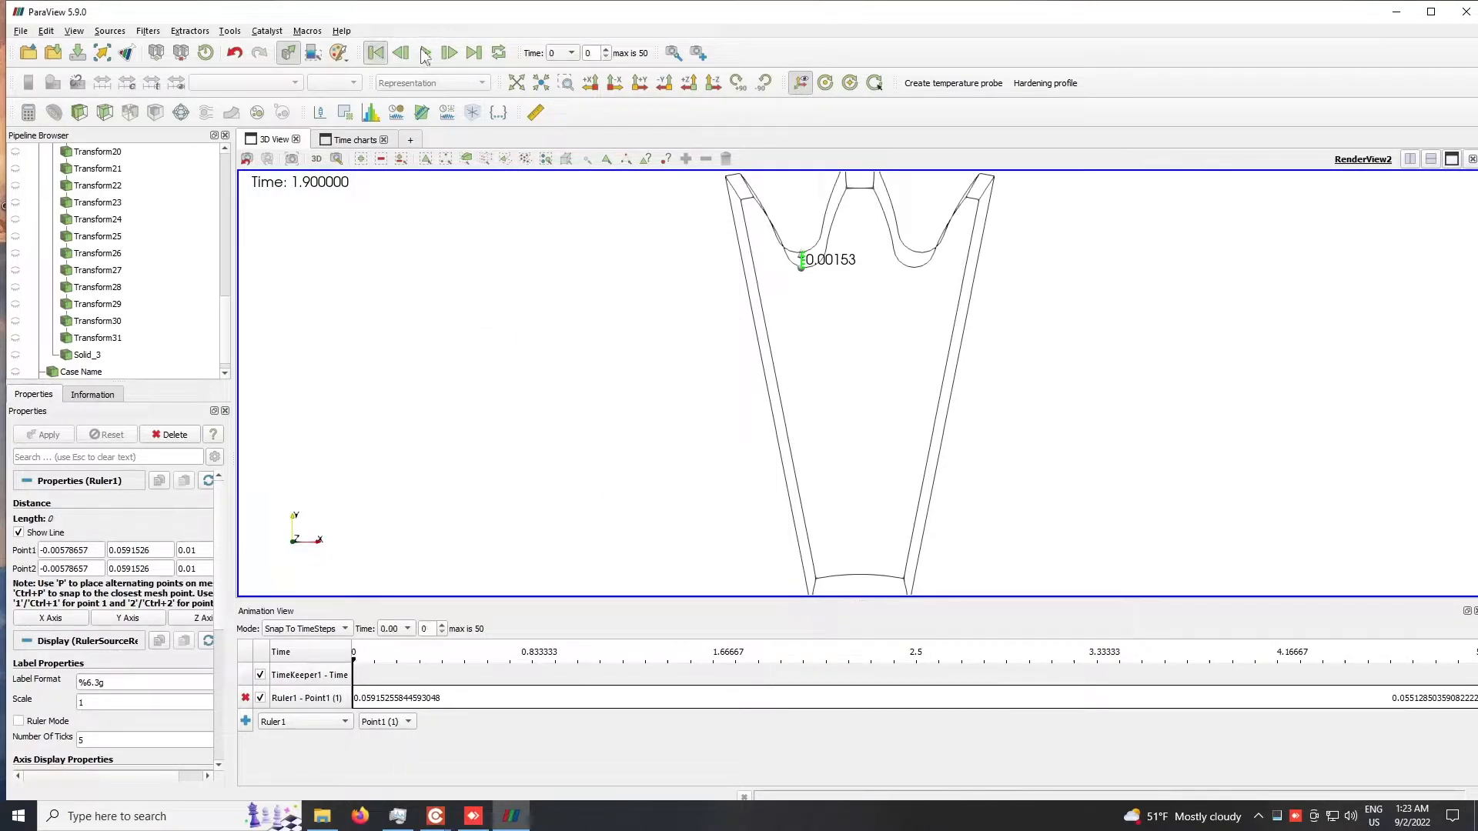
{"action": "left_click", "coordinate": [427, 52]}
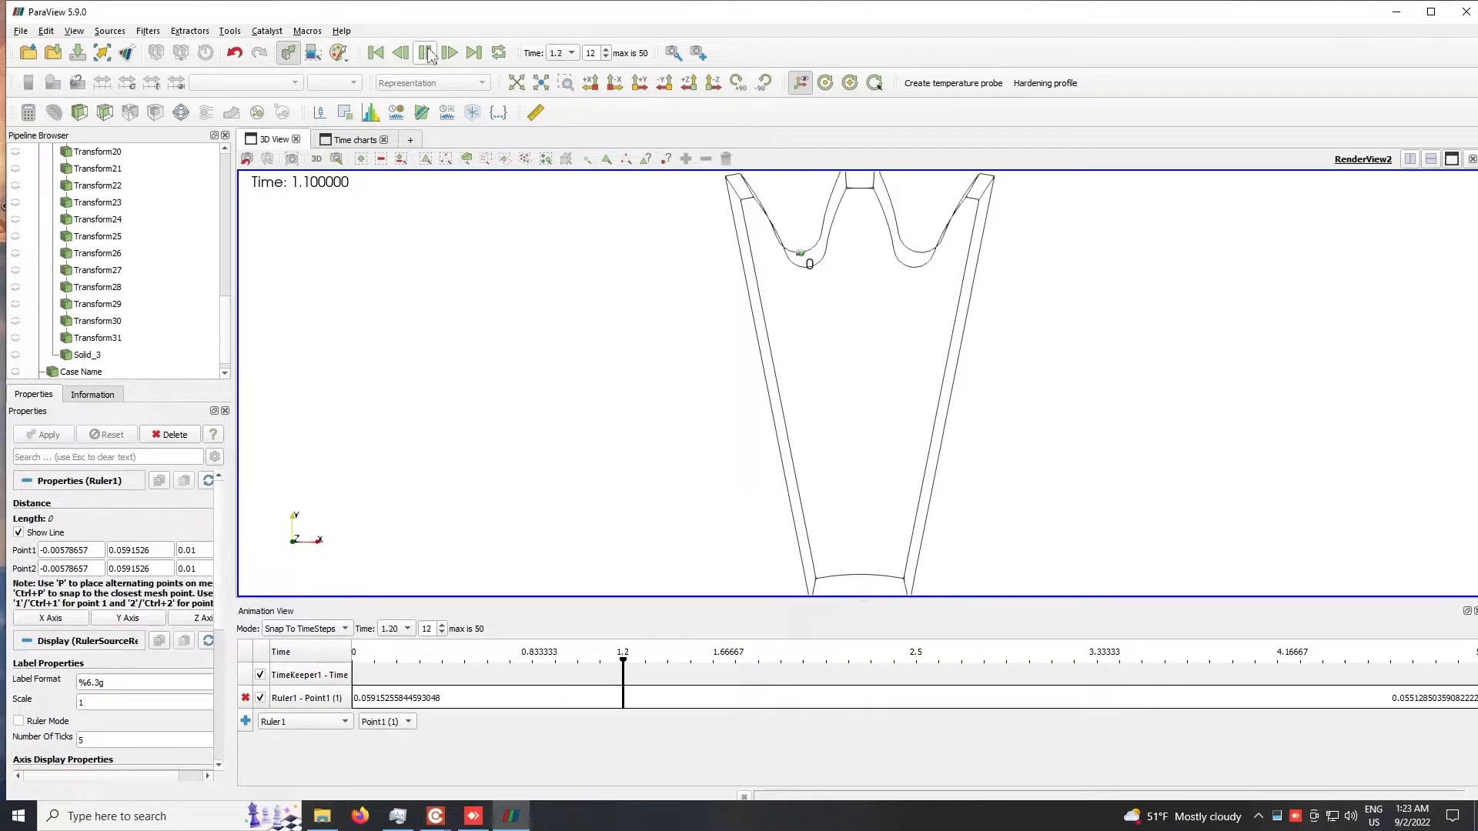
{"action": "left_click", "coordinate": [427, 52]}
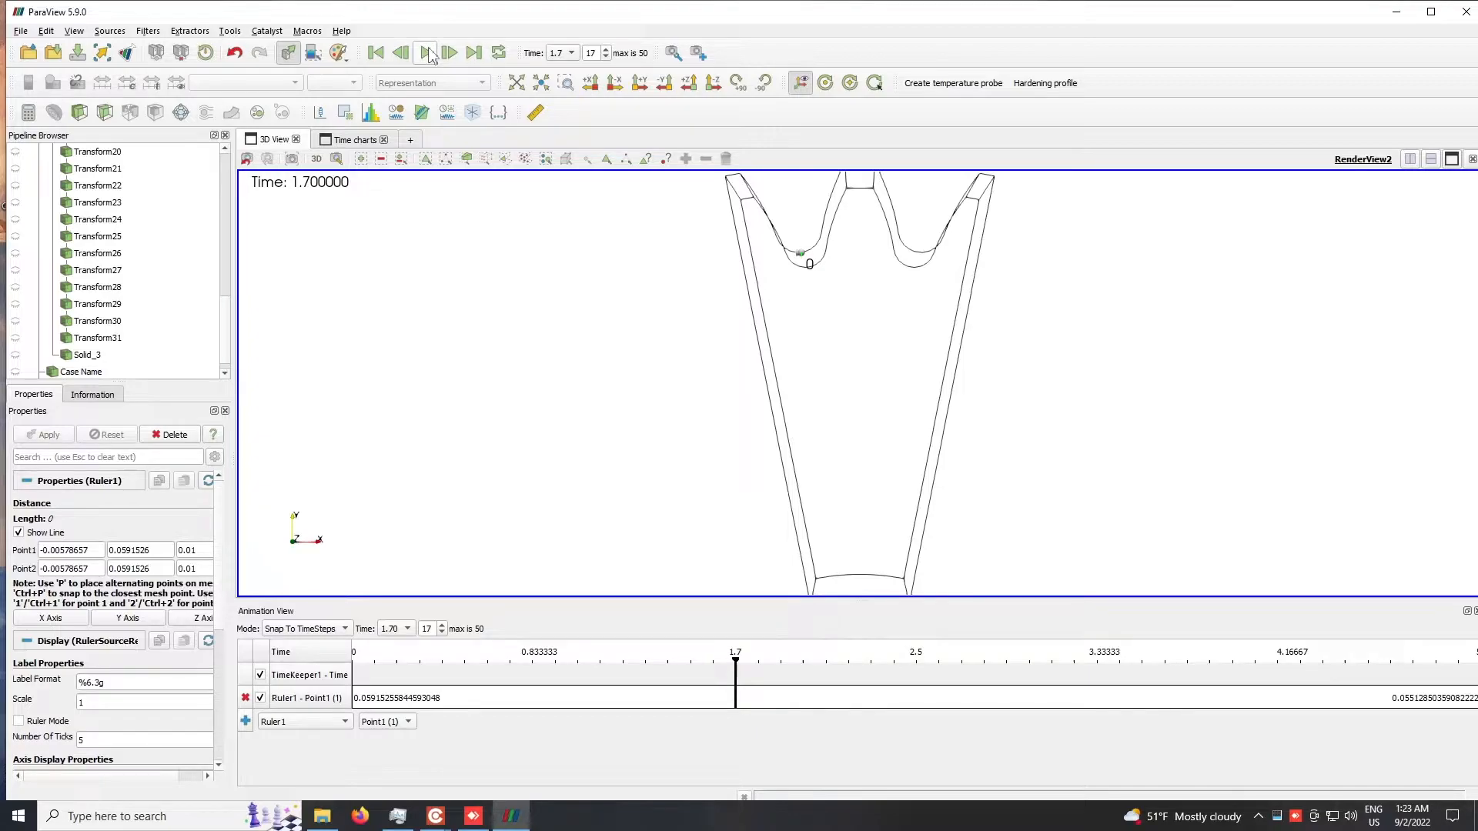
{"action": "left_click", "coordinate": [427, 59]}
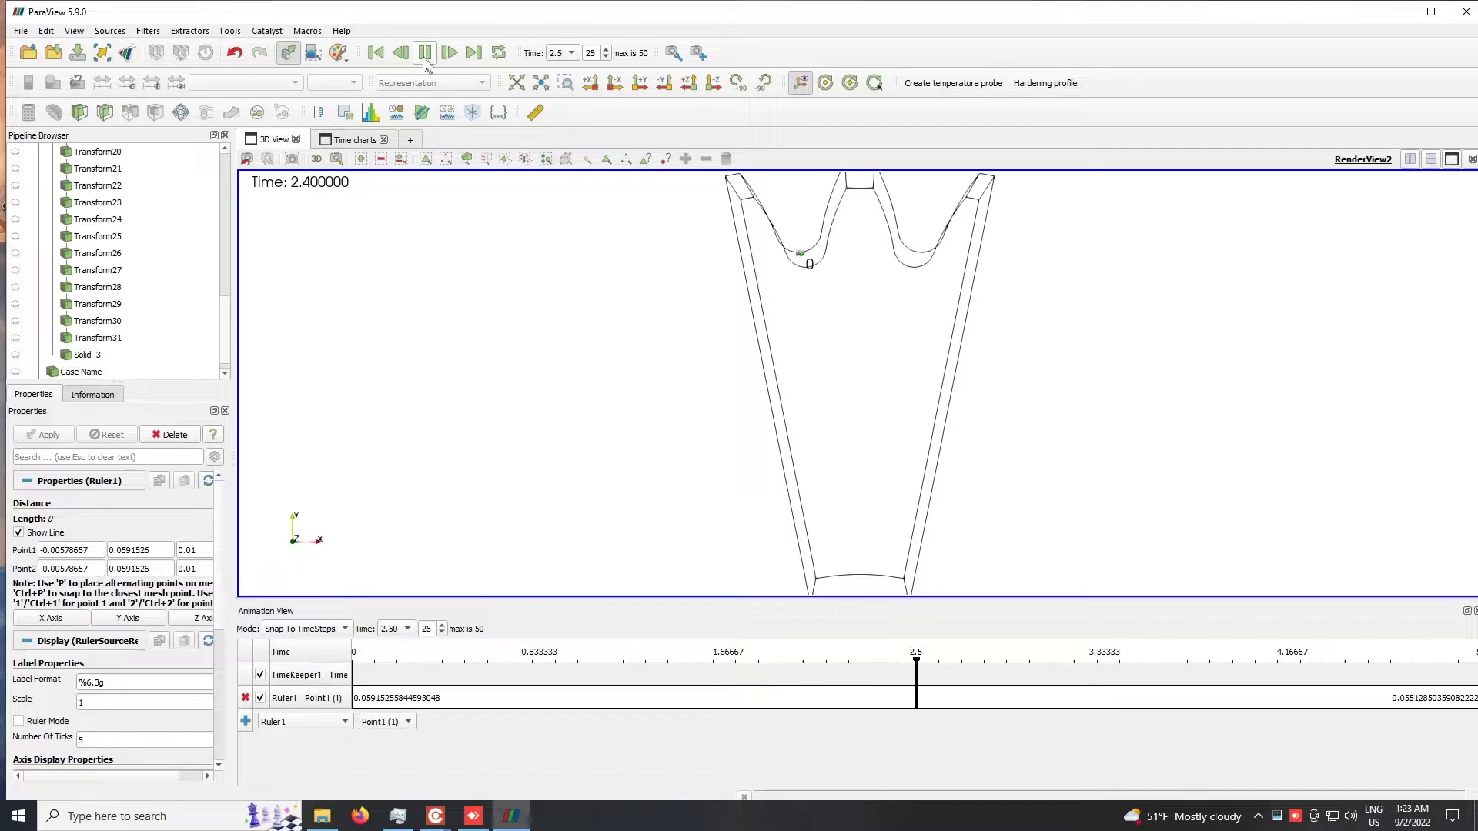
{"action": "left_click", "coordinate": [426, 58]}
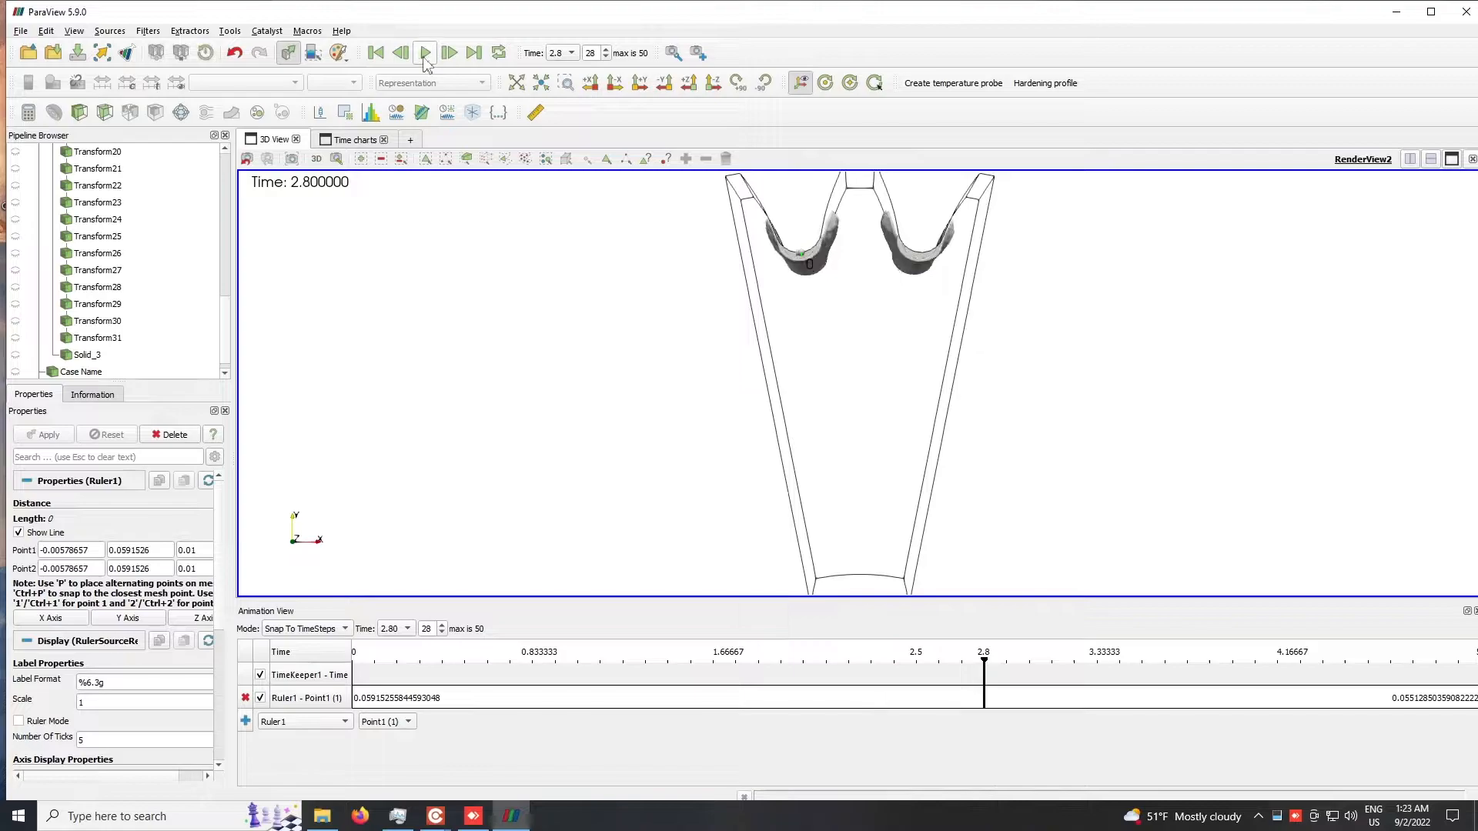
Step: Step back through the time steps and stop at time 2.6, where the hardening profile begins
{"action": "left_click", "coordinate": [400, 56]}
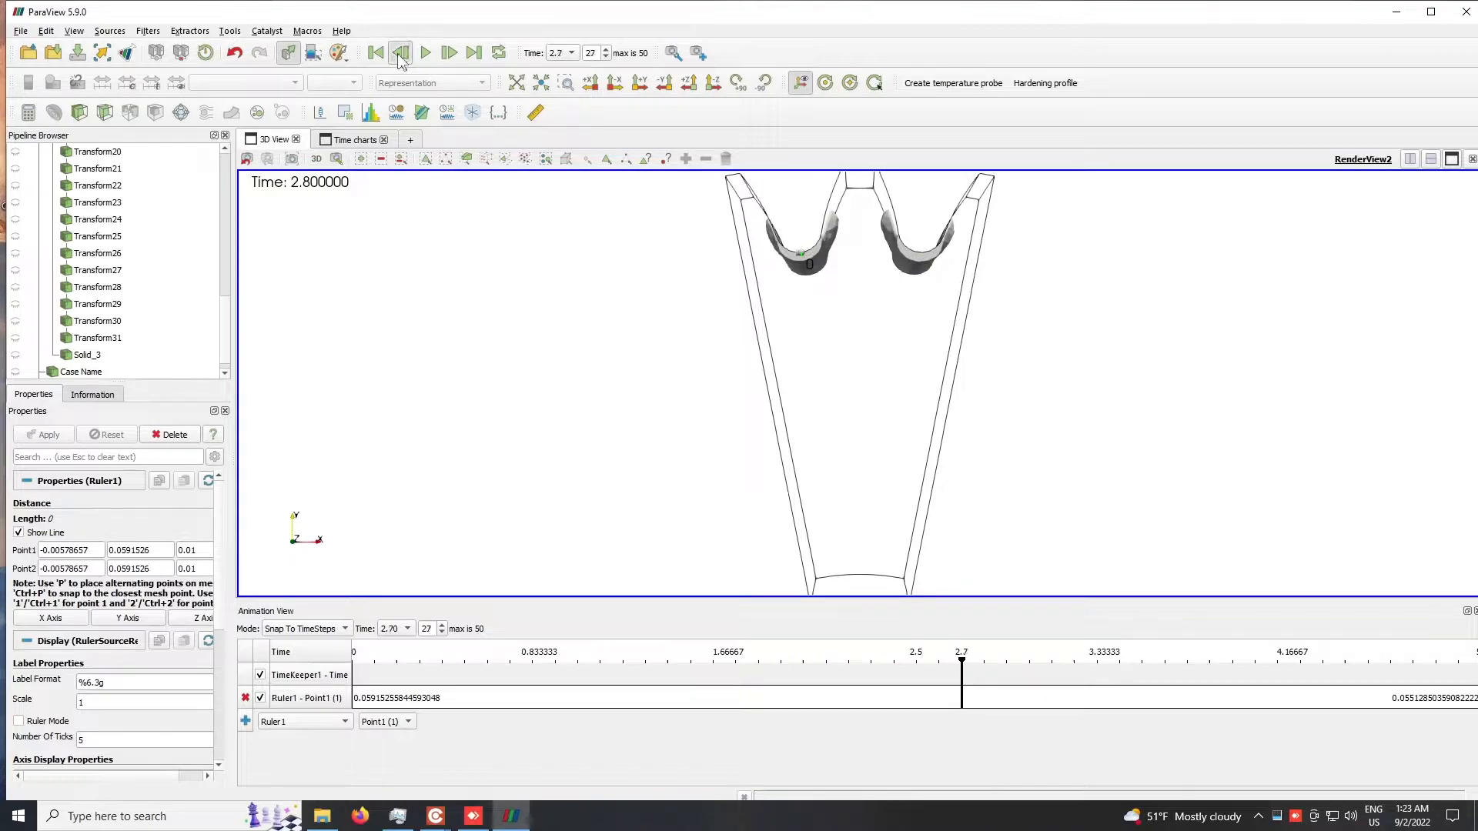
{"action": "left_click", "coordinate": [400, 55]}
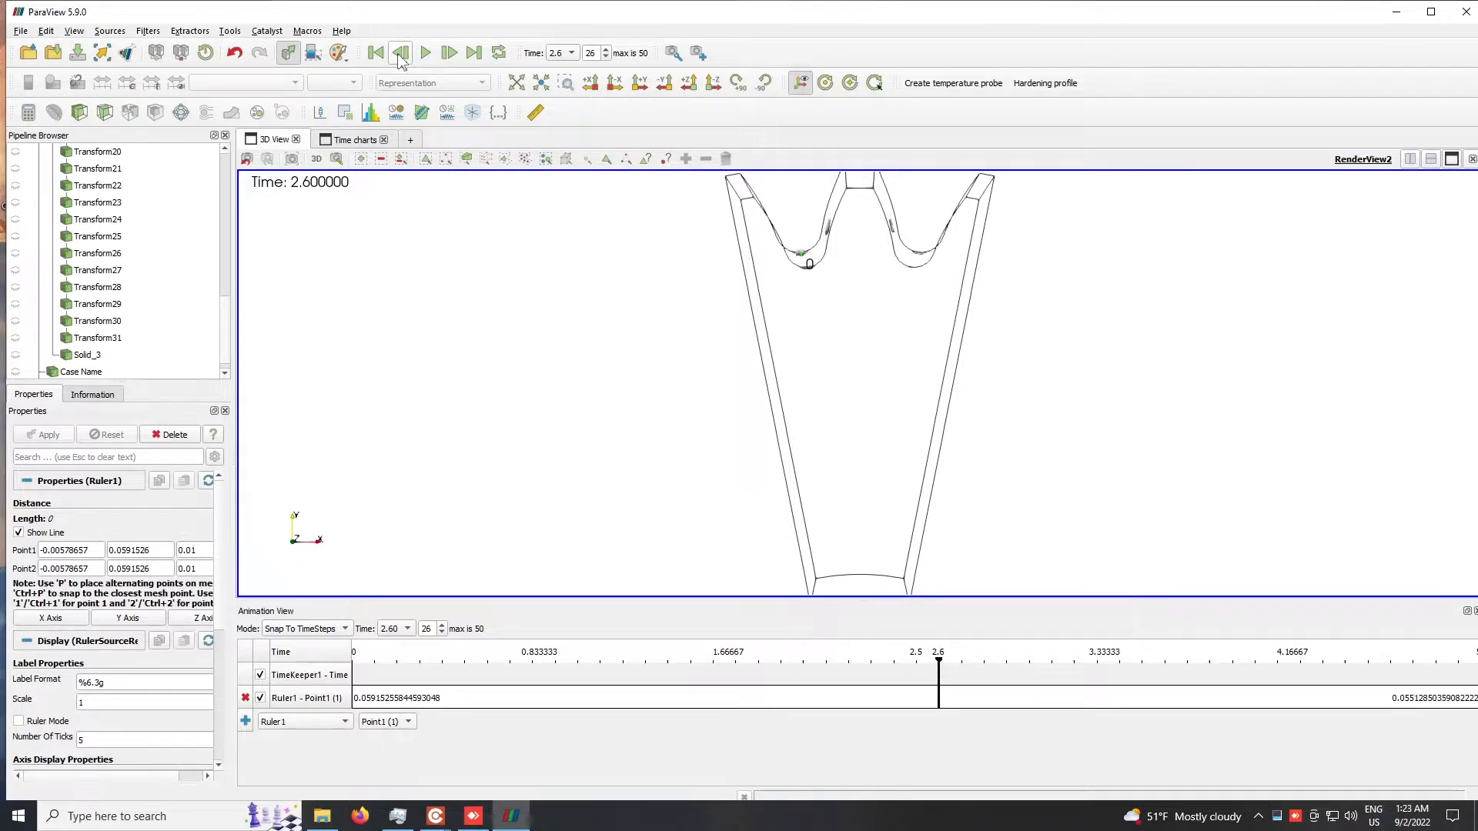
{"action": "left_click", "coordinate": [399, 56]}
{"action": "left_click", "coordinate": [458, 57]}
Step: Add a second ruler and delete it again
{"action": "left_click", "coordinate": [536, 113]}
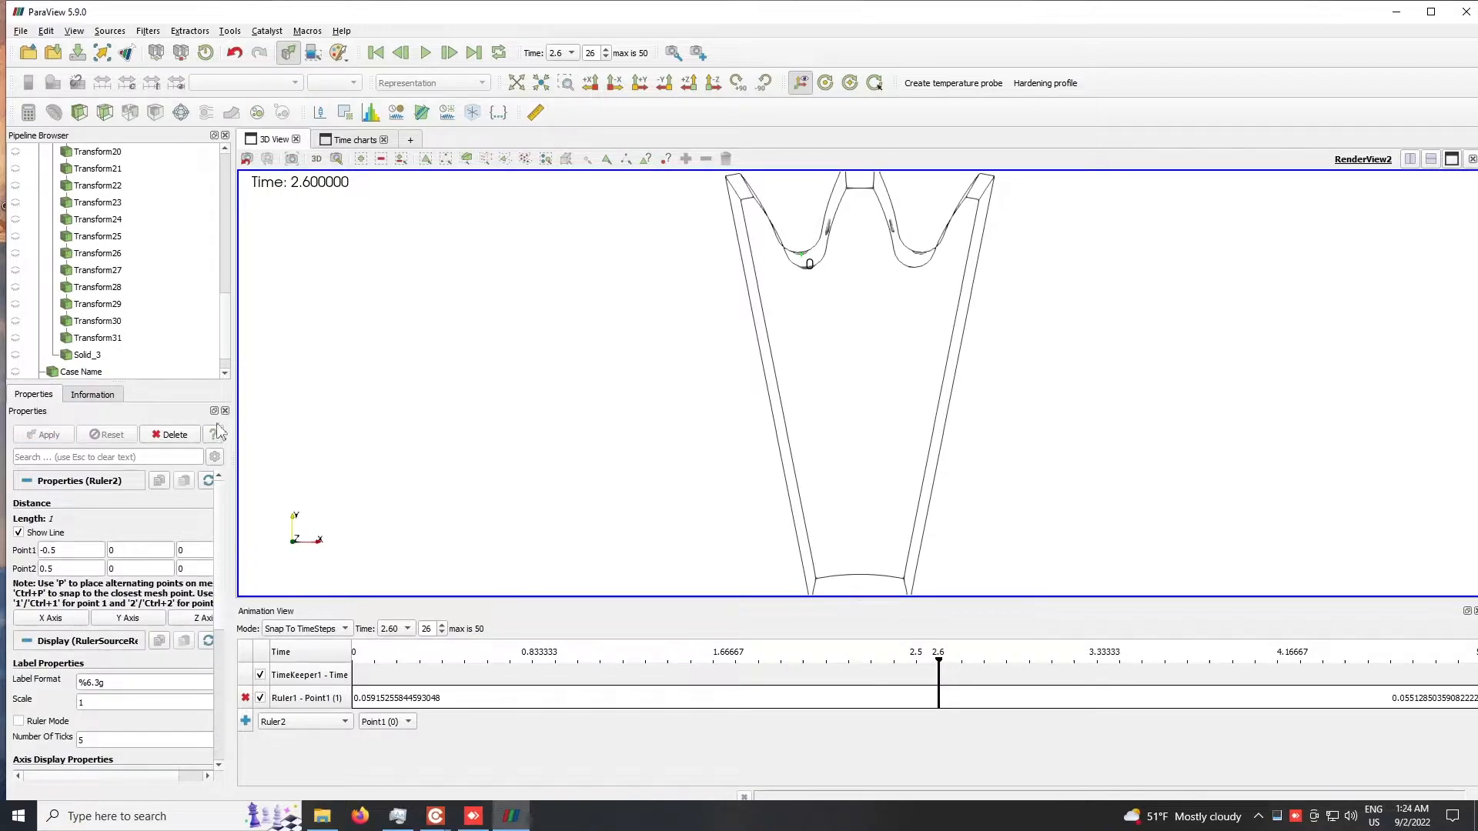
{"action": "left_click", "coordinate": [174, 435]}
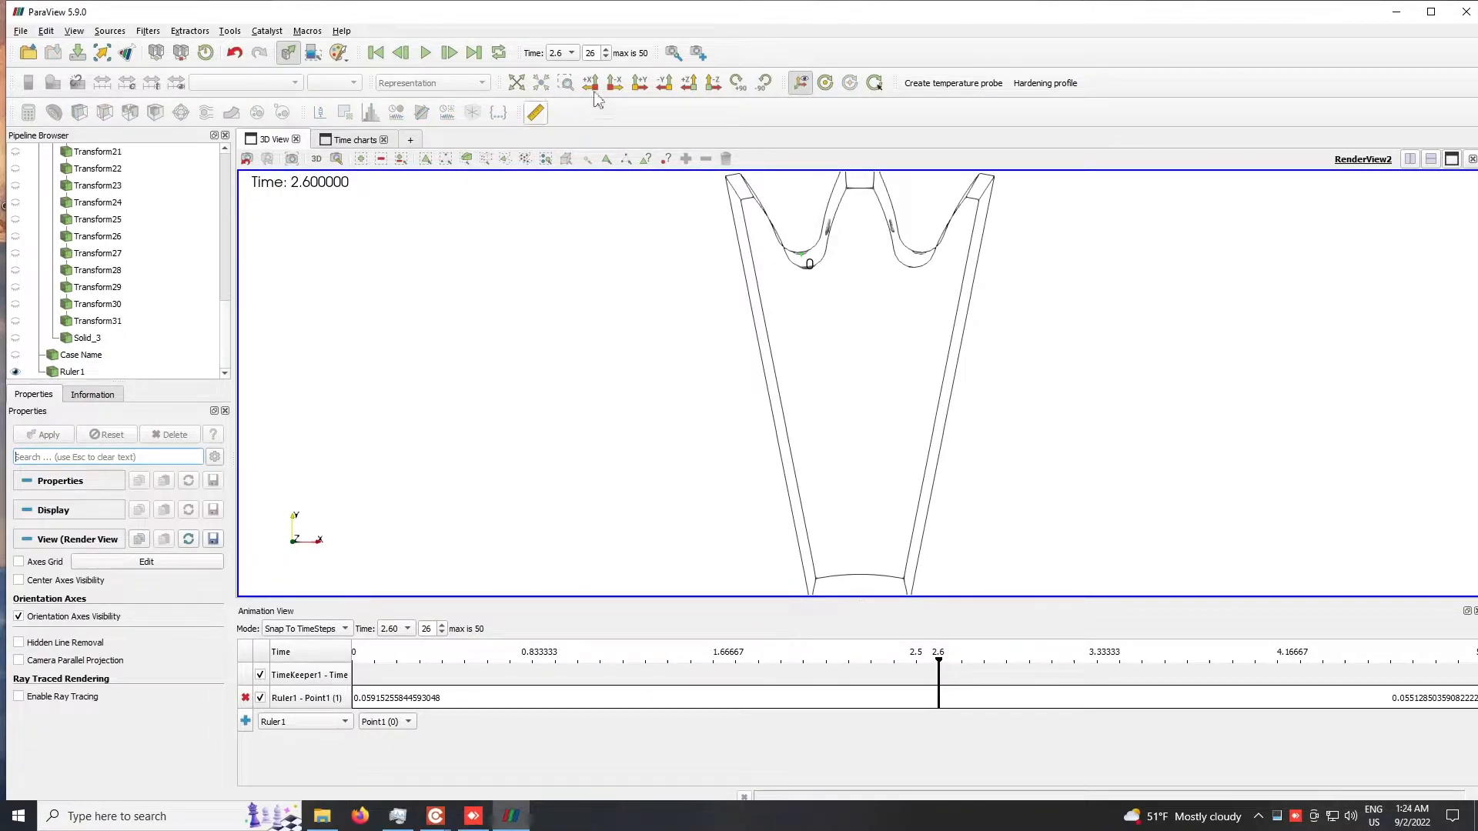
Step: Set the Y coordinate of Ruler1's Point1 to 0.0589 at time 2.6 to match the hardened depth at the tooth root
{"action": "left_click", "coordinate": [714, 82]}
{"action": "scroll", "coordinate": [816, 223], "scroll_direction": "up", "scroll_amount": 5}
{"action": "left_click_drag", "start_coordinate": [816, 223], "coordinate": [841, 375]}
{"action": "scroll", "coordinate": [839, 372], "scroll_direction": "down", "scroll_amount": 3}
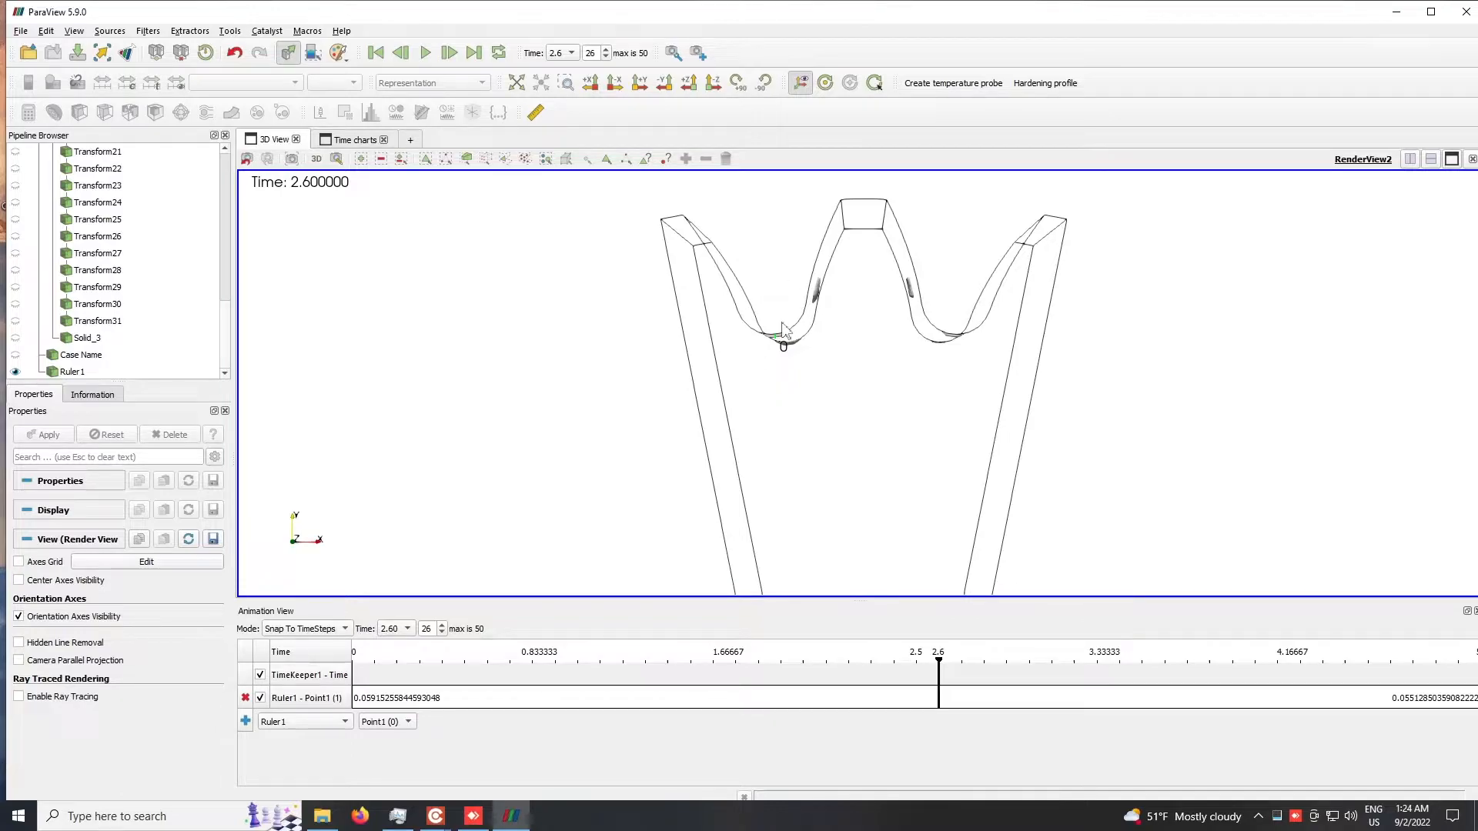
{"action": "scroll", "coordinate": [788, 342], "scroll_direction": "up", "scroll_amount": 1}
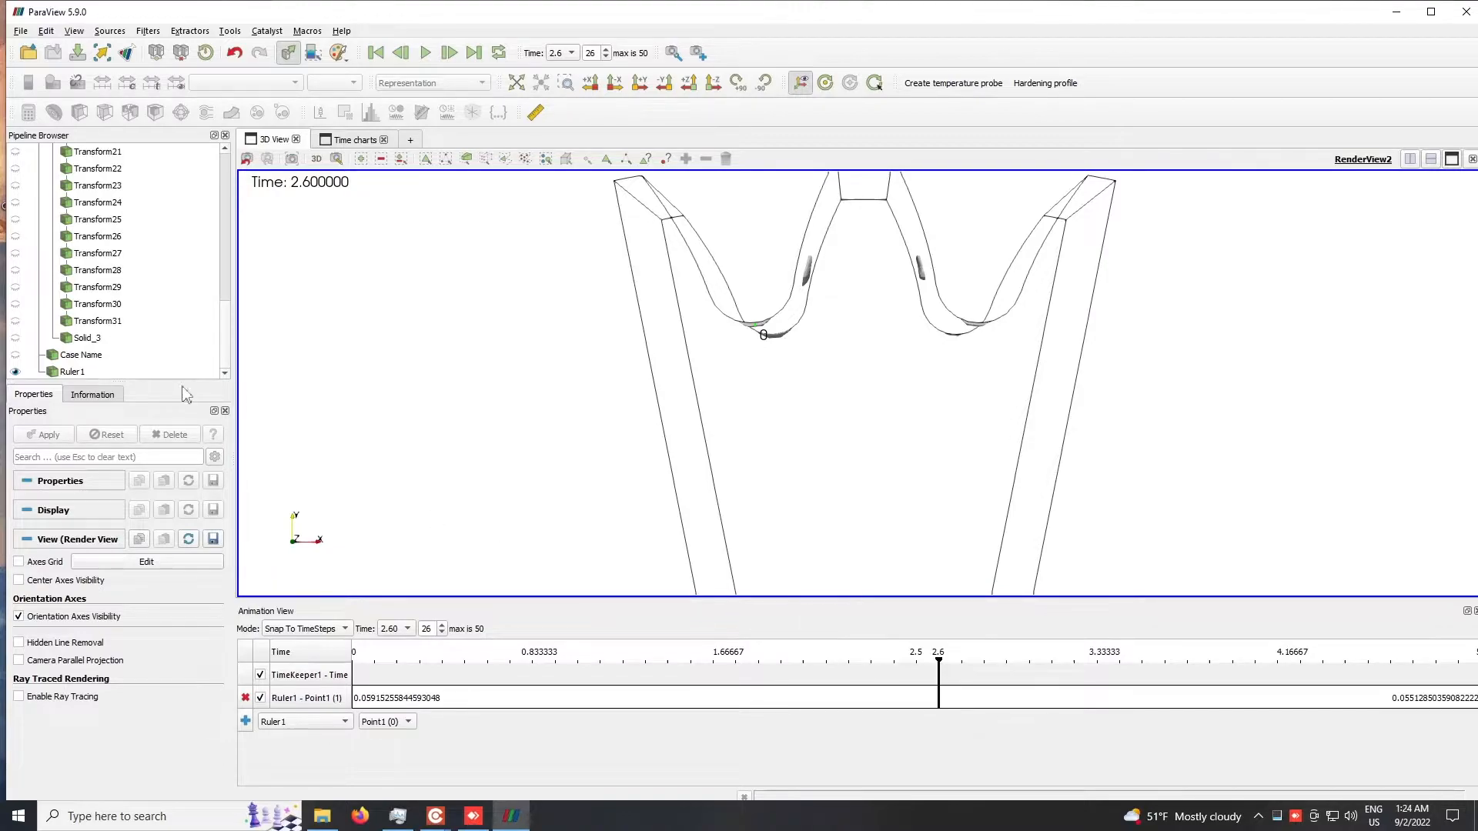
{"action": "left_click", "coordinate": [73, 372]}
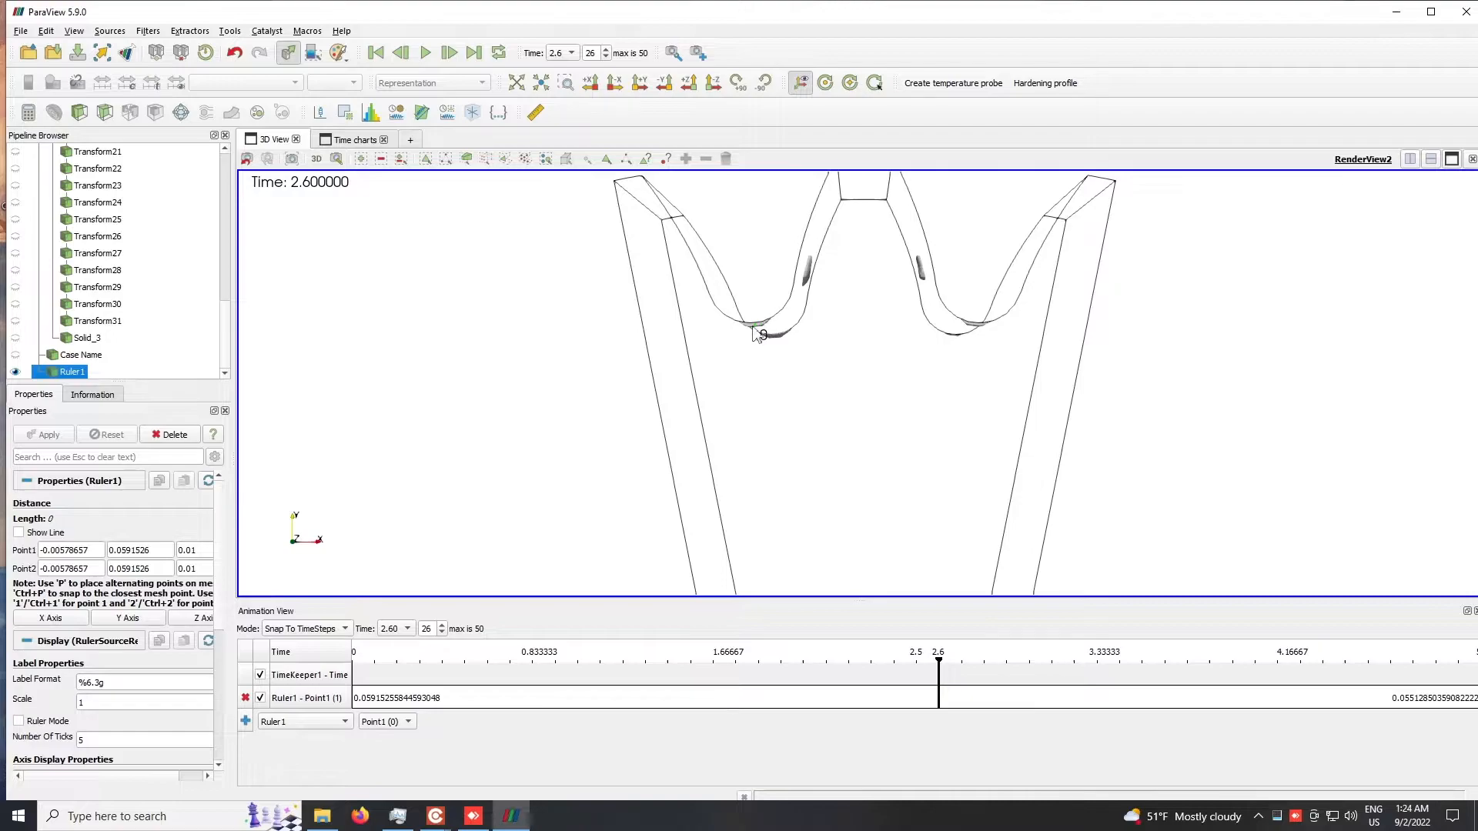
{"action": "mouse_move", "coordinate": [758, 333]}
{"action": "left_mouse_down"}
{"action": "mouse_move", "coordinate": [755, 362]}
{"action": "mouse_move", "coordinate": [764, 335]}
{"action": "left_mouse_up"}
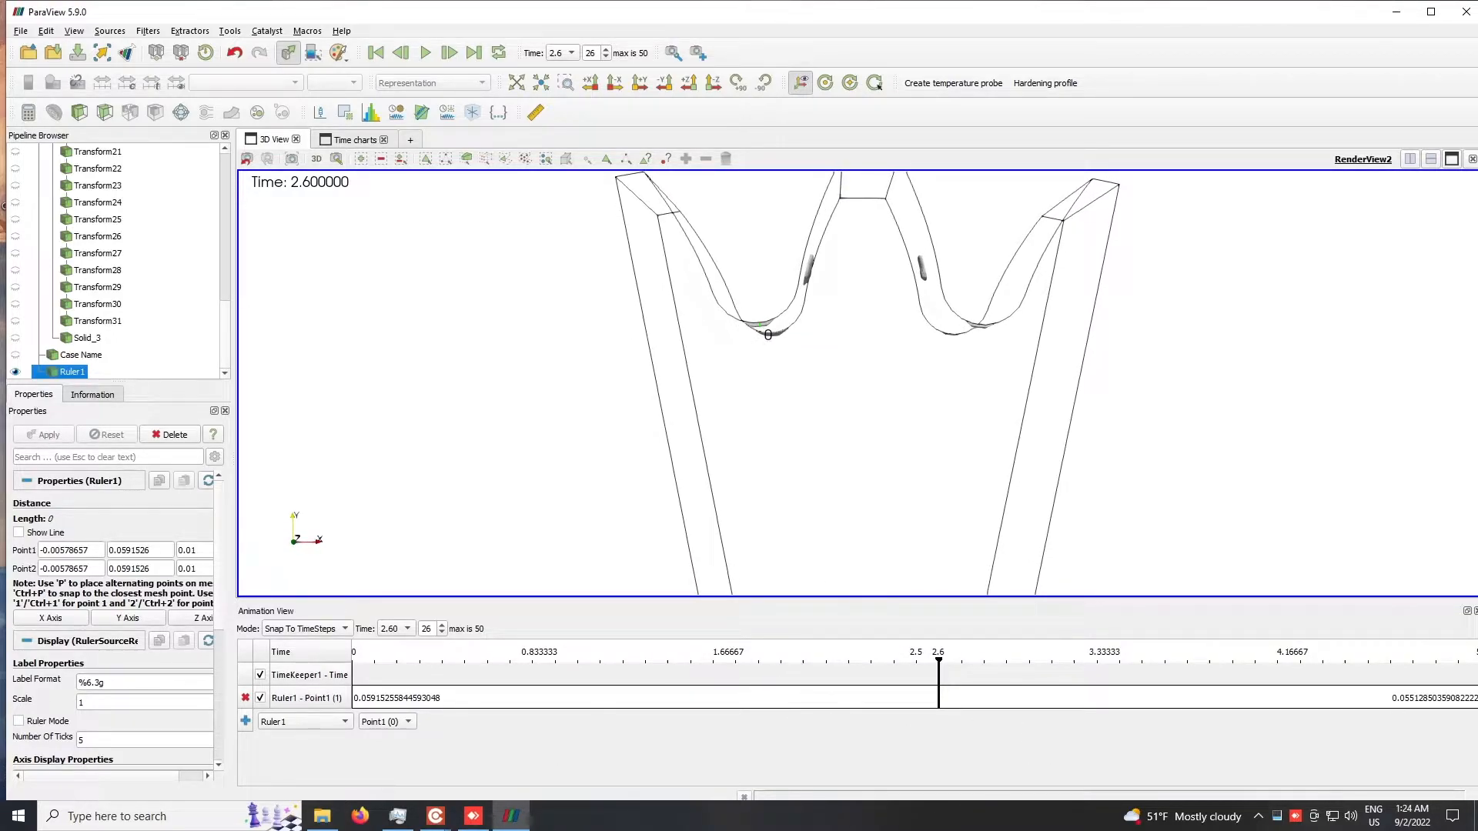
{"action": "double_click", "coordinate": [132, 552]}
{"action": "type", "text": "0.058"}
{"action": "key", "text": "Return"}
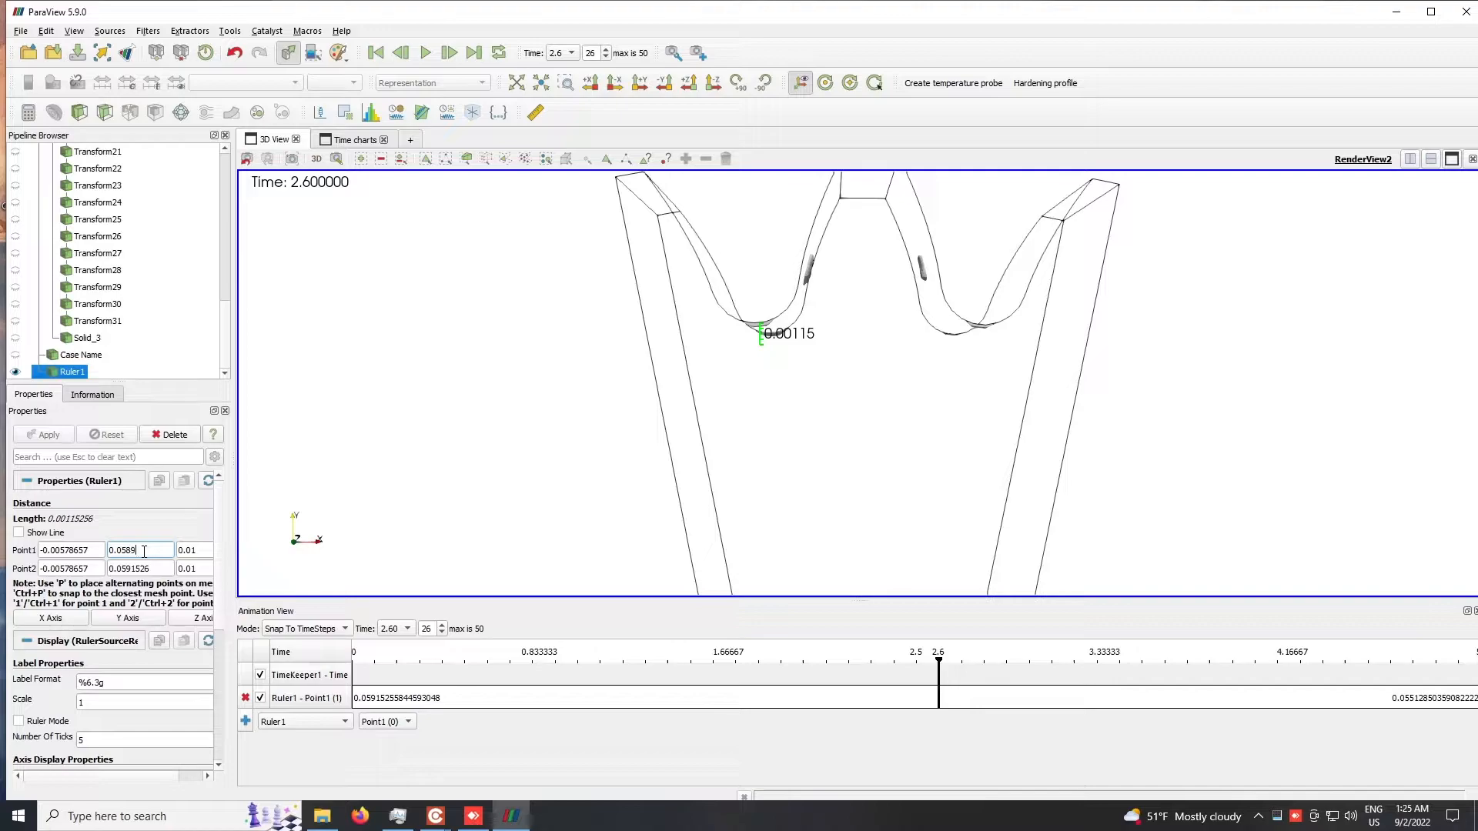
{"action": "key", "text": "Return"}
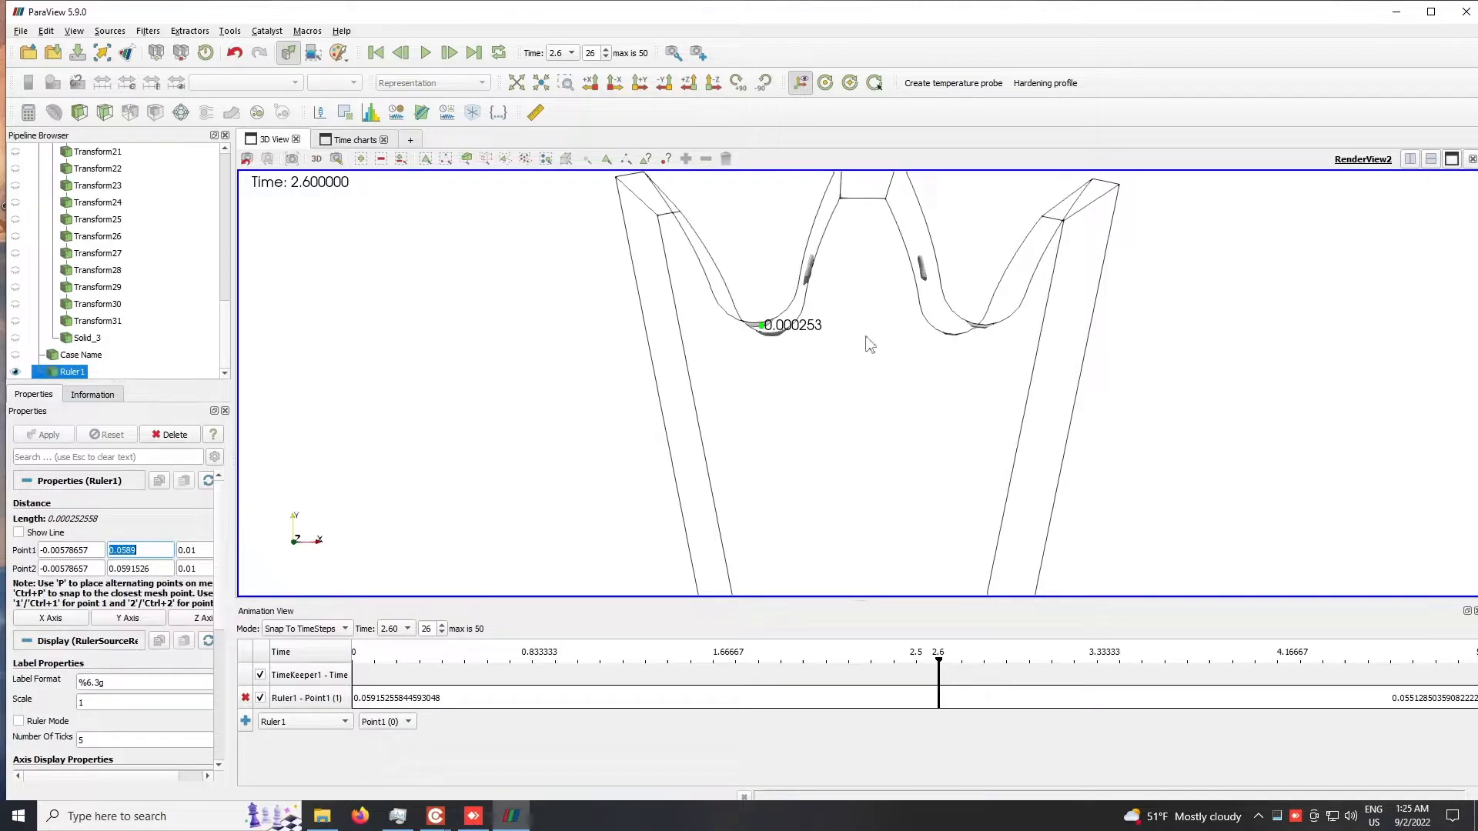
Step: Add a Ramp keyframe at time 2.6 with value 0.0589 to the Ruler1 Point1 (1) track and apply it
{"action": "double_click", "coordinate": [974, 703]}
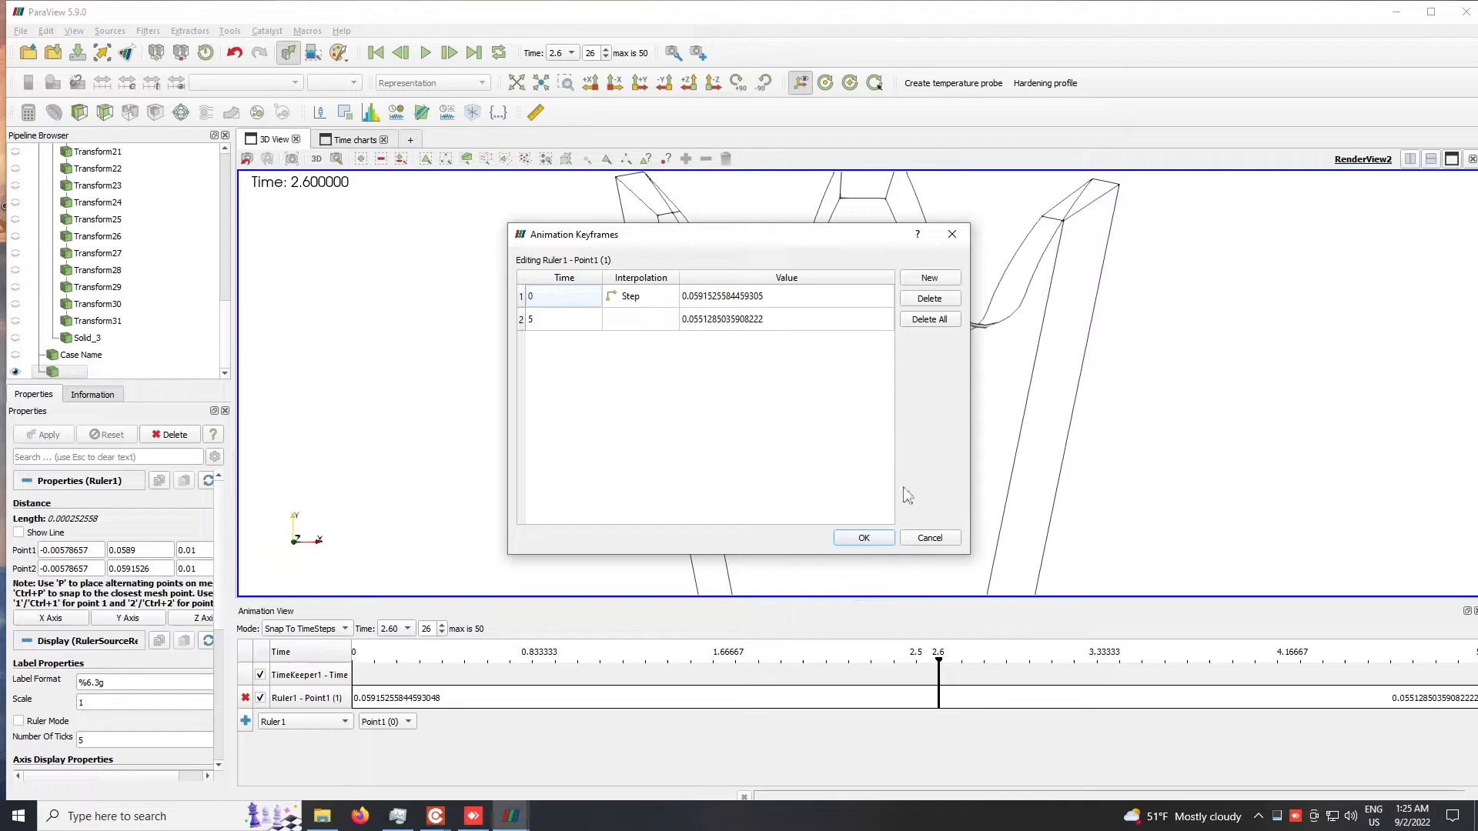
{"action": "left_click", "coordinate": [922, 278]}
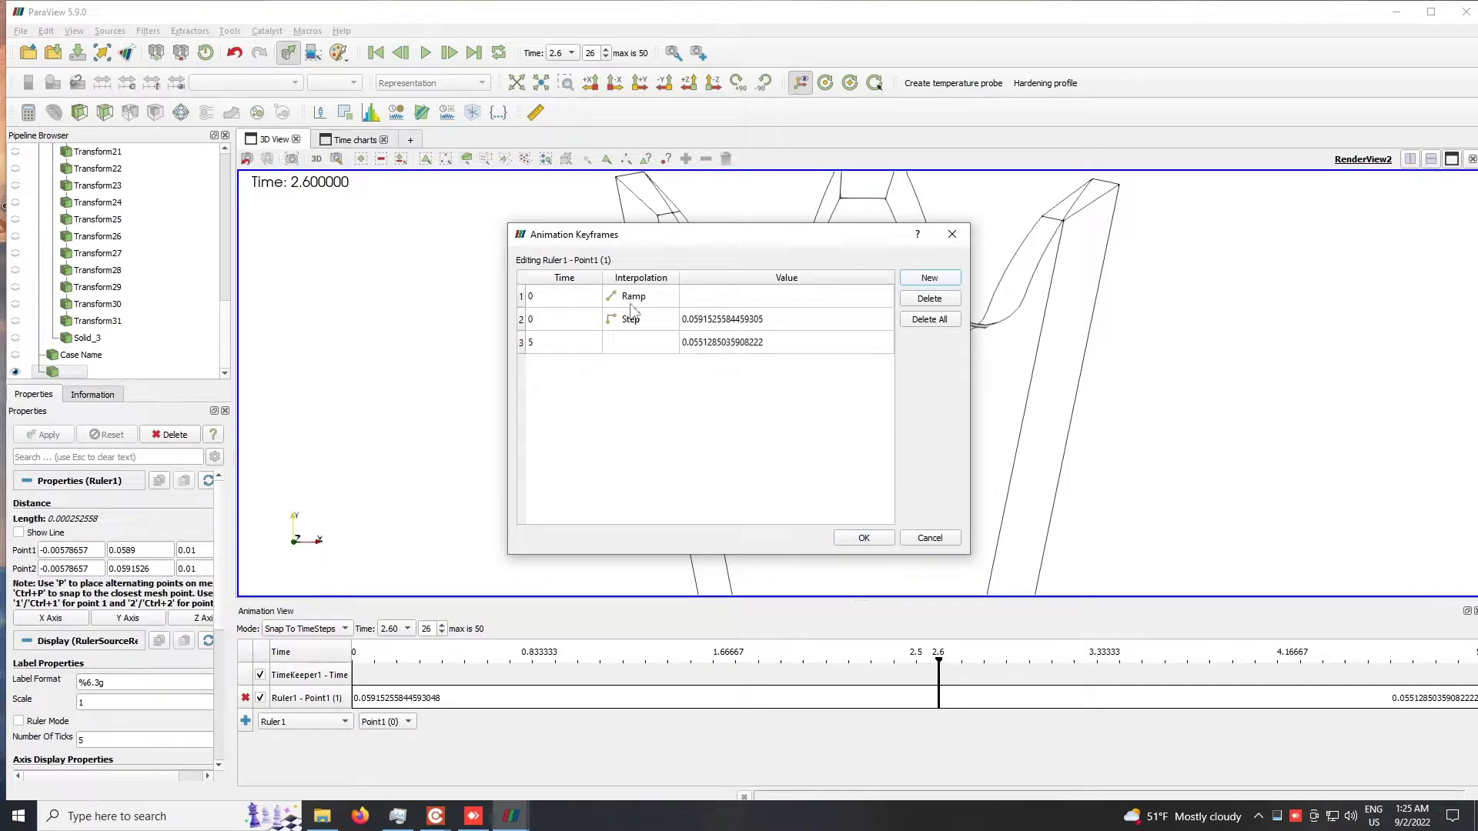
{"action": "double_click", "coordinate": [550, 296]}
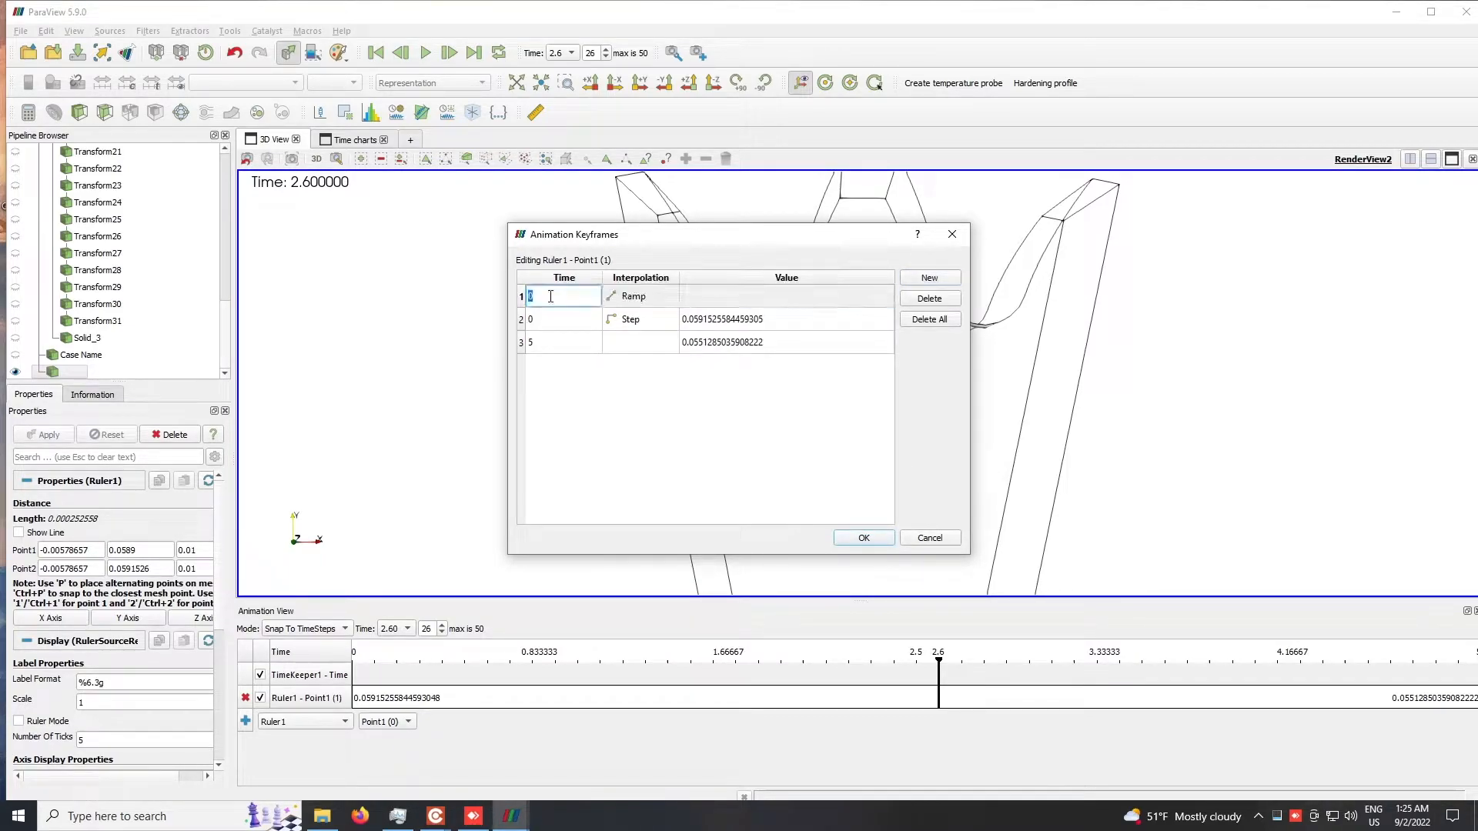
{"action": "type", "text": "2.6"}
{"action": "left_click", "coordinate": [793, 296]}
{"action": "left_click", "coordinate": [797, 294]}
{"action": "type", "text": "0.0589"}
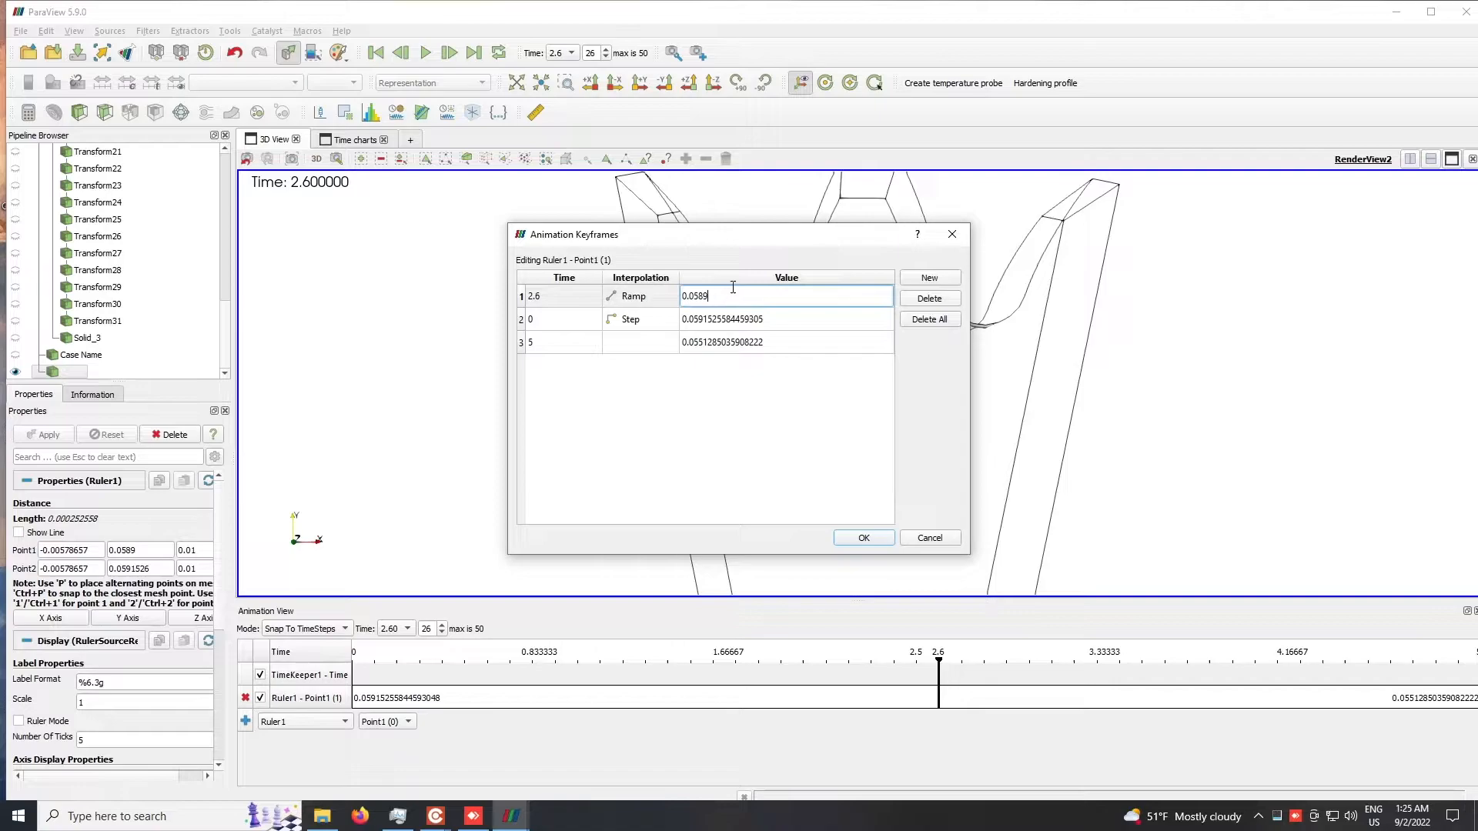
{"action": "left_click", "coordinate": [864, 538]}
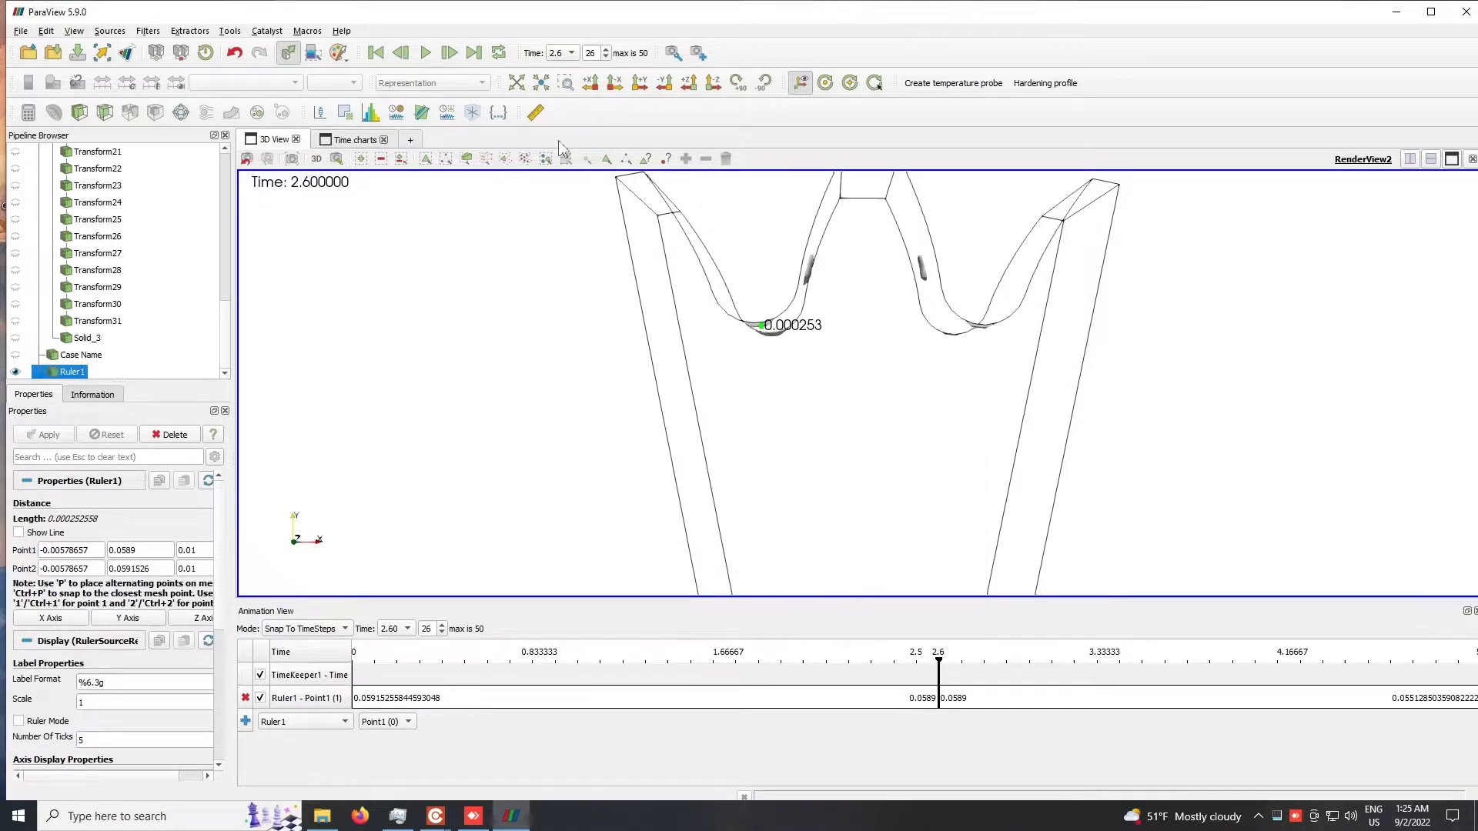
Step: Play the animation from time 2.4 to the end to compare the ruler's length with the hardened depth
{"action": "left_click", "coordinate": [401, 54]}
{"action": "left_click", "coordinate": [401, 54]}
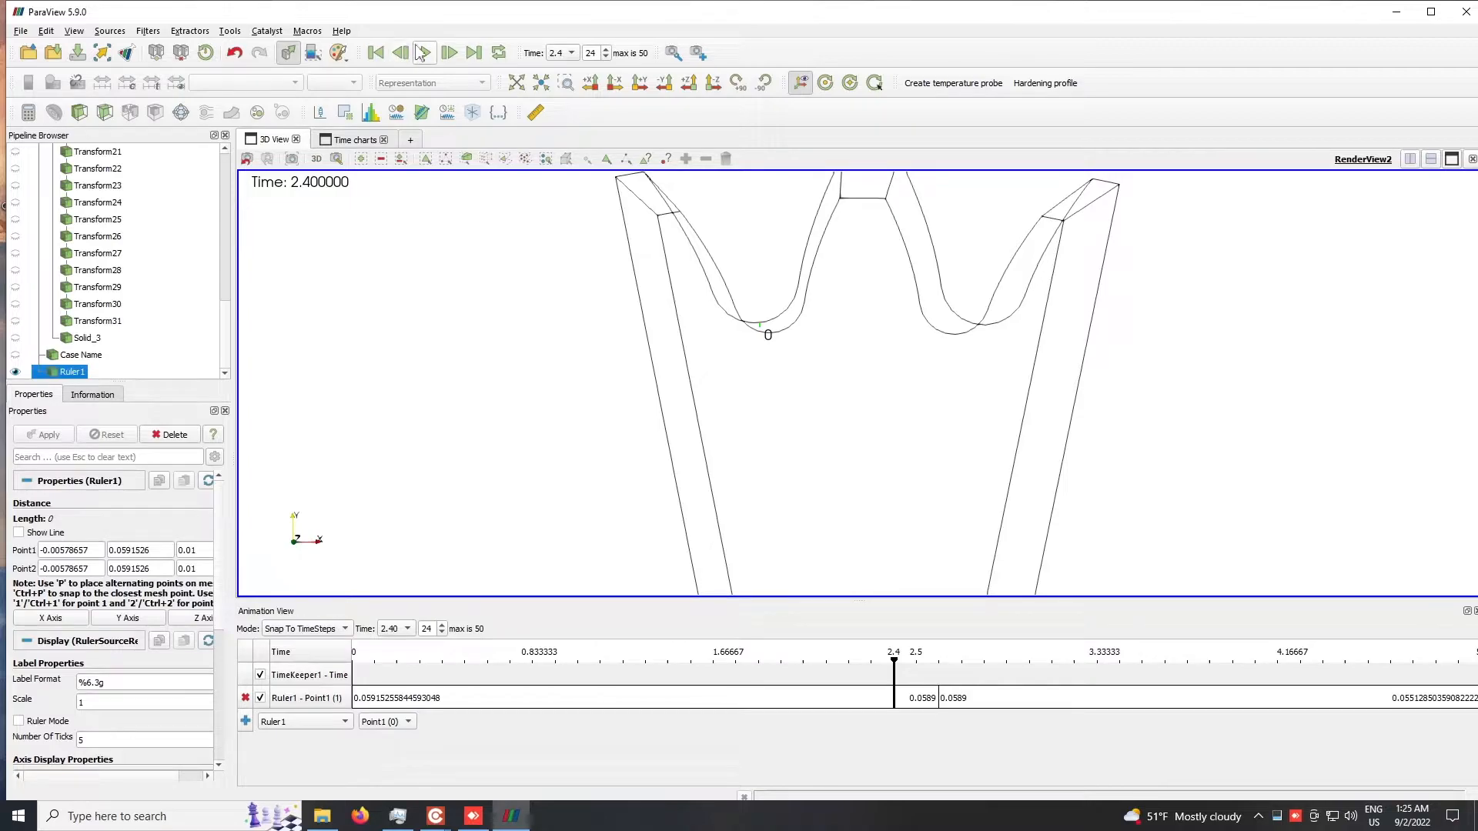
{"action": "left_click", "coordinate": [422, 53]}
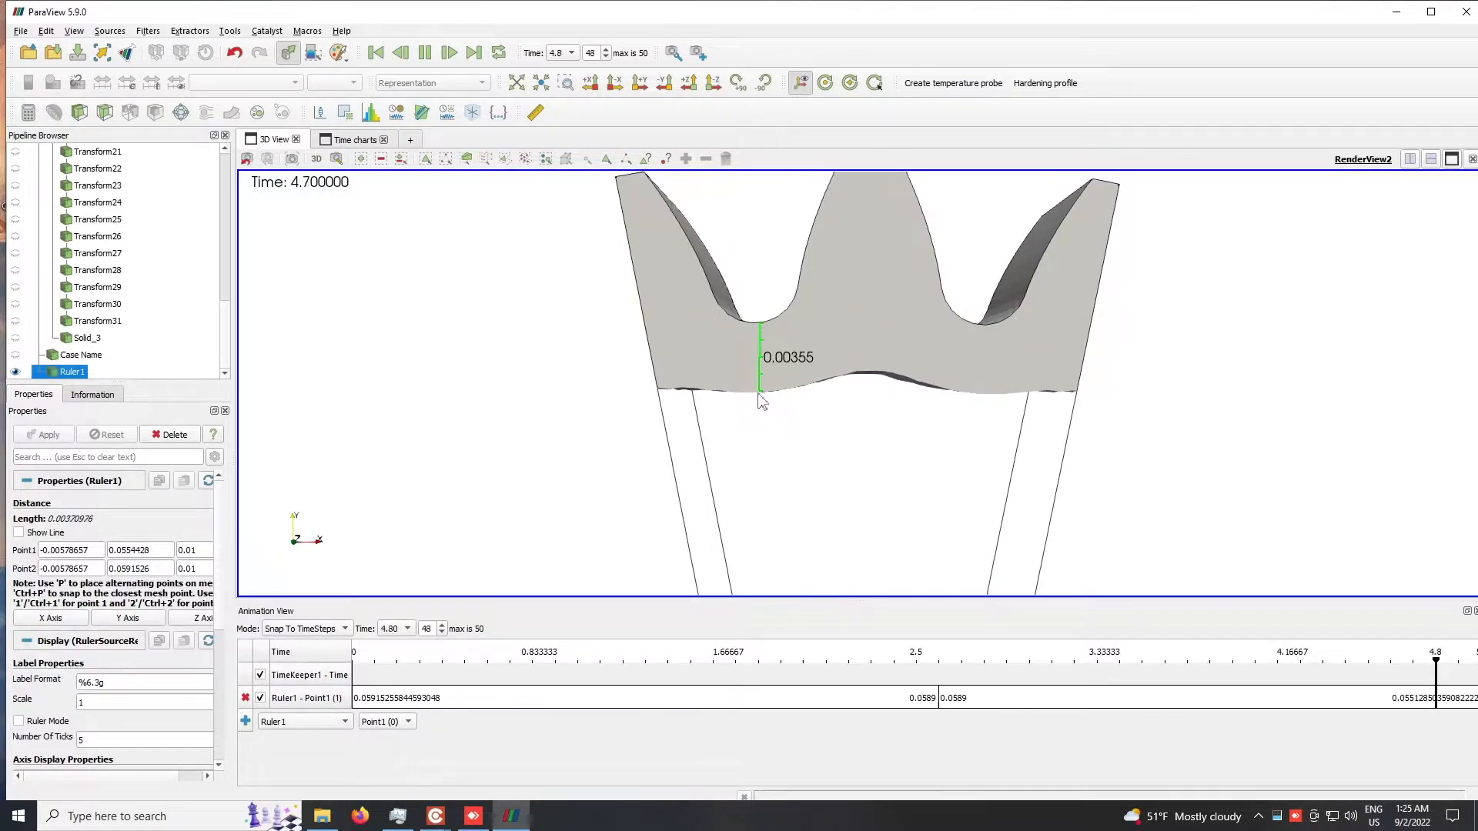
Step: Advance from time 2.6 to 3.1 and set the Y coordinate of Ruler1's Point1 to 0.05769
{"action": "left_click", "coordinate": [554, 52]}
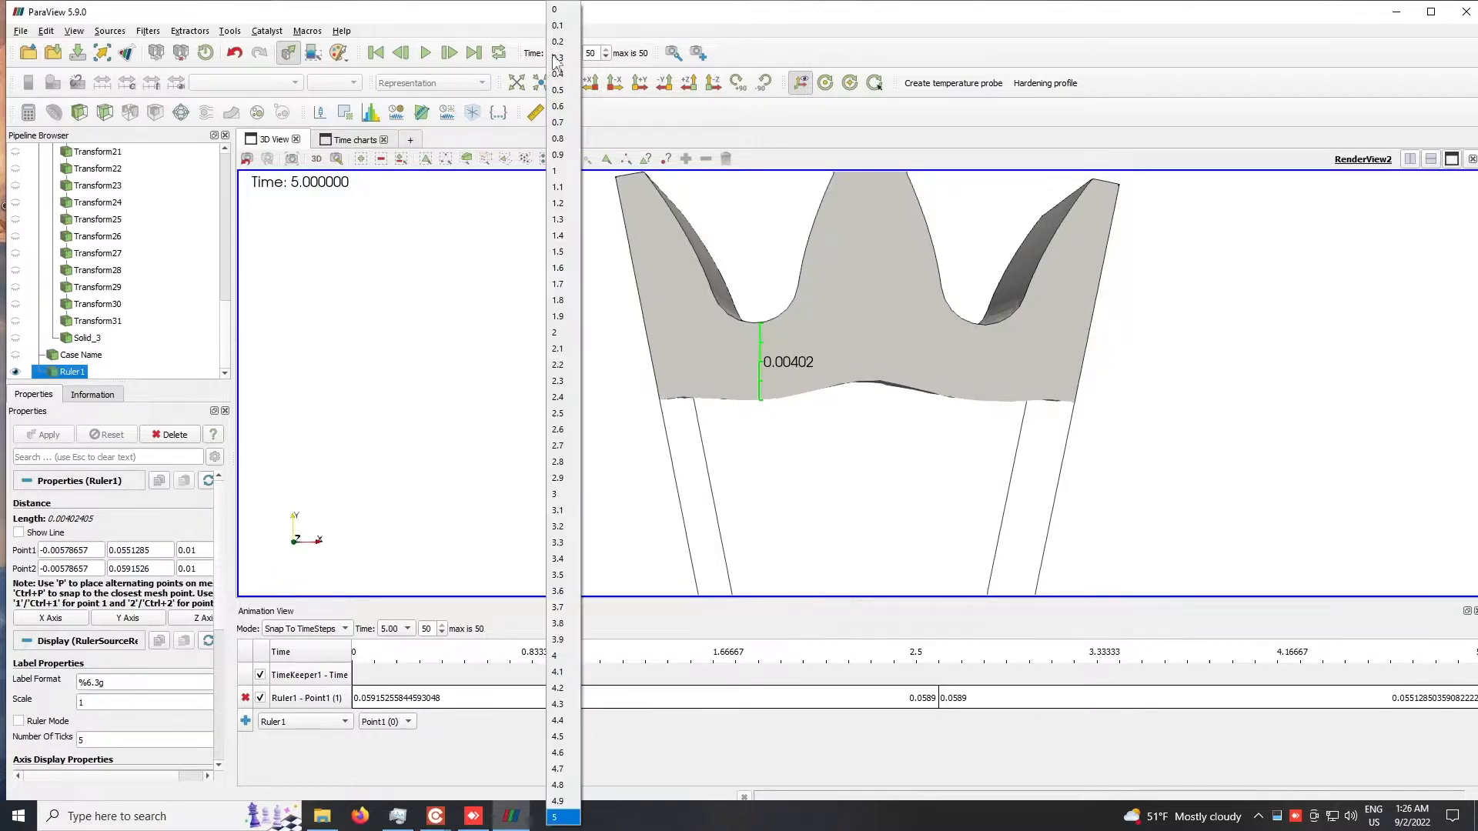
{"action": "left_click", "coordinate": [558, 429]}
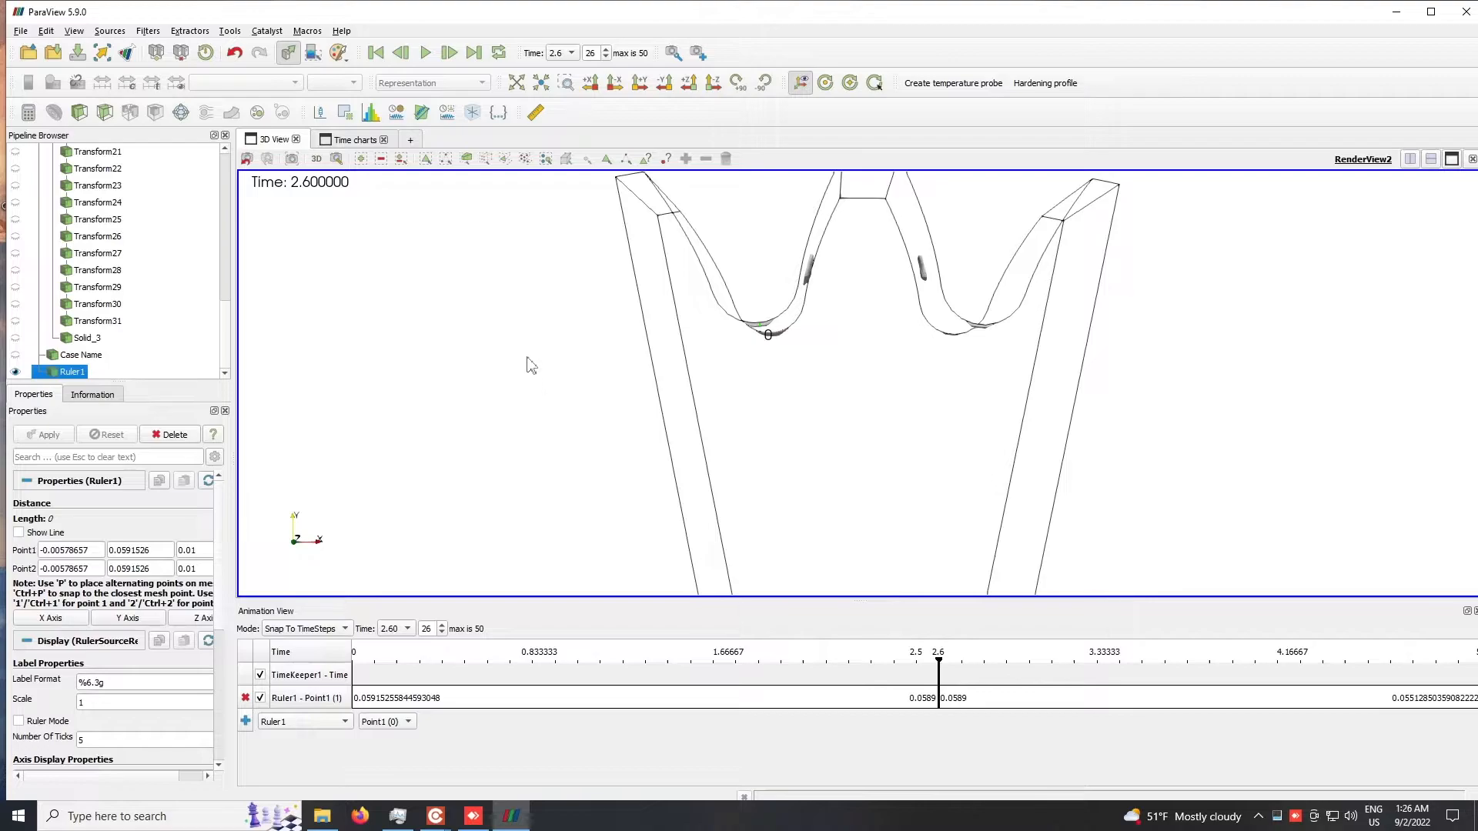
{"action": "left_click", "coordinate": [453, 55]}
{"action": "left_click", "coordinate": [451, 54]}
{"action": "left_click", "coordinate": [451, 54]}
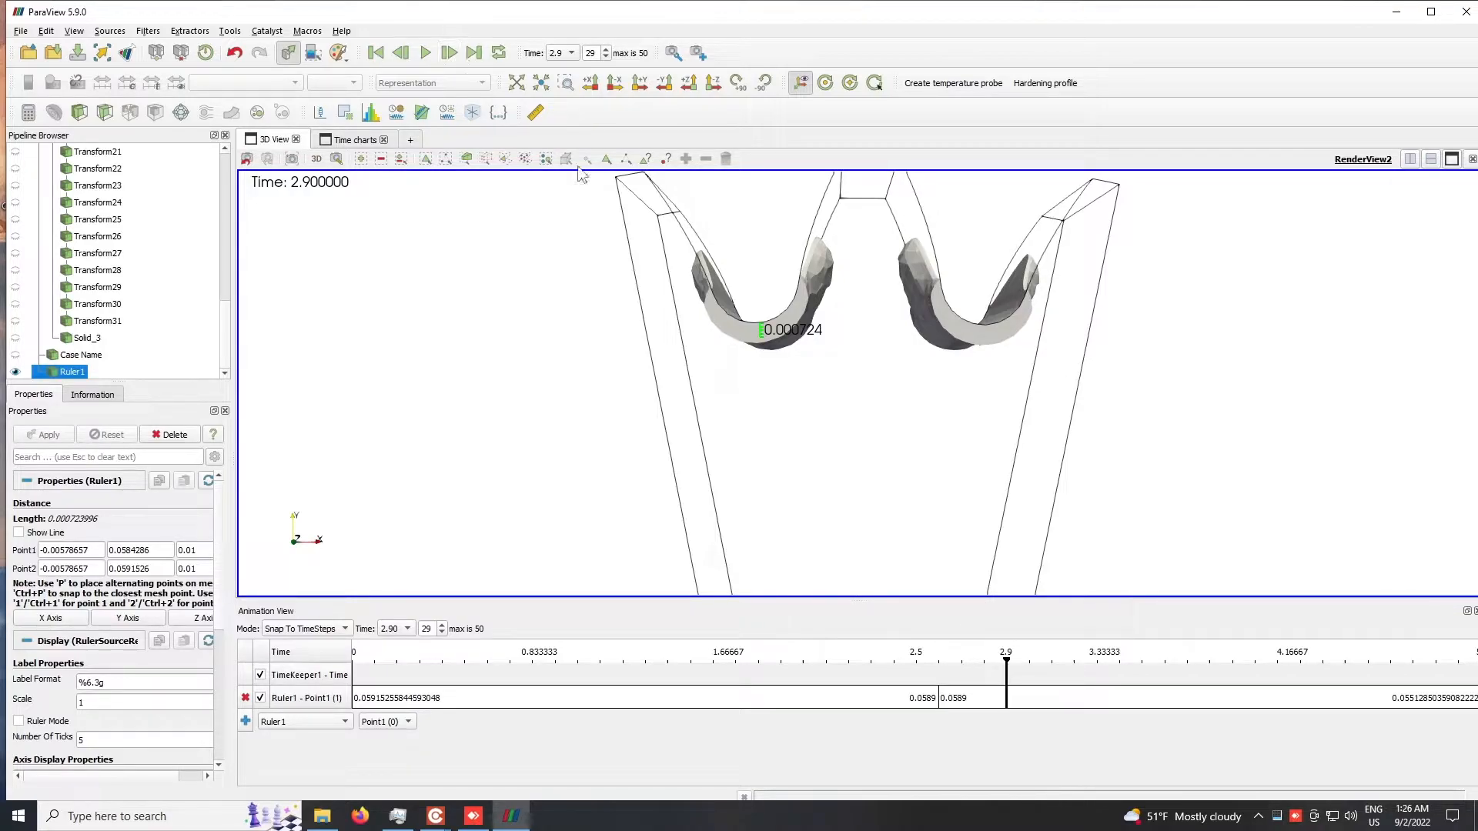
{"action": "left_click", "coordinate": [449, 53]}
{"action": "left_click", "coordinate": [450, 53]}
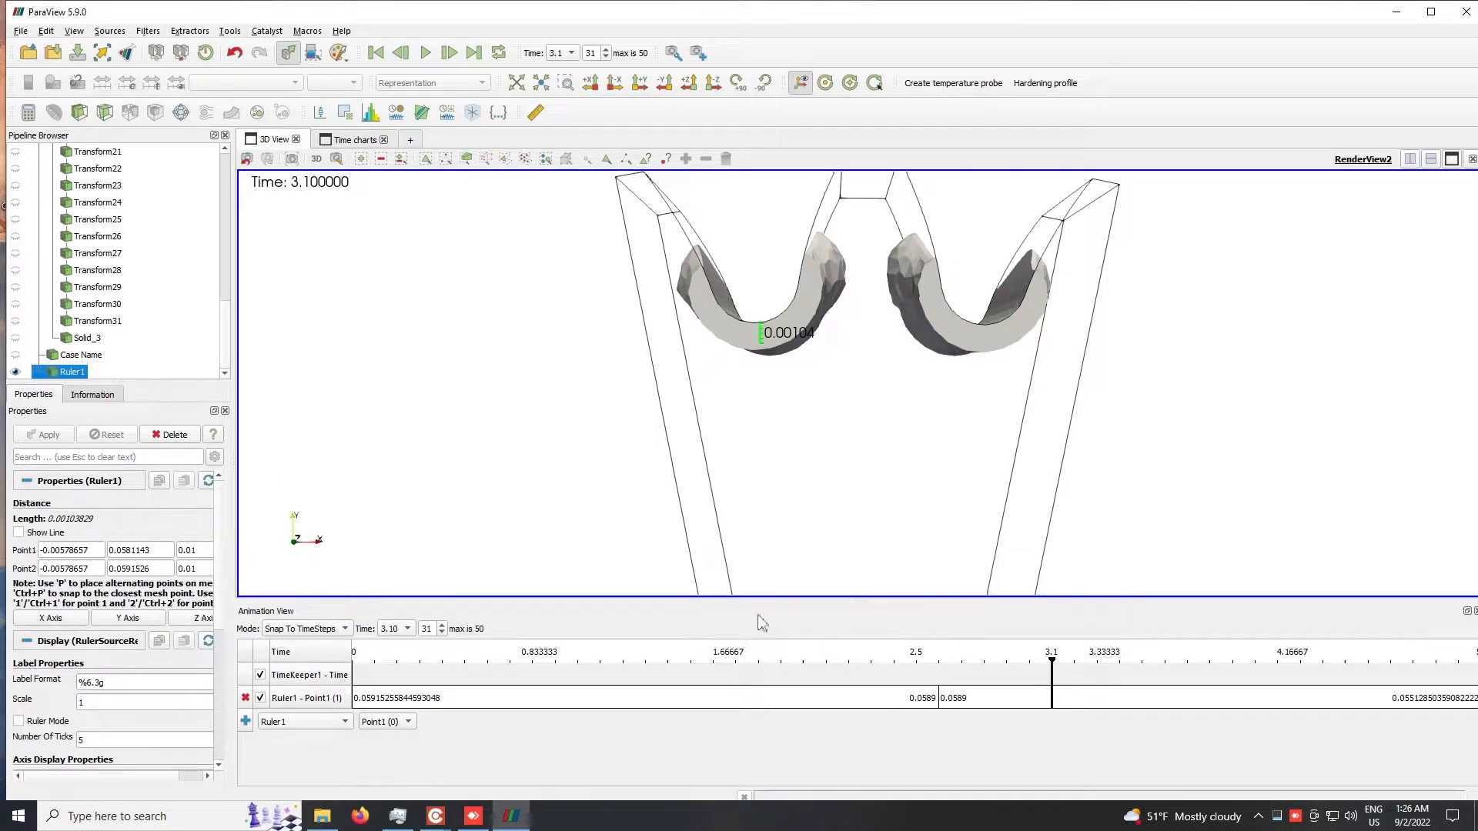
{"action": "double_click", "coordinate": [144, 549]}
{"action": "type", "text": "0.05769"}
{"action": "key", "text": "Return"}
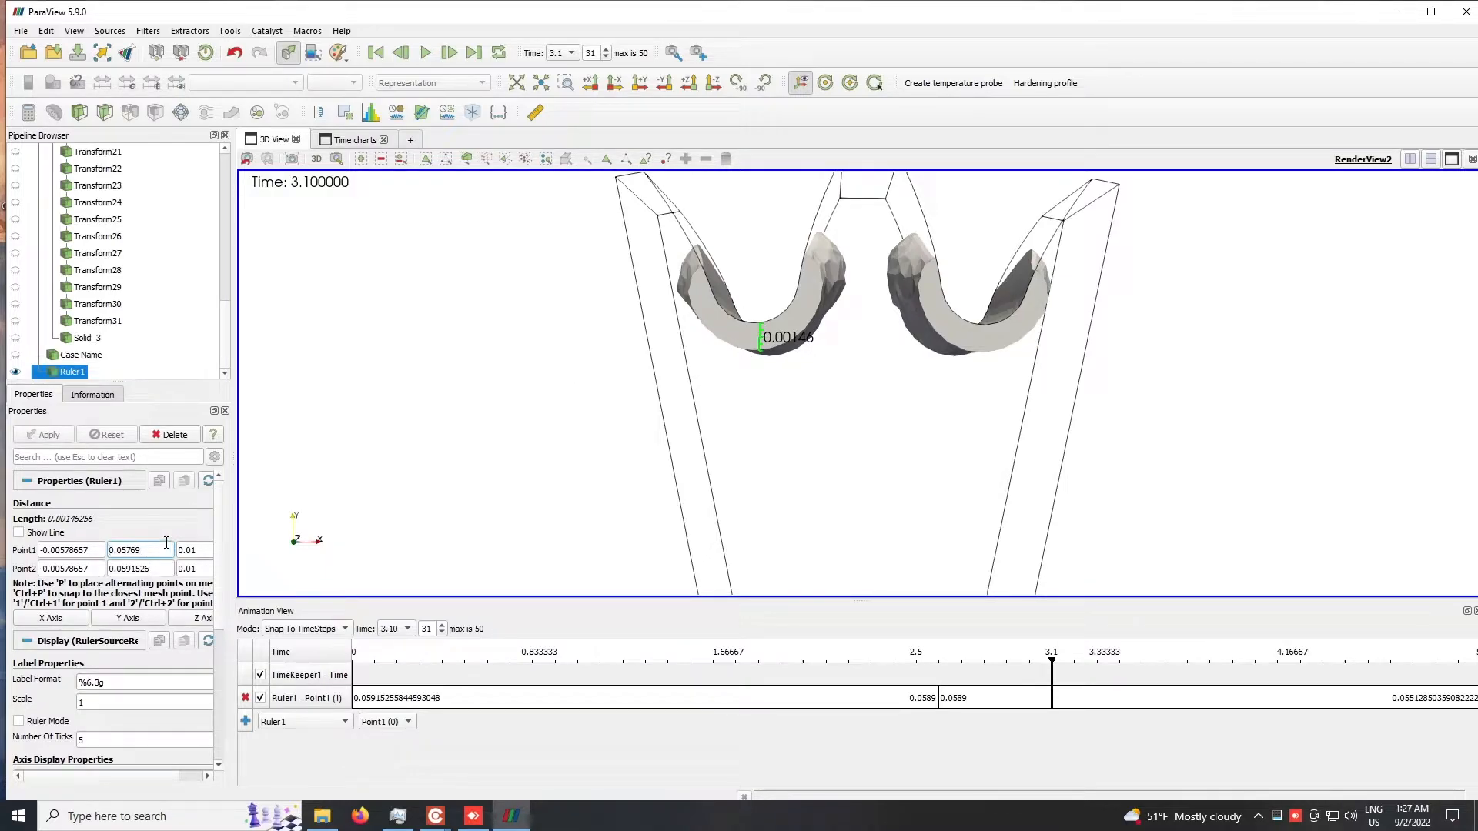
Step: Add a Ramp keyframe at time 3.1 with value 0.05769 to the Ruler1 Point1 (1) track and apply it
{"action": "double_click", "coordinate": [1060, 698]}
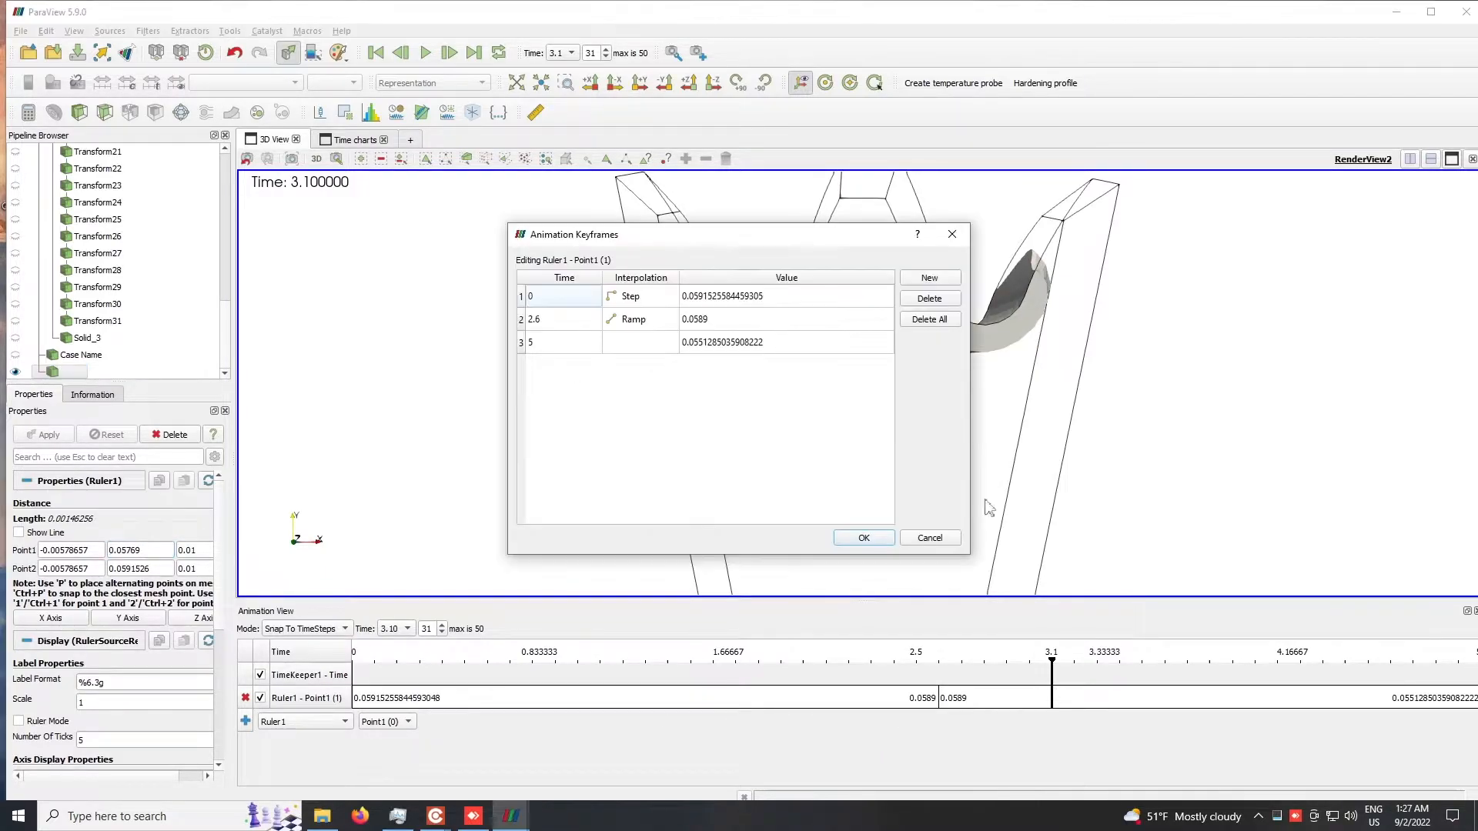
{"action": "left_click", "coordinate": [930, 278]}
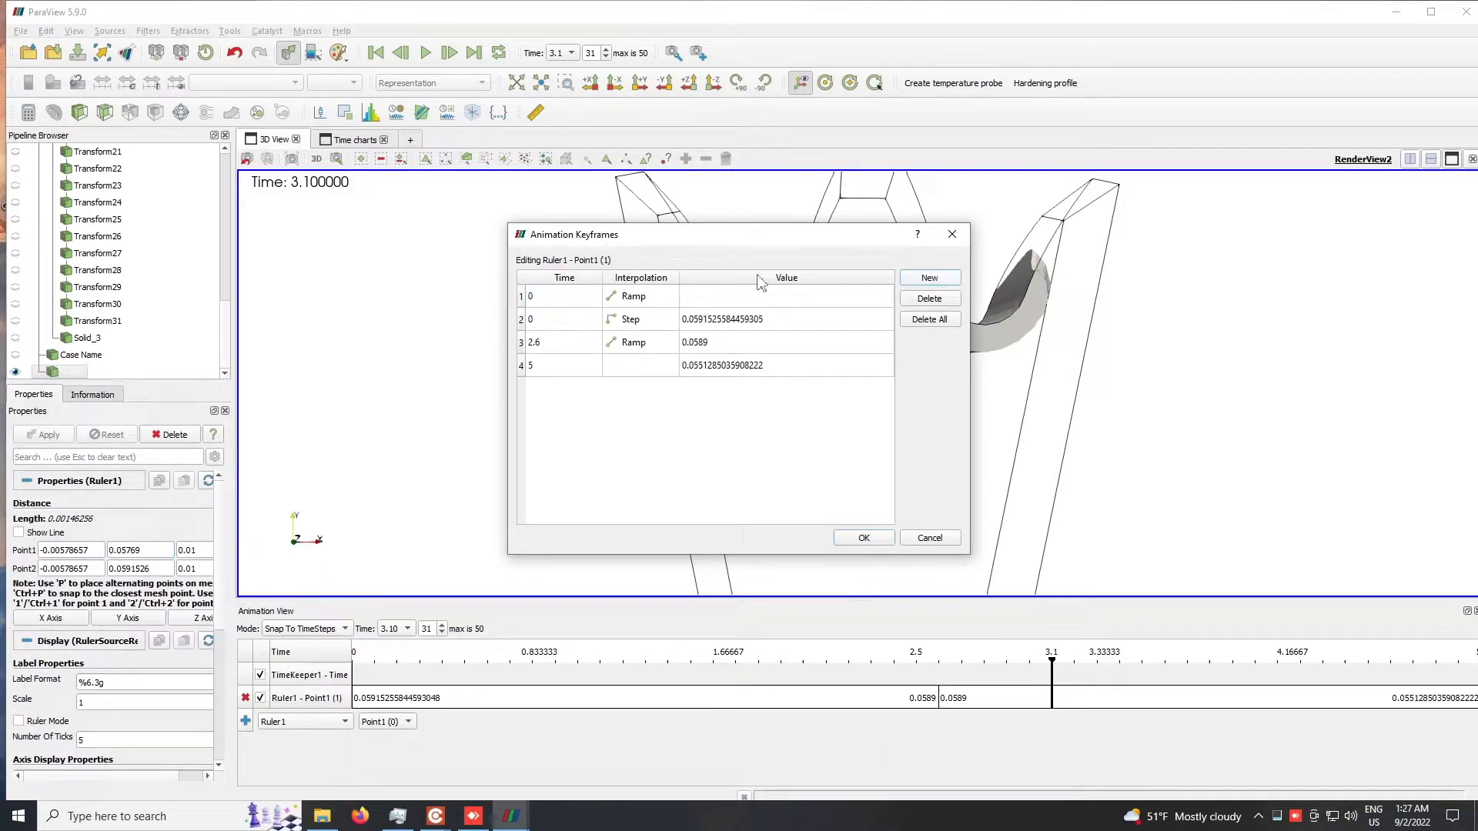
{"action": "double_click", "coordinate": [564, 290]}
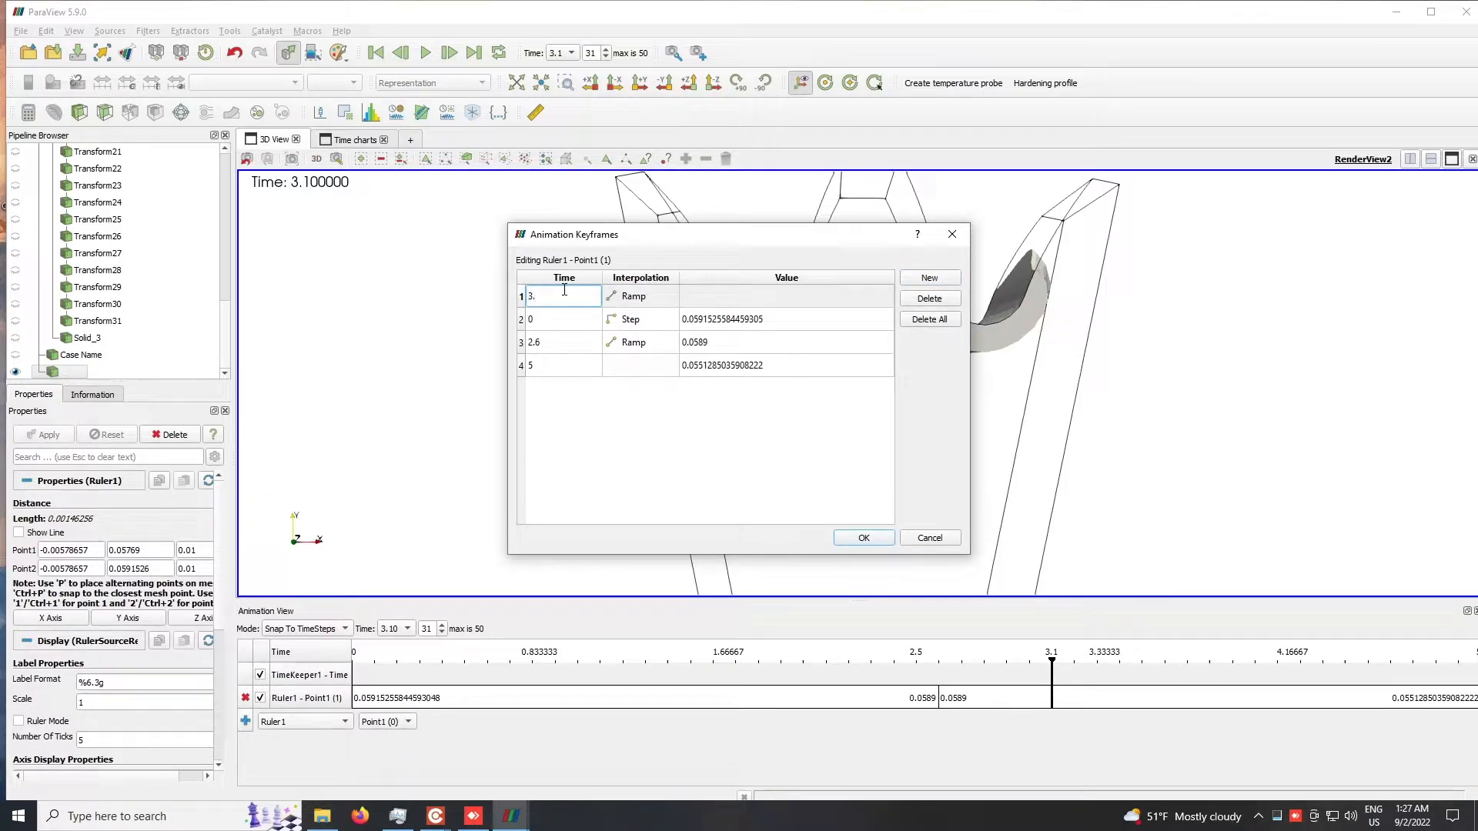
{"action": "double_click", "coordinate": [786, 287]}
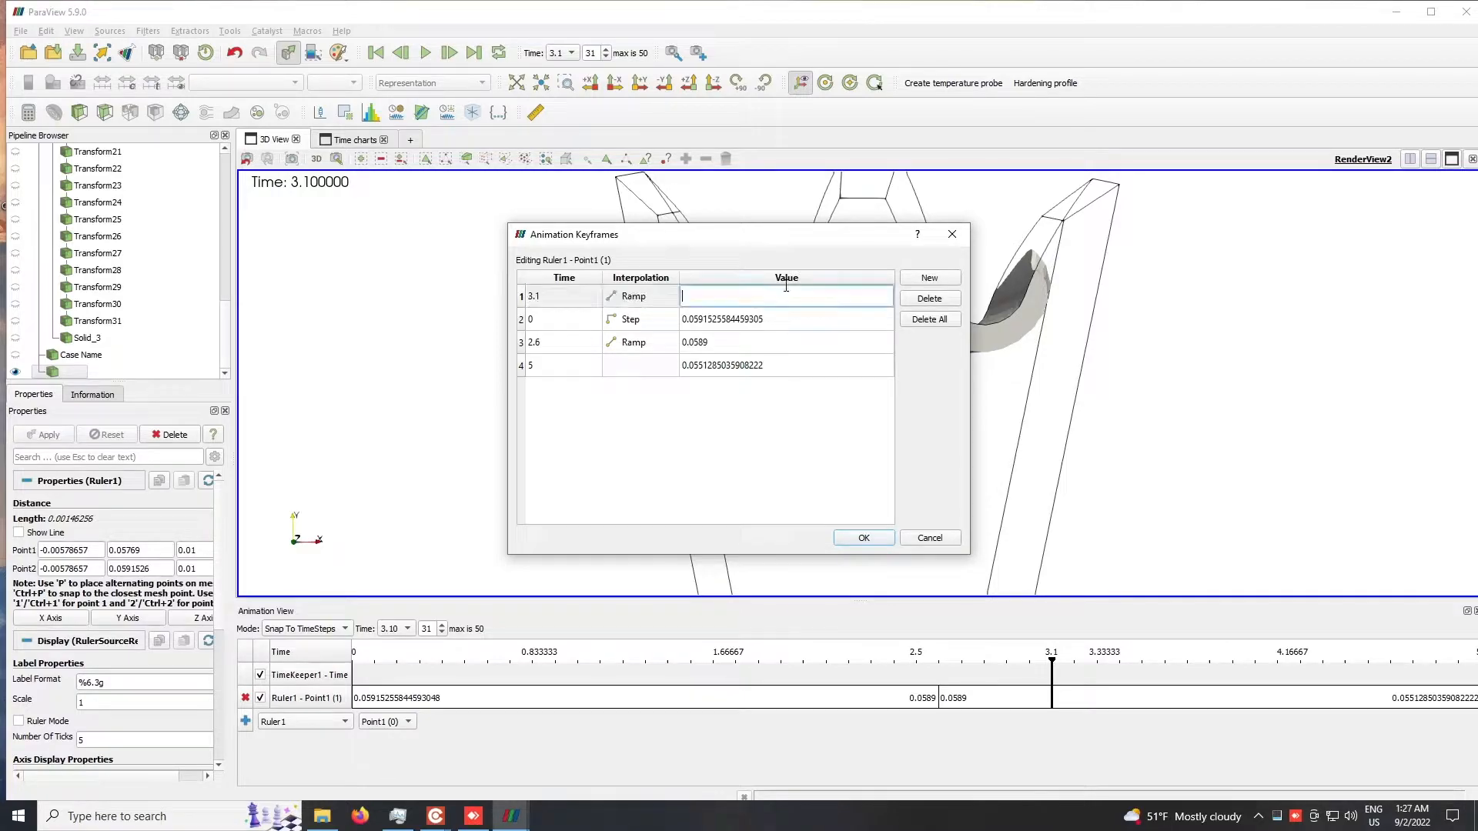
{"action": "type", "text": "0.05769"}
{"action": "left_click", "coordinate": [864, 538]}
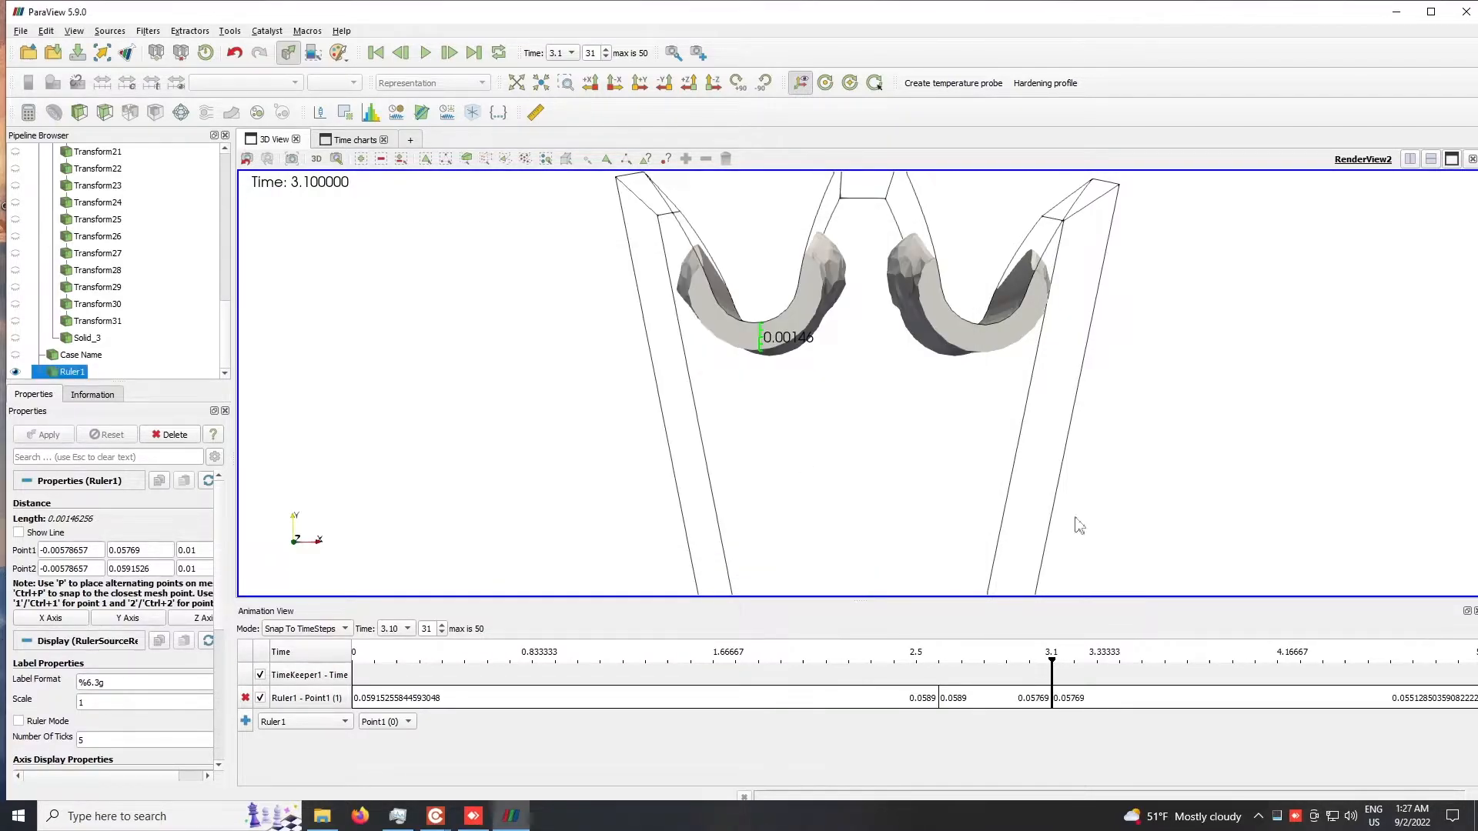
Step: Replay the animation from time 2.6 to 3.1 and step back to 2.9 to check the ruler against the hardening profile
{"action": "left_click", "coordinate": [562, 52]}
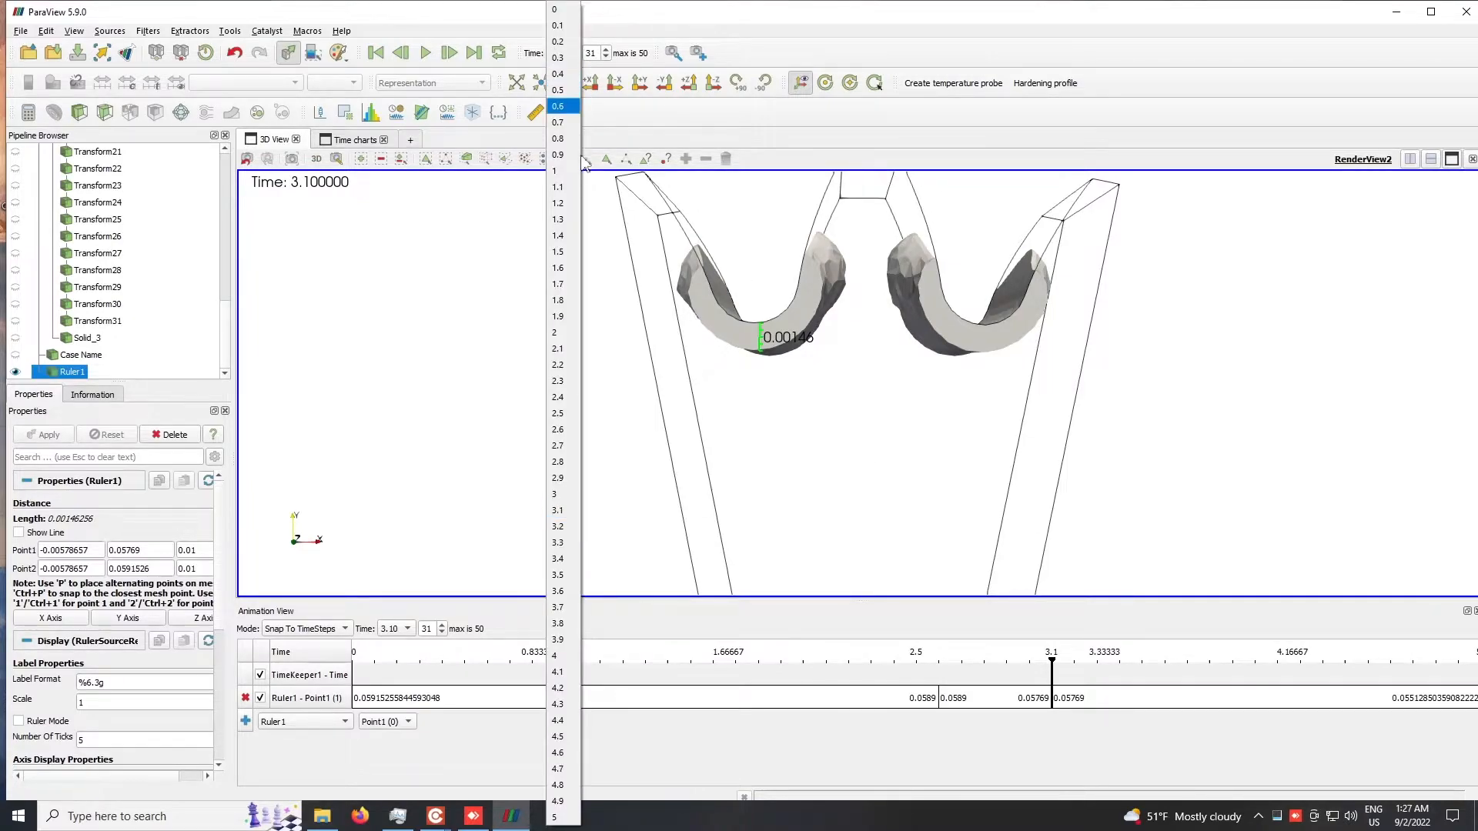
{"action": "left_click", "coordinate": [563, 435]}
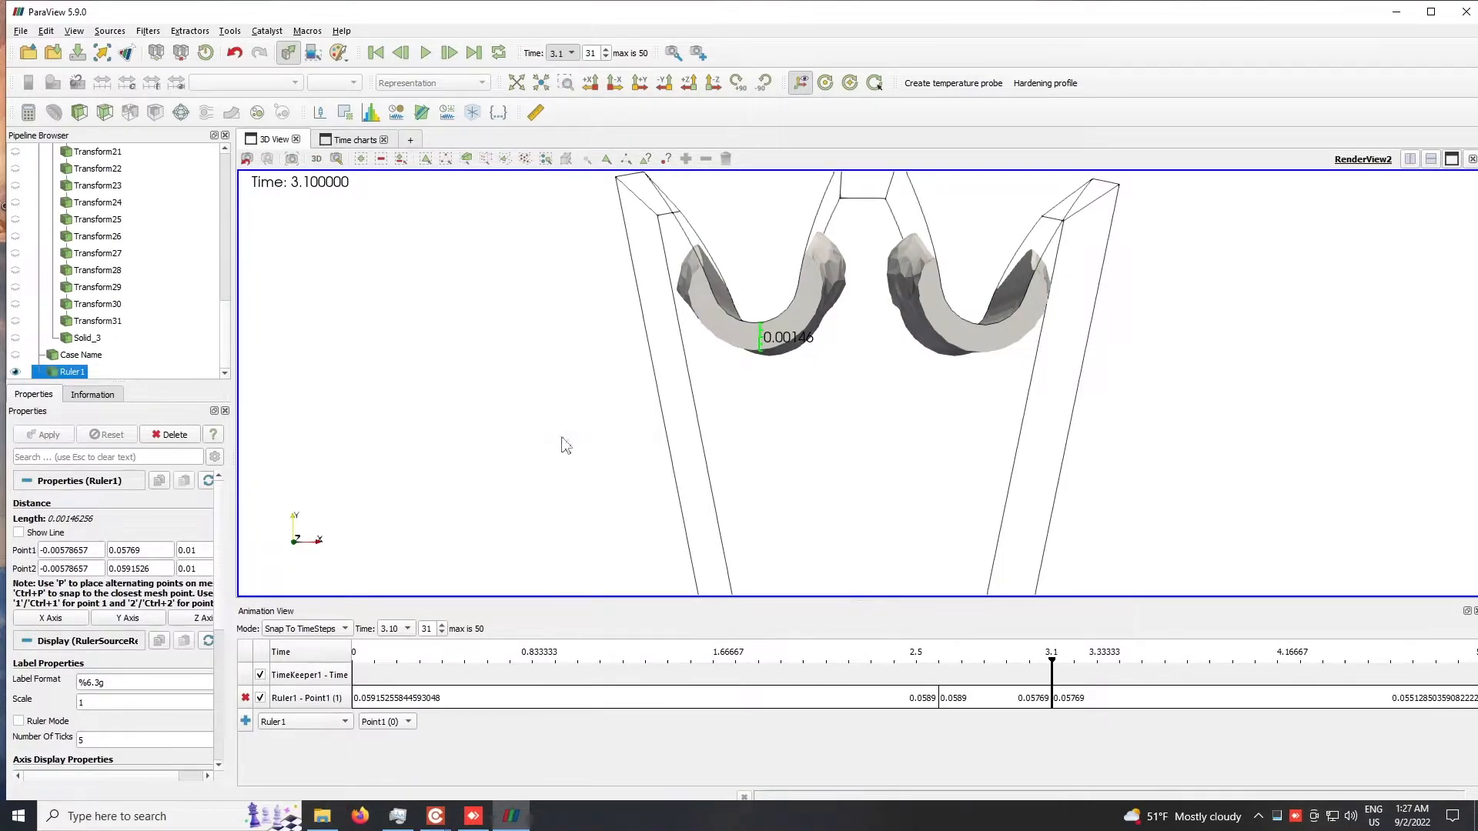
{"action": "left_click", "coordinate": [428, 57]}
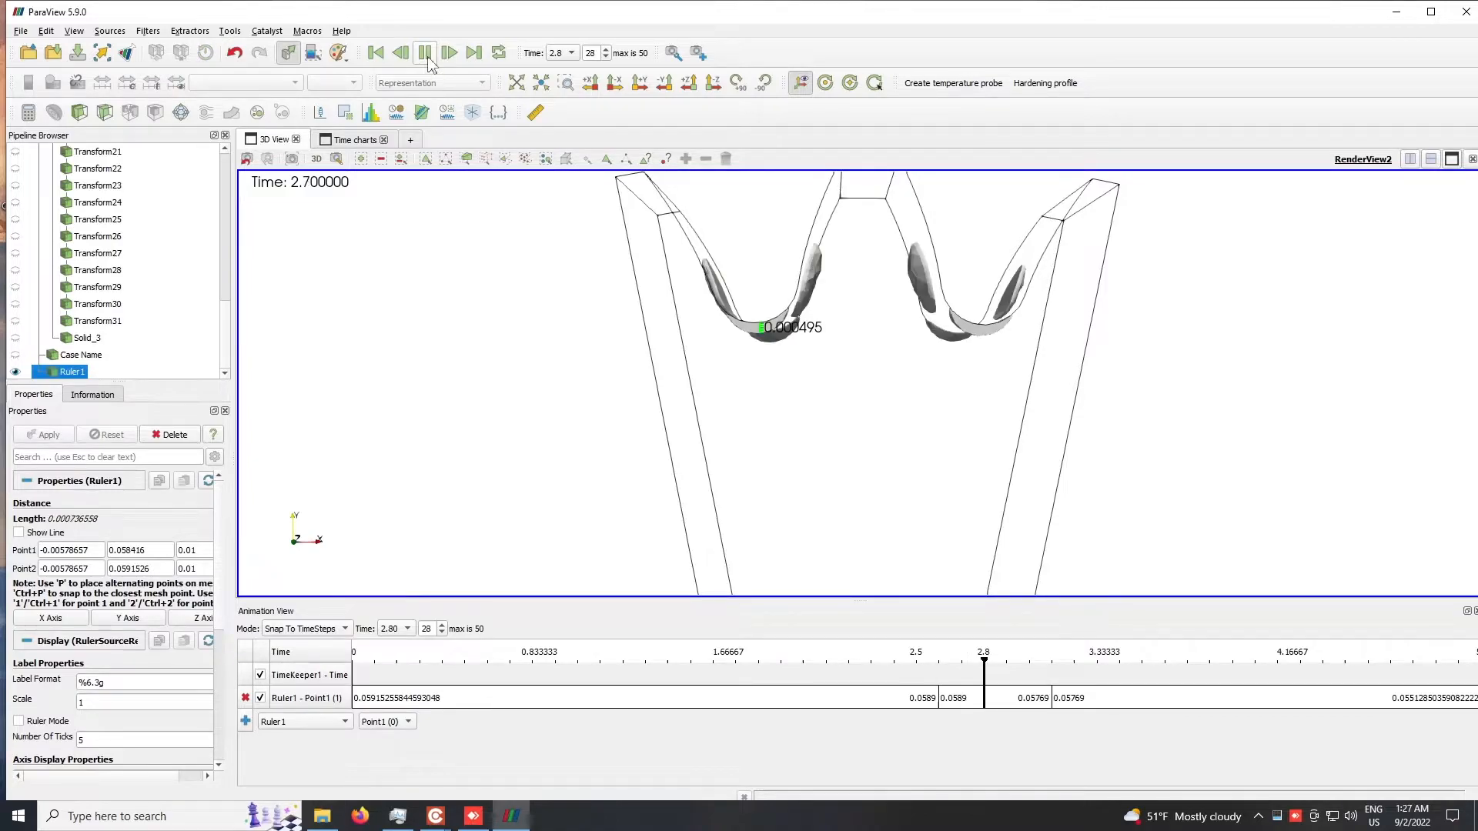
{"action": "left_click", "coordinate": [428, 58]}
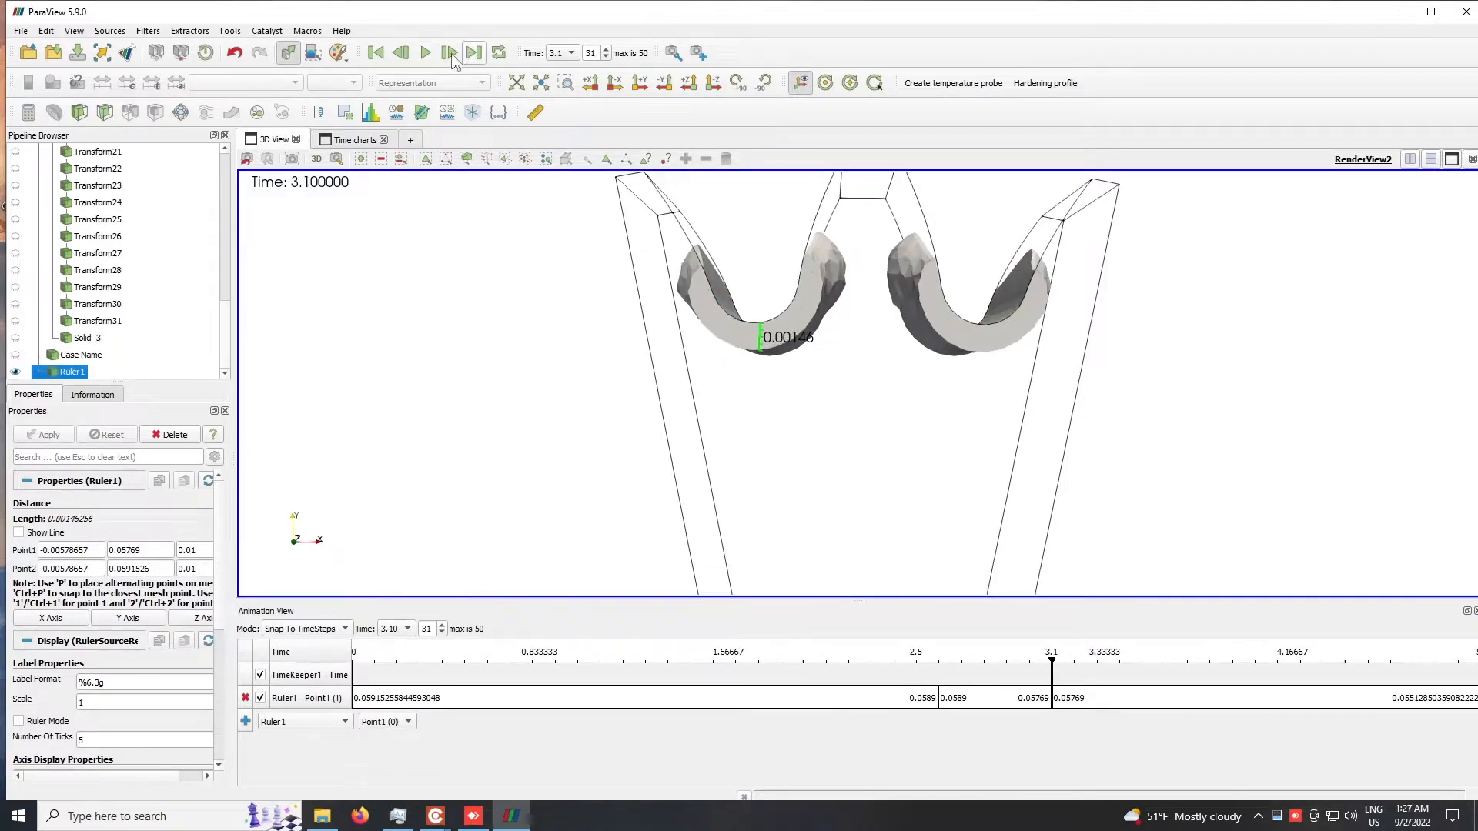
{"action": "left_click", "coordinate": [400, 52]}
{"action": "left_click", "coordinate": [400, 53]}
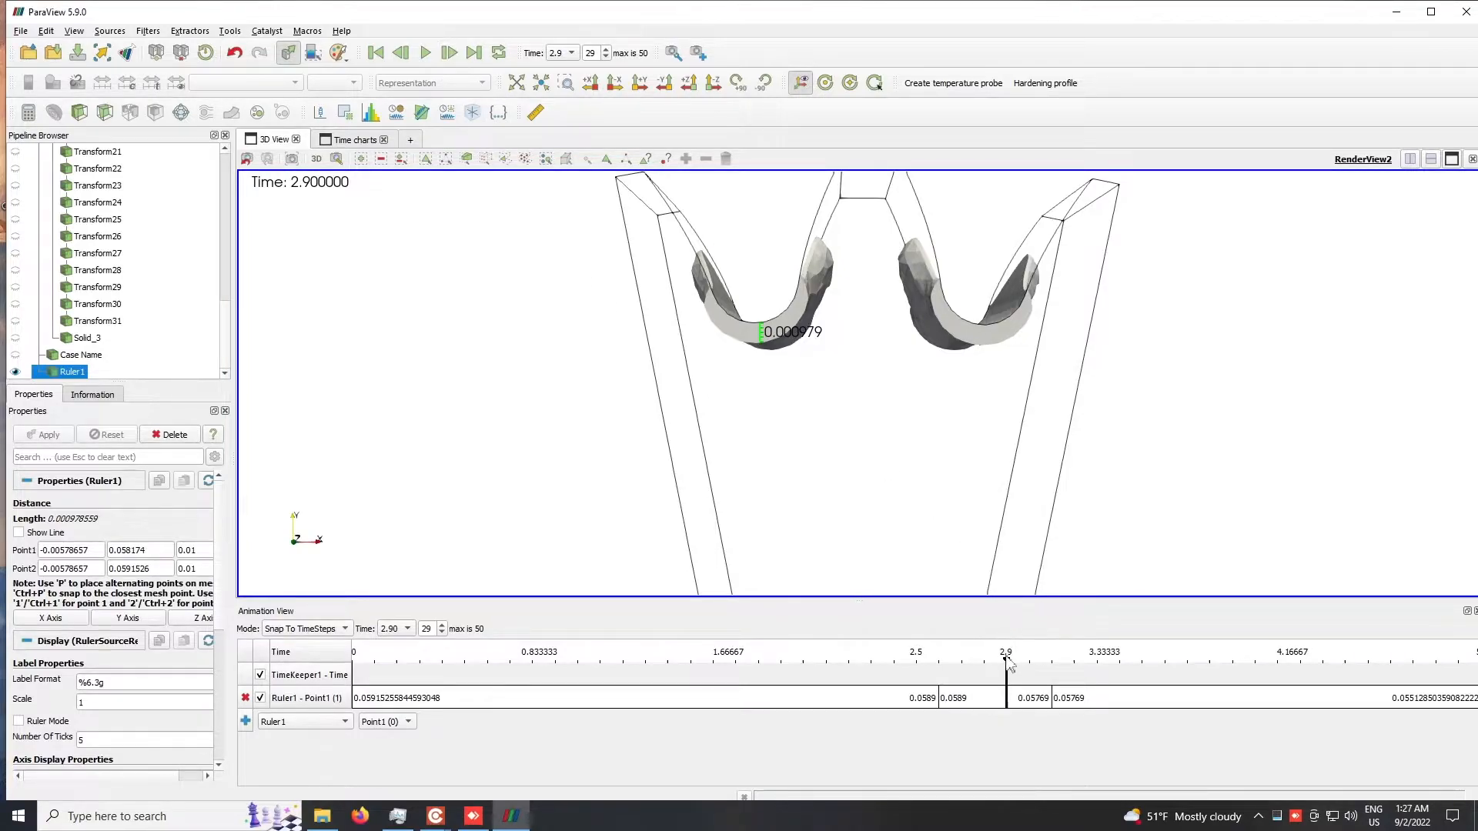
Step: Advance to time 3.8, comparing ruler and hardening profile, and set the Y coordinate of Ruler1's Point1 to 0.0567
{"action": "left_click", "coordinate": [449, 52]}
{"action": "left_click", "coordinate": [449, 52]}
{"action": "left_click", "coordinate": [449, 52]}
{"action": "left_click", "coordinate": [449, 52]}
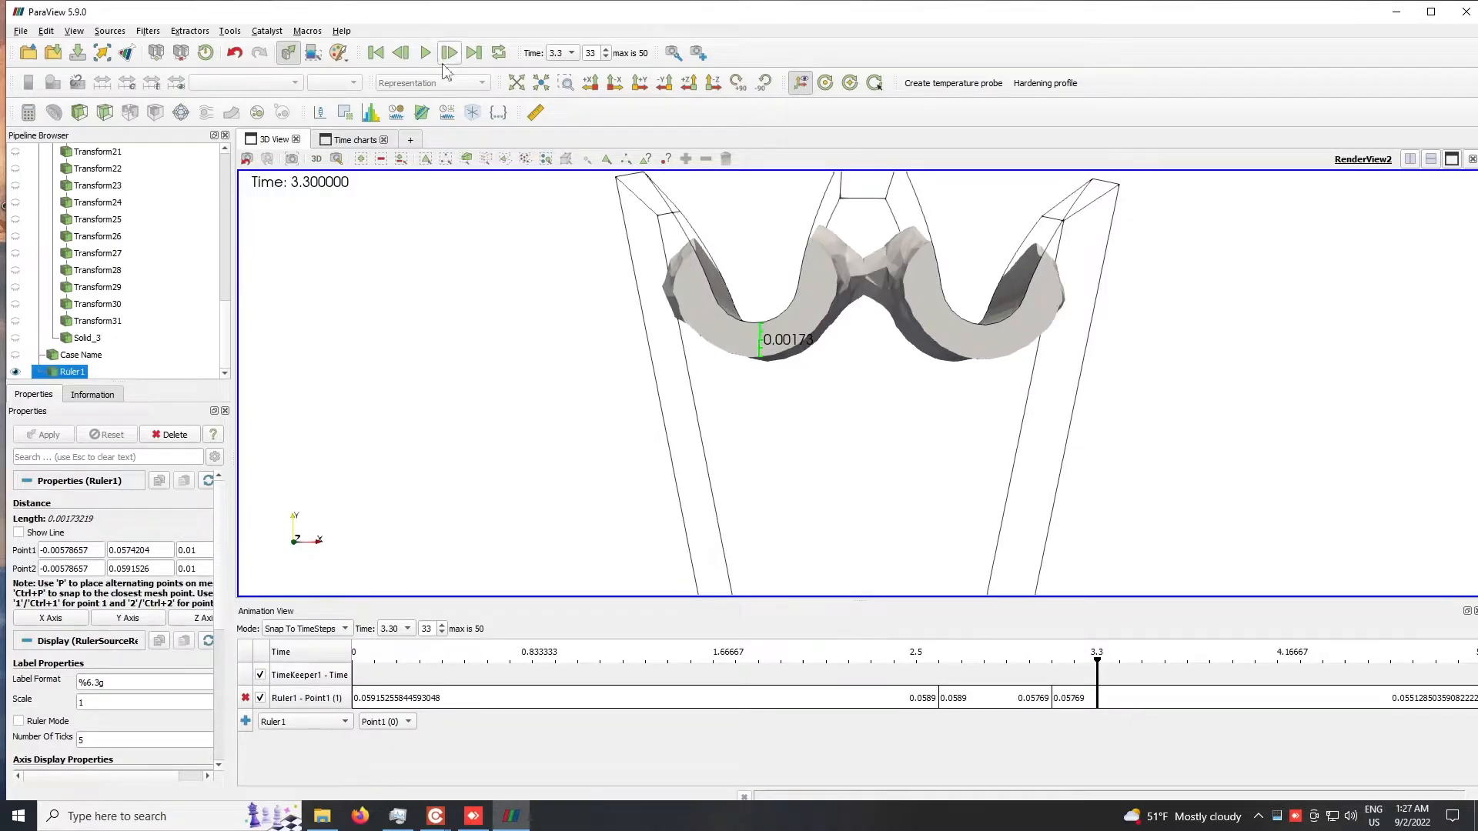
{"action": "left_click", "coordinate": [449, 52]}
{"action": "left_click", "coordinate": [449, 53]}
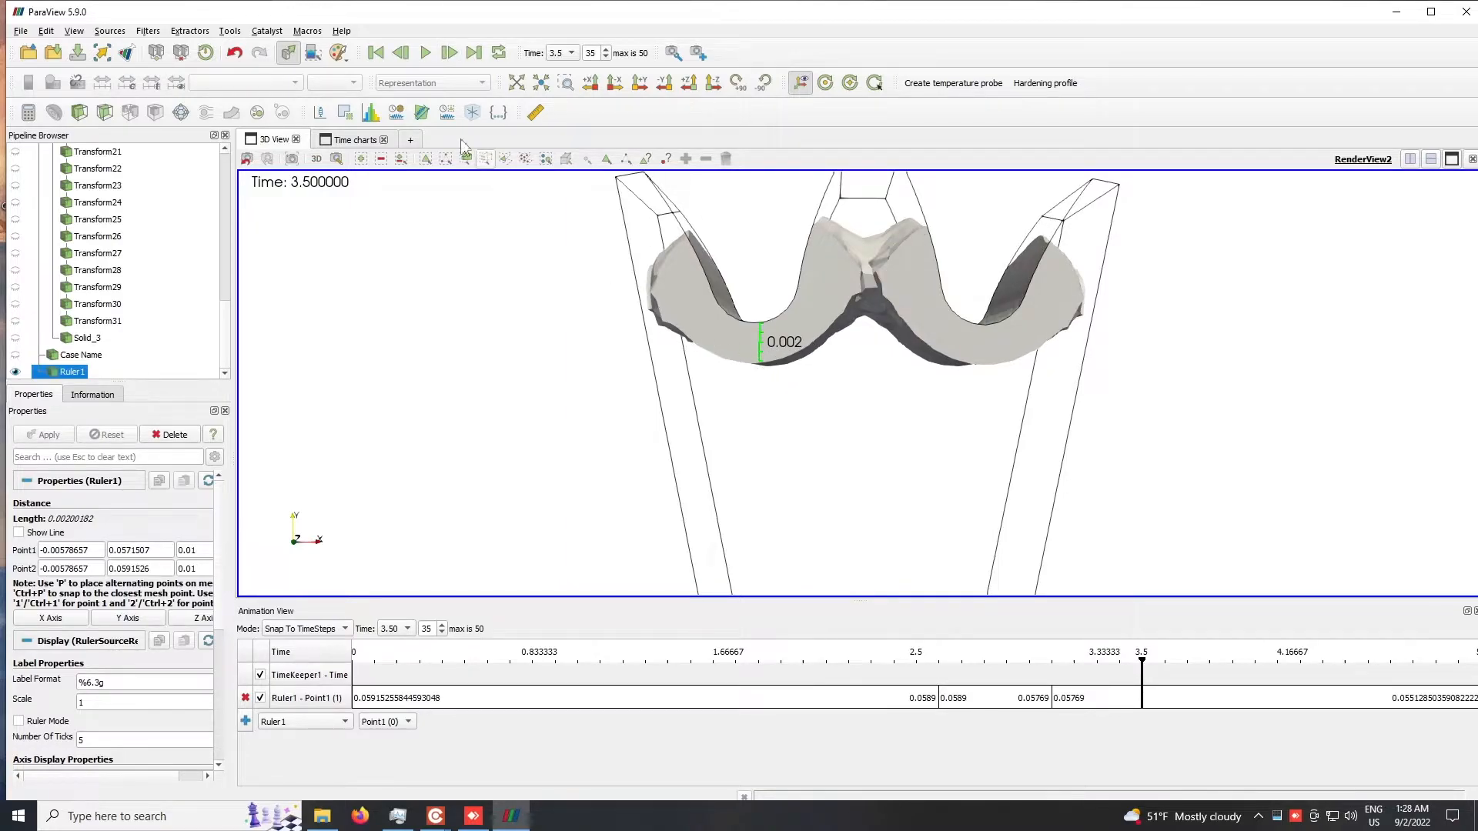
{"action": "left_click", "coordinate": [449, 53]}
{"action": "left_click", "coordinate": [448, 52]}
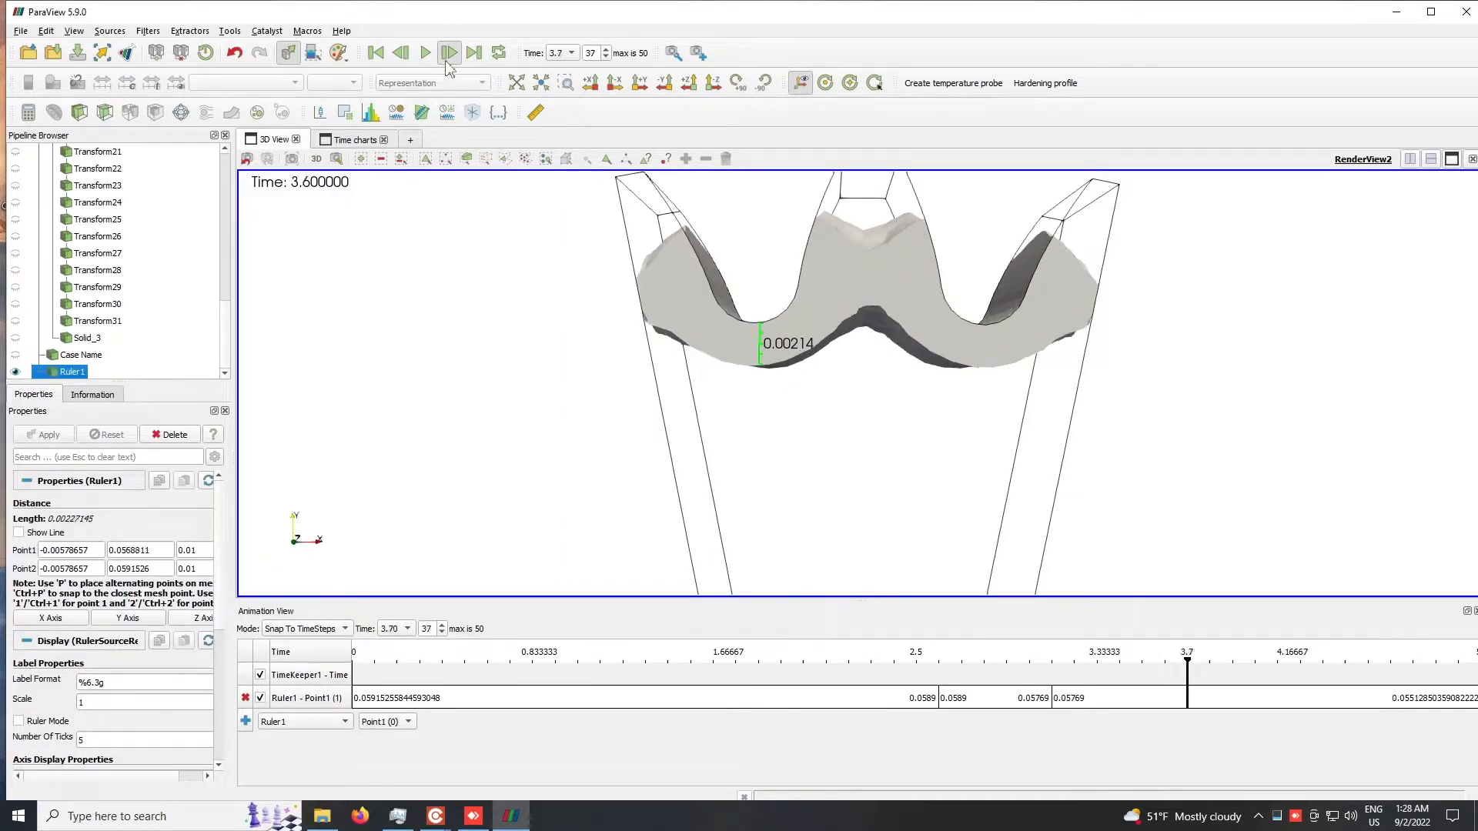
{"action": "left_click", "coordinate": [448, 52]}
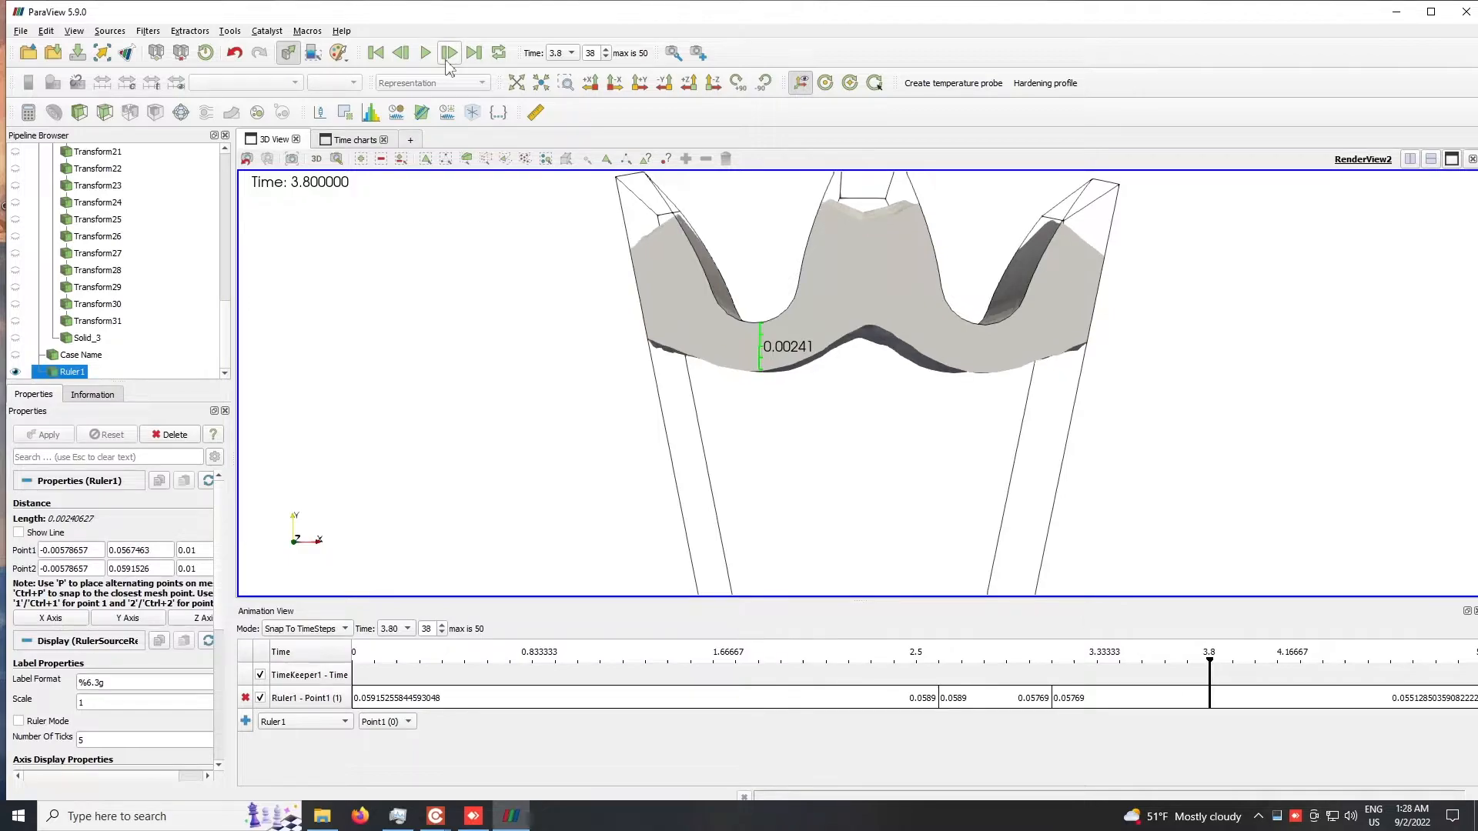
{"action": "left_click", "coordinate": [446, 61]}
{"action": "left_click", "coordinate": [400, 53]}
{"action": "double_click", "coordinate": [154, 551]}
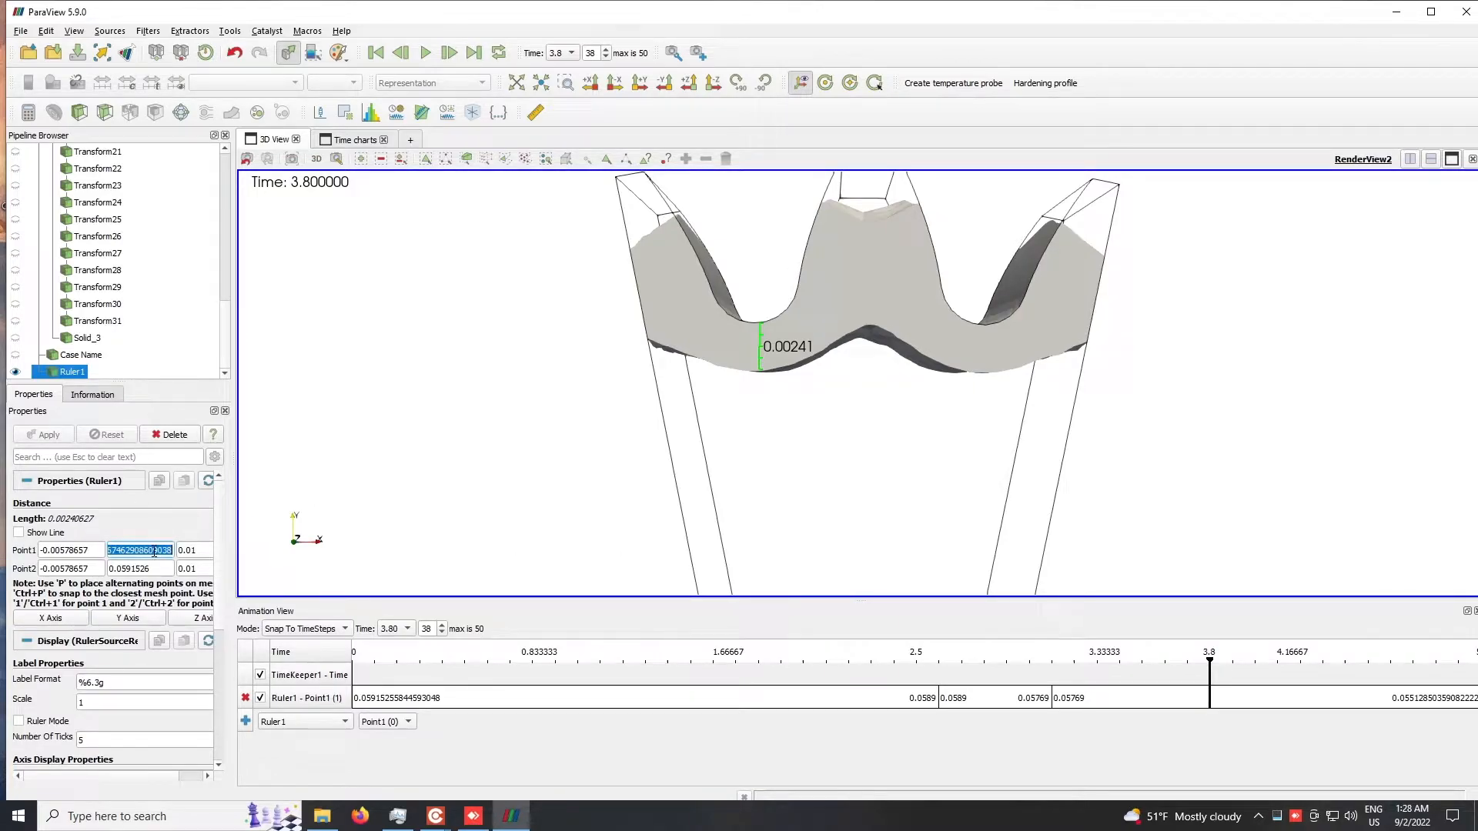
{"action": "type", "text": "0.0567"}
Step: Add a Ramp keyframe at time 3.8 with value 0.0567 to the Ruler1 Point1 (1) track and apply it
{"action": "double_click", "coordinate": [1334, 694]}
{"action": "left_click", "coordinate": [928, 280]}
{"action": "double_click", "coordinate": [545, 300]}
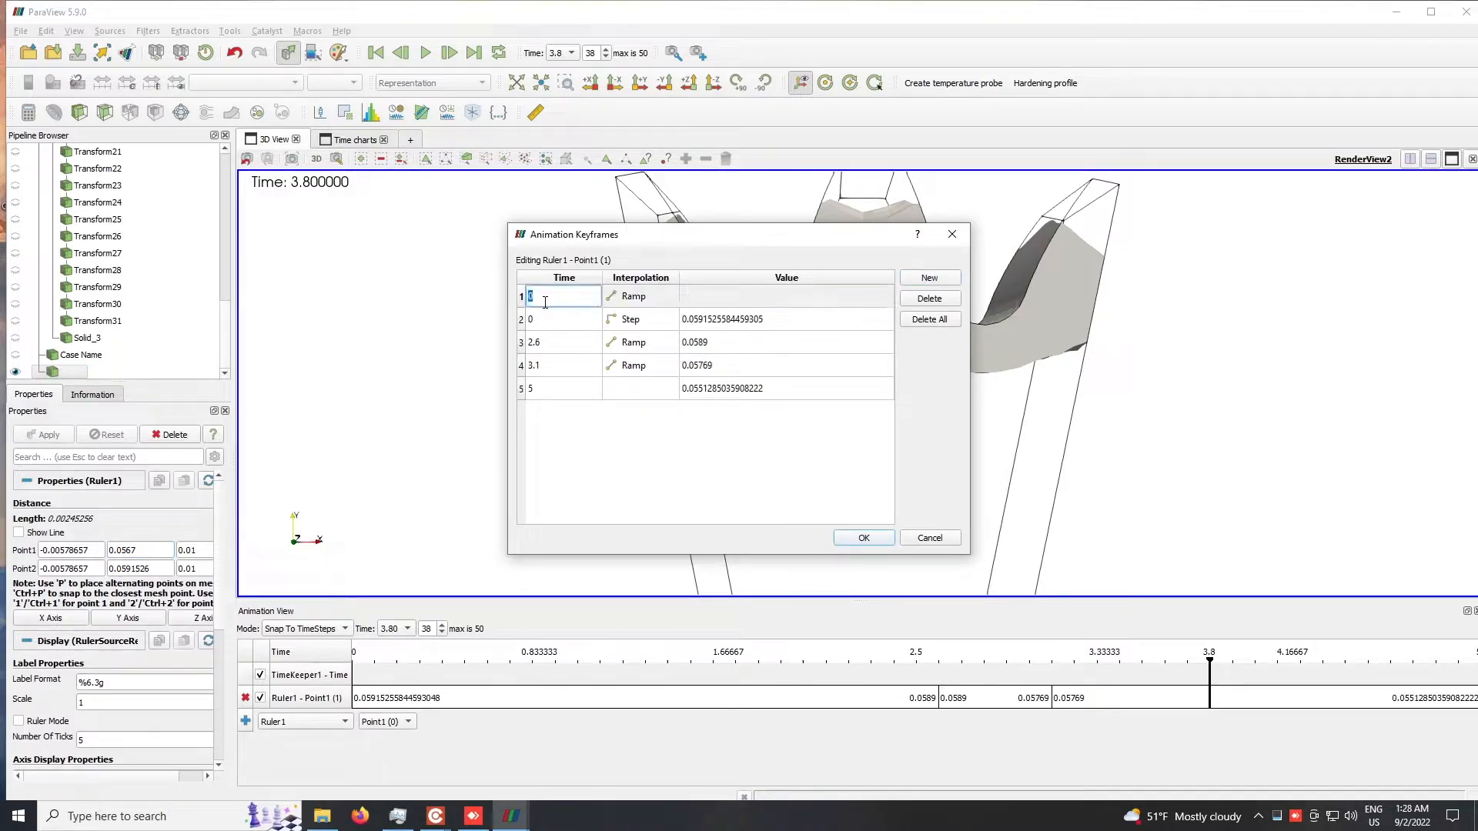
{"action": "type", "text": "3.8"}
{"action": "left_click", "coordinate": [825, 299]}
{"action": "left_click", "coordinate": [826, 301]}
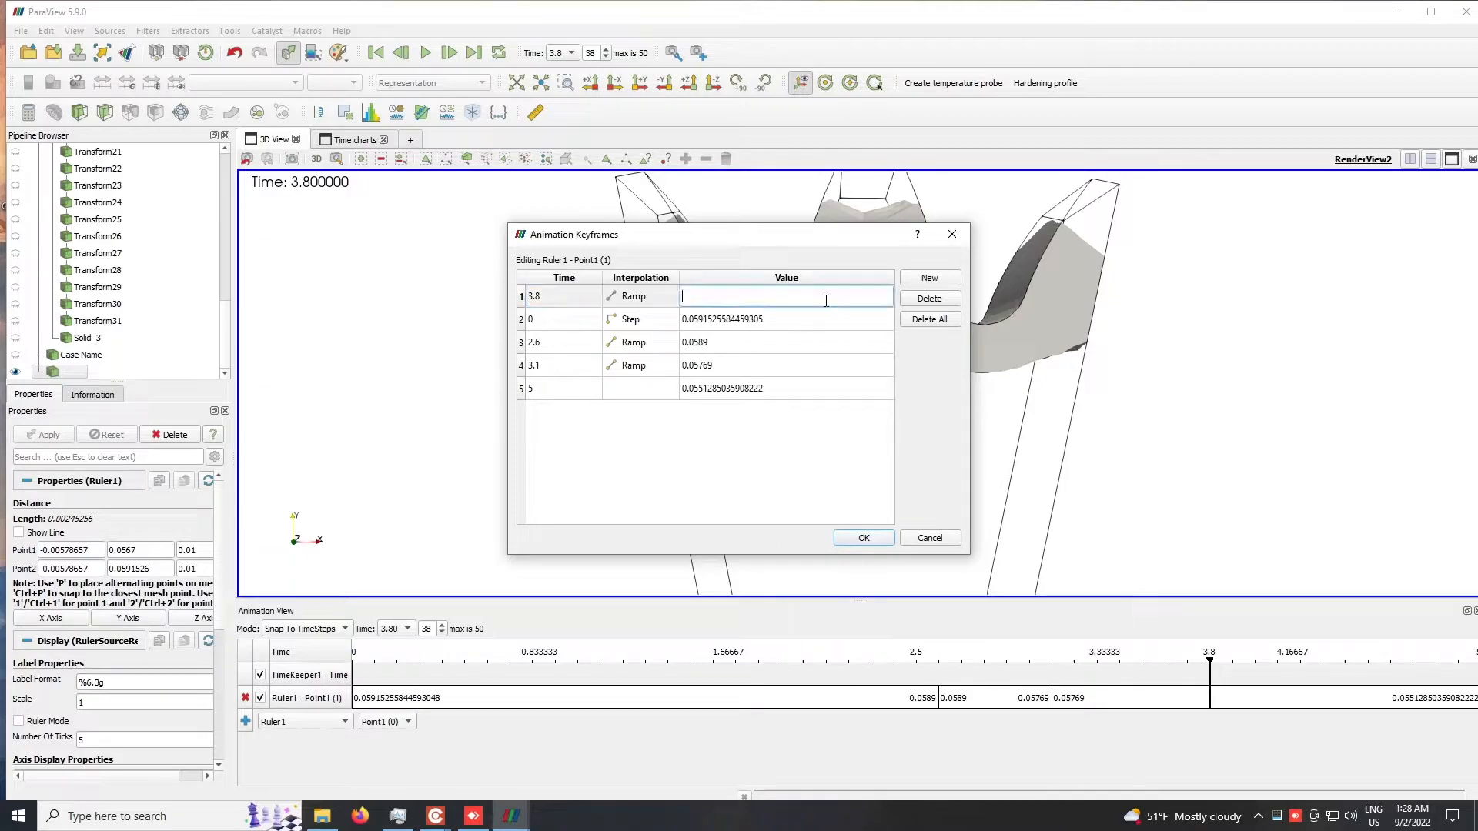
{"action": "type", "text": "0.0567"}
{"action": "left_click", "coordinate": [863, 538]}
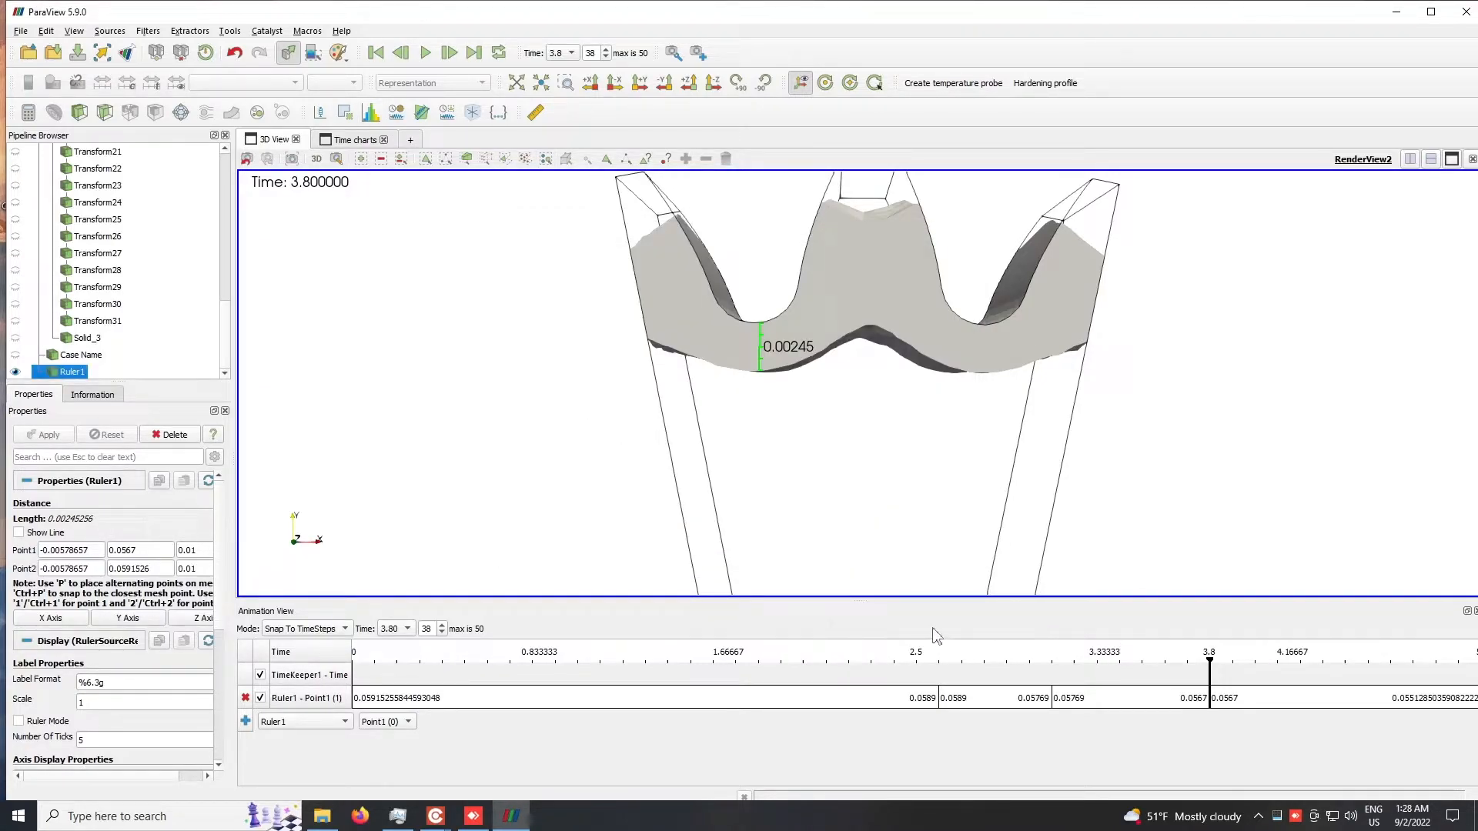
Step: Scrub back from 3.8 and replay the animation through time 5 to check the ruler against the hardening profile
{"action": "left_click", "coordinate": [944, 655]}
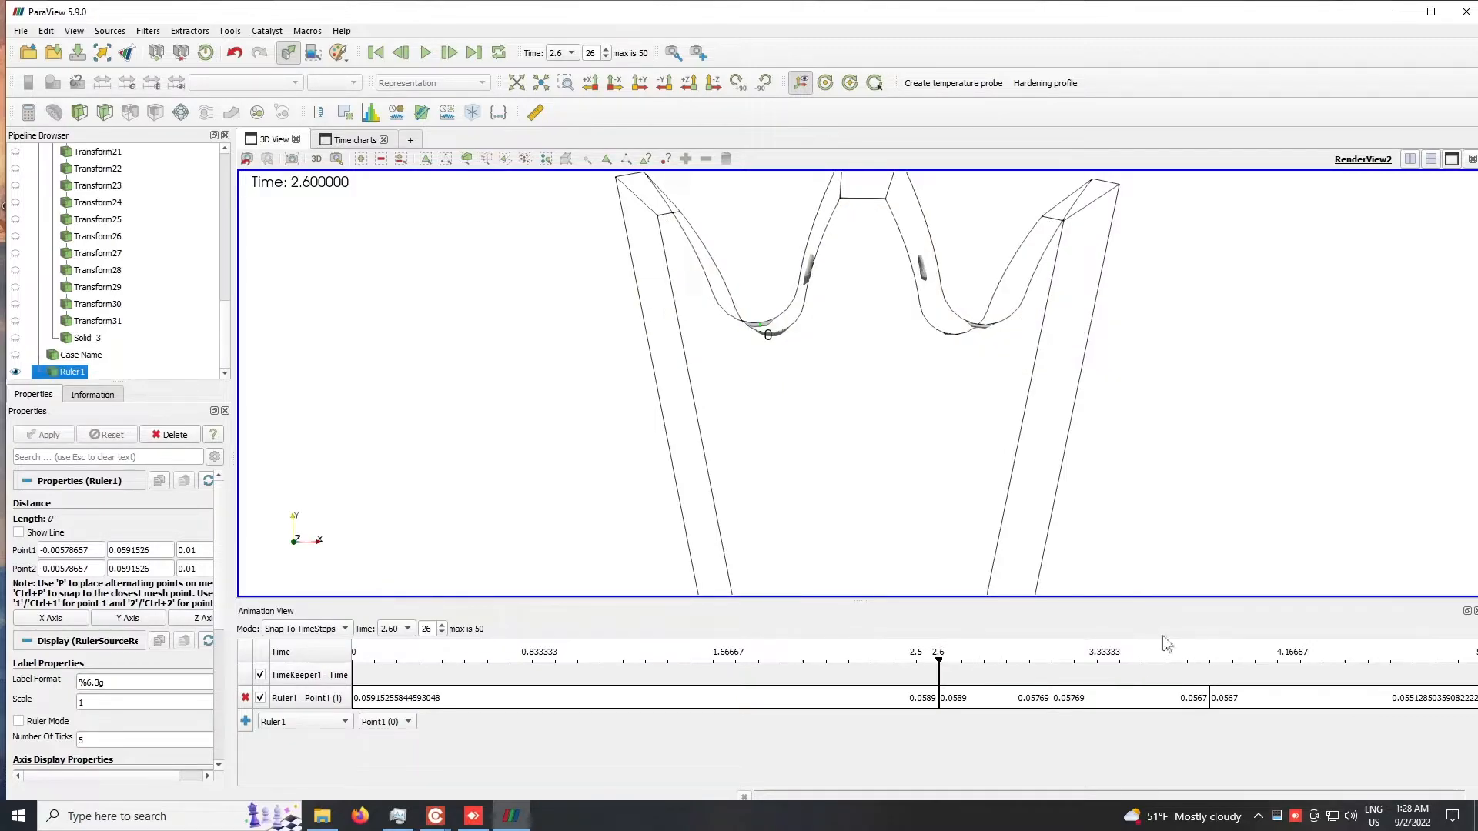
{"action": "left_click", "coordinate": [1194, 660]}
{"action": "left_click_drag", "start_coordinate": [1188, 660], "coordinate": [911, 675]}
{"action": "left_click", "coordinate": [427, 57]}
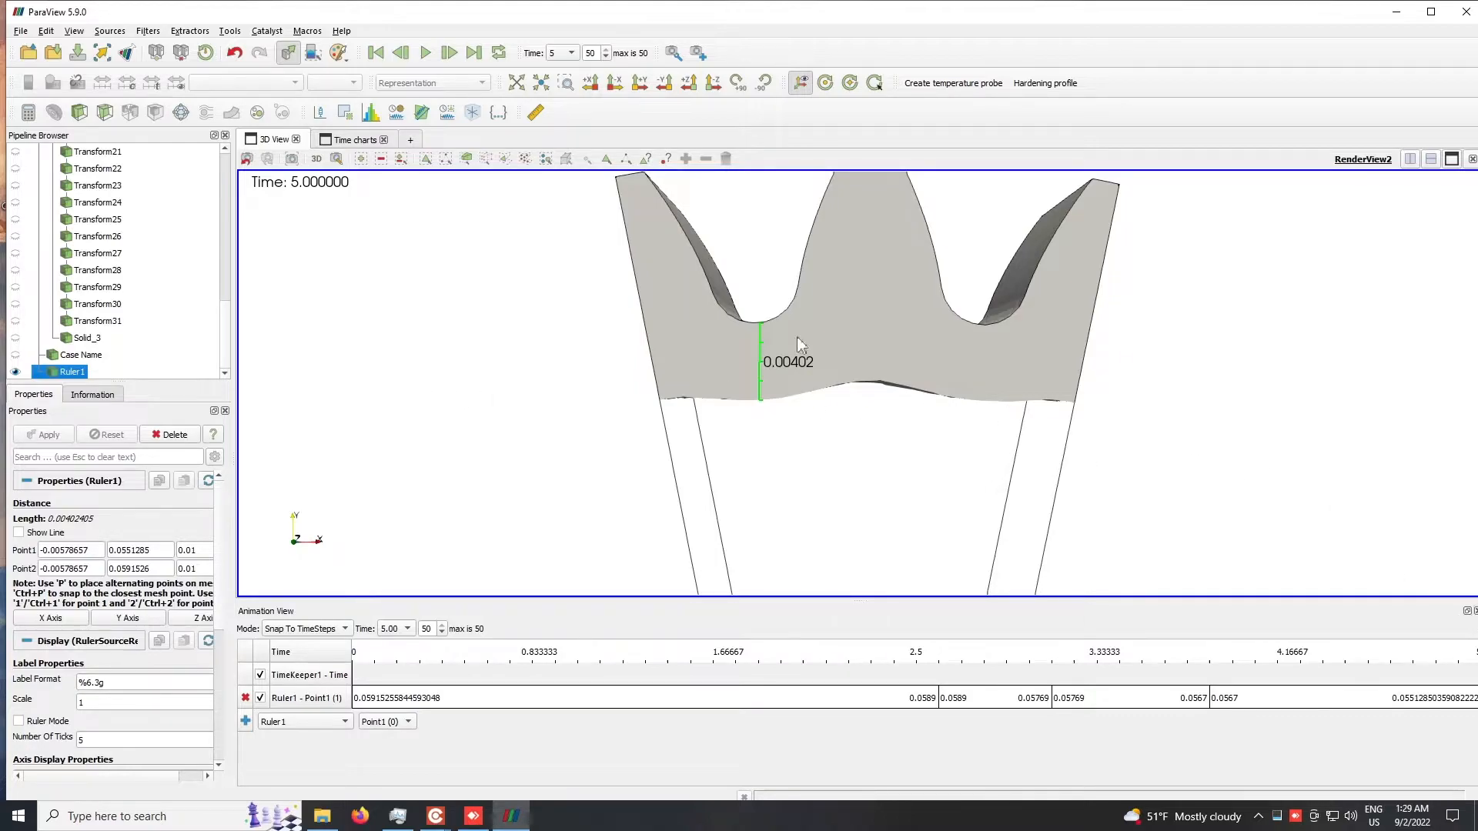
{"action": "scroll", "coordinate": [870, 294], "scroll_direction": "down", "scroll_amount": 1}
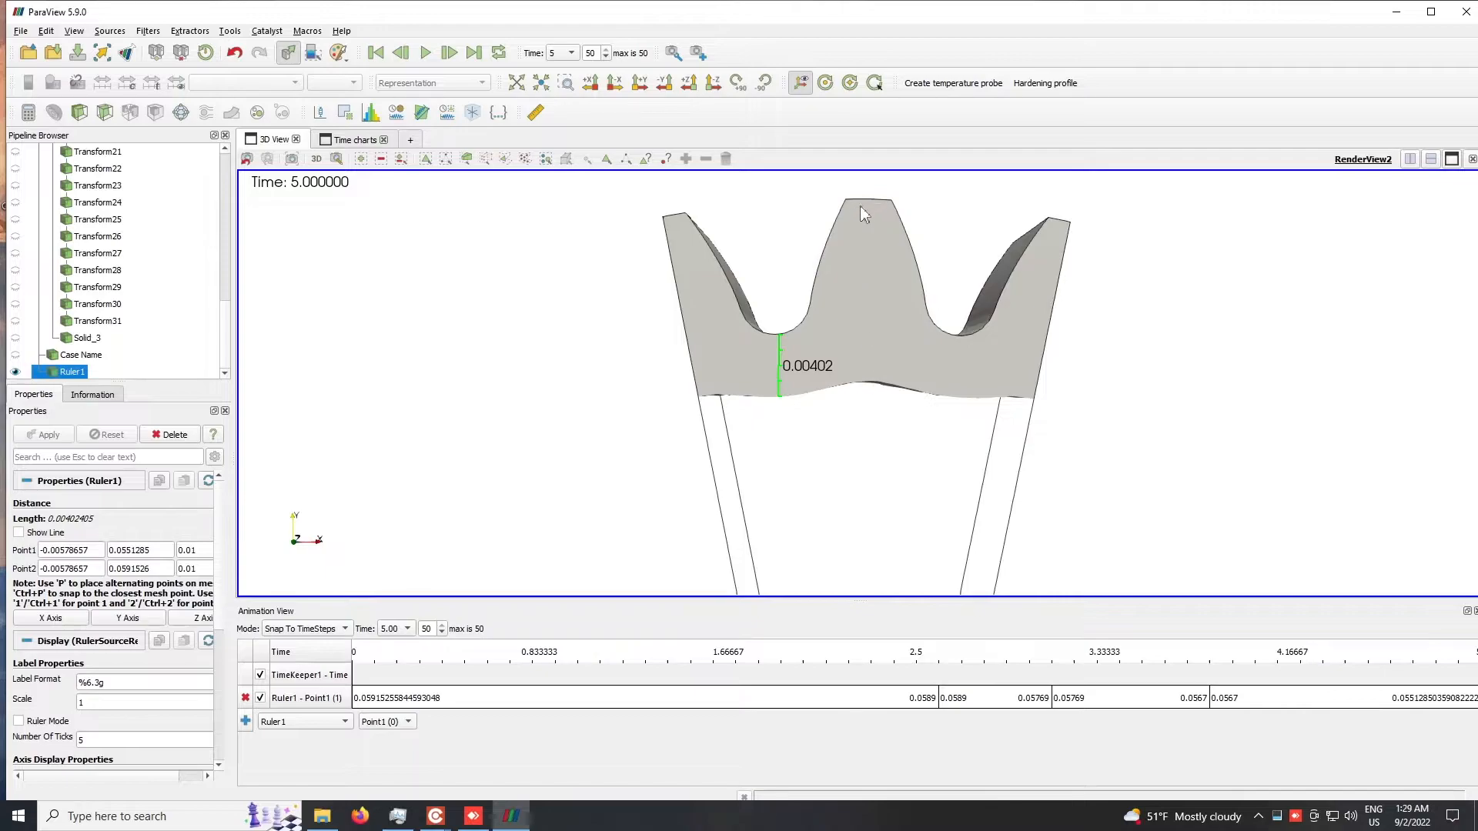
Step: Return to time 2.6 and advance frame by frame to 3.3, comparing Ruler1's endpoint with the hardened layer's edge
{"action": "left_click", "coordinate": [560, 54]}
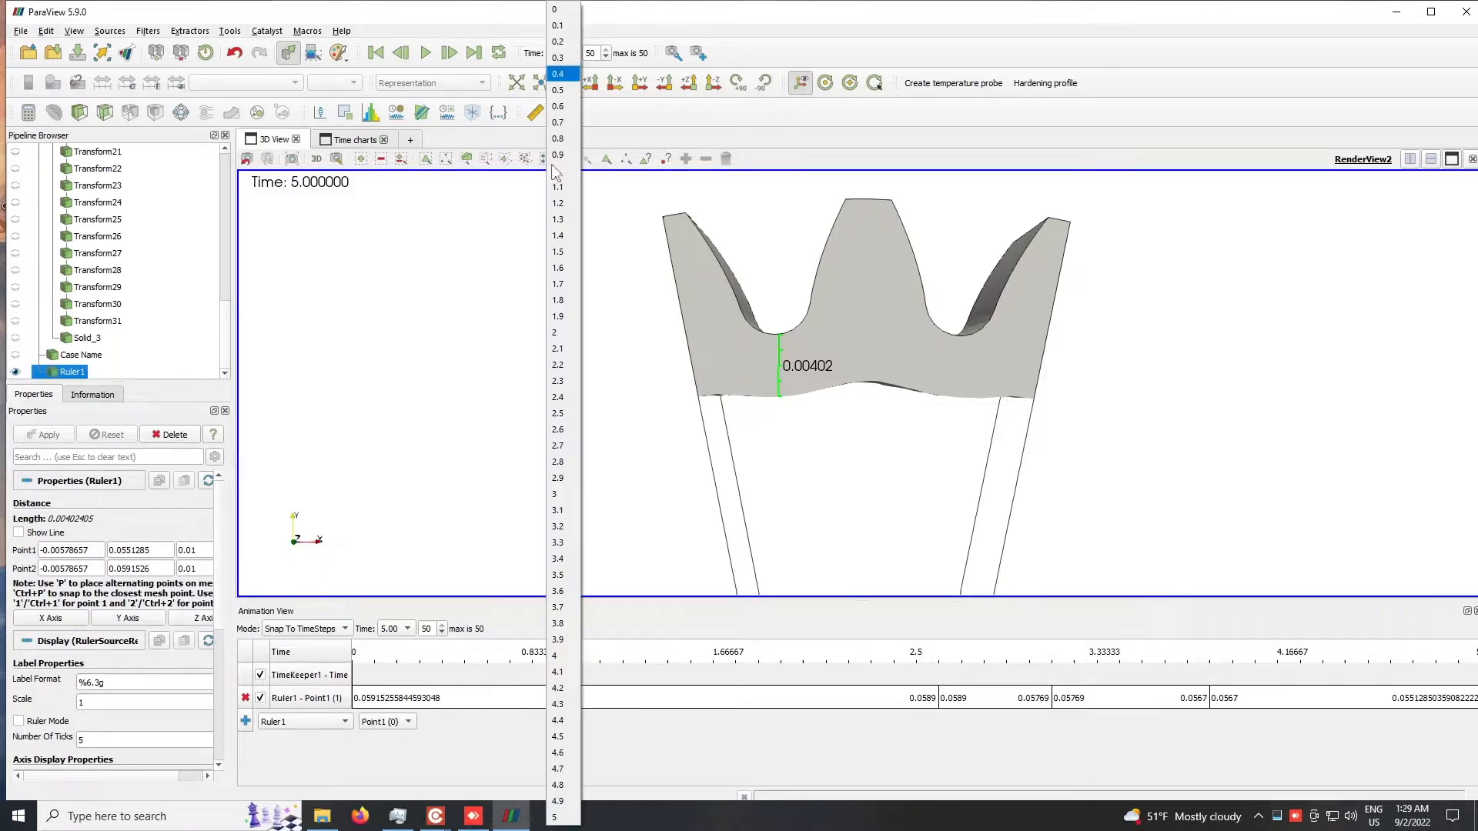
{"action": "left_click", "coordinate": [558, 430]}
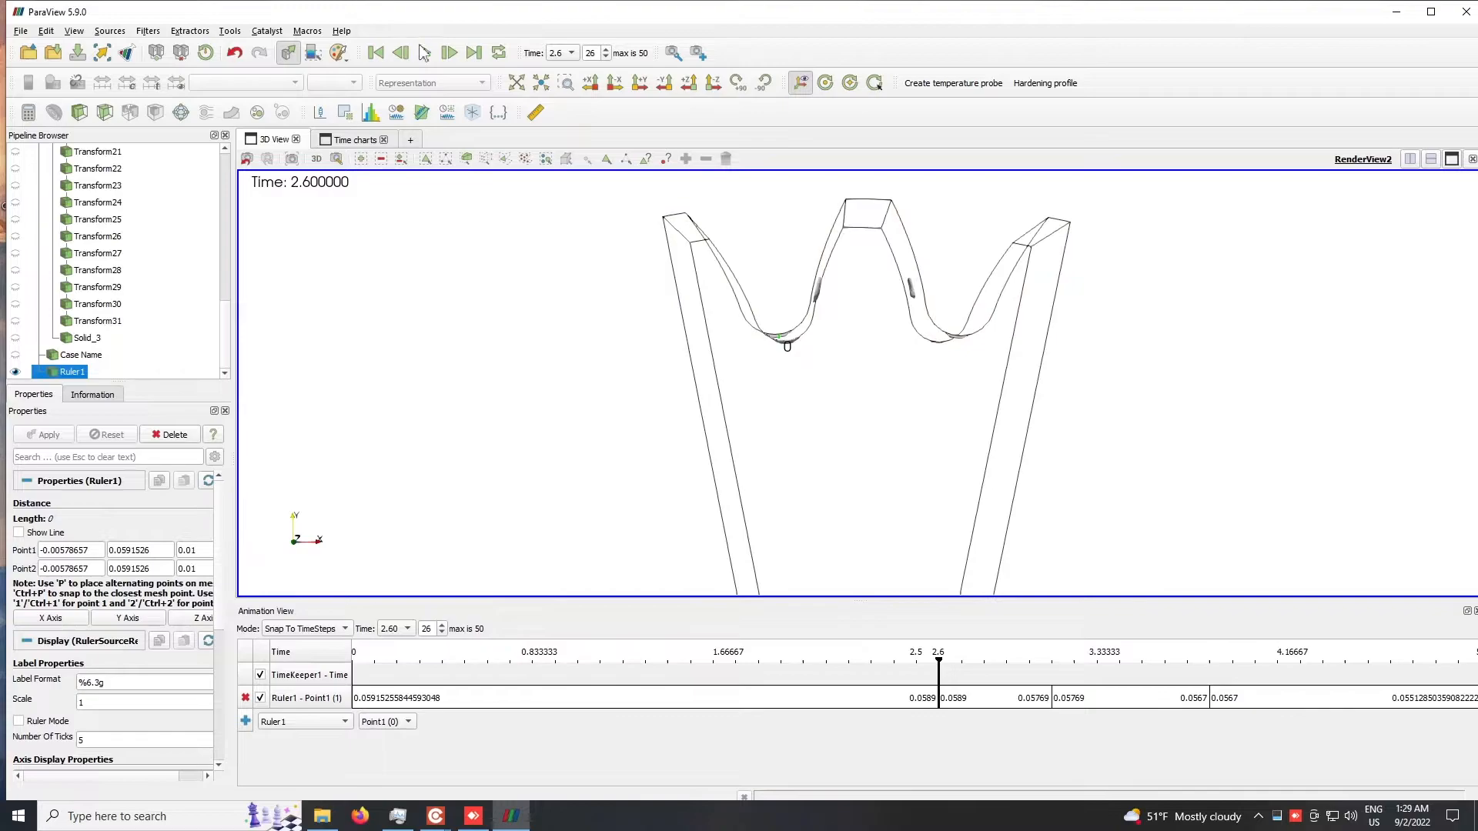
{"action": "left_click", "coordinate": [449, 53]}
{"action": "left_click", "coordinate": [449, 53]}
{"action": "left_click", "coordinate": [448, 53]}
{"action": "left_click", "coordinate": [448, 53]}
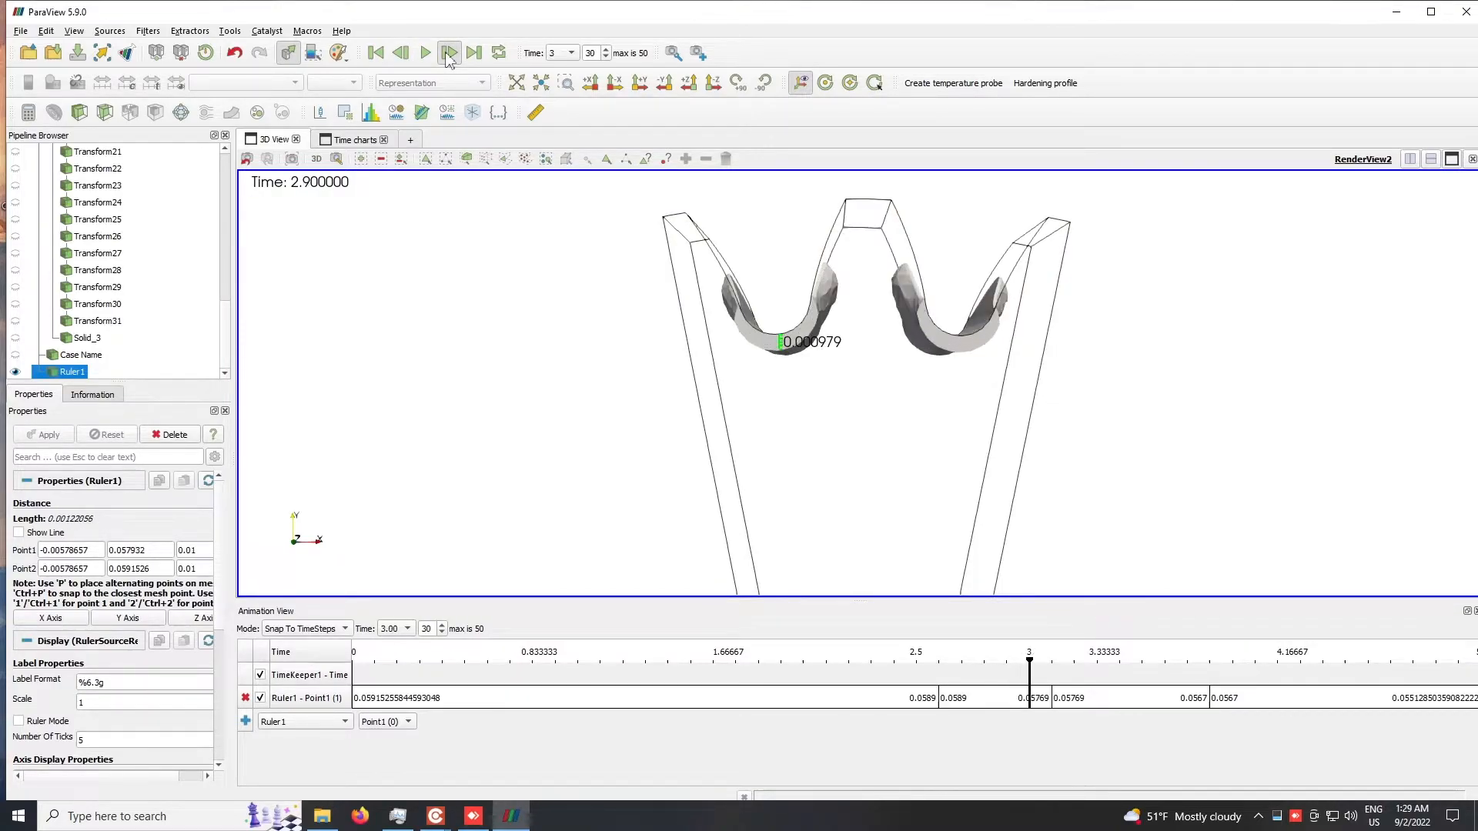
{"action": "left_click", "coordinate": [448, 53]}
{"action": "left_click", "coordinate": [449, 53]}
{"action": "left_click", "coordinate": [449, 53]}
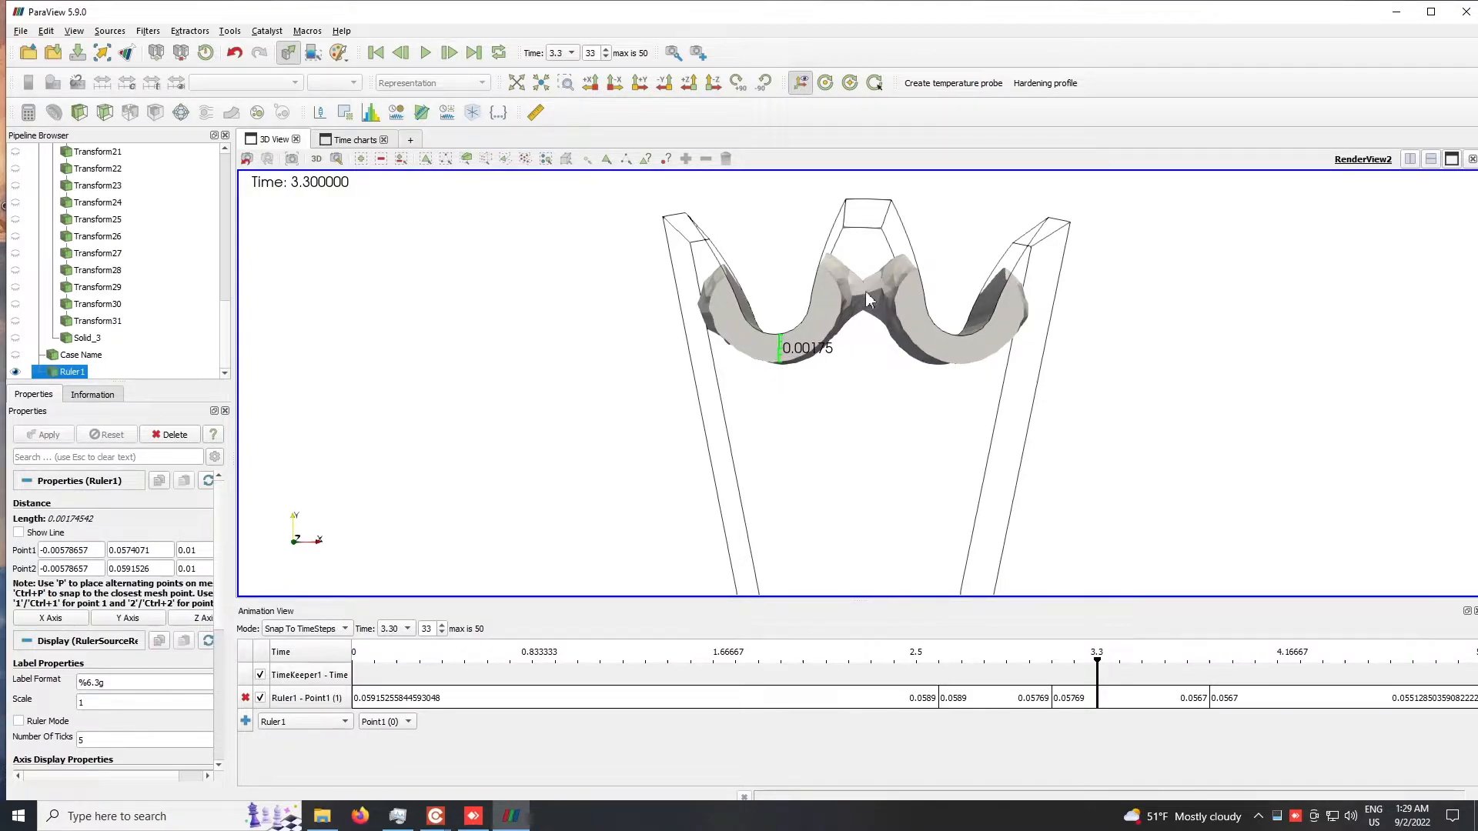
Step: Play from time 3.3 to 3.6 and step on to 3.9 to check that the ruler follows the hardened depth
{"action": "left_click", "coordinate": [426, 54]}
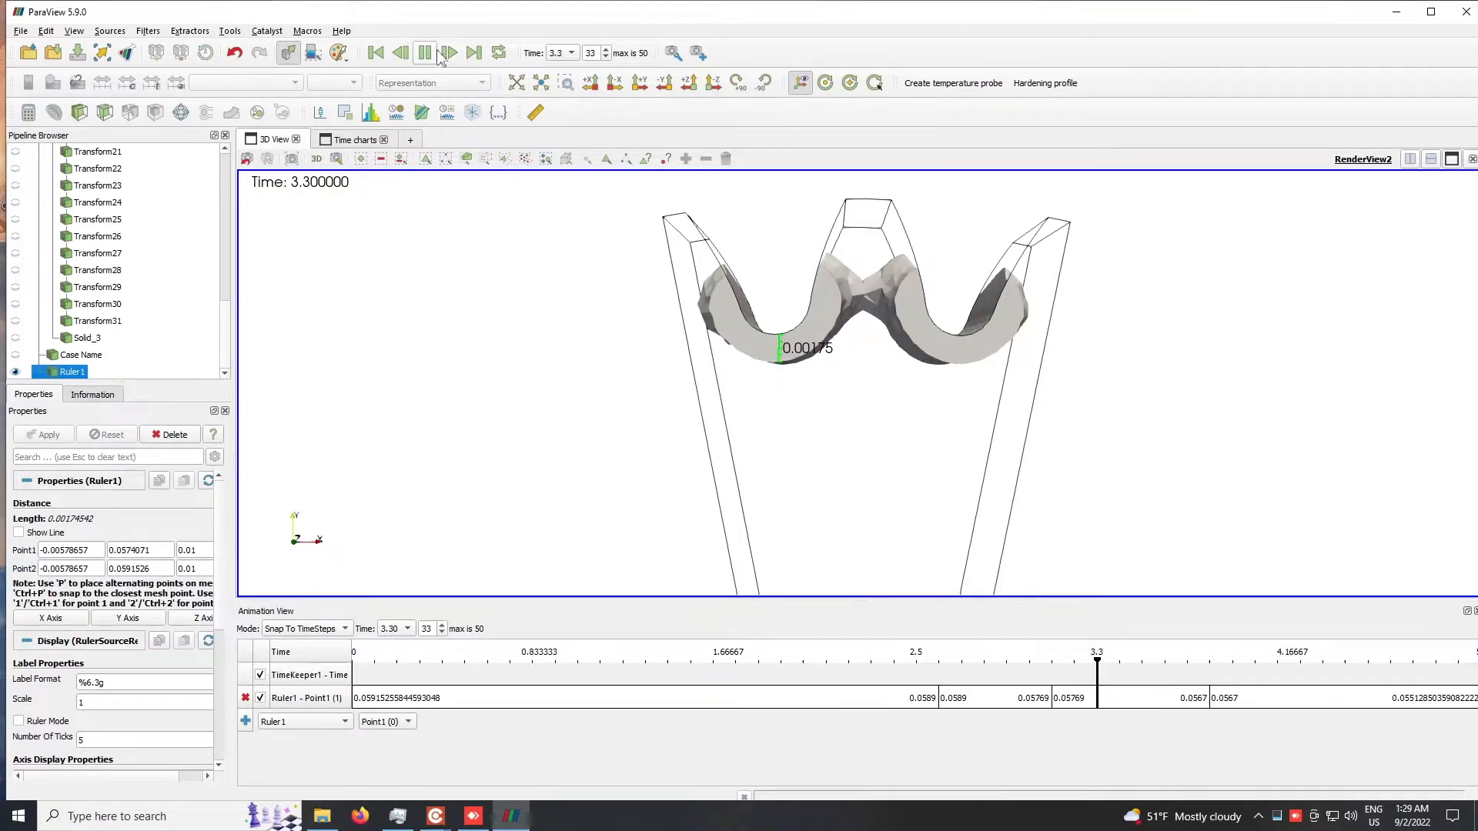
{"action": "left_click", "coordinate": [427, 55]}
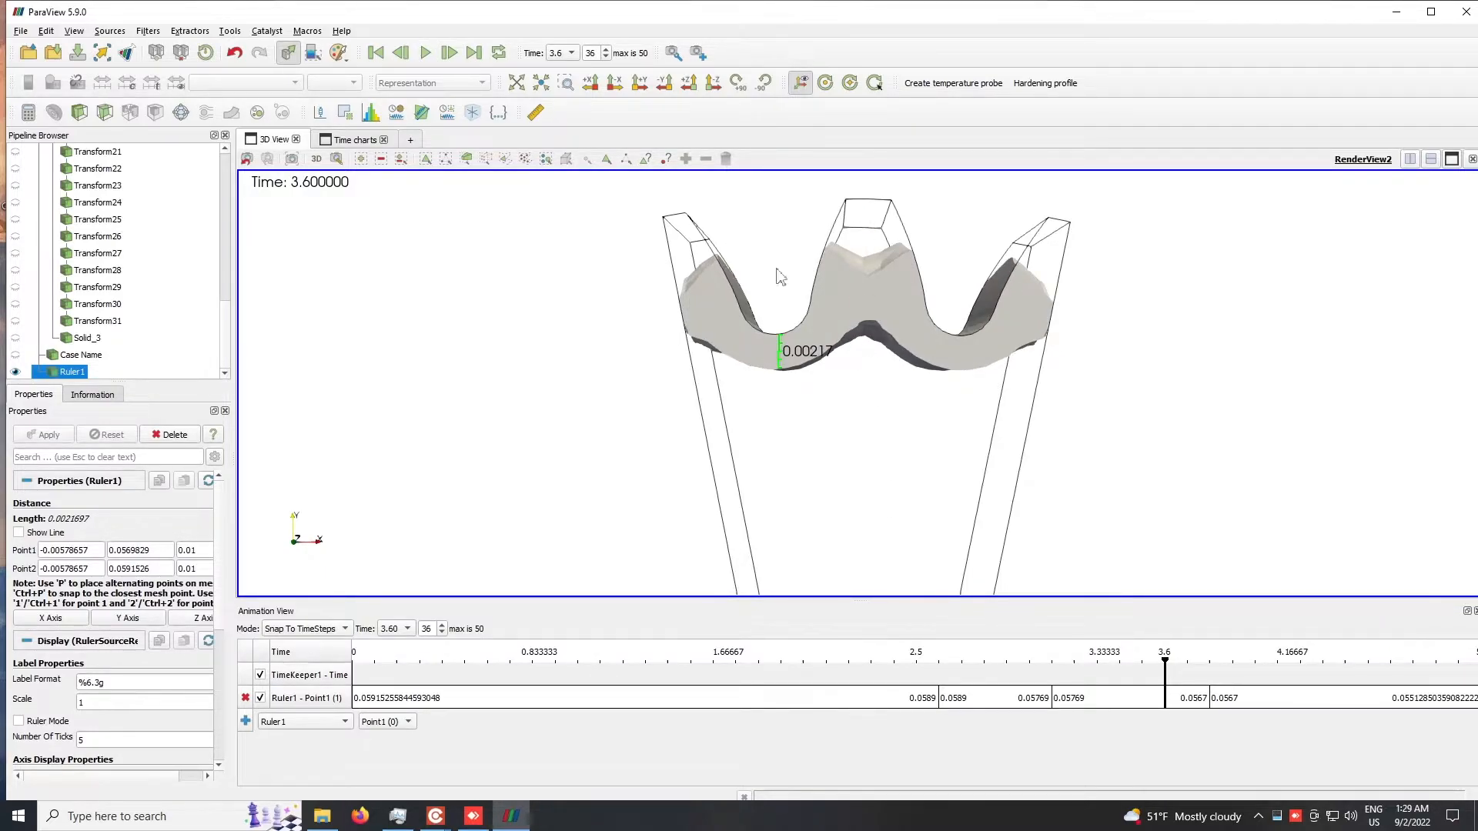
{"action": "left_click", "coordinate": [450, 54]}
{"action": "left_click", "coordinate": [451, 54]}
{"action": "left_click", "coordinate": [451, 54]}
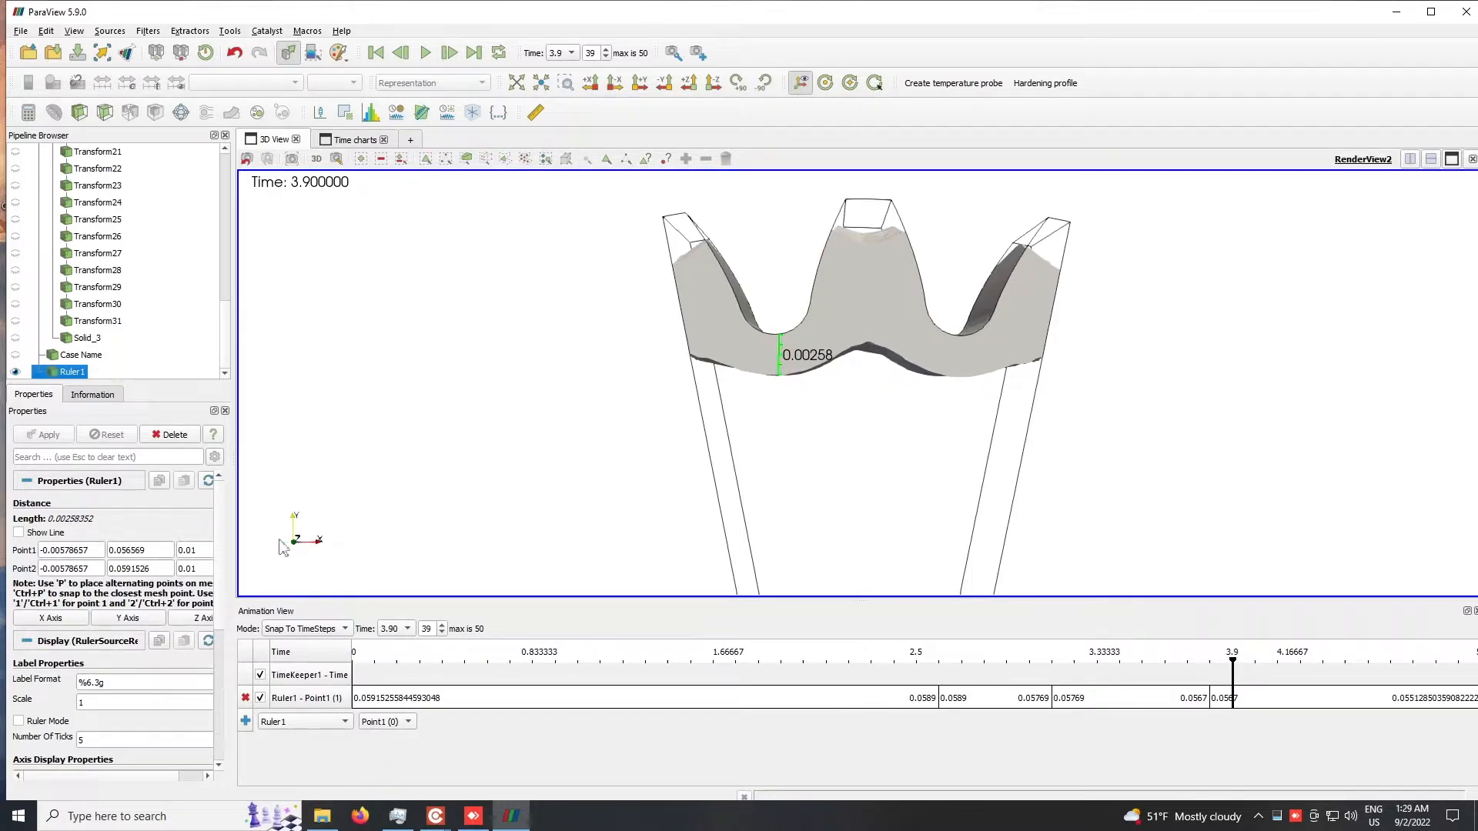
Step: Close the Animation View and add a second ruler to the 3D view
{"action": "left_click", "coordinate": [1476, 611]}
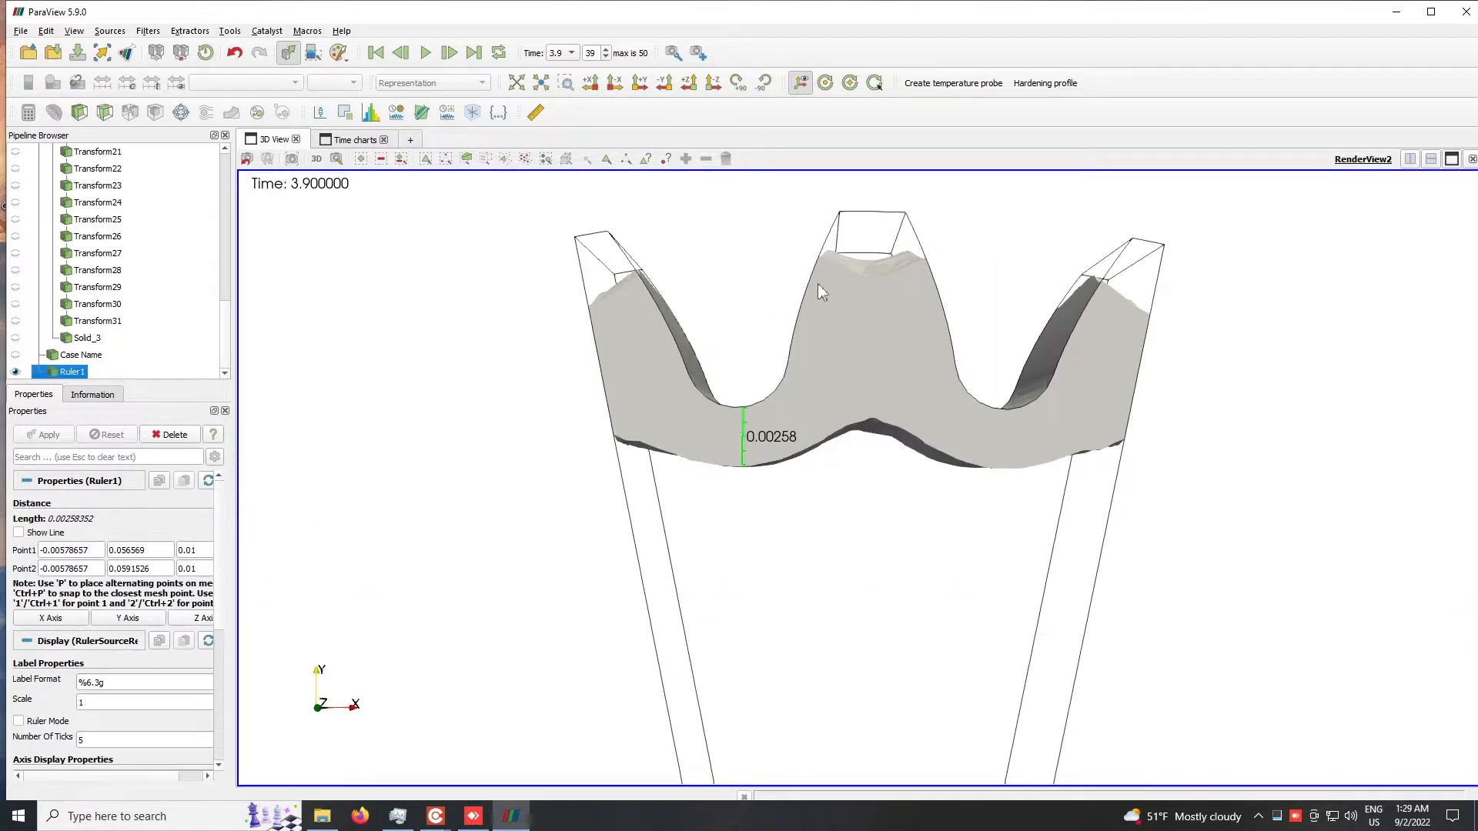
{"action": "left_click", "coordinate": [536, 113]}
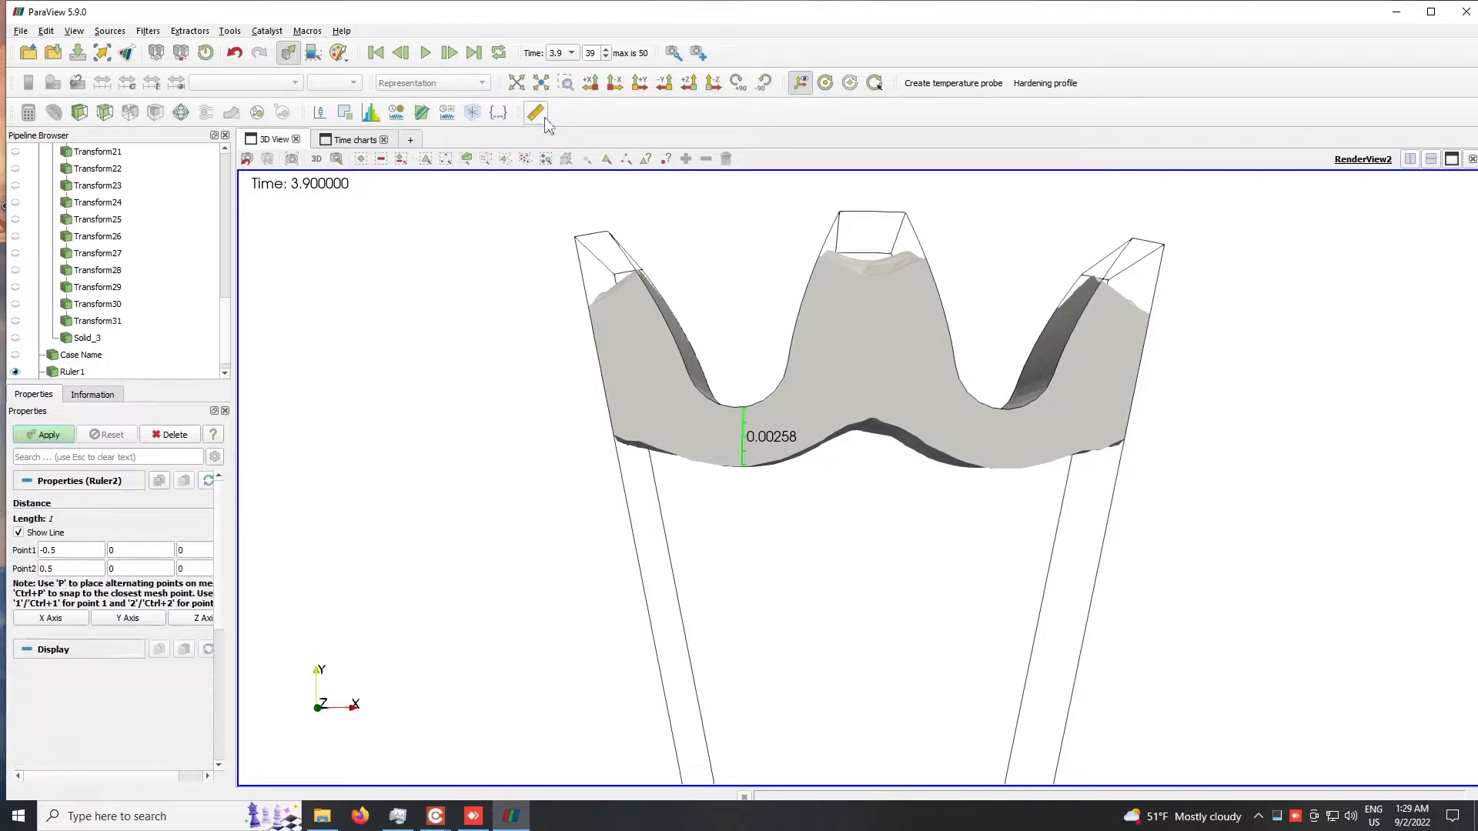
{"action": "left_click_drag", "start_coordinate": [837, 472], "coordinate": [825, 422]}
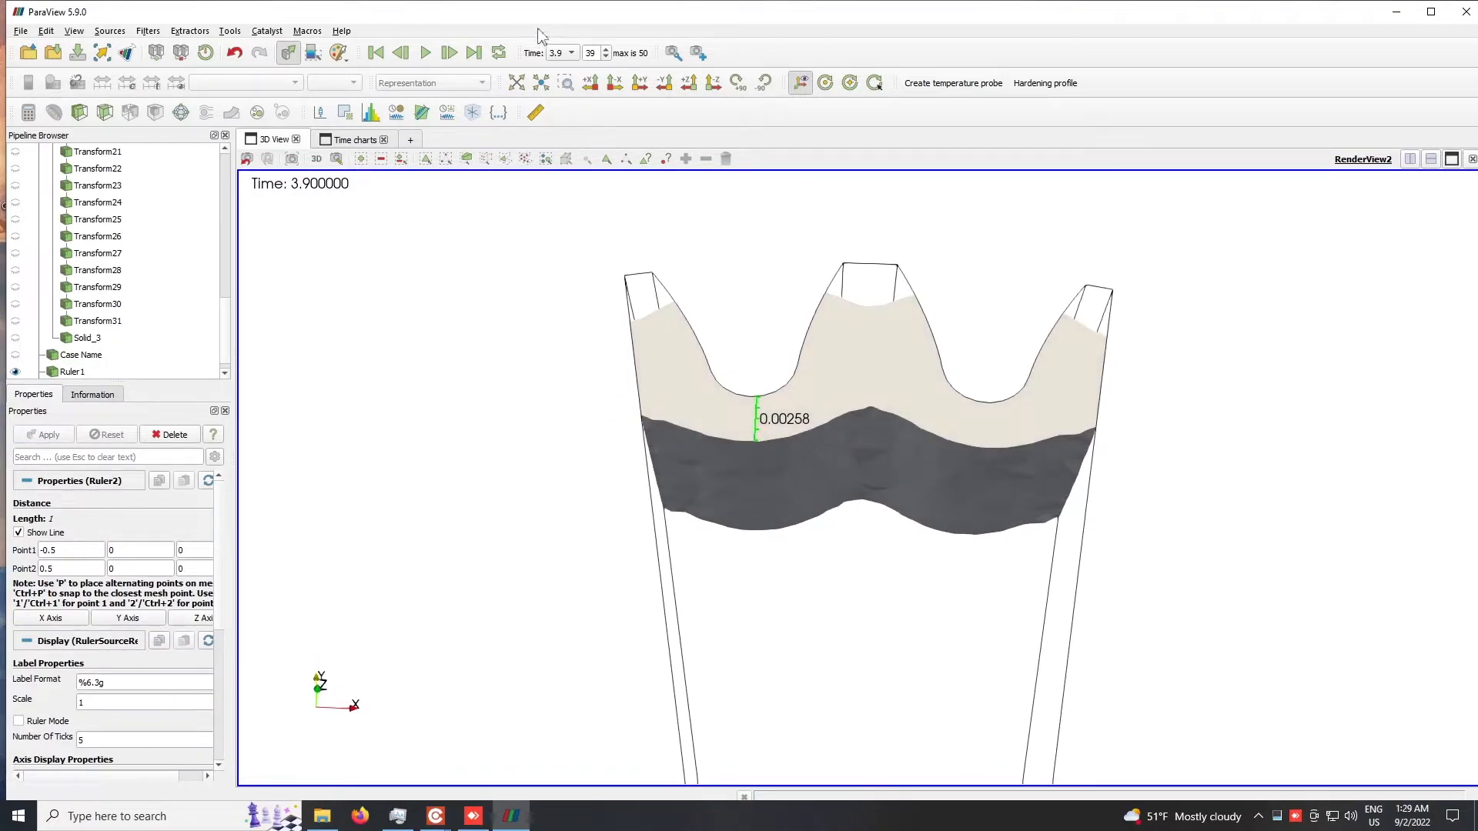
Step: At the last frame, place Ruler2's Point1 on the hardened layer's lower boundary beneath the middle tooth and Point2 on the tooth's tip
{"action": "left_click", "coordinate": [474, 52]}
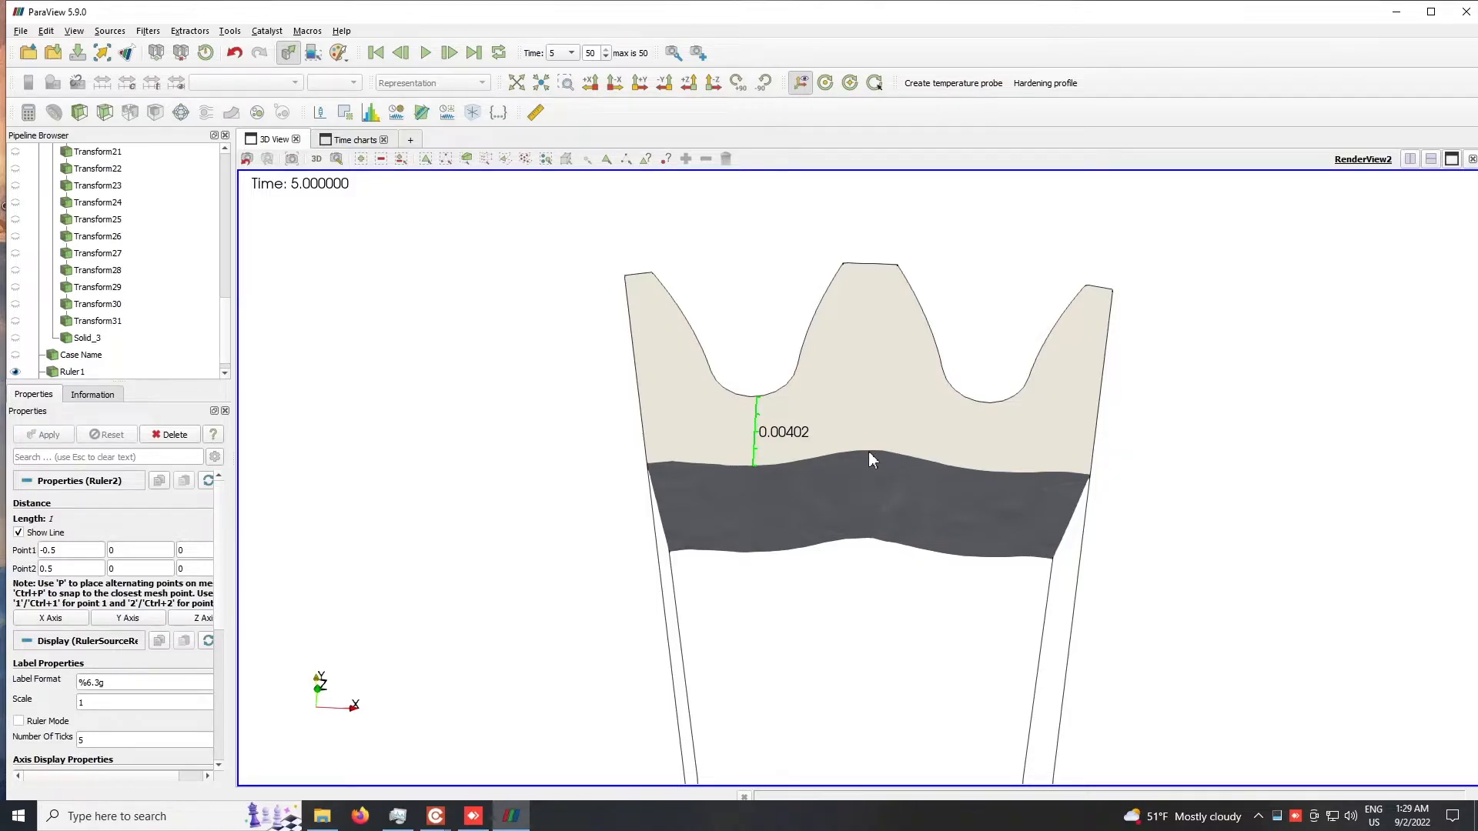
{"action": "key", "text": "p"}
{"action": "left_click_drag", "start_coordinate": [901, 375], "coordinate": [893, 445]}
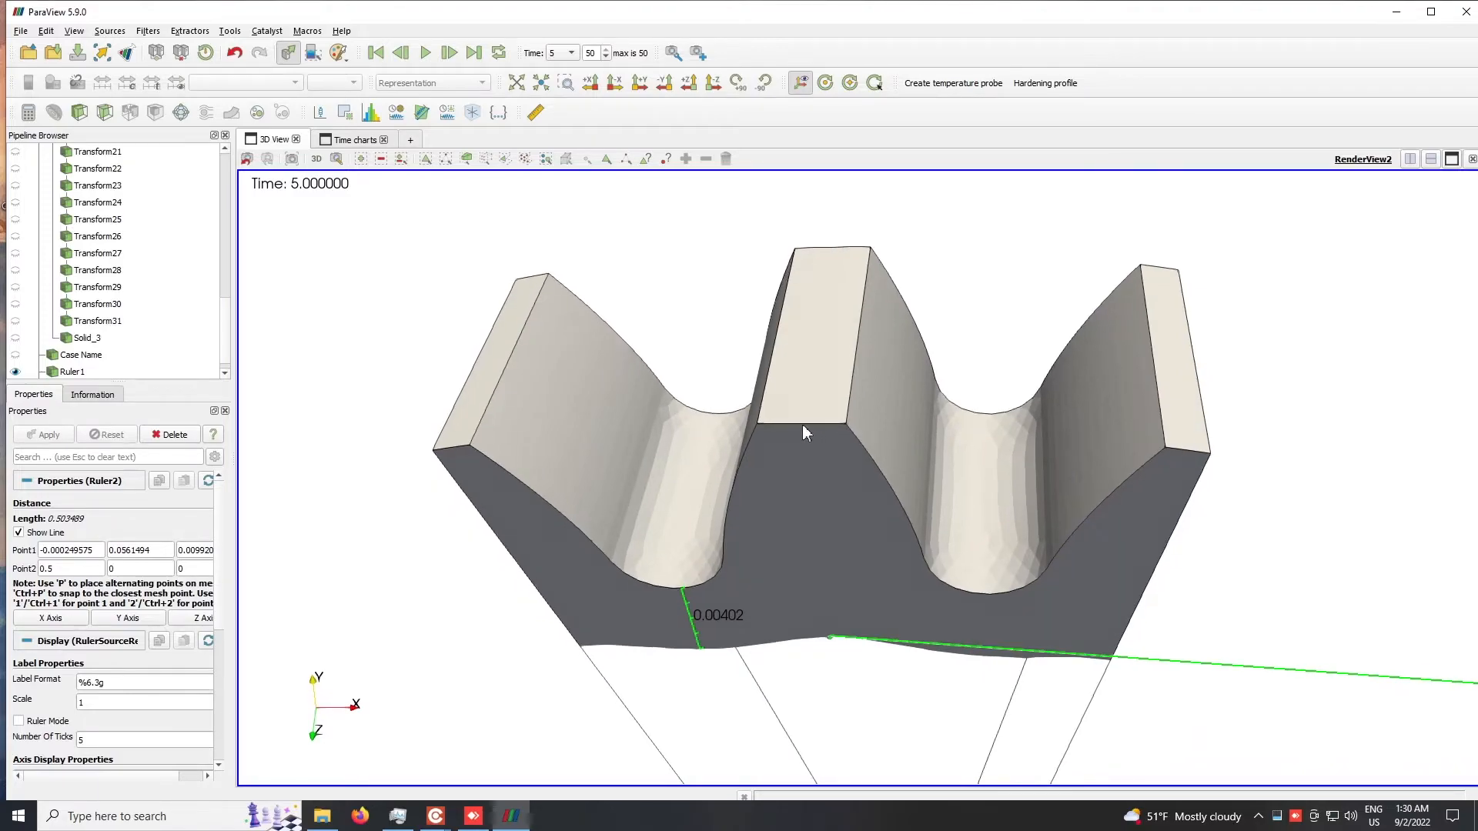
{"action": "key", "text": "p"}
{"action": "left_click_drag", "start_coordinate": [893, 483], "coordinate": [903, 441]}
Step: Align Ruler2 by setting both points' Z coordinates to 0.01 and copying Point1's X coordinate, -0.00024957515415735543, to Point2
{"action": "double_click", "coordinate": [186, 572]}
{"action": "type", "text": "0.01"}
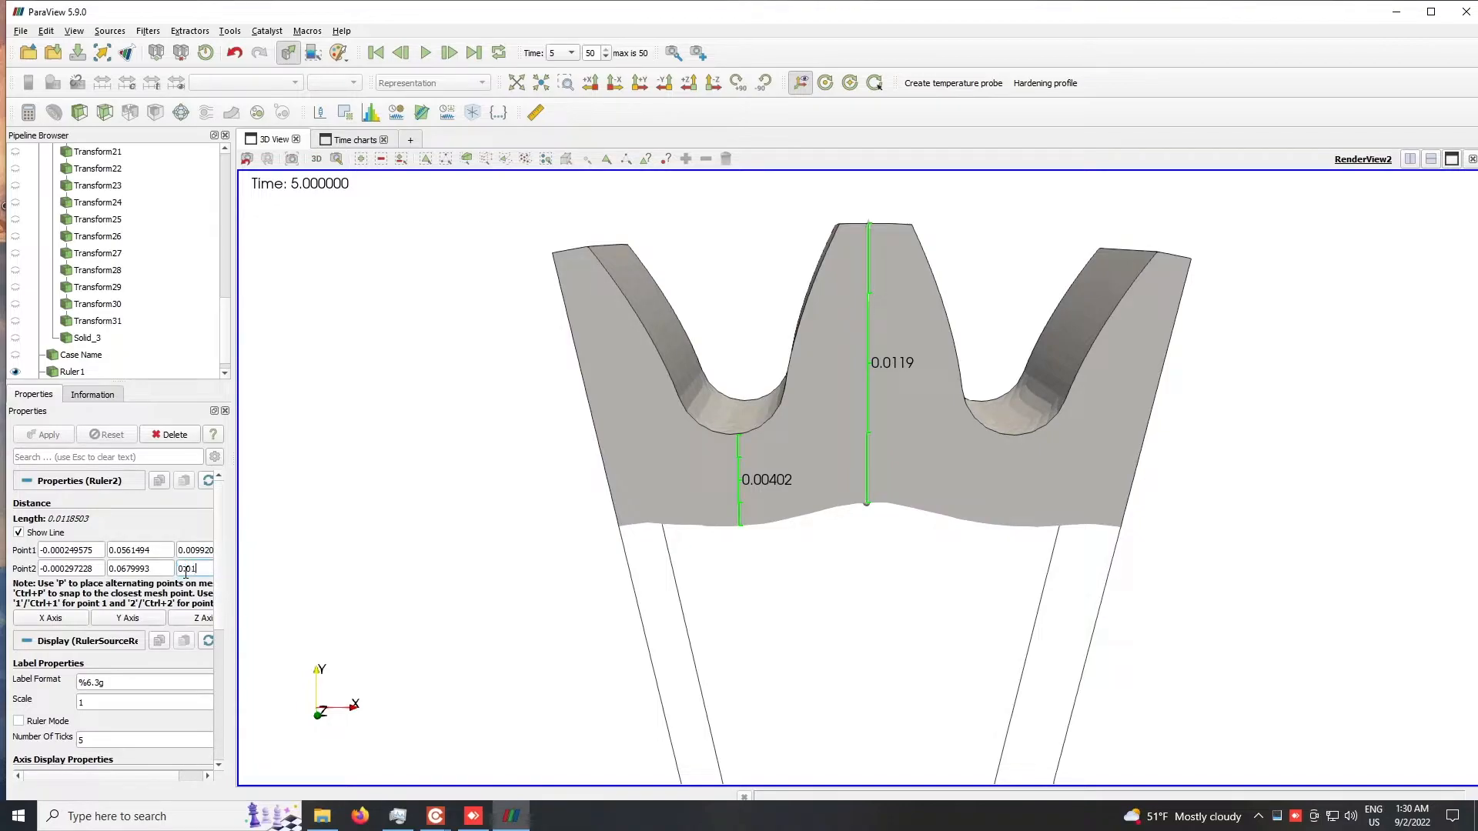
{"action": "double_click", "coordinate": [195, 553]}
{"action": "type", "text": "0.01"}
{"action": "double_click", "coordinate": [81, 549]}
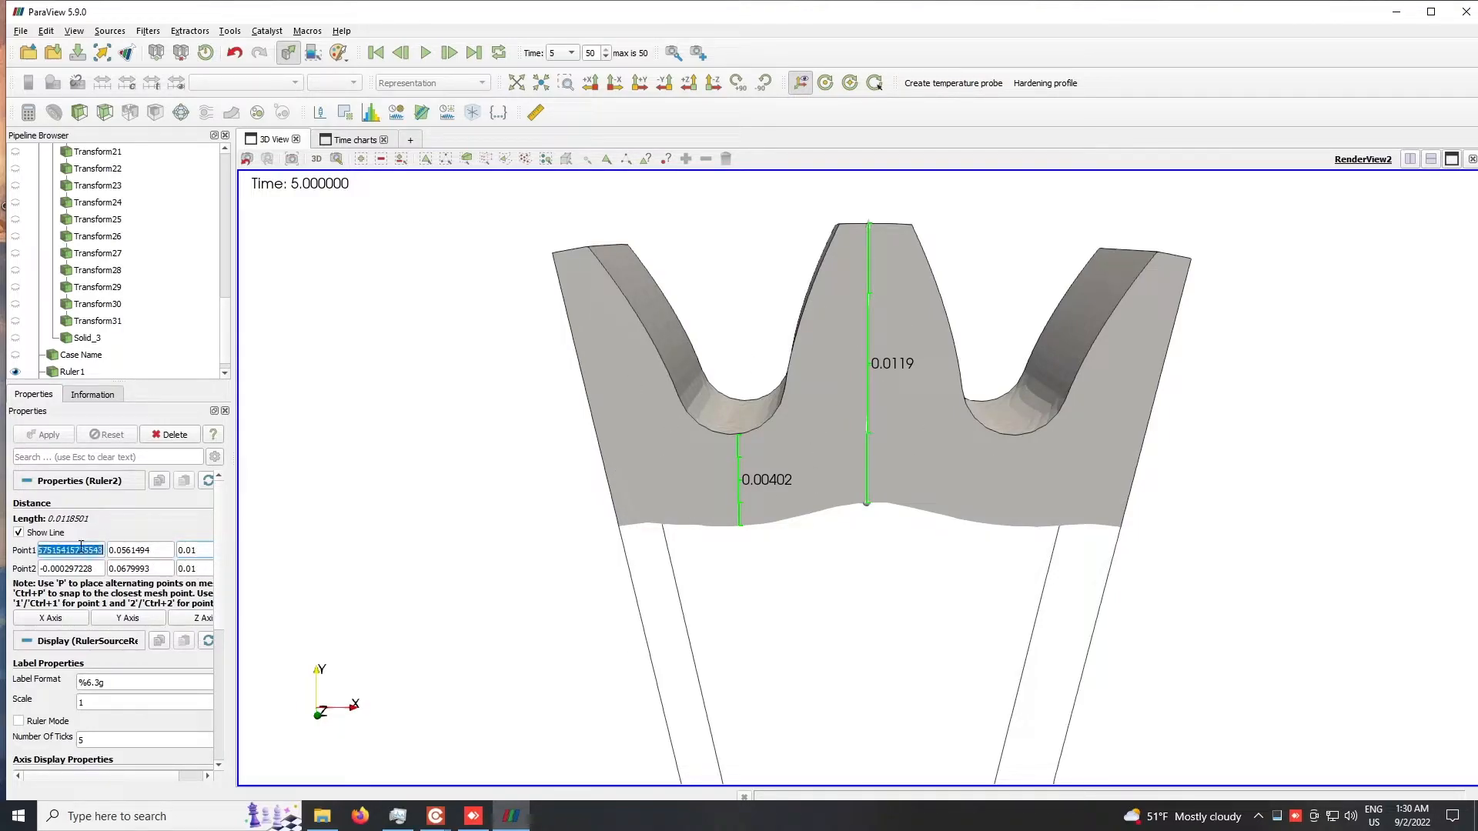
{"action": "double_click", "coordinate": [75, 570]}
{"action": "type", "text": "-0.00024957515415735543"}
{"action": "left_click", "coordinate": [156, 528]}
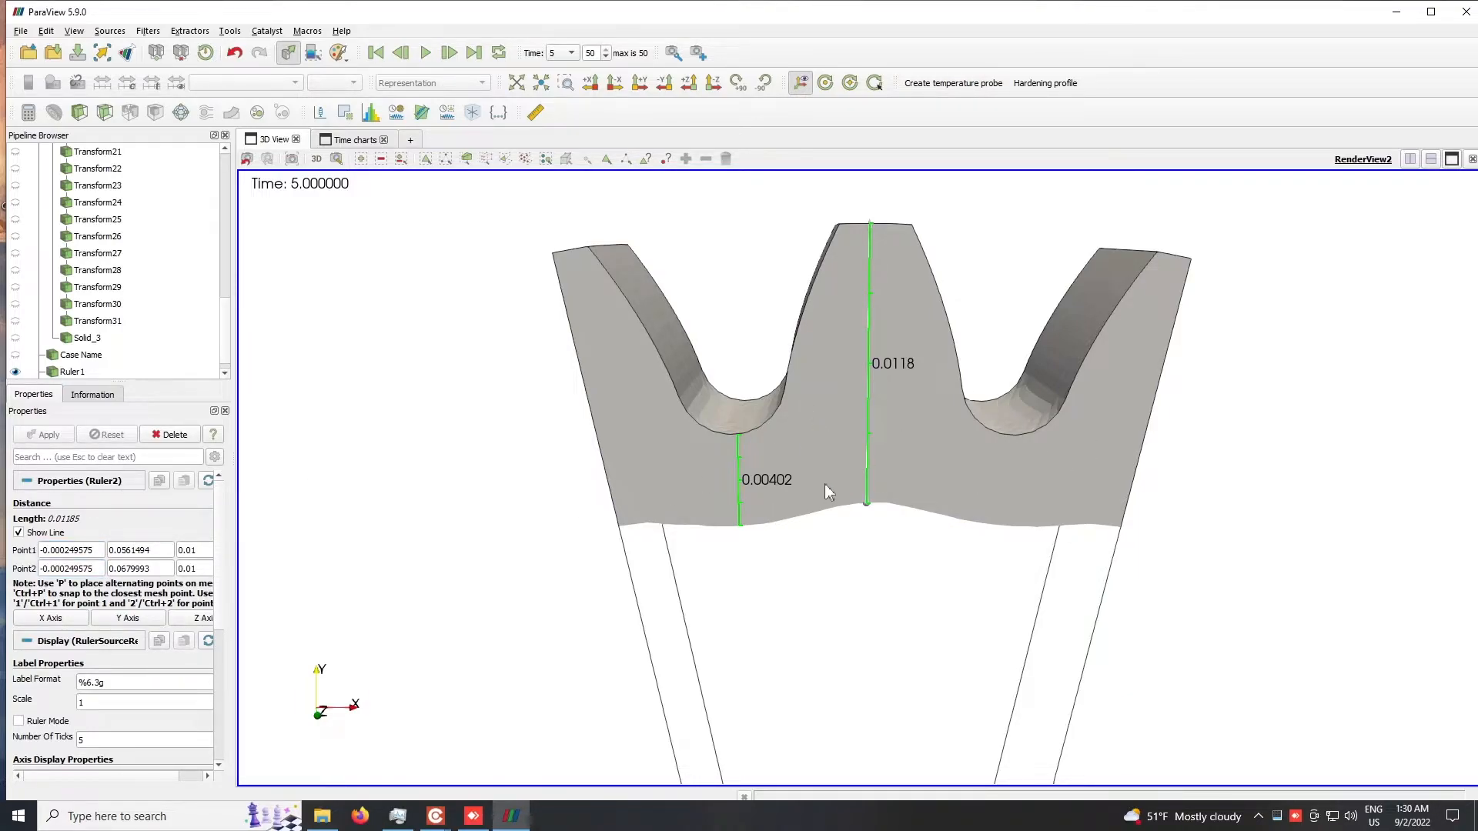
Step: Reopen the Animation View and add animation tracks for Ruler2's Point1 (1) and Point2 (1)
{"action": "left_click_drag", "start_coordinate": [825, 481], "coordinate": [893, 325]}
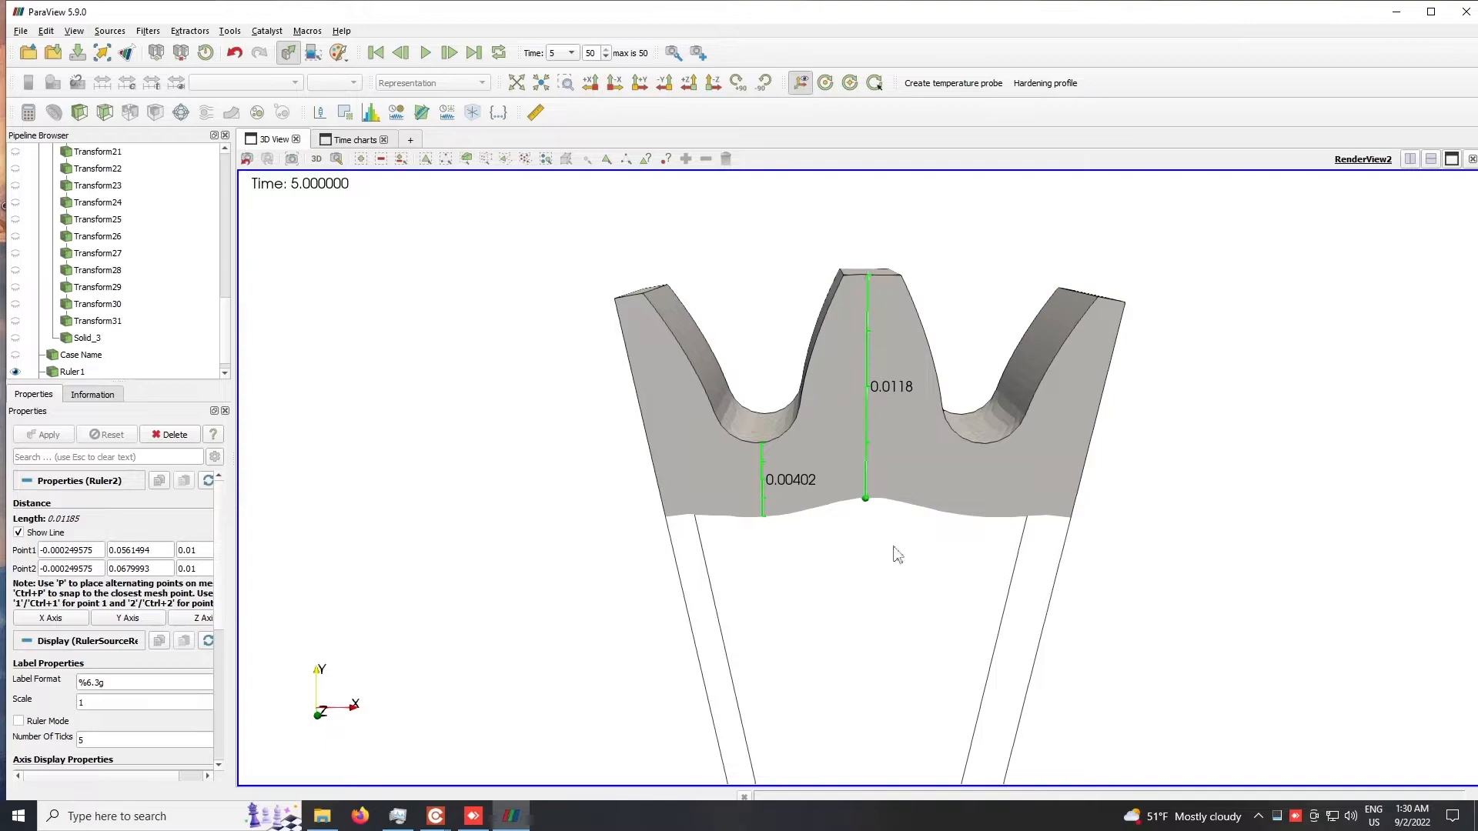
{"action": "scroll", "coordinate": [897, 616], "scroll_direction": "down", "scroll_amount": 3}
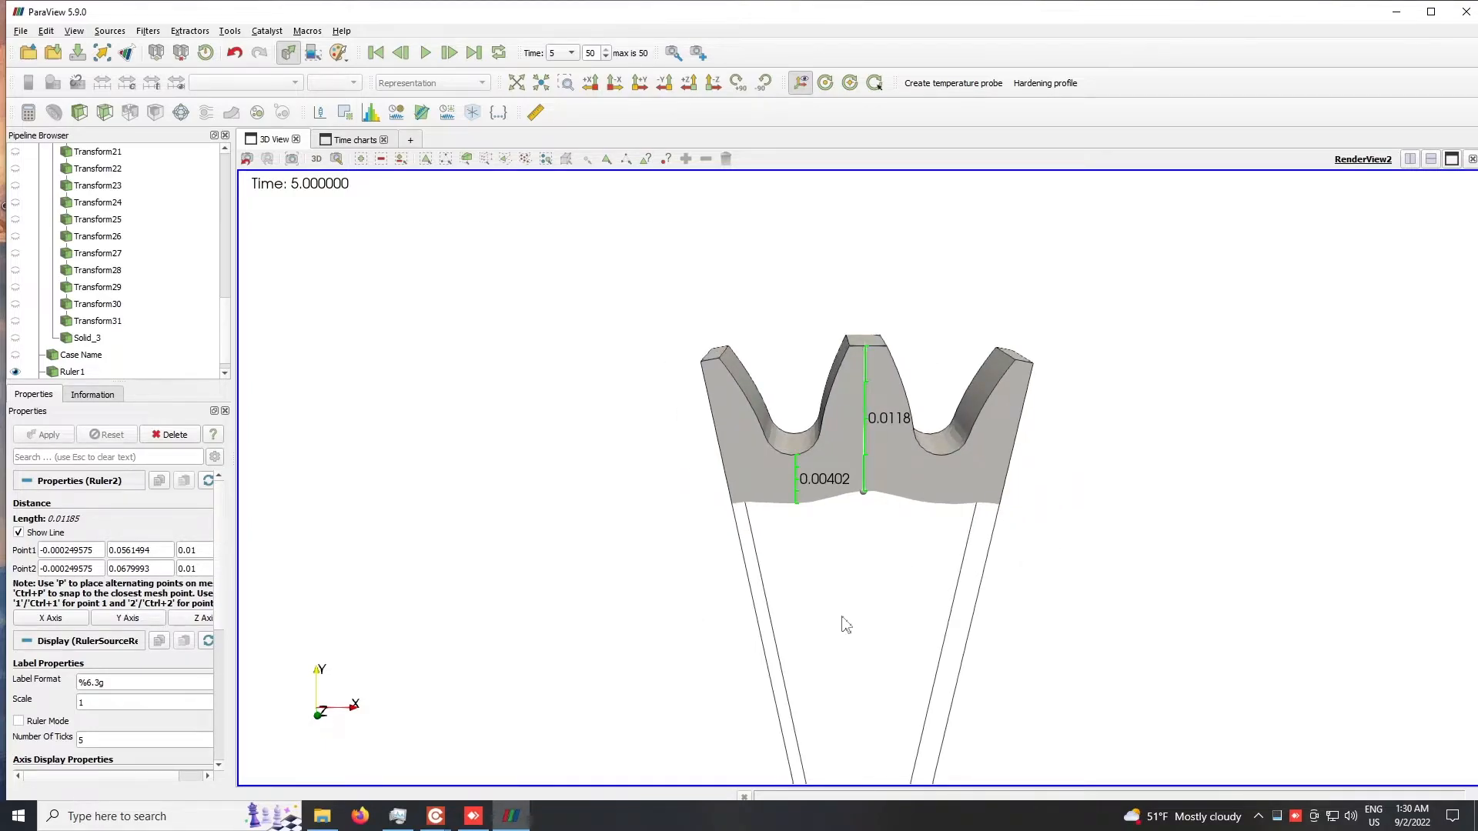
{"action": "scroll", "coordinate": [841, 630], "scroll_direction": "up", "scroll_amount": 1}
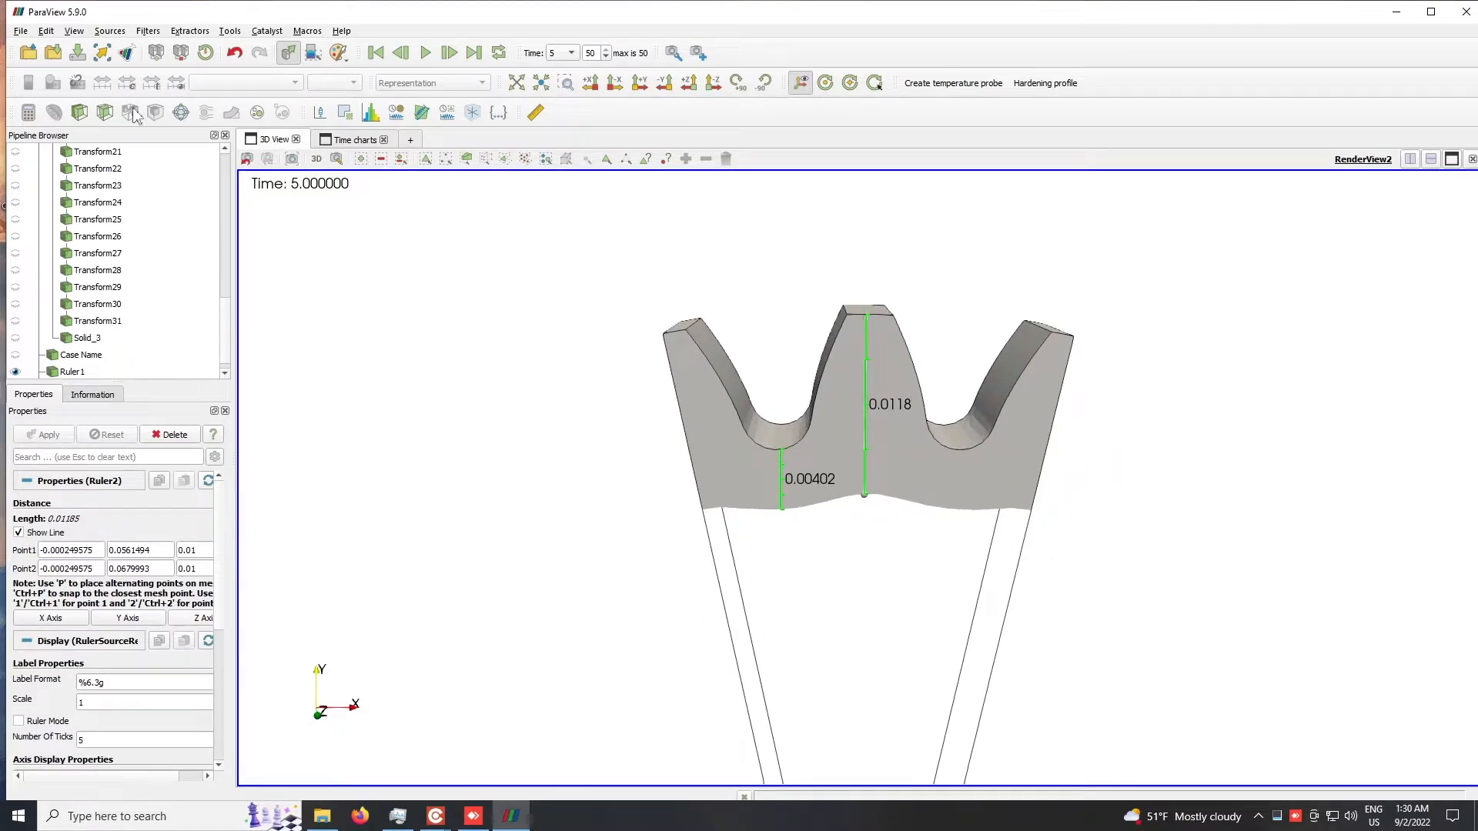
{"action": "left_click", "coordinate": [74, 31]}
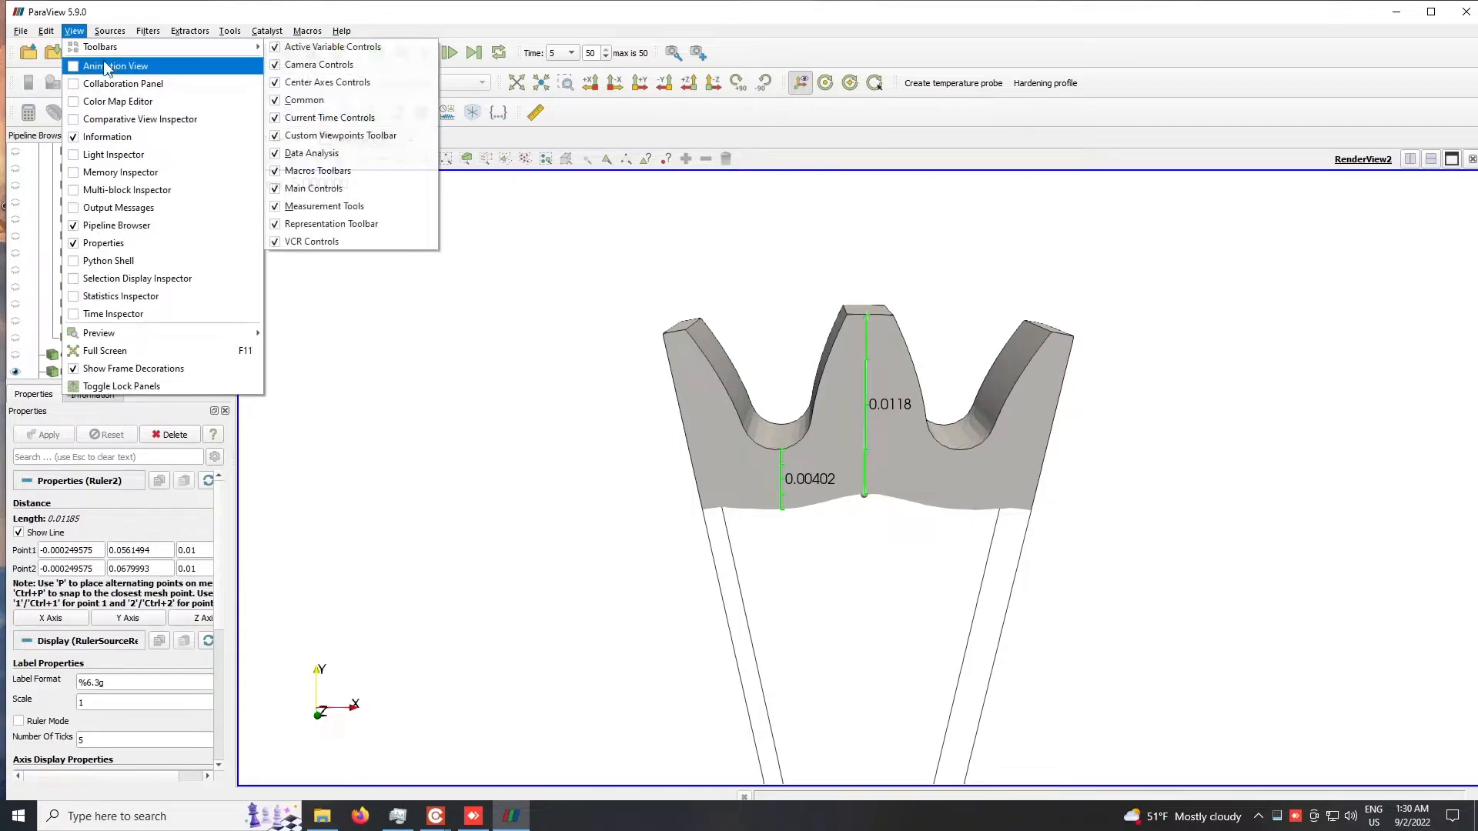
{"action": "left_click", "coordinate": [116, 61]}
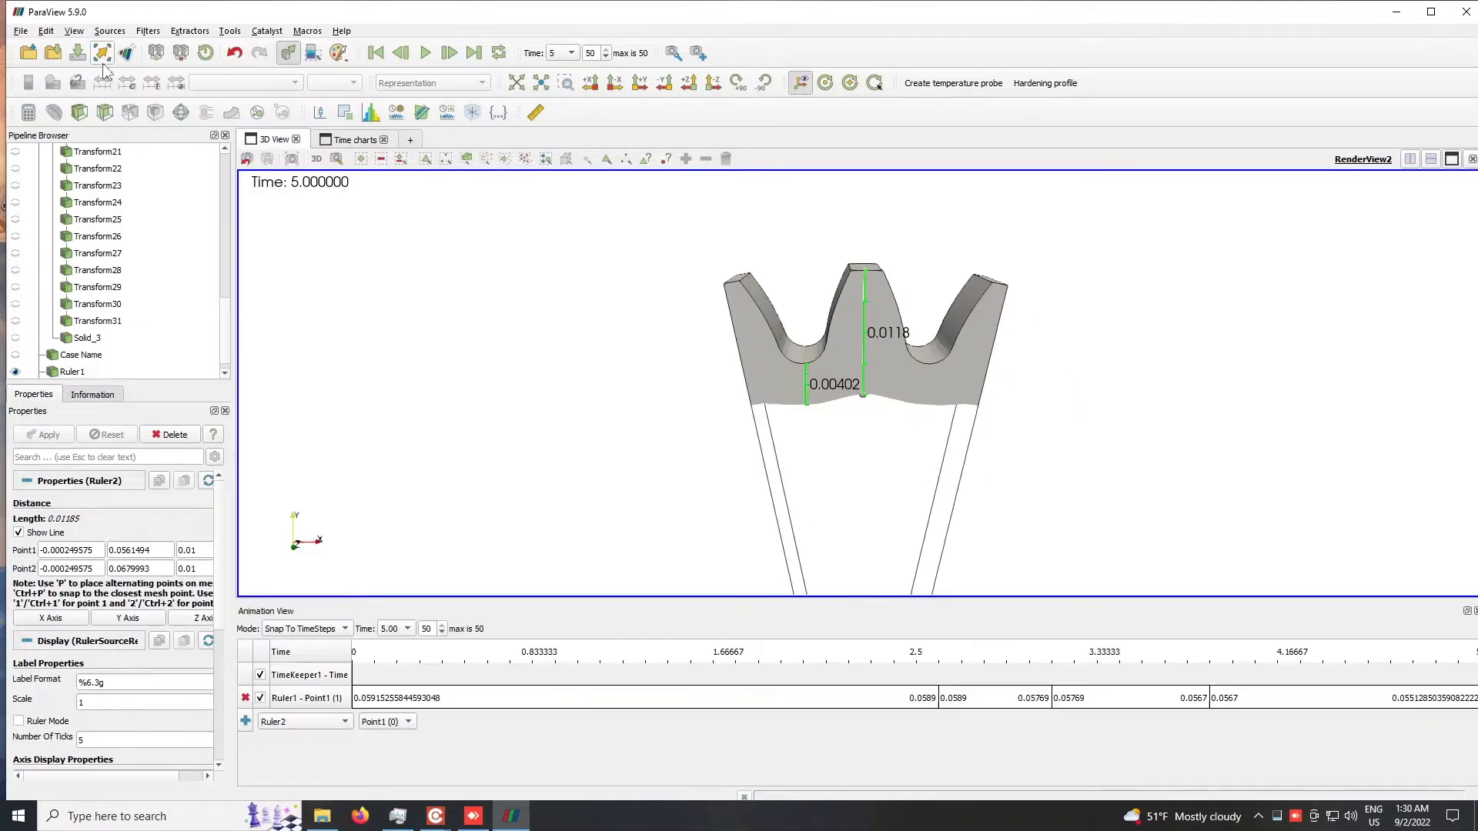
{"action": "left_click", "coordinate": [387, 722]}
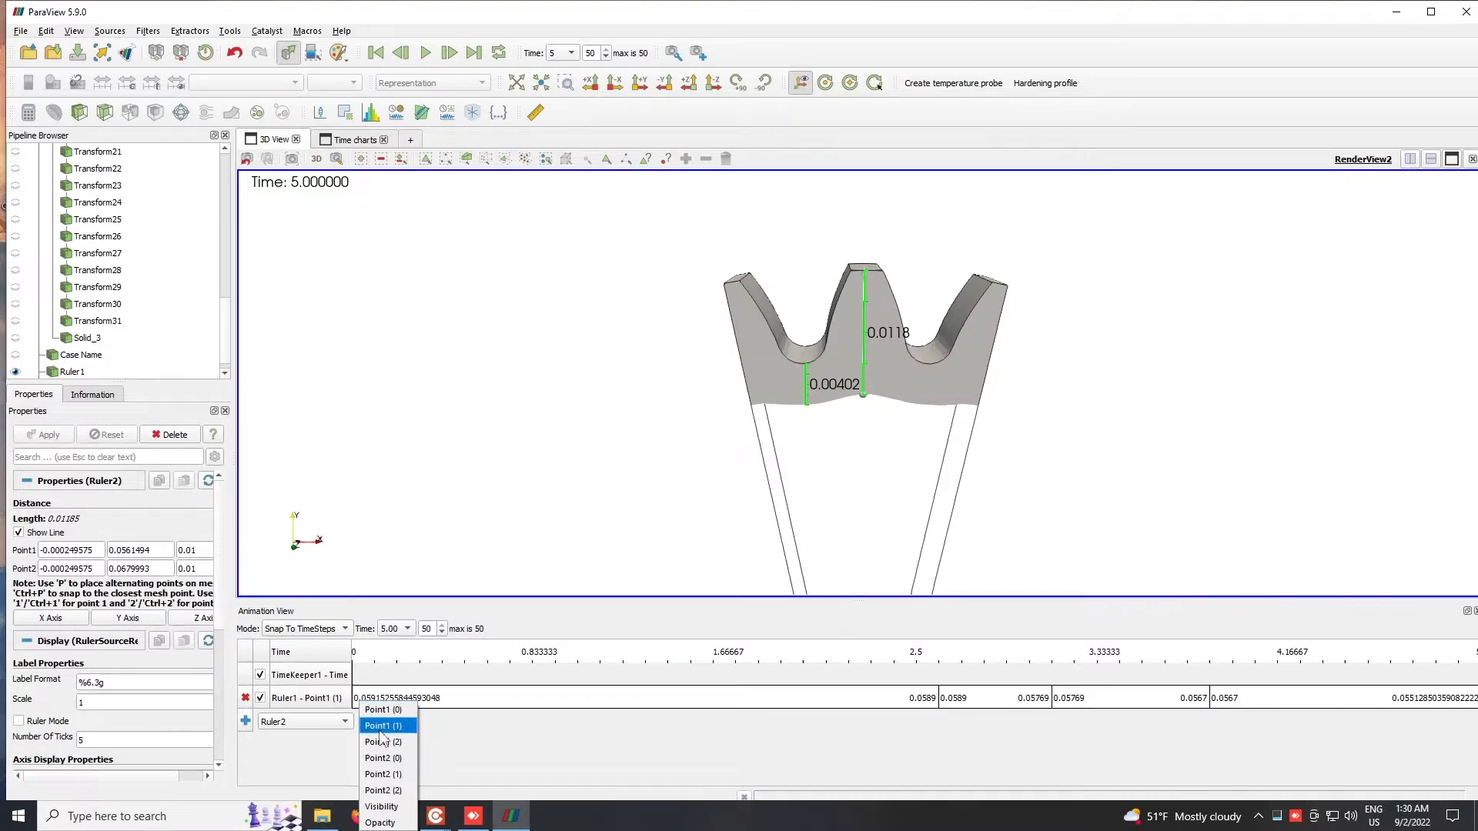
{"action": "left_click", "coordinate": [384, 726]}
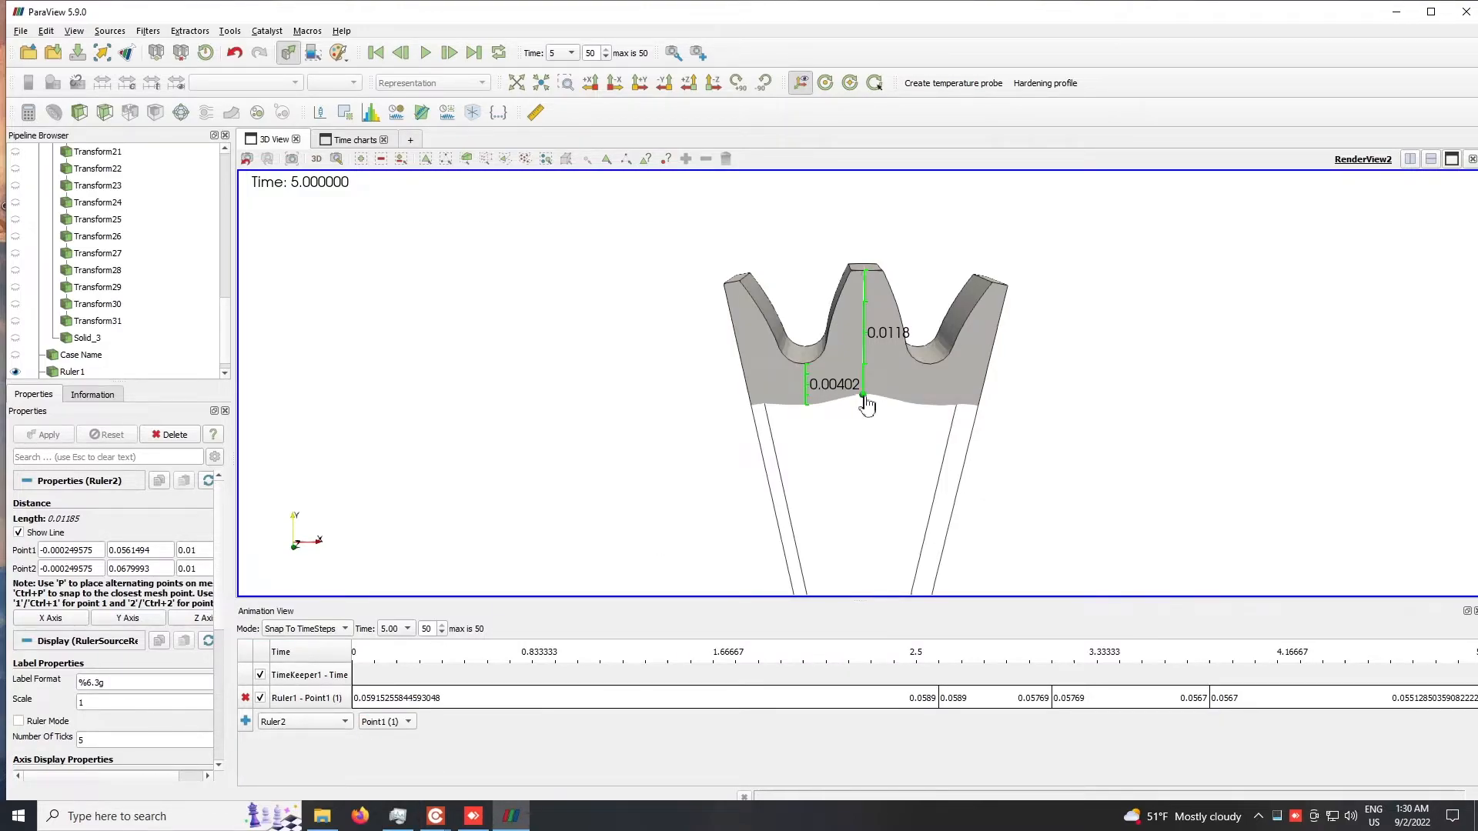
{"action": "left_click", "coordinate": [246, 722]}
{"action": "left_click", "coordinate": [385, 744]}
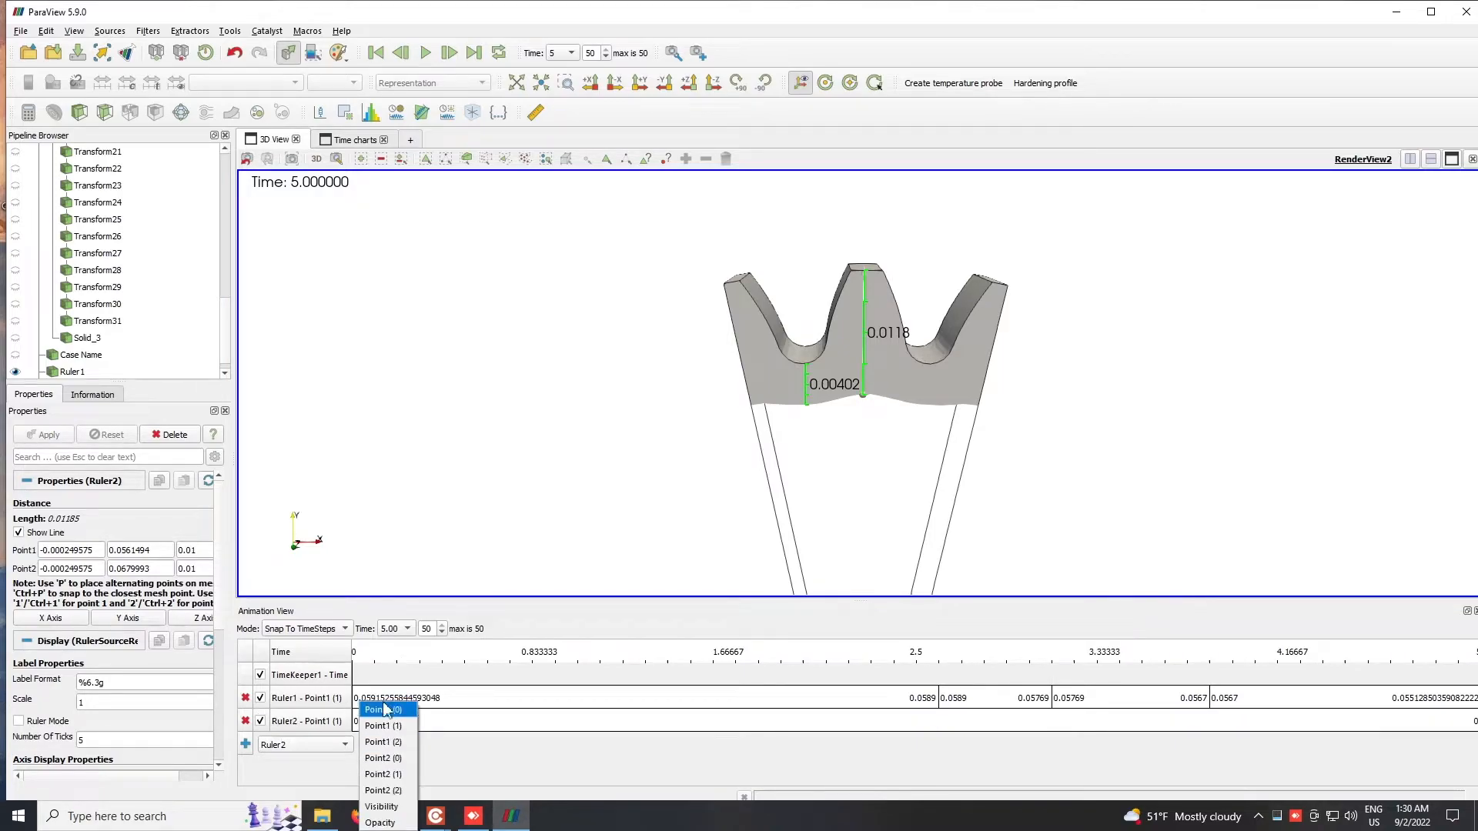
{"action": "left_click", "coordinate": [395, 776]}
{"action": "left_click", "coordinate": [247, 744]}
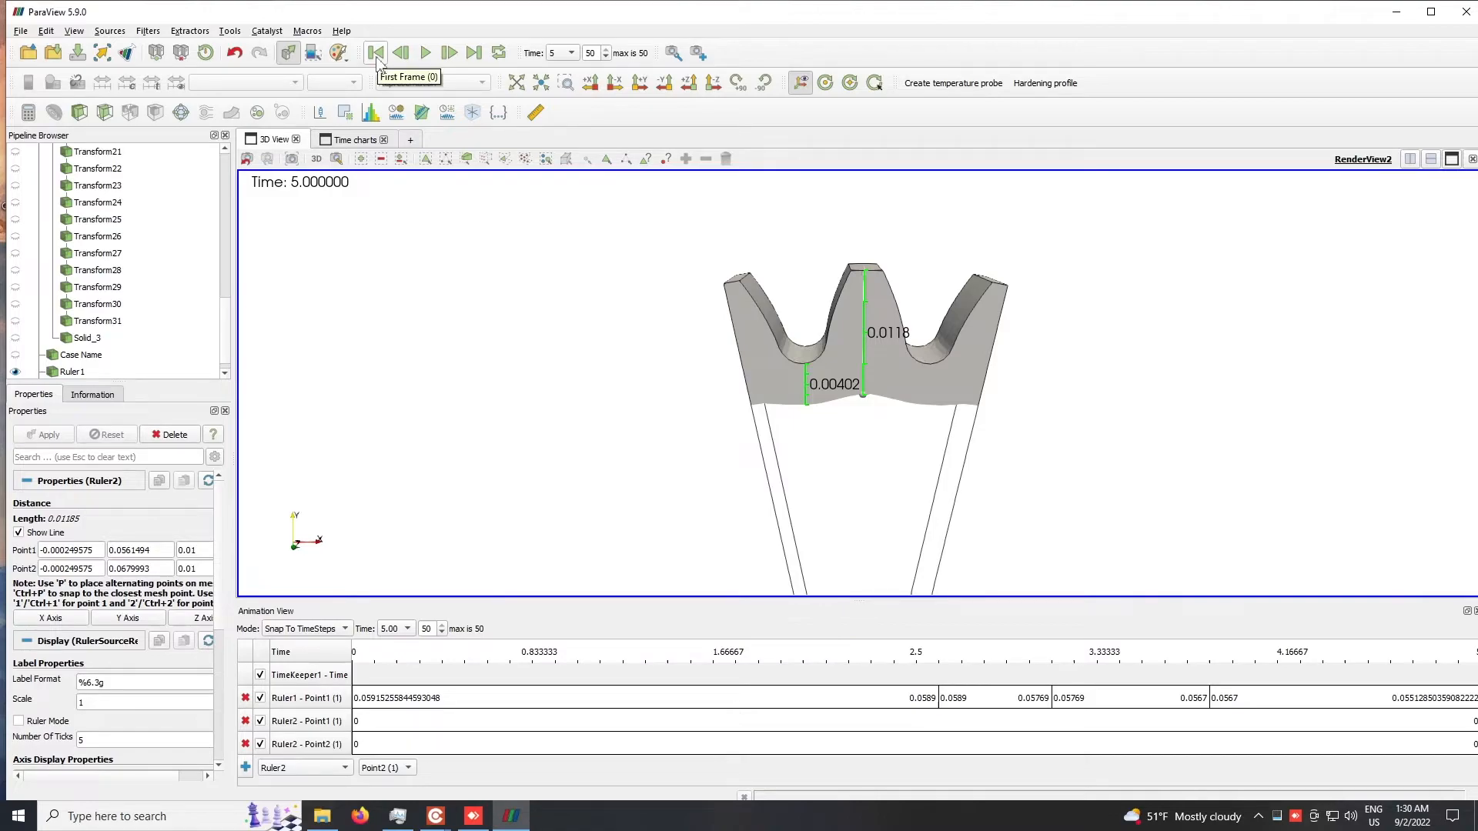
Step: Go to time 2.8 and step forward to 2.9 to examine the hardening at the middle tooth
{"action": "left_click", "coordinate": [570, 52]}
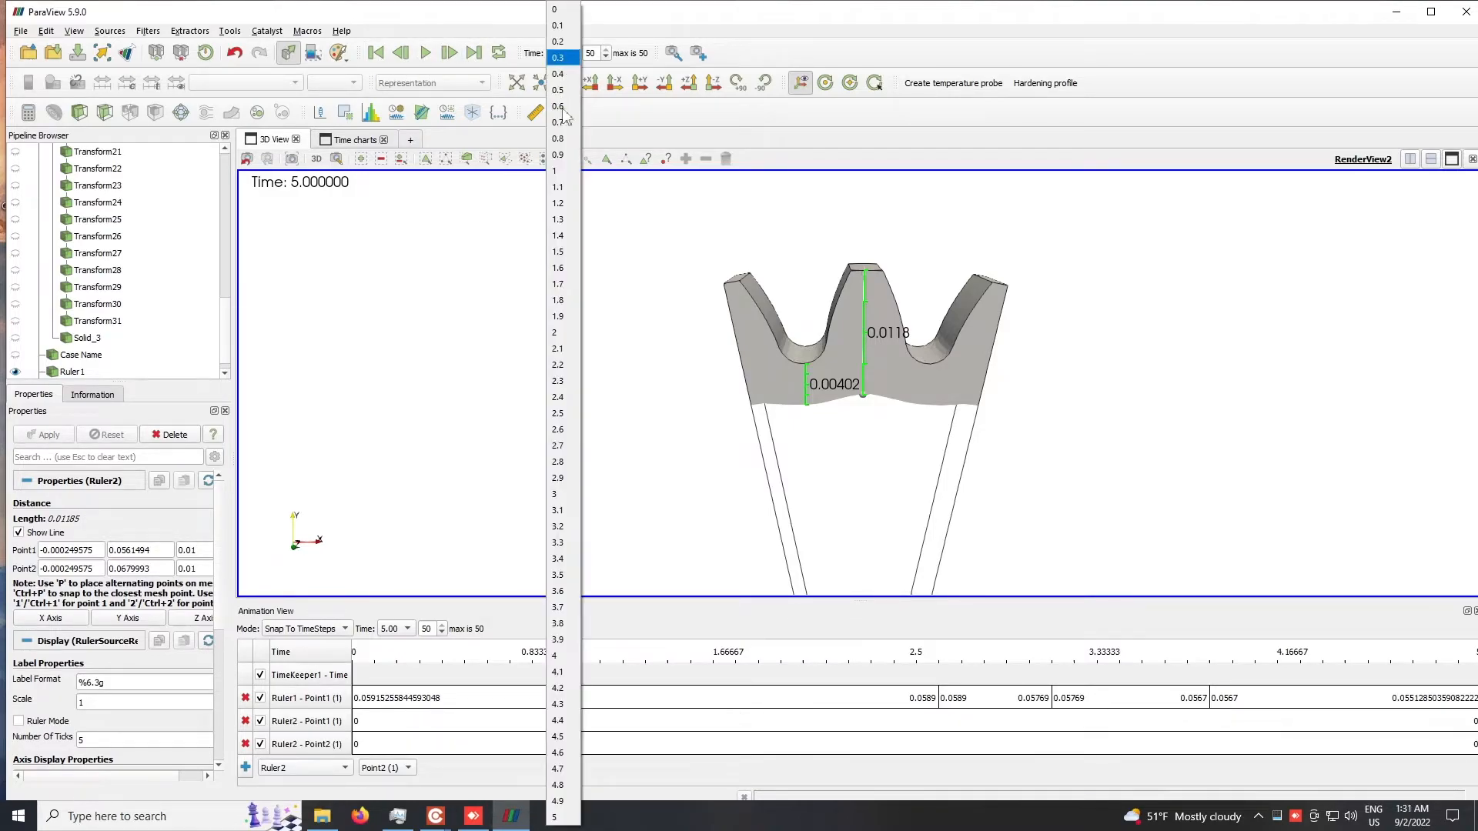
{"action": "left_click", "coordinate": [569, 464]}
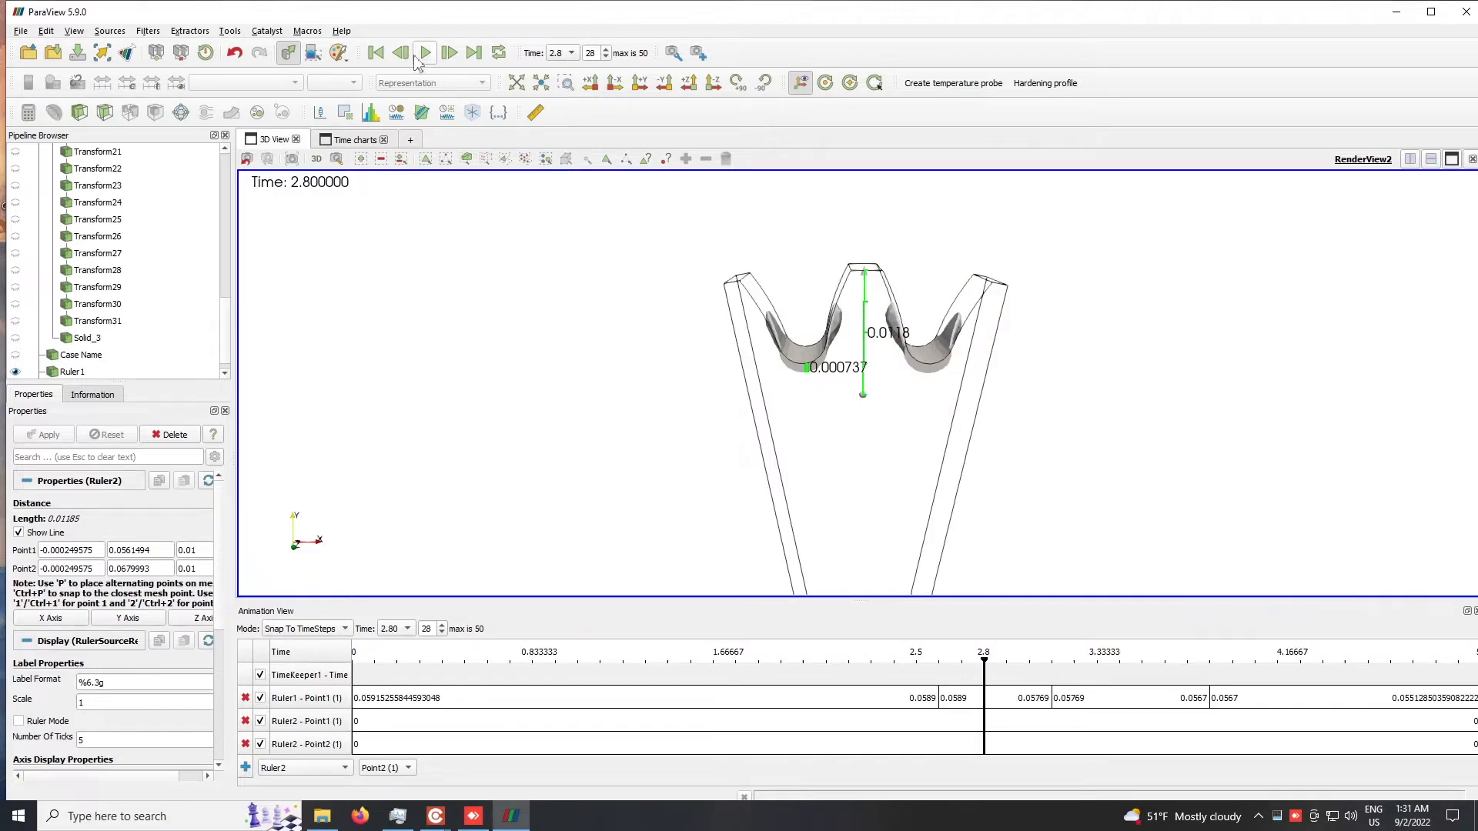
{"action": "left_click", "coordinate": [448, 56]}
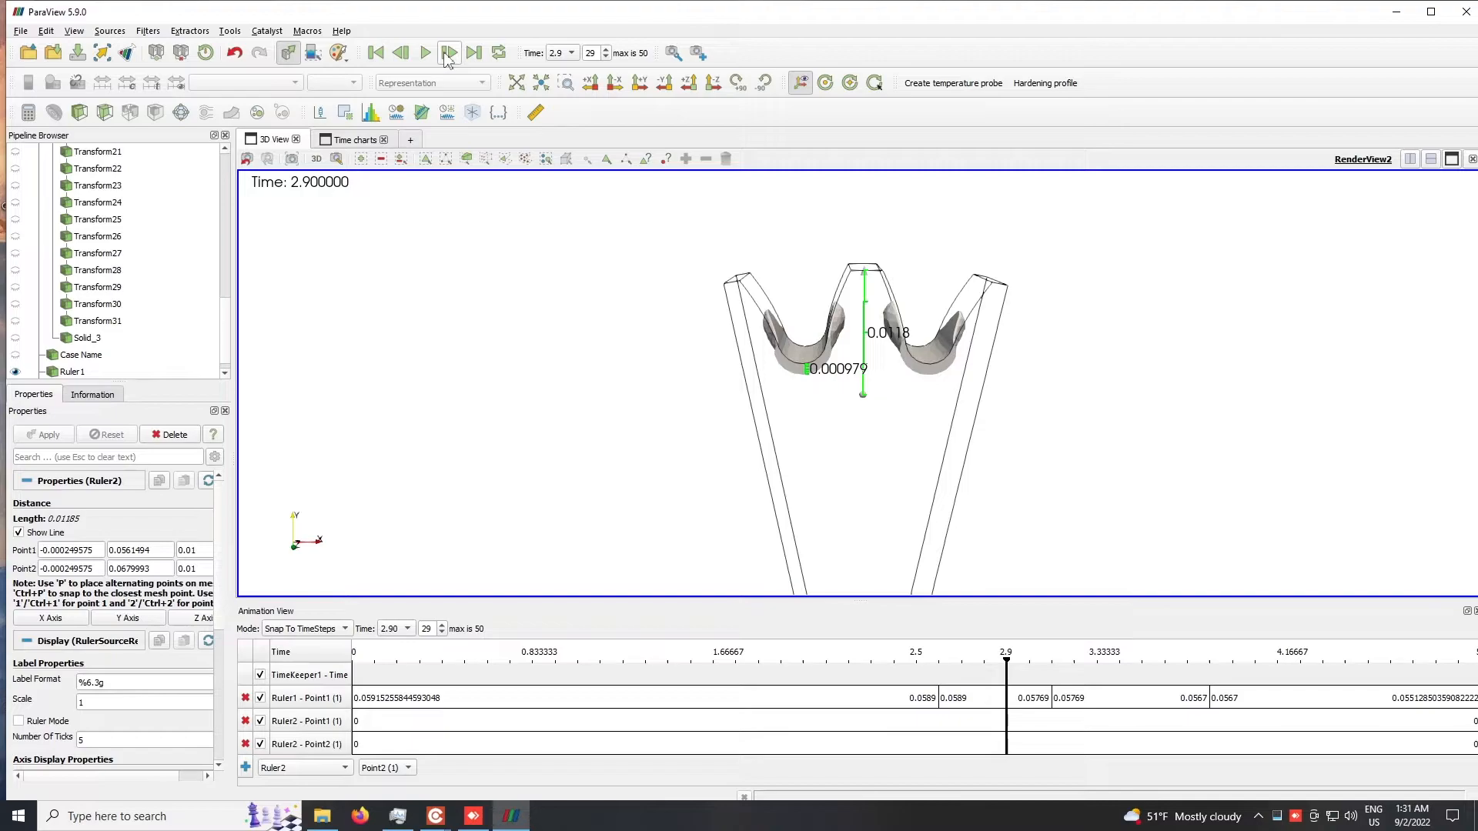
Step: In the Ruler2 - Point1 (1) track, set the time 0 keyframe's value to 0 and its interpolation to Step
{"action": "double_click", "coordinate": [612, 725]}
{"action": "double_click", "coordinate": [726, 297]}
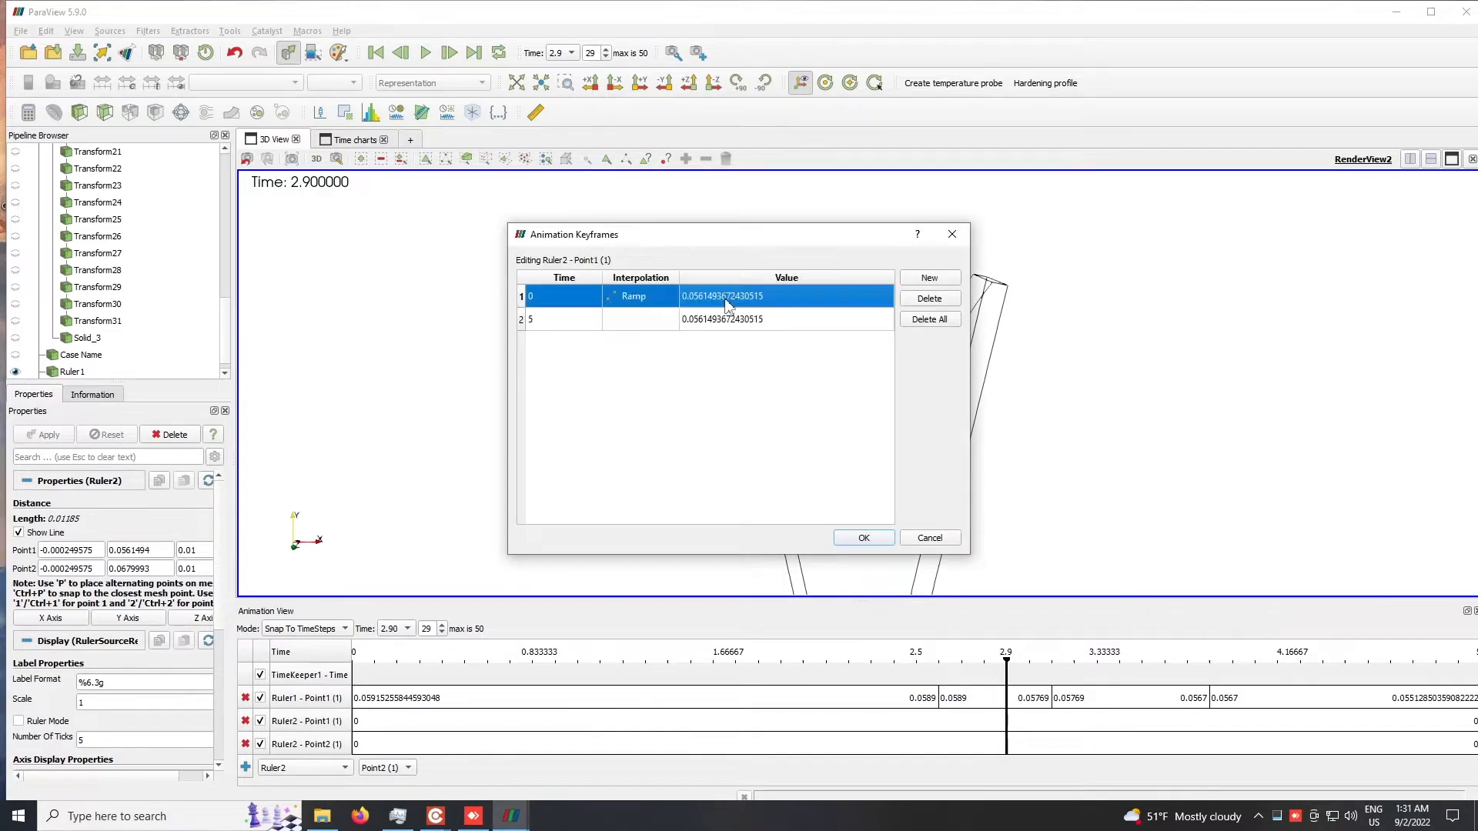
{"action": "type", "text": "0"}
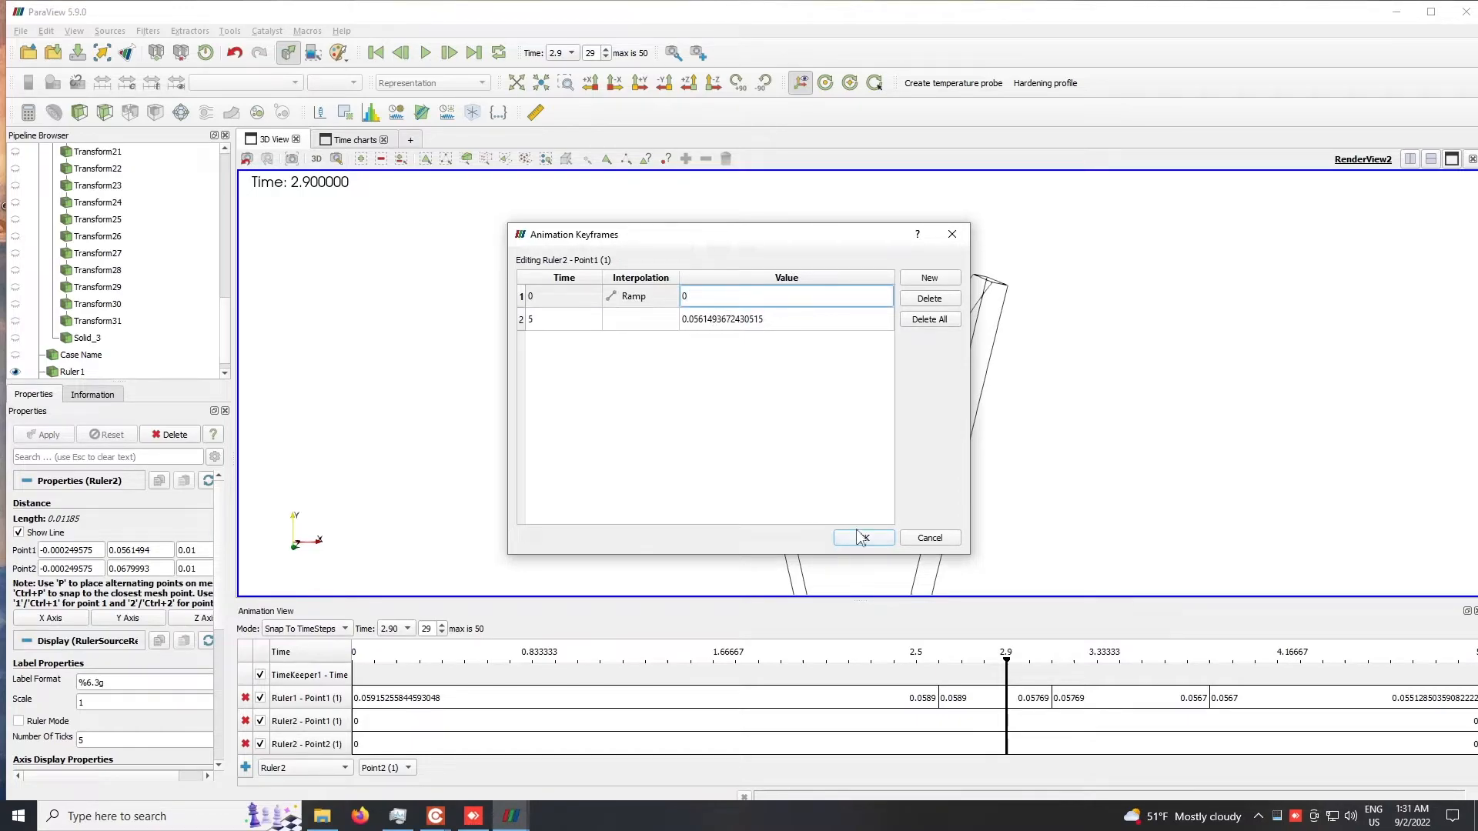
{"action": "left_click", "coordinate": [637, 303]}
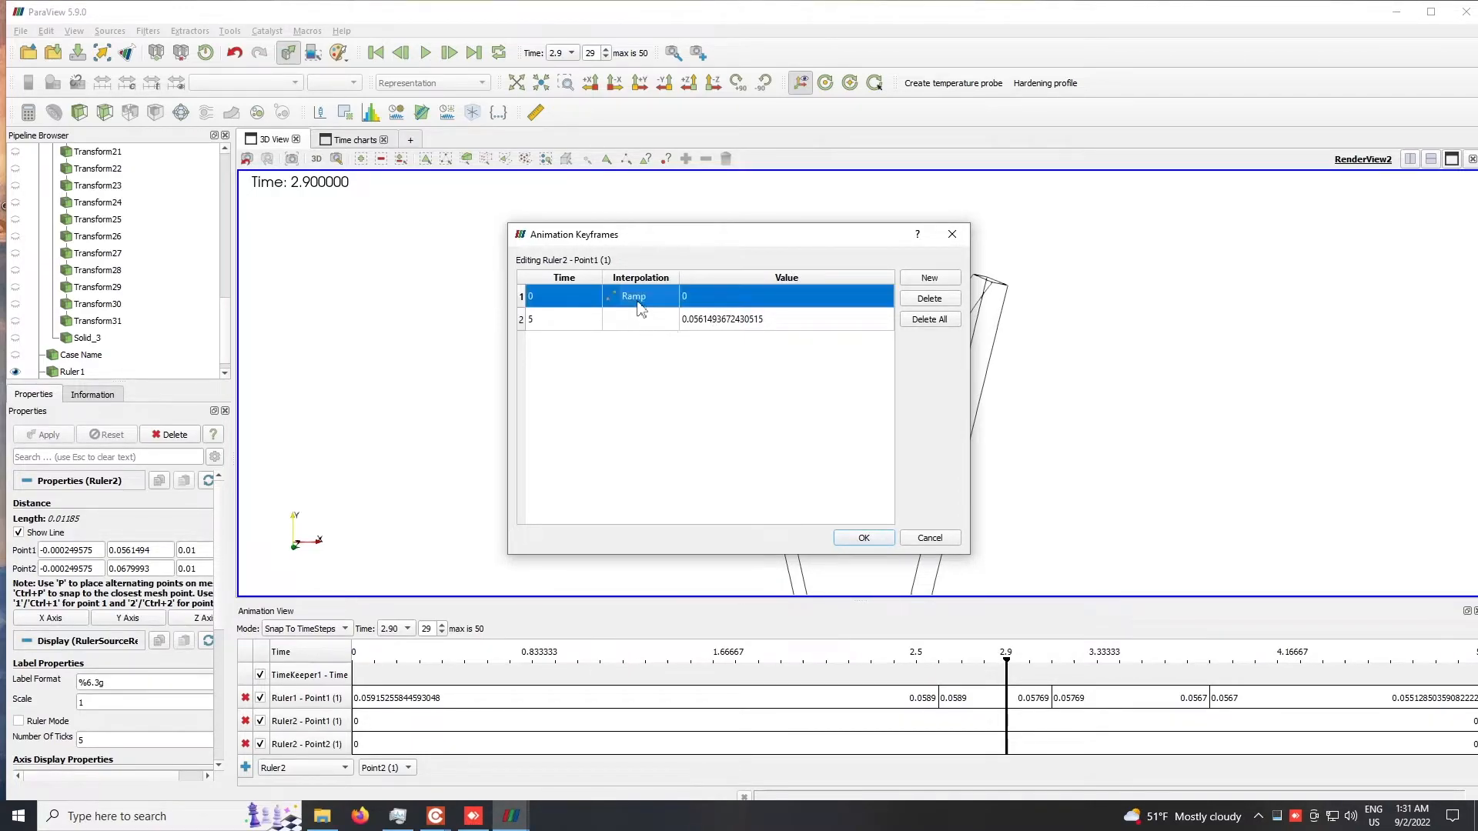
{"action": "double_click", "coordinate": [645, 304]}
{"action": "left_click", "coordinate": [819, 361]}
{"action": "left_click", "coordinate": [762, 413]}
{"action": "left_click", "coordinate": [795, 403]}
{"action": "left_click", "coordinate": [864, 537]}
Step: In the Ruler2 - Point2 (1) track, set the time 0 keyframe's interpolation to Step and its value to 0
{"action": "left_click", "coordinate": [427, 762]}
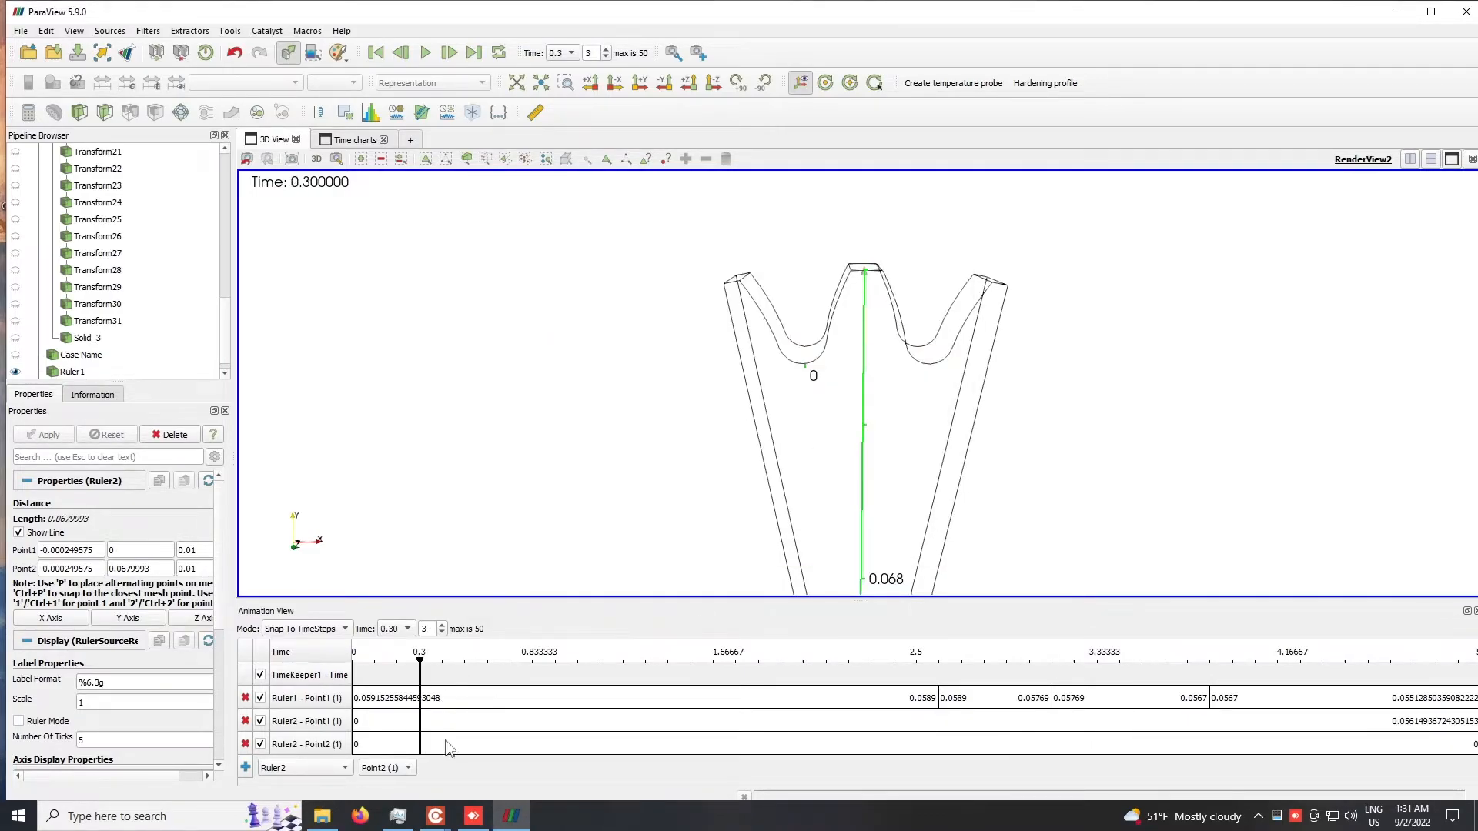
{"action": "double_click", "coordinate": [443, 744]}
{"action": "left_click", "coordinate": [622, 302]}
{"action": "double_click", "coordinate": [622, 302]}
{"action": "left_click", "coordinate": [756, 364]}
{"action": "left_click", "coordinate": [762, 413]}
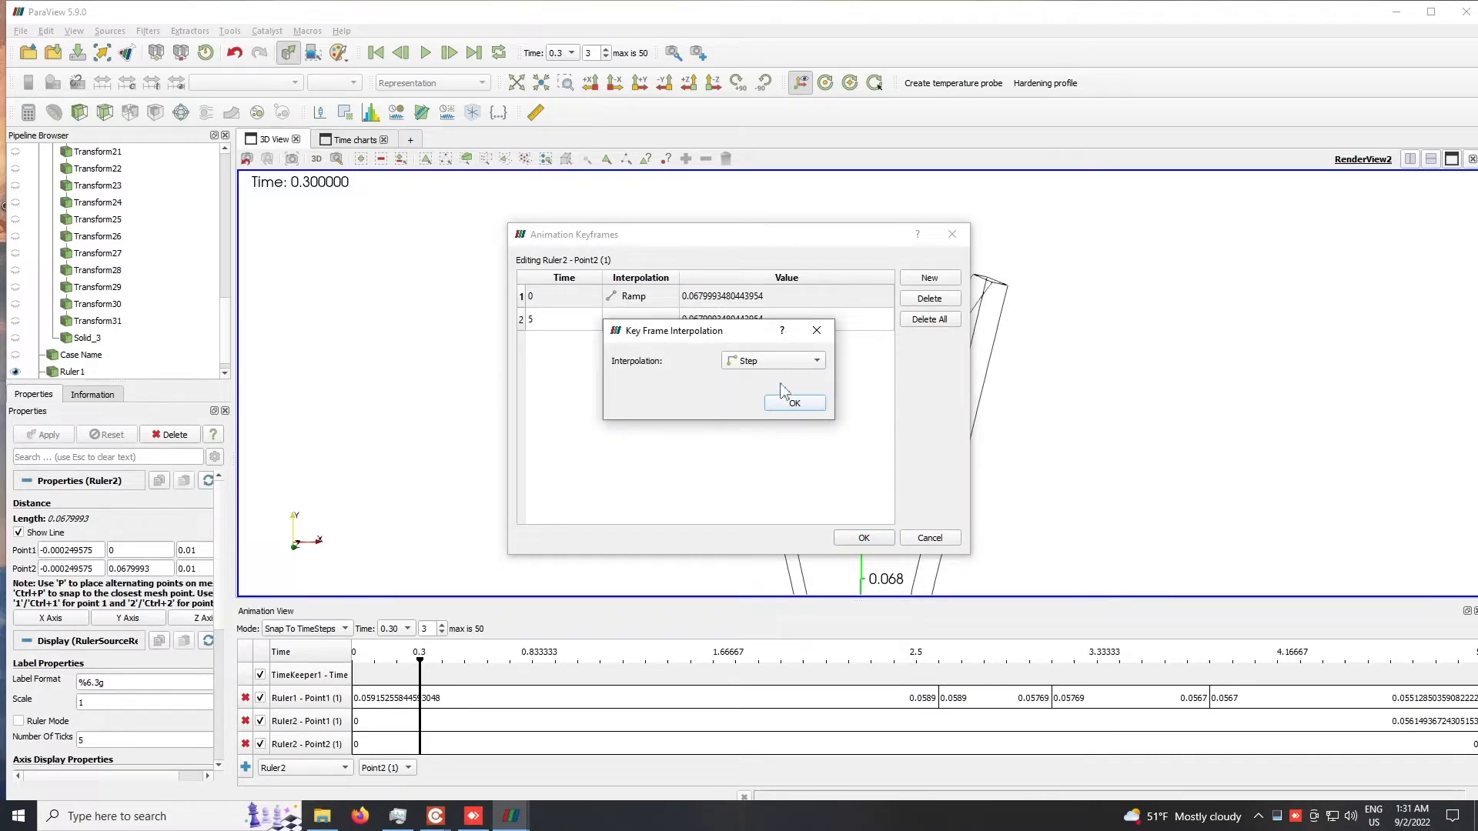
{"action": "left_click", "coordinate": [793, 402]}
{"action": "double_click", "coordinate": [752, 299]}
{"action": "type", "text": "0"}
{"action": "left_click", "coordinate": [876, 541]}
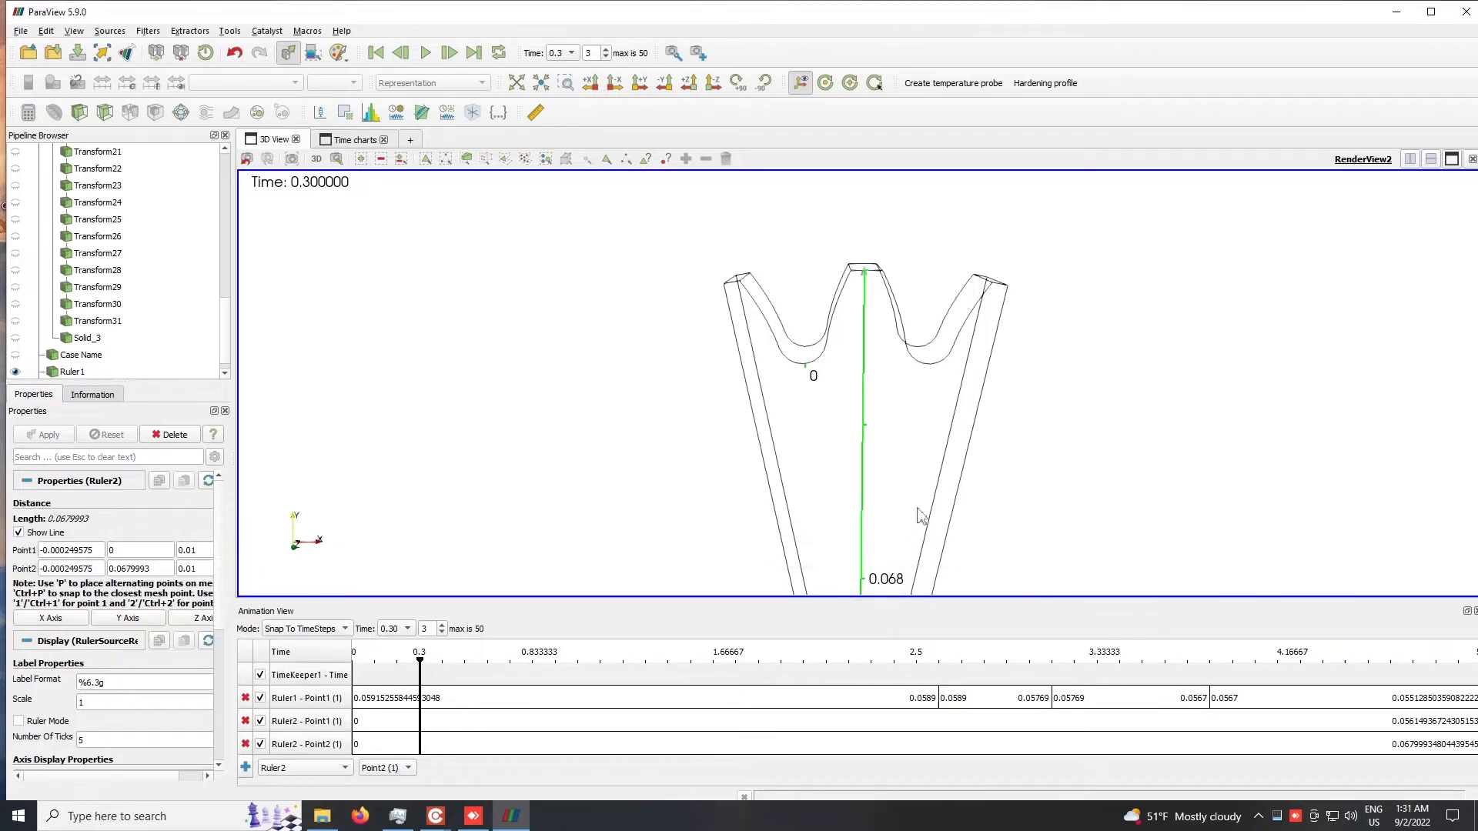
Step: Step back to time 0.2 and examine Ruler2 below the gear segment
{"action": "scroll", "coordinate": [923, 516], "scroll_direction": "down", "scroll_amount": 8}
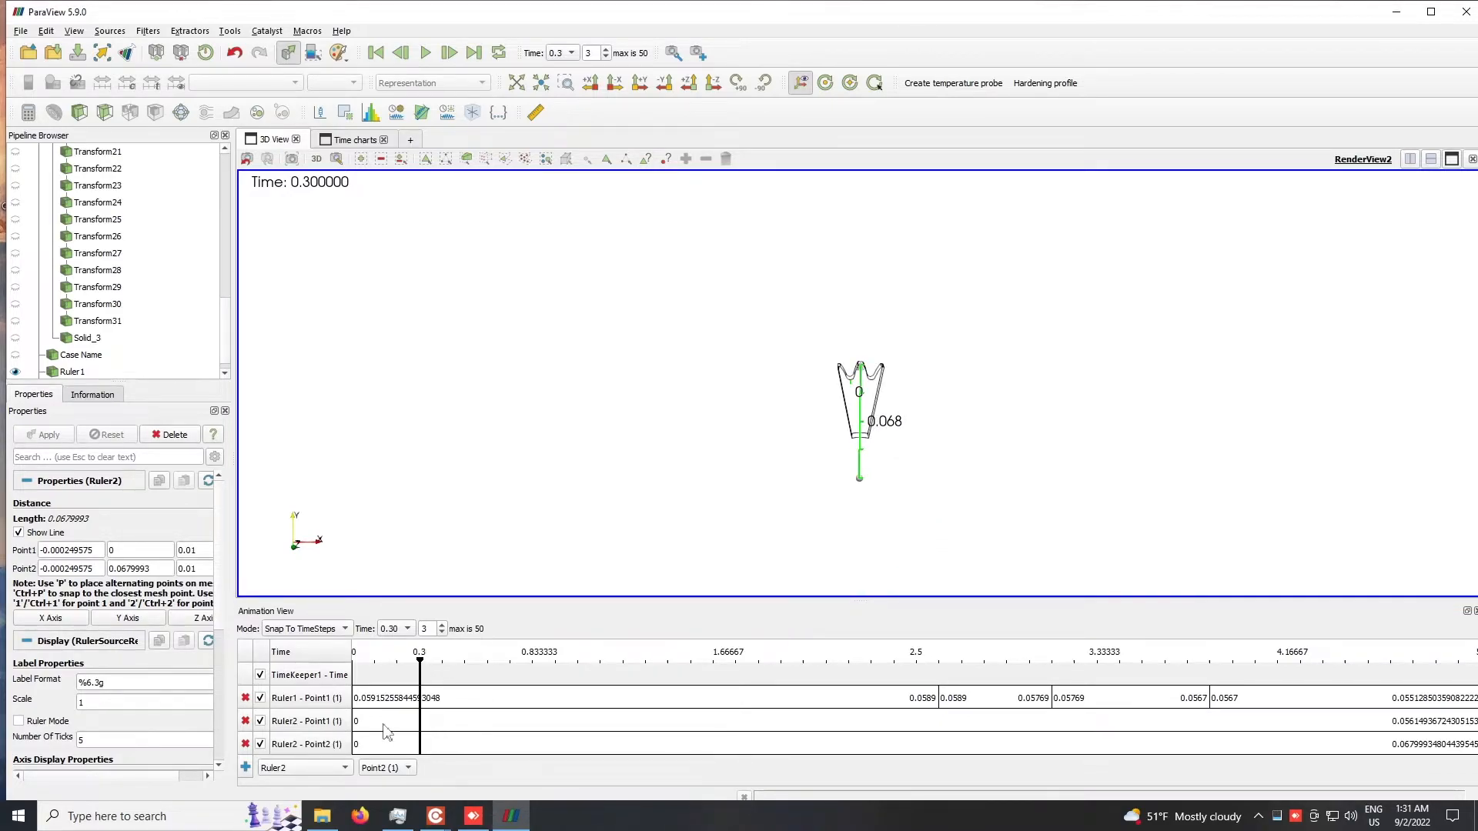
{"action": "left_click", "coordinate": [400, 52]}
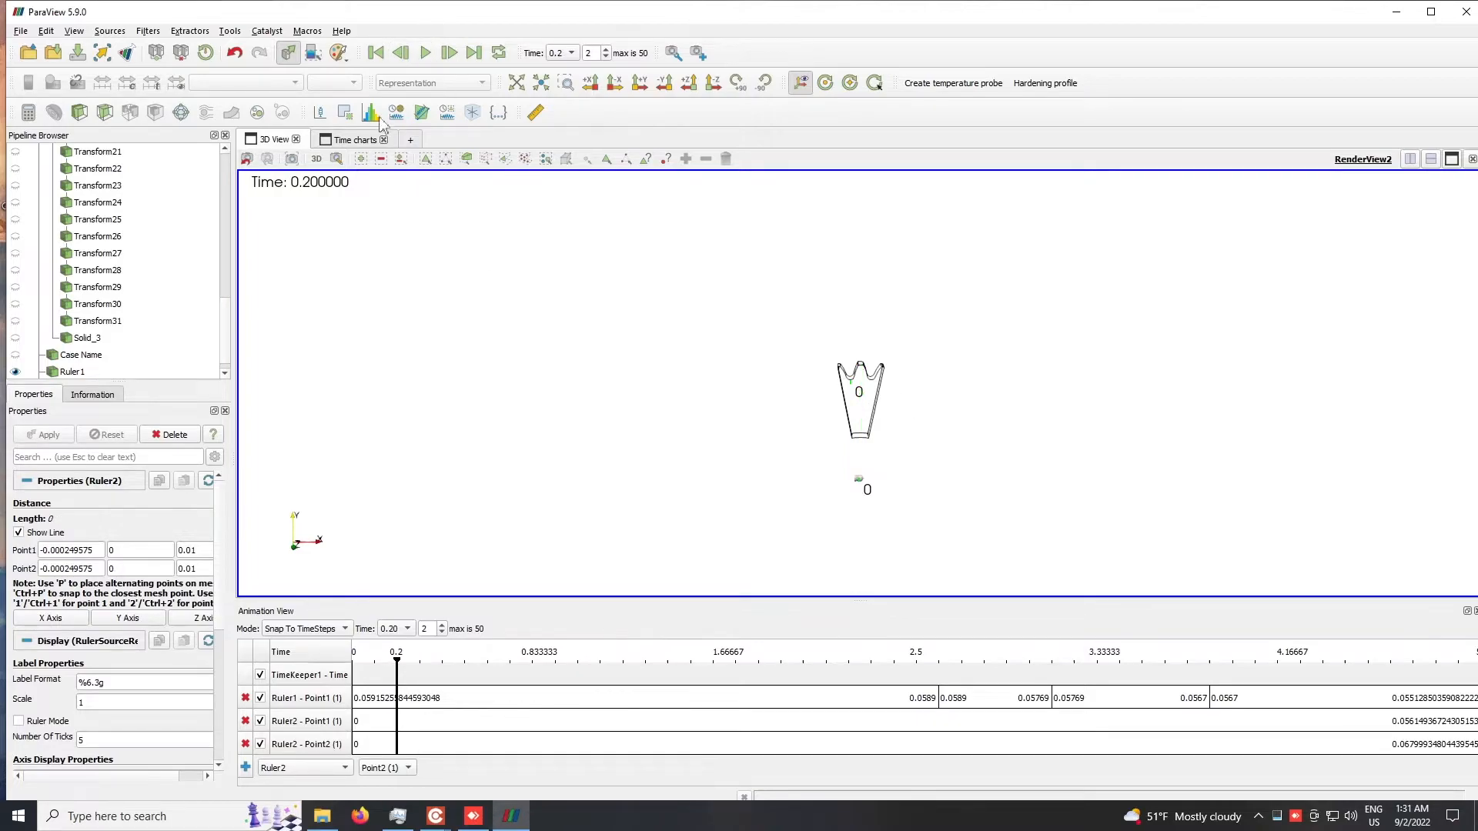
{"action": "scroll", "coordinate": [867, 497], "scroll_direction": "up", "scroll_amount": 3}
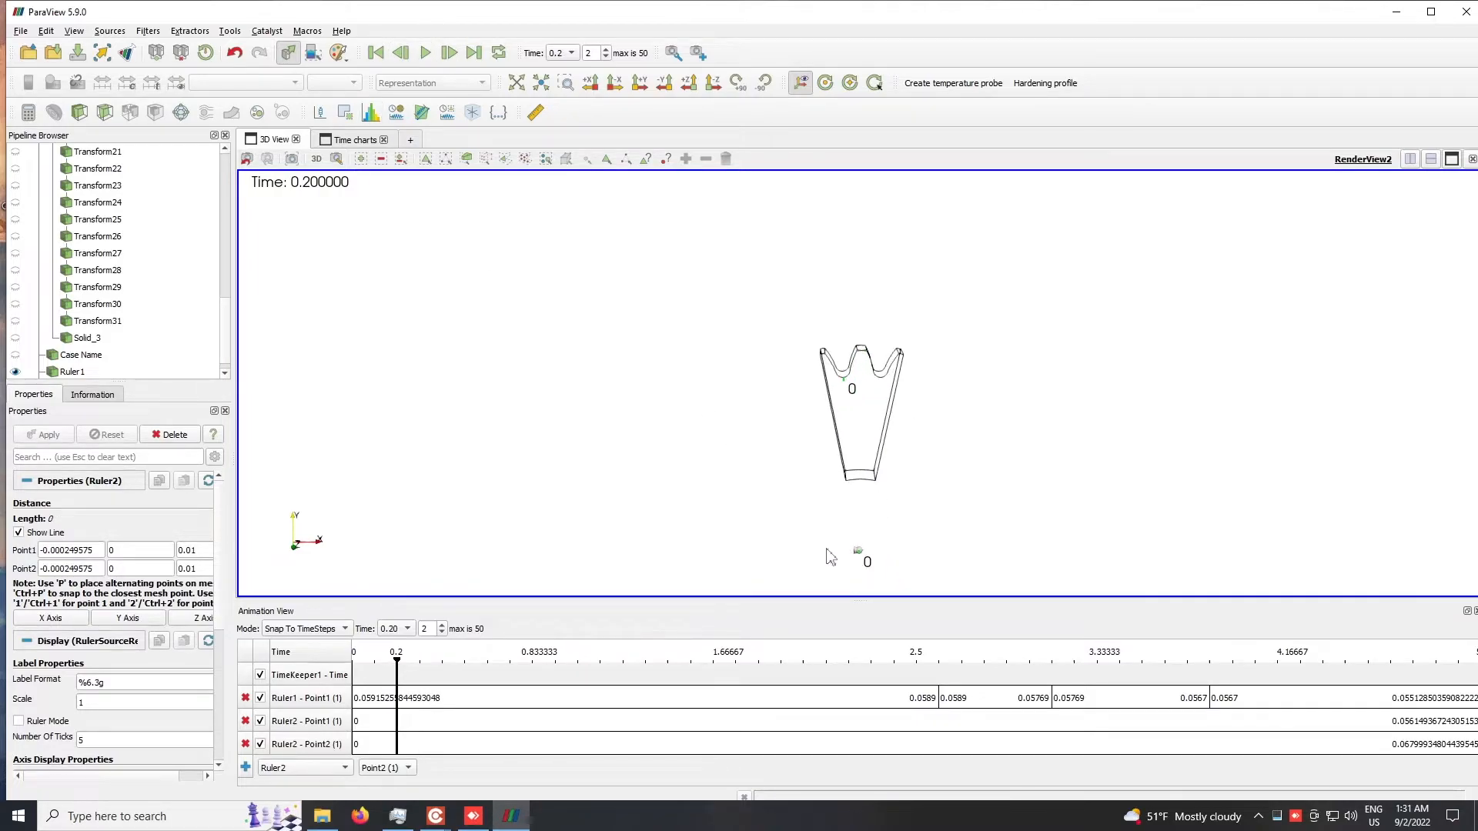
{"action": "scroll", "coordinate": [873, 339], "scroll_direction": "up", "scroll_amount": 5}
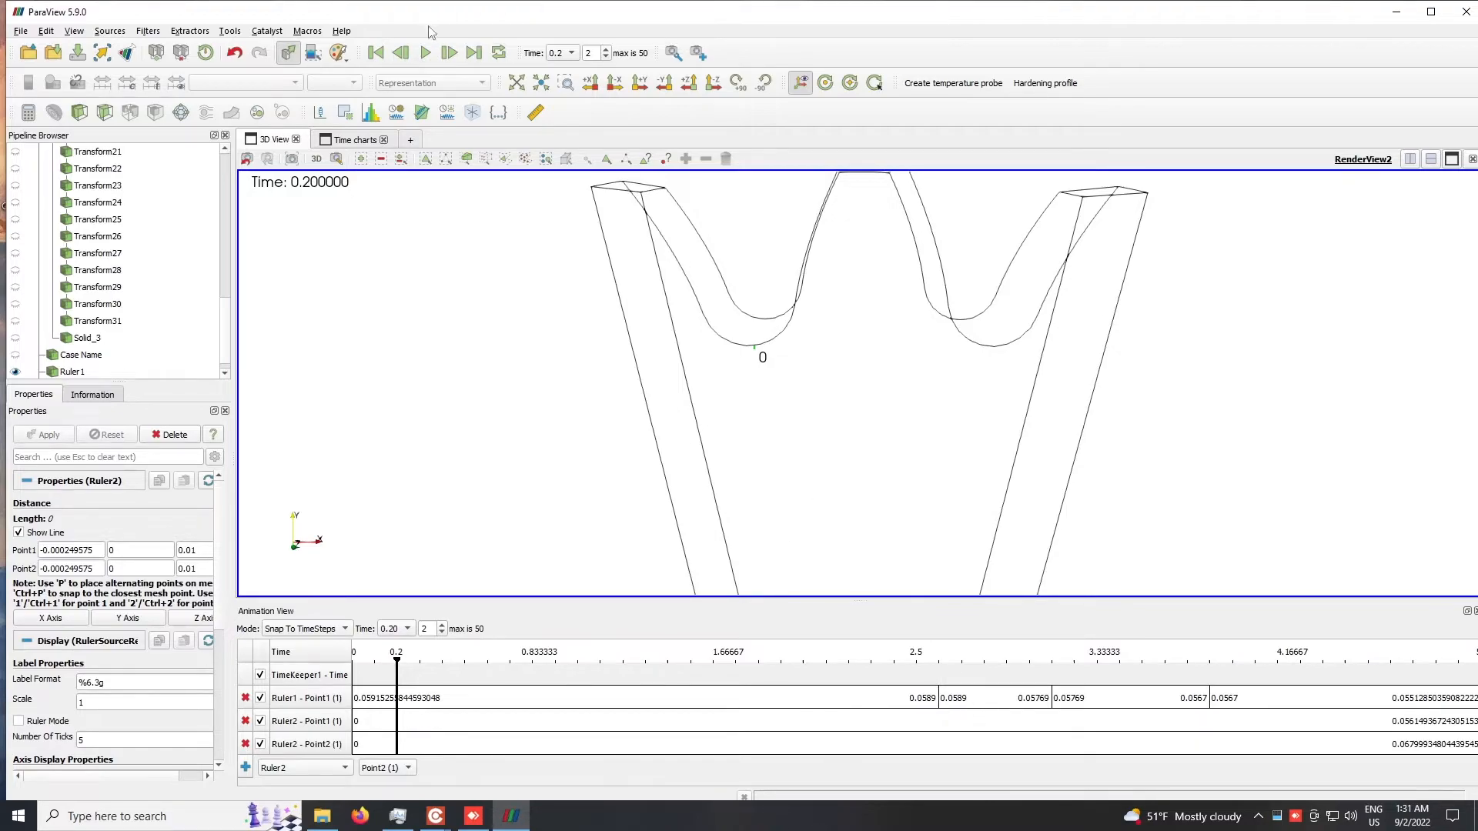
Step: Go to time 3.3 and try Y coordinates of 0.062 and 0.0627 for Ruler2's Point1 at the middle tooth's hardened layer
{"action": "left_click", "coordinate": [558, 52]}
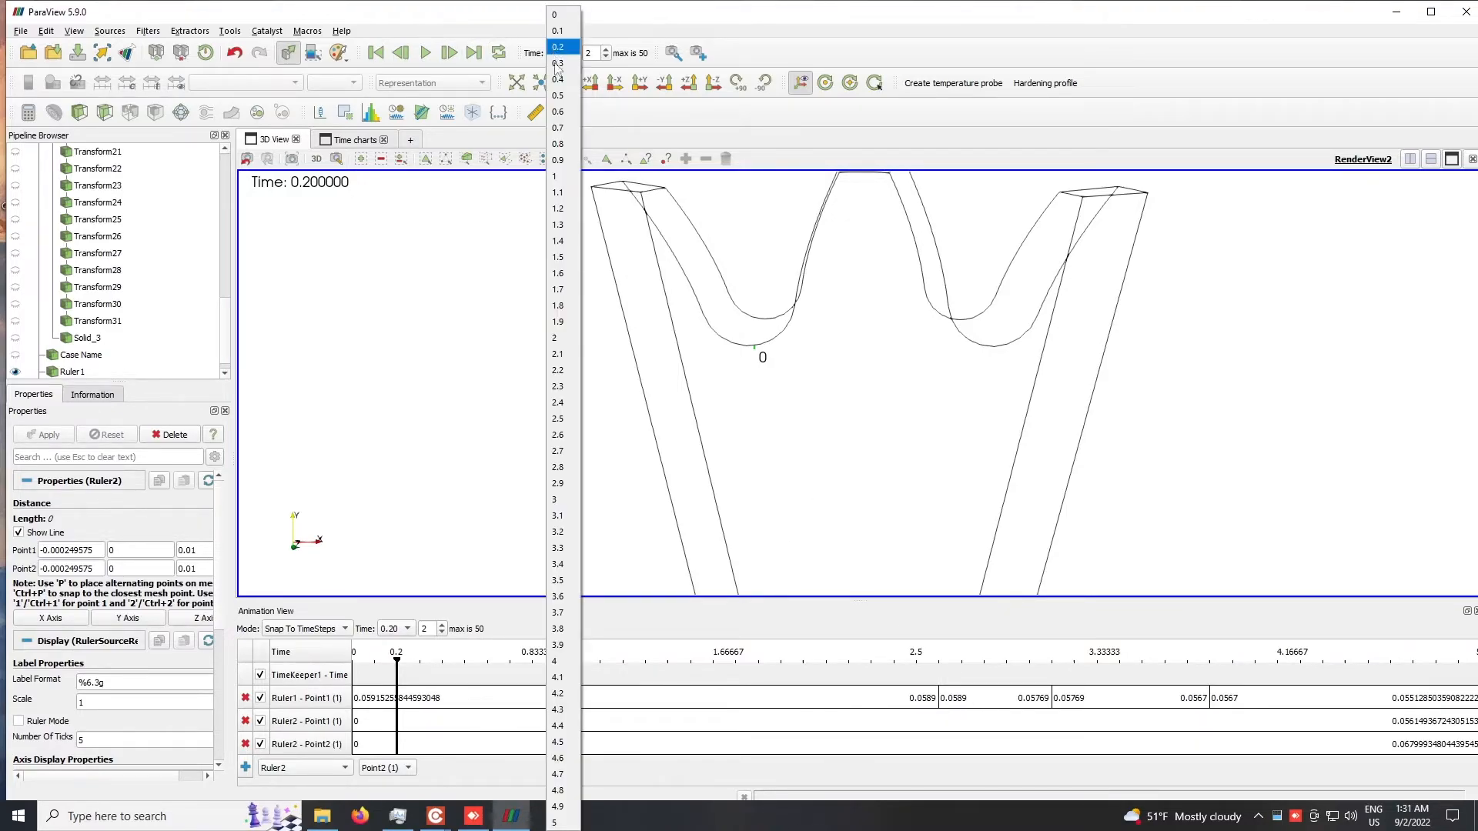
{"action": "left_click", "coordinate": [566, 549]}
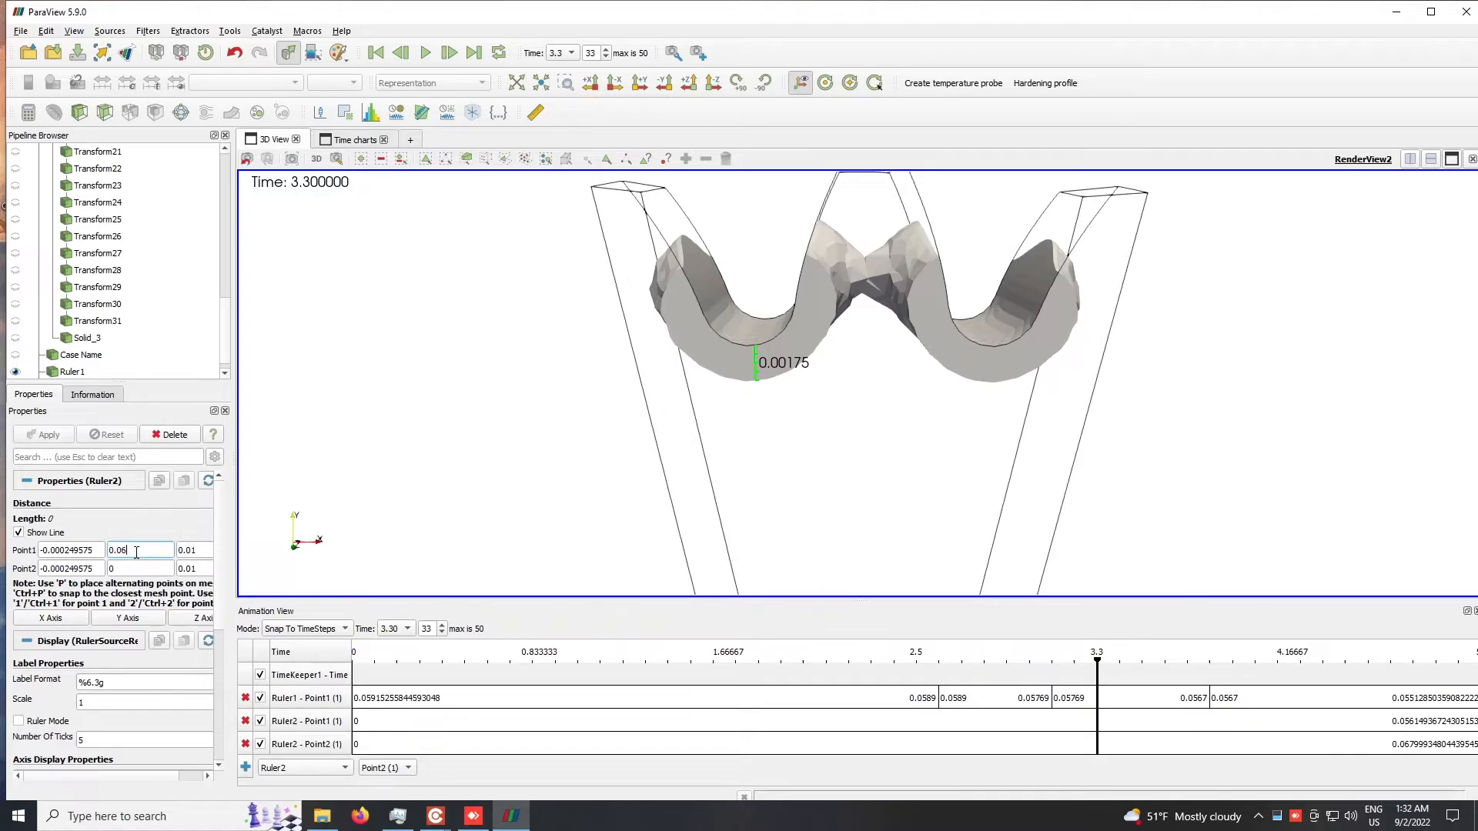
{"action": "key", "text": "Return"}
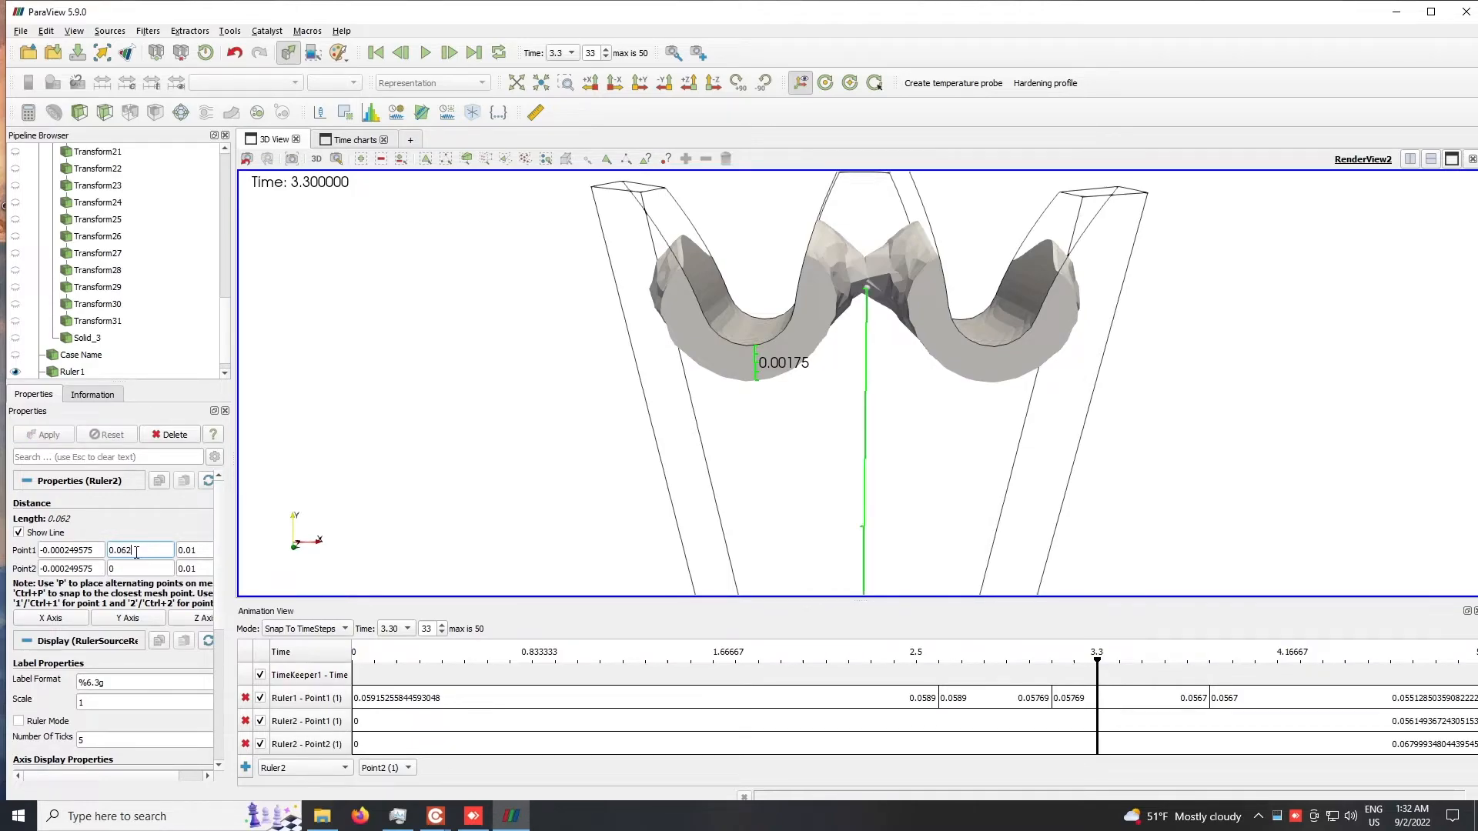
{"action": "type", "text": "7"}
{"action": "key", "text": "Return"}
{"action": "double_click", "coordinate": [158, 550]}
{"action": "left_click", "coordinate": [159, 550]}
Step: Fit Ruler2 to the hardened layer at the middle tooth with Y coordinates 0.063 for Point1 and 0.0608 for Point2
{"action": "left_click", "coordinate": [713, 82]}
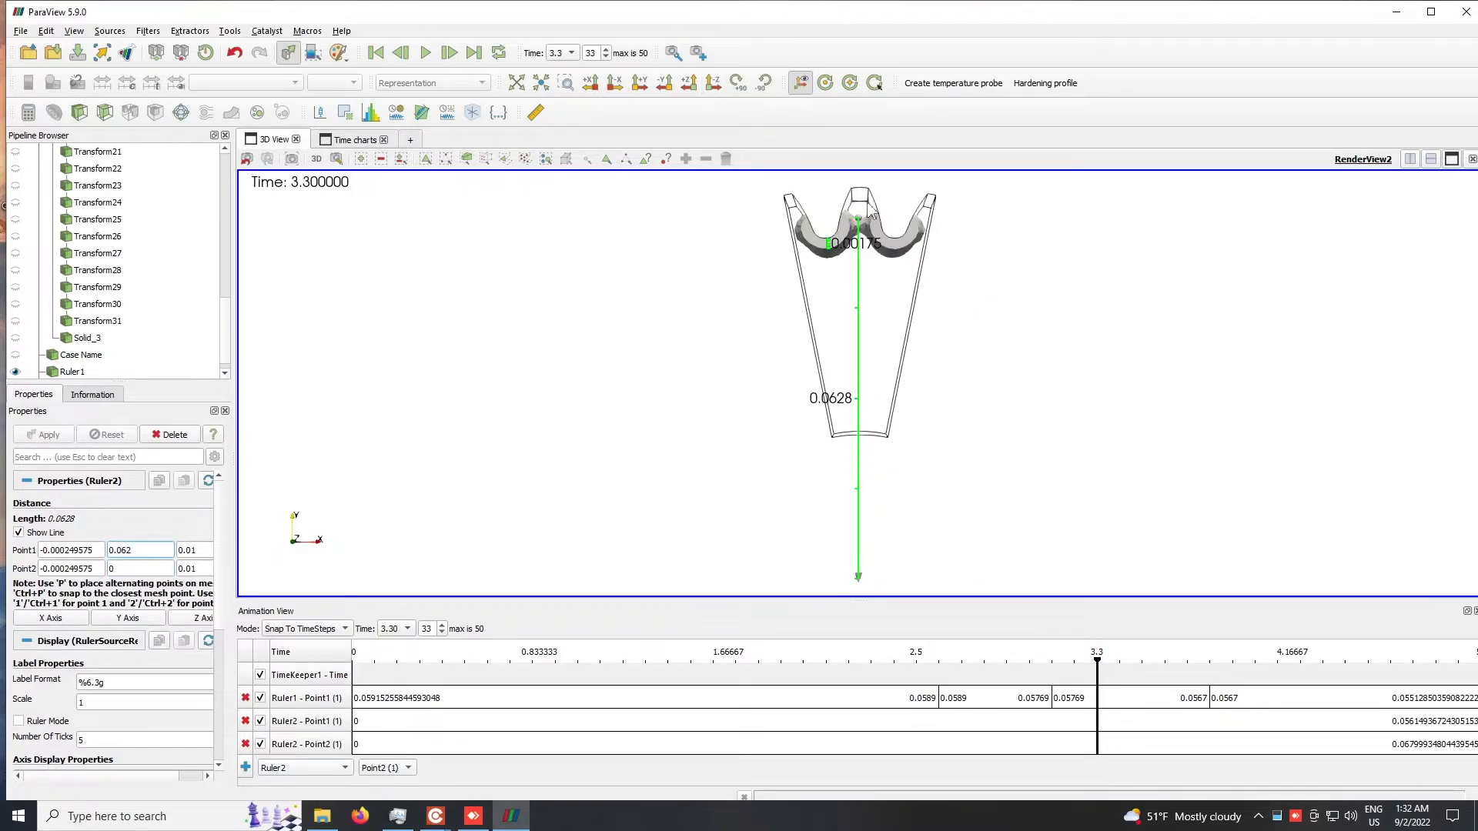
{"action": "scroll", "coordinate": [878, 221], "scroll_direction": "up", "scroll_amount": 5}
{"action": "scroll", "coordinate": [876, 291], "scroll_direction": "down", "scroll_amount": 5}
{"action": "middle_click_drag", "start_coordinate": [872, 257], "coordinate": [874, 283]}
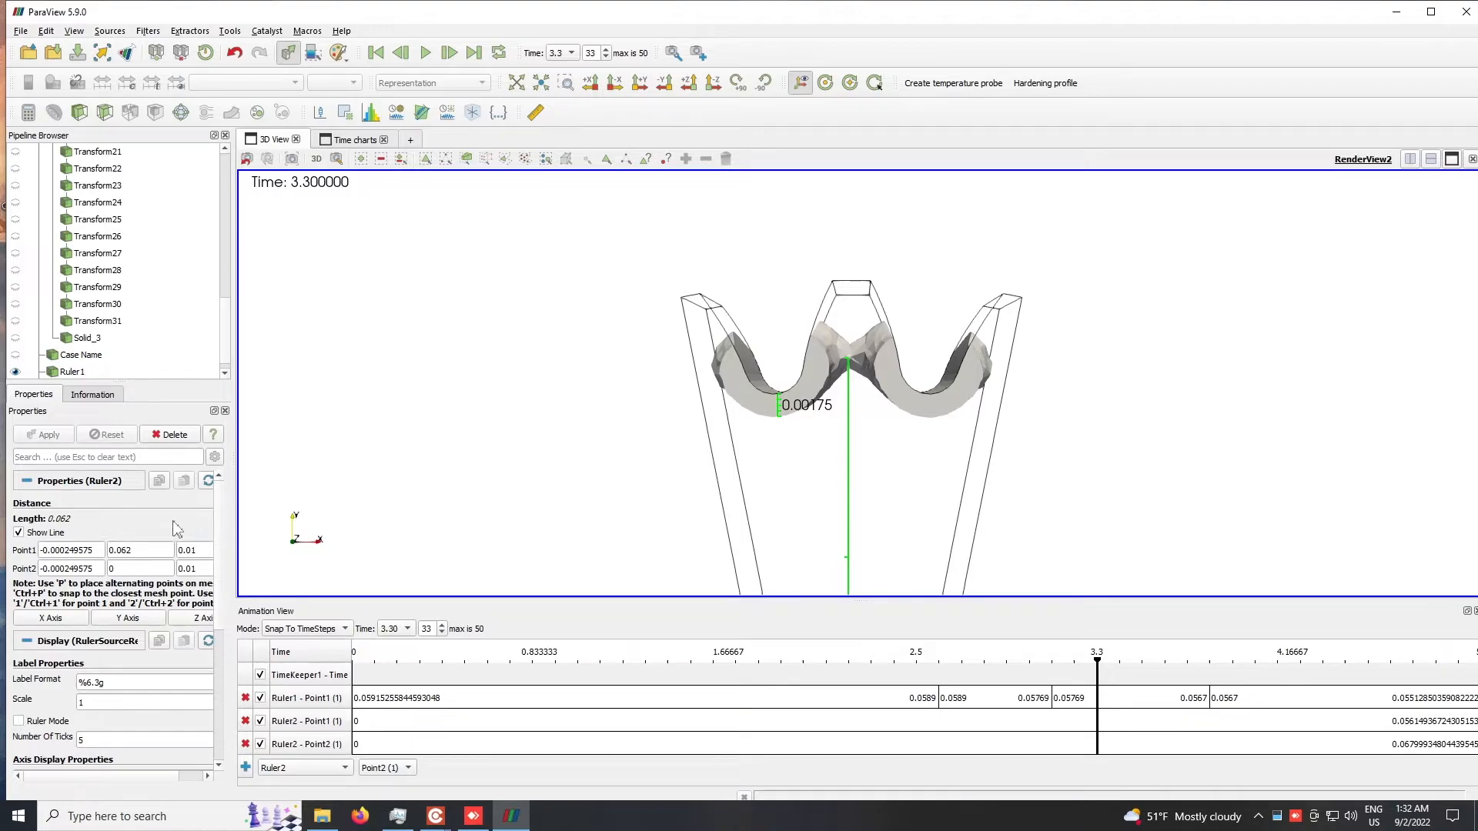
{"action": "left_click", "coordinate": [165, 550]}
{"action": "left_click", "coordinate": [167, 552]}
{"action": "key", "text": "Return"}
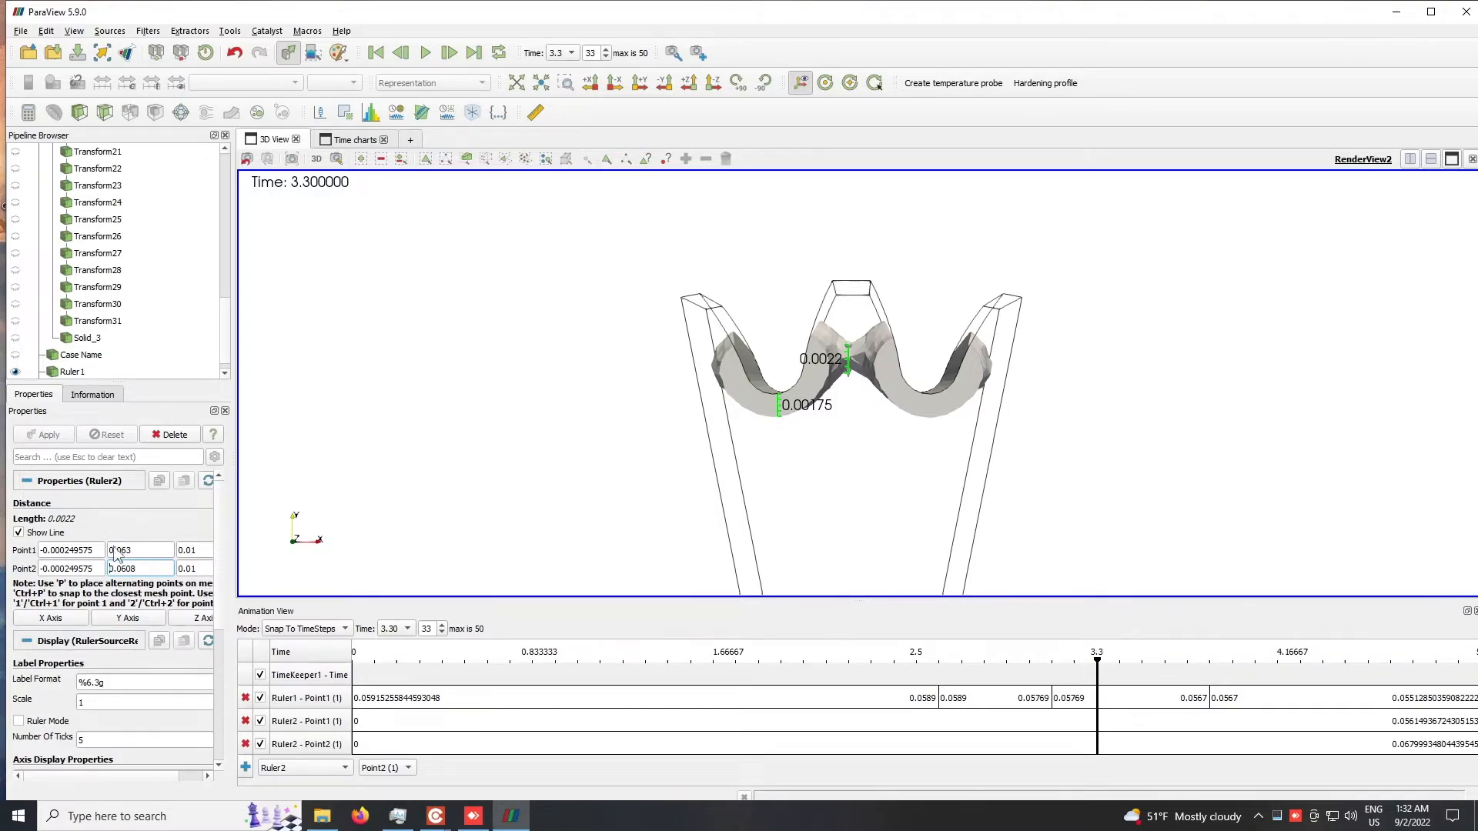
Step: Add a keyframe at time 3.3 with value 0.0608 to the Ruler2 - Point2 (1) track
{"action": "double_click", "coordinate": [174, 570]}
{"action": "key", "text": "ctrl+c"}
{"action": "double_click", "coordinate": [1153, 744]}
{"action": "left_click_drag", "start_coordinate": [801, 236], "coordinate": [1186, 286]}
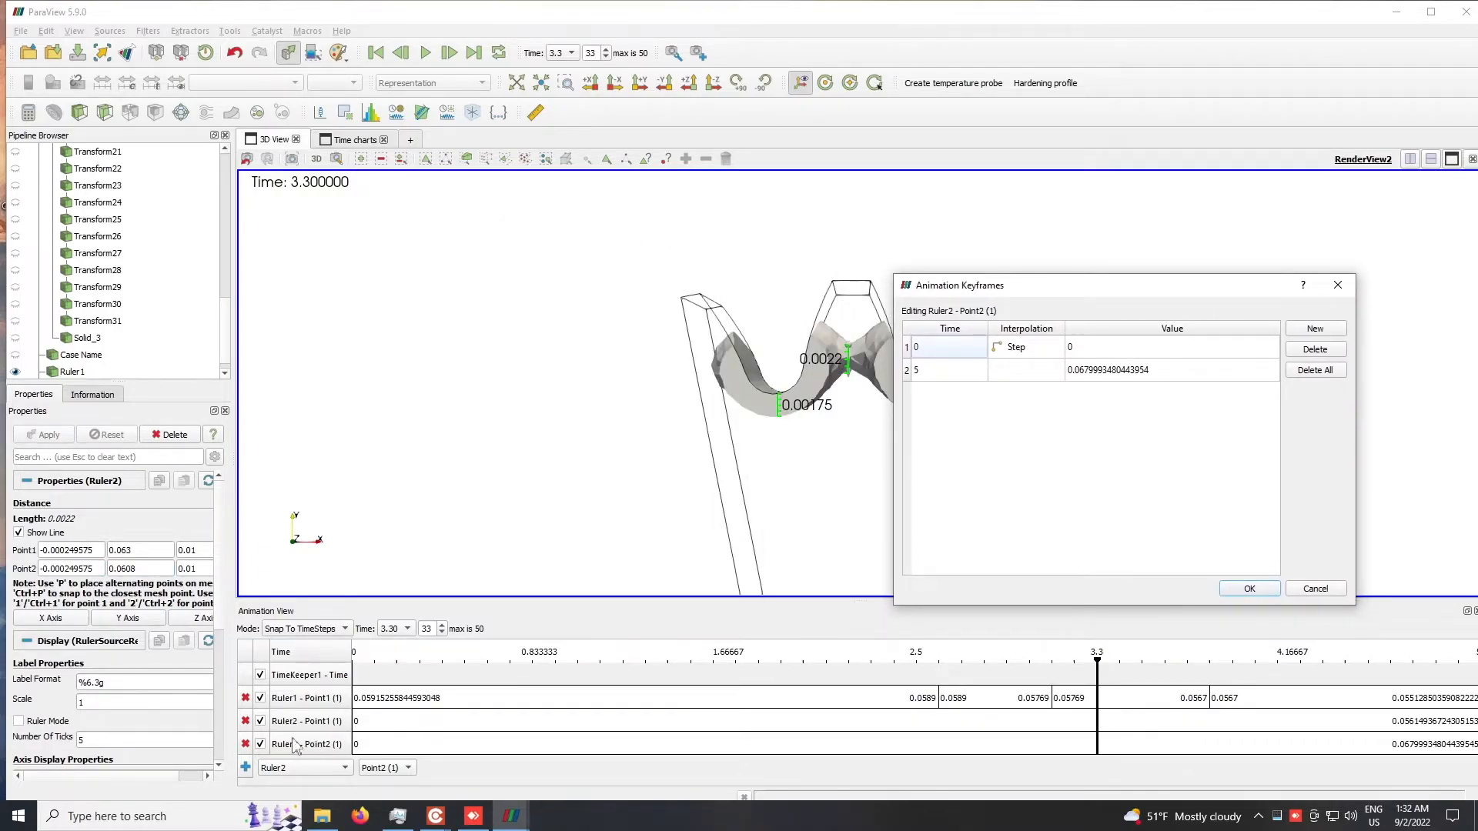
{"action": "left_click", "coordinate": [1318, 331]}
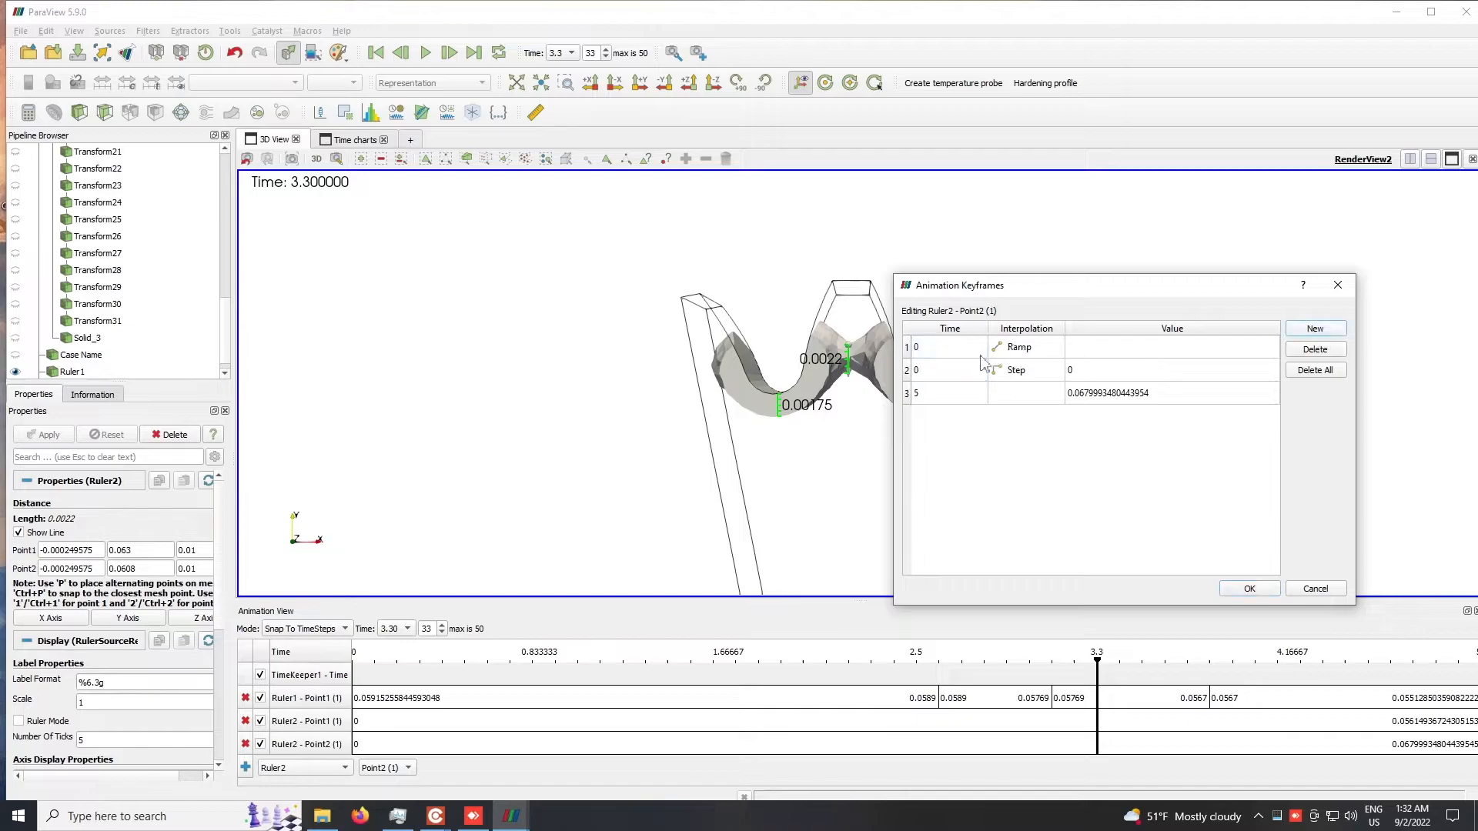
{"action": "double_click", "coordinate": [1130, 369]}
{"action": "key", "text": "ctrl+v"}
{"action": "double_click", "coordinate": [931, 371]}
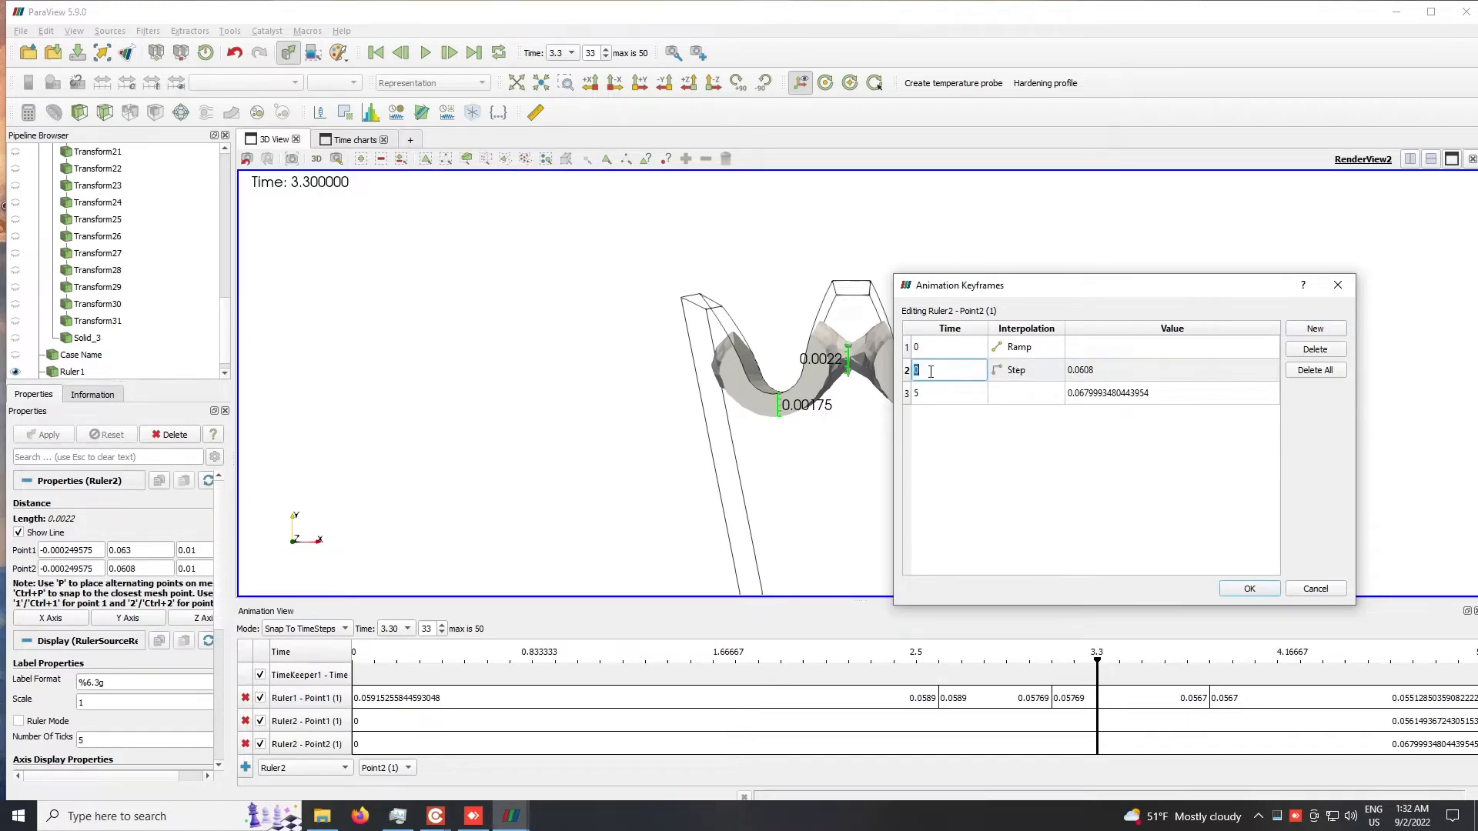
{"action": "type", "text": "3.3"}
{"action": "left_click", "coordinate": [1248, 590]}
Step: Add a keyframe at time 3.3 with value 0.063 to the Ruler2 - Point1 (1) track
{"action": "double_click", "coordinate": [119, 550]}
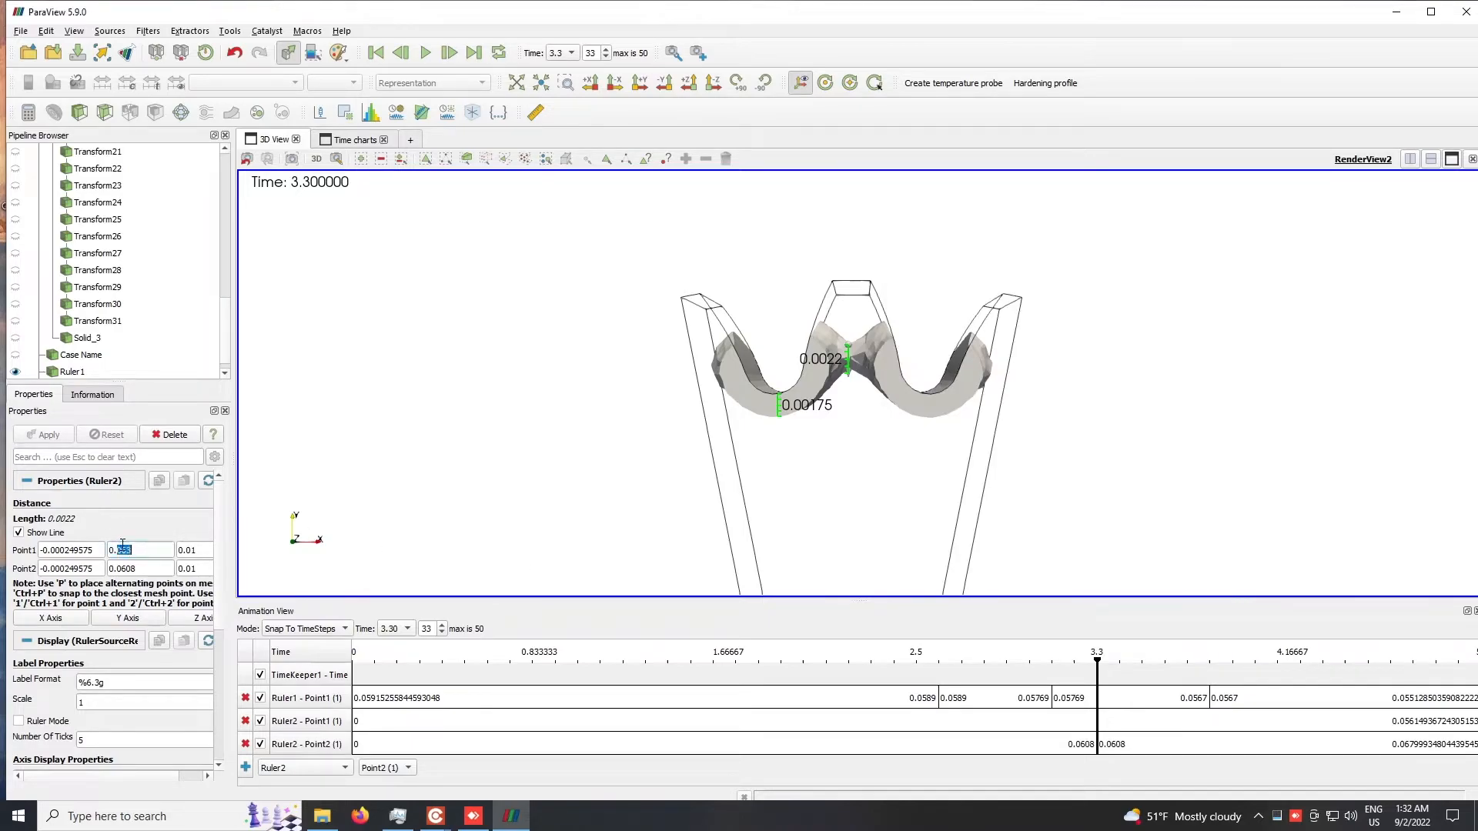
{"action": "double_click", "coordinate": [1031, 723]}
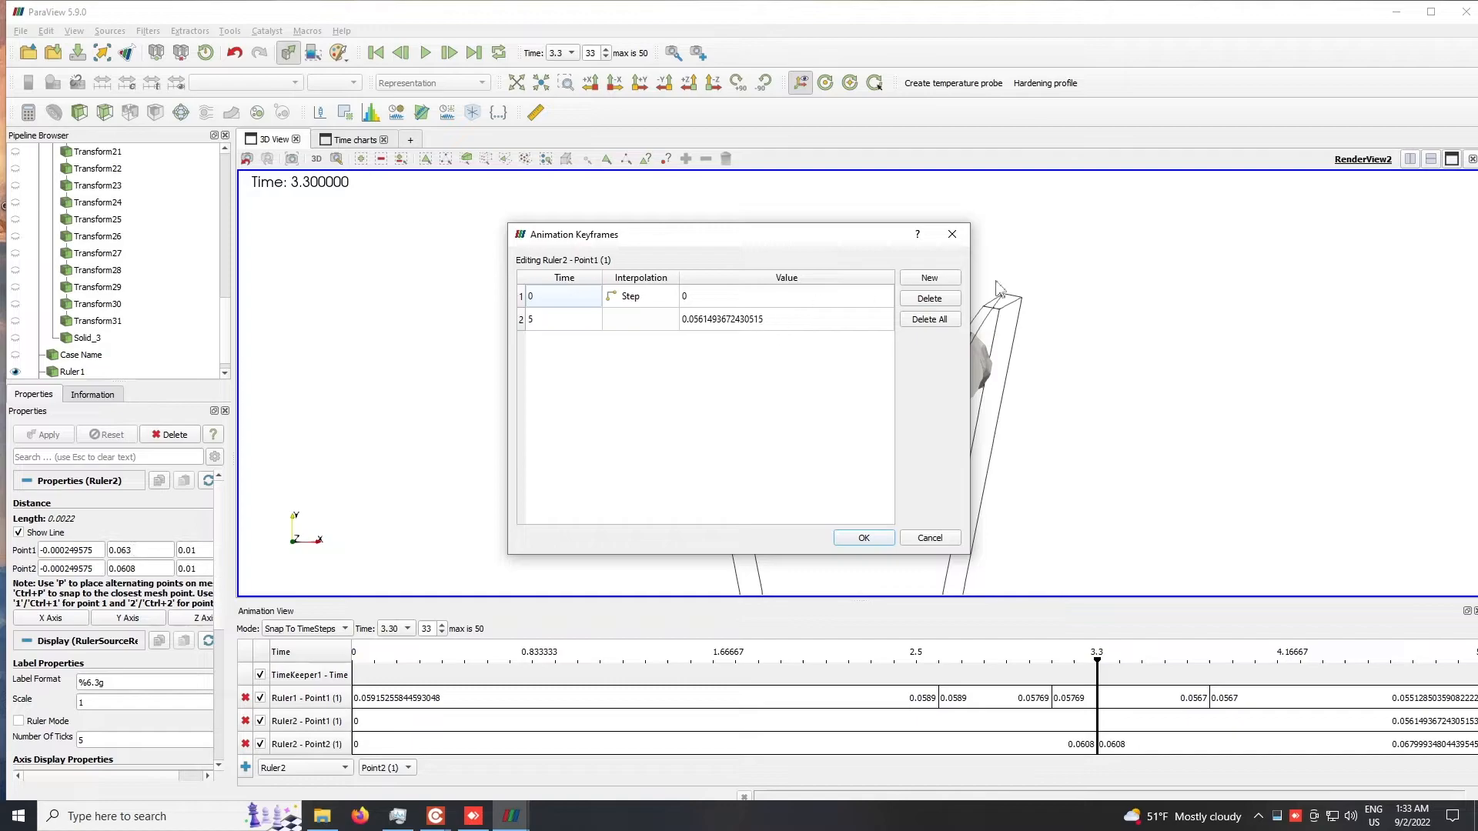
{"action": "left_click", "coordinate": [930, 277]}
{"action": "double_click", "coordinate": [732, 301]}
{"action": "type", "text": "0.063"}
{"action": "double_click", "coordinate": [554, 296]}
{"action": "type", "text": "3.3"}
{"action": "left_click", "coordinate": [863, 537]}
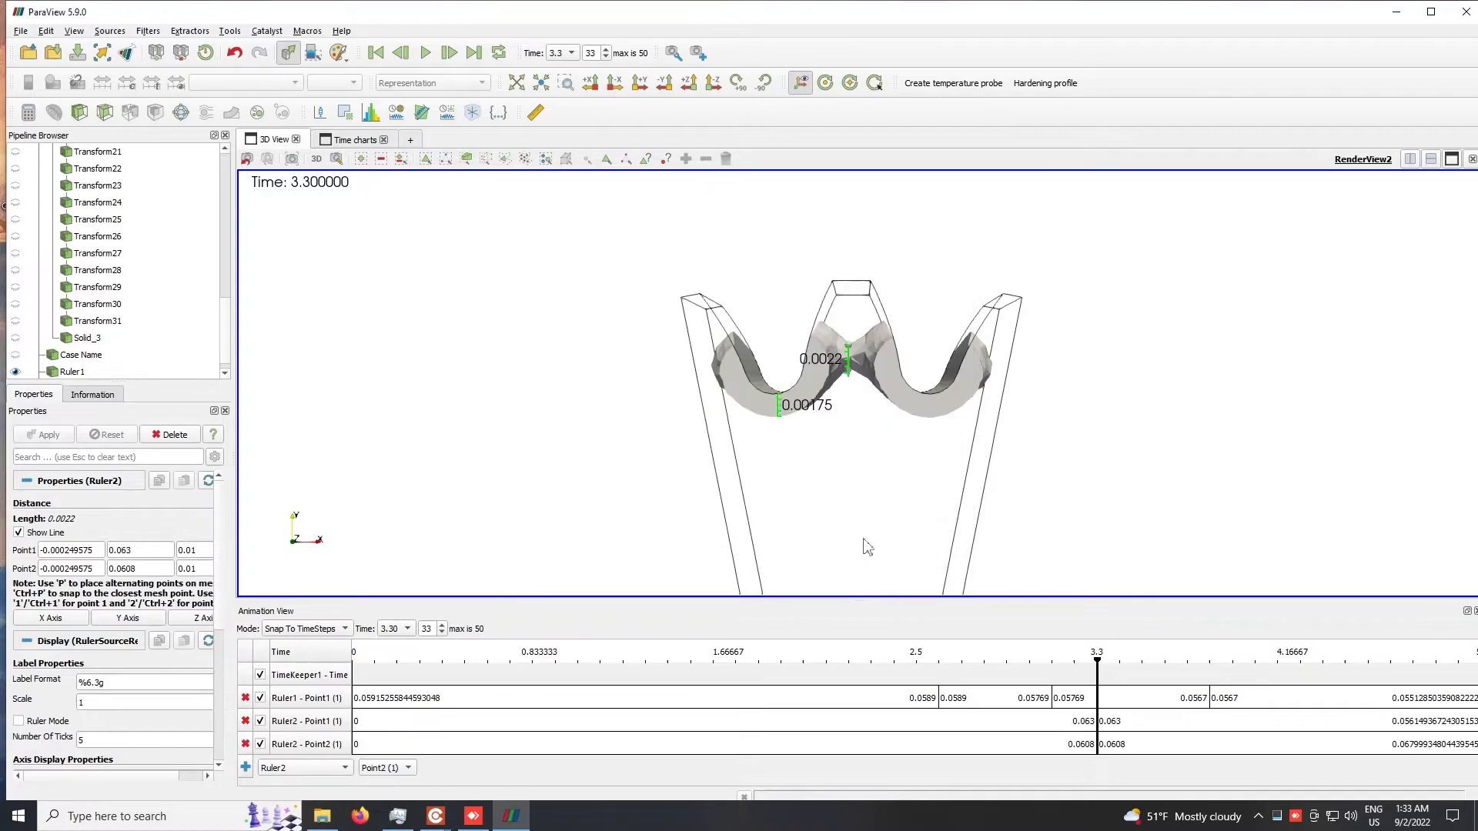
Step: Step through the frames after time 3.3 and back to 3.5 to compare Ruler2 with the hardened layer
{"action": "left_click", "coordinate": [449, 52]}
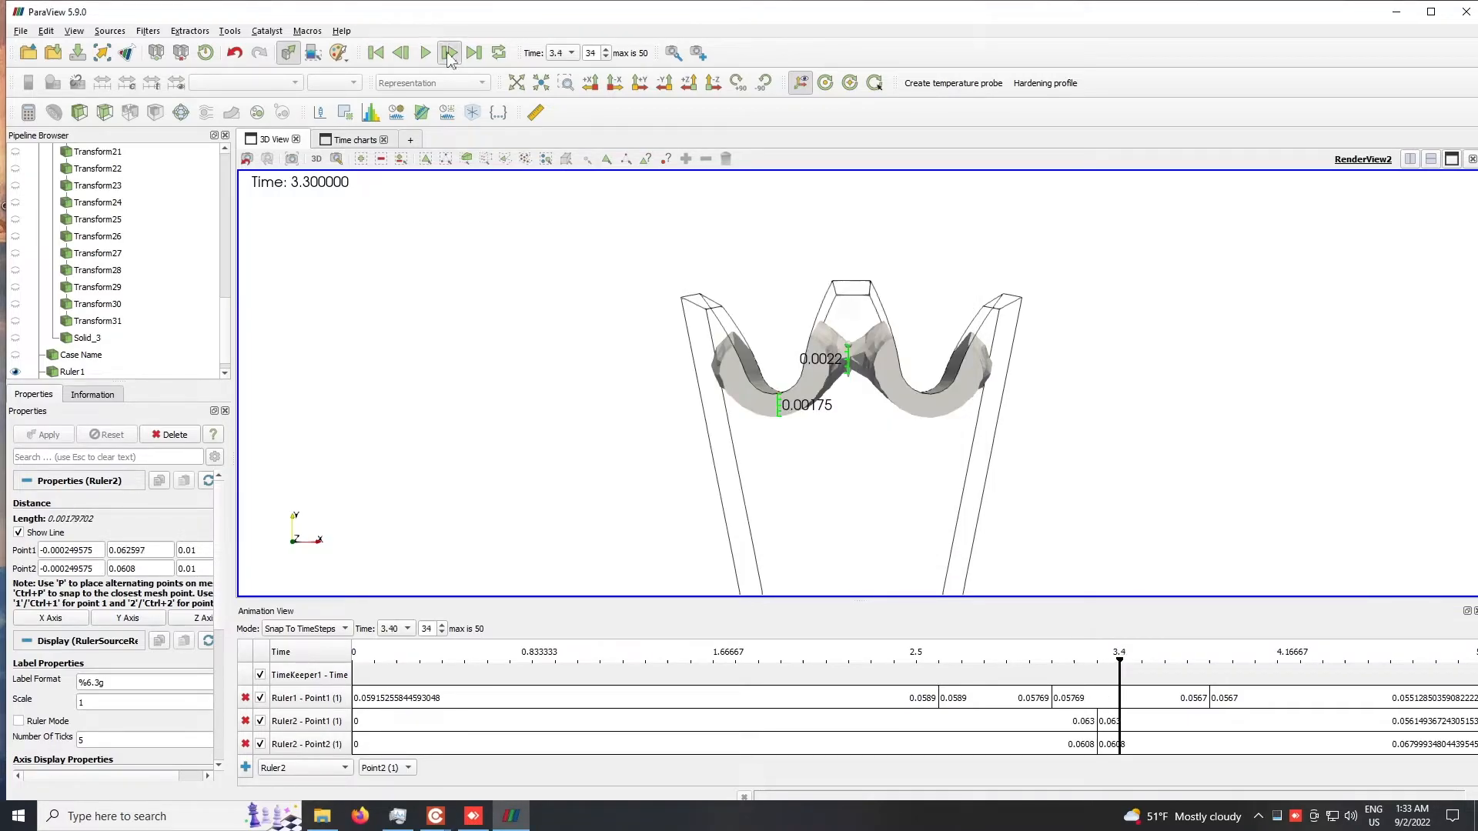
{"action": "left_click", "coordinate": [449, 52]}
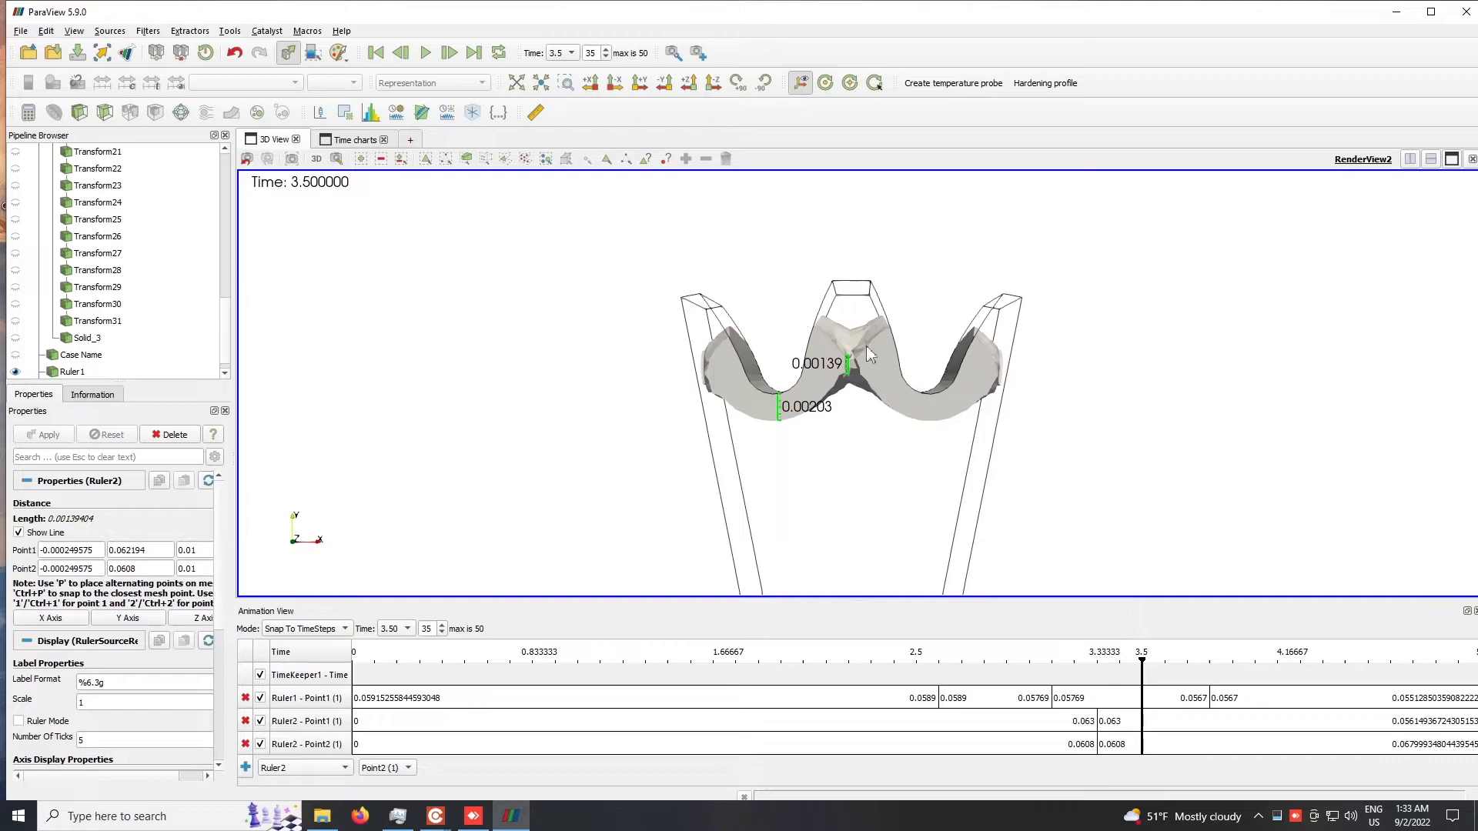
{"action": "left_click", "coordinate": [448, 52]}
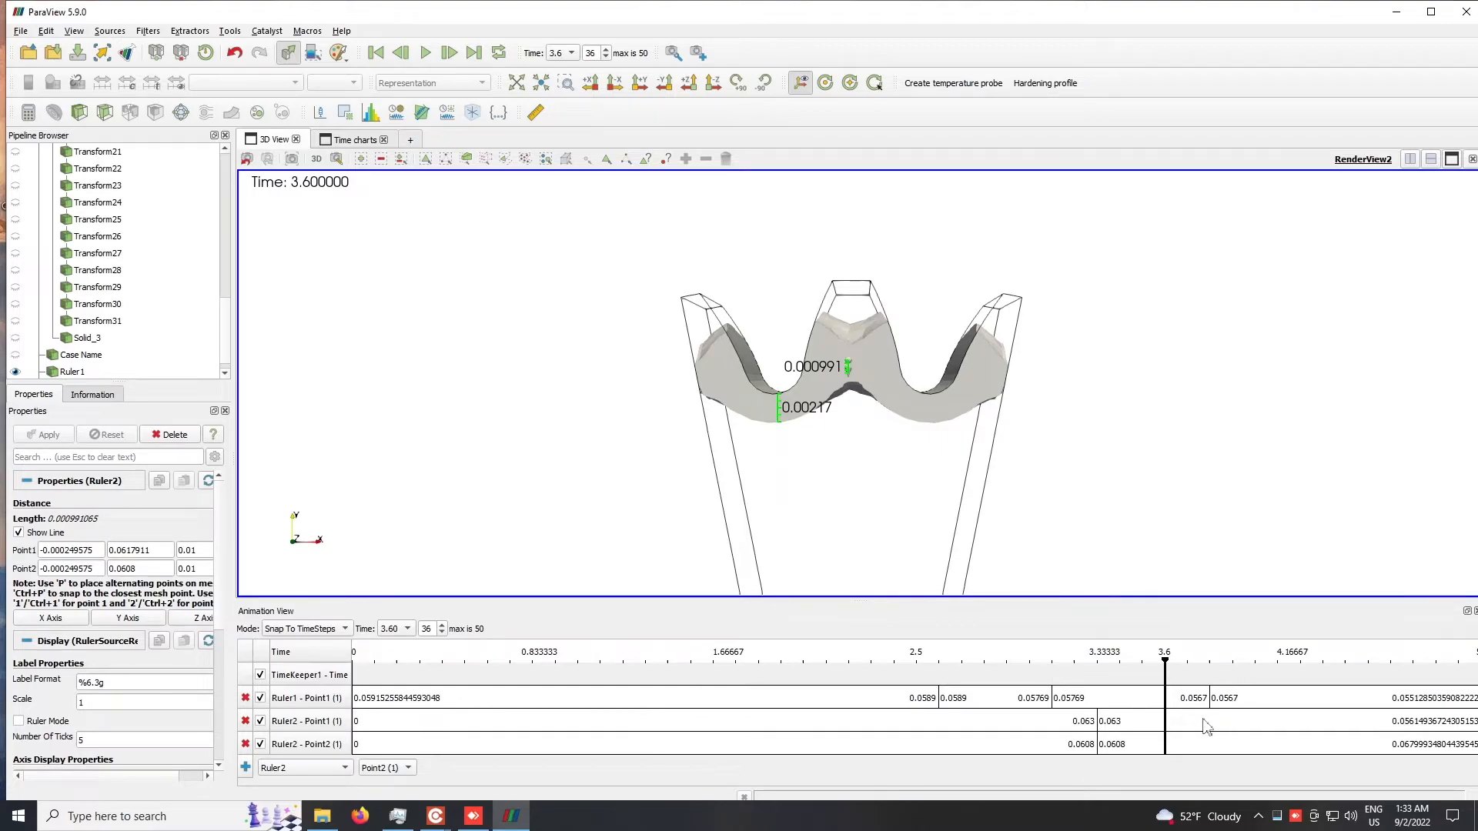
{"action": "left_click", "coordinate": [450, 53]}
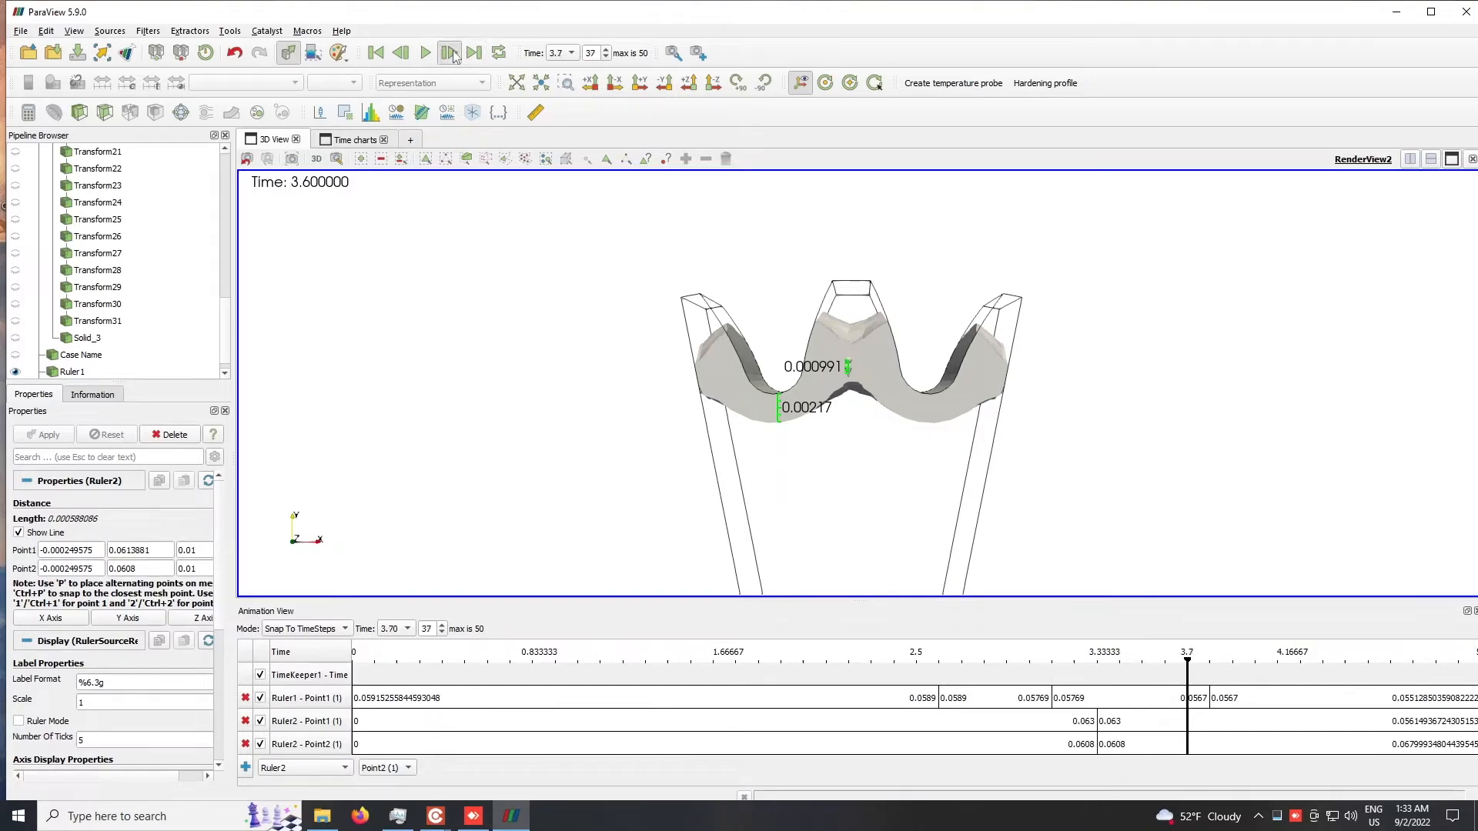
{"action": "left_click", "coordinate": [454, 56]}
{"action": "left_click", "coordinate": [400, 54]}
{"action": "left_click", "coordinate": [400, 54]}
{"action": "left_click", "coordinate": [400, 54]}
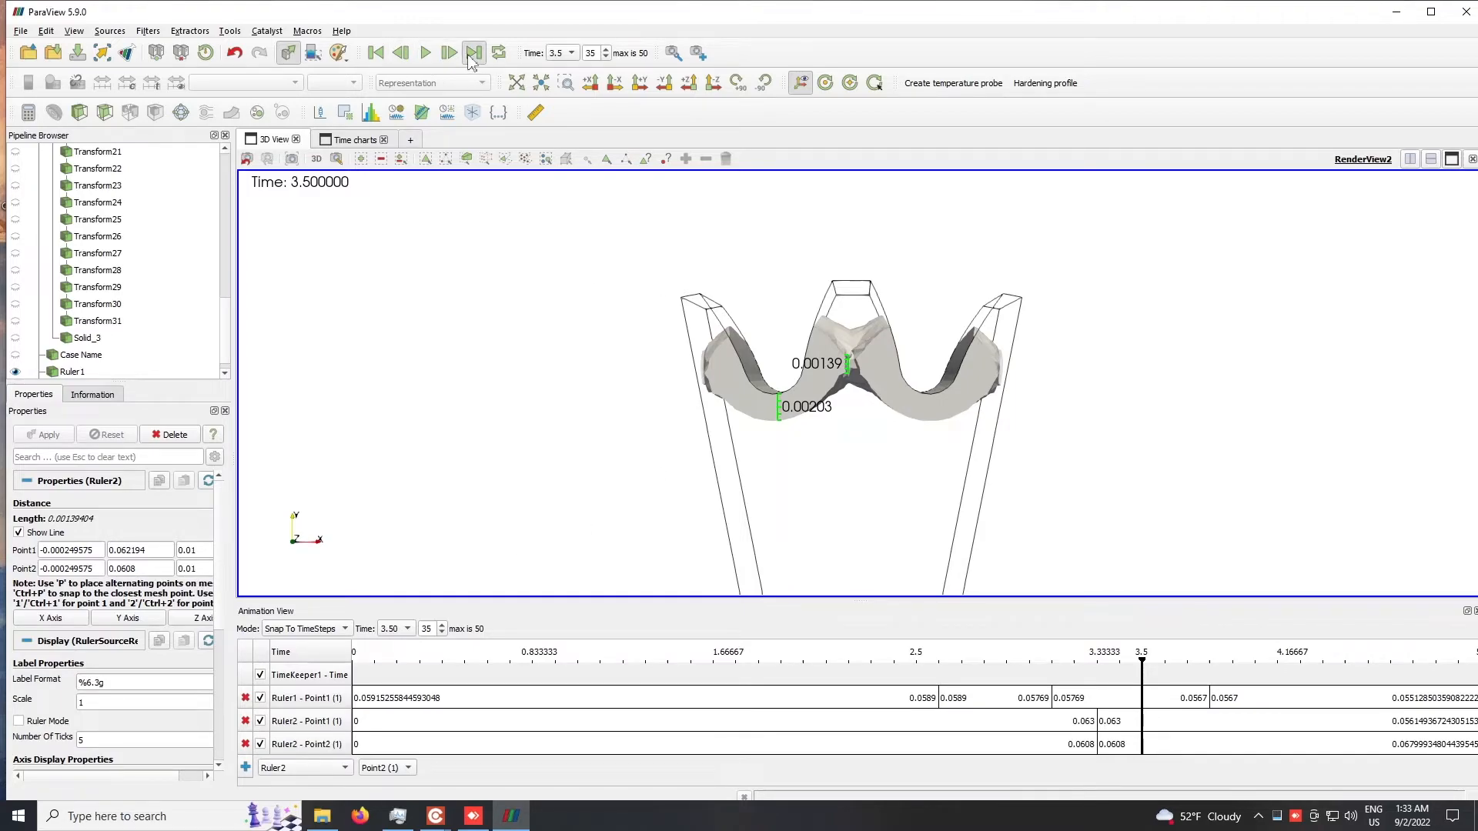
Step: Go to the last frame, step backward through the hardening at the middle tooth, and return to the last frame
{"action": "left_click", "coordinate": [471, 55]}
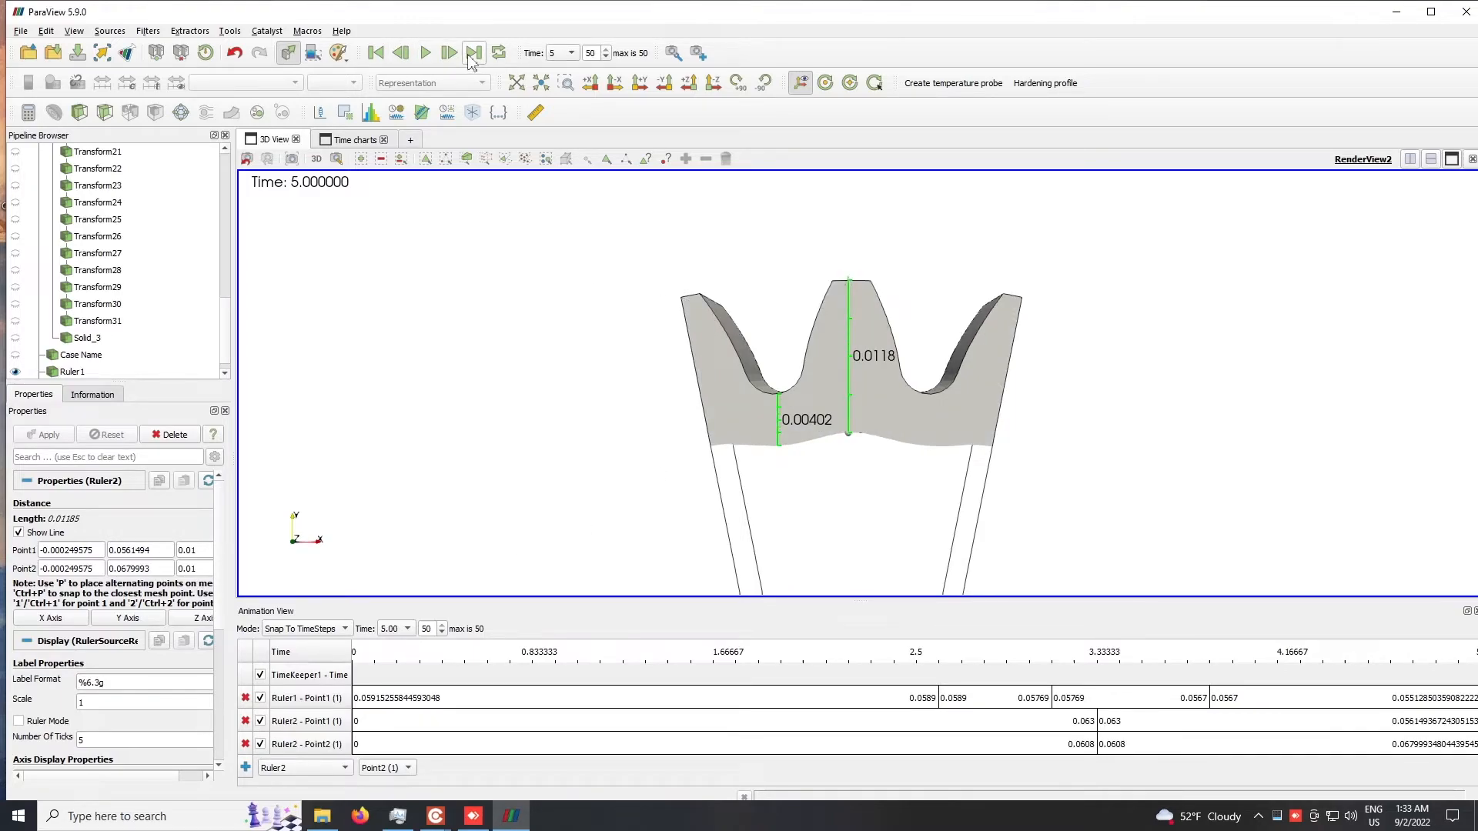
{"action": "left_click", "coordinate": [405, 56]}
{"action": "left_click", "coordinate": [407, 57]}
{"action": "left_click", "coordinate": [407, 57]}
{"action": "left_click", "coordinate": [408, 57]}
{"action": "left_click", "coordinate": [407, 57]}
{"action": "left_click", "coordinate": [407, 57]}
{"action": "left_click", "coordinate": [407, 57]}
{"action": "left_click", "coordinate": [407, 57]}
{"action": "left_click", "coordinate": [407, 57]}
{"action": "left_click", "coordinate": [408, 57]}
{"action": "left_click", "coordinate": [408, 57]}
{"action": "left_click", "coordinate": [474, 54]}
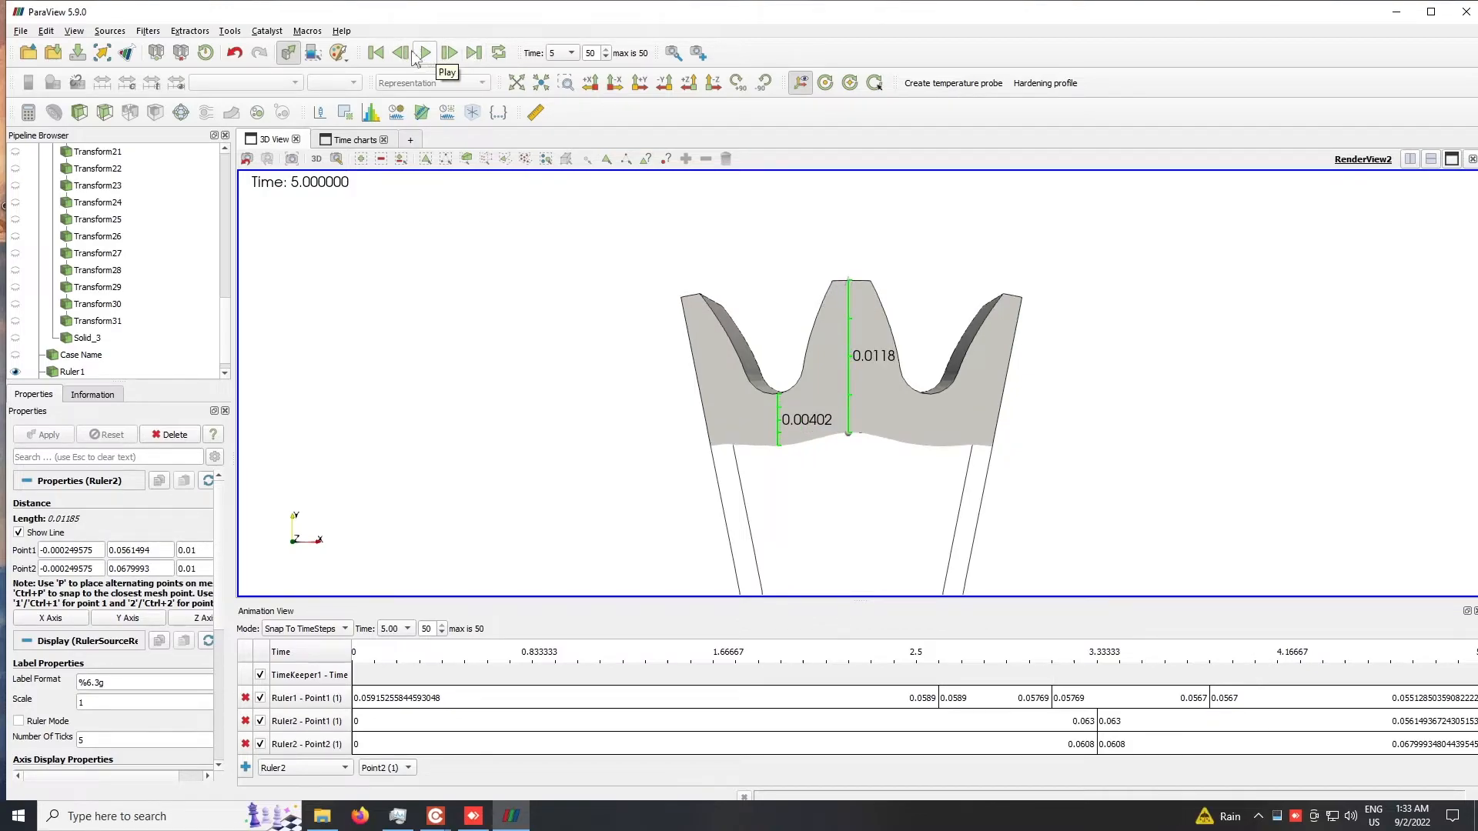
Step: Go to time 3.5 and set the Y coordinate of Ruler2's Point1 to 0.064
{"action": "left_click", "coordinate": [1109, 656]}
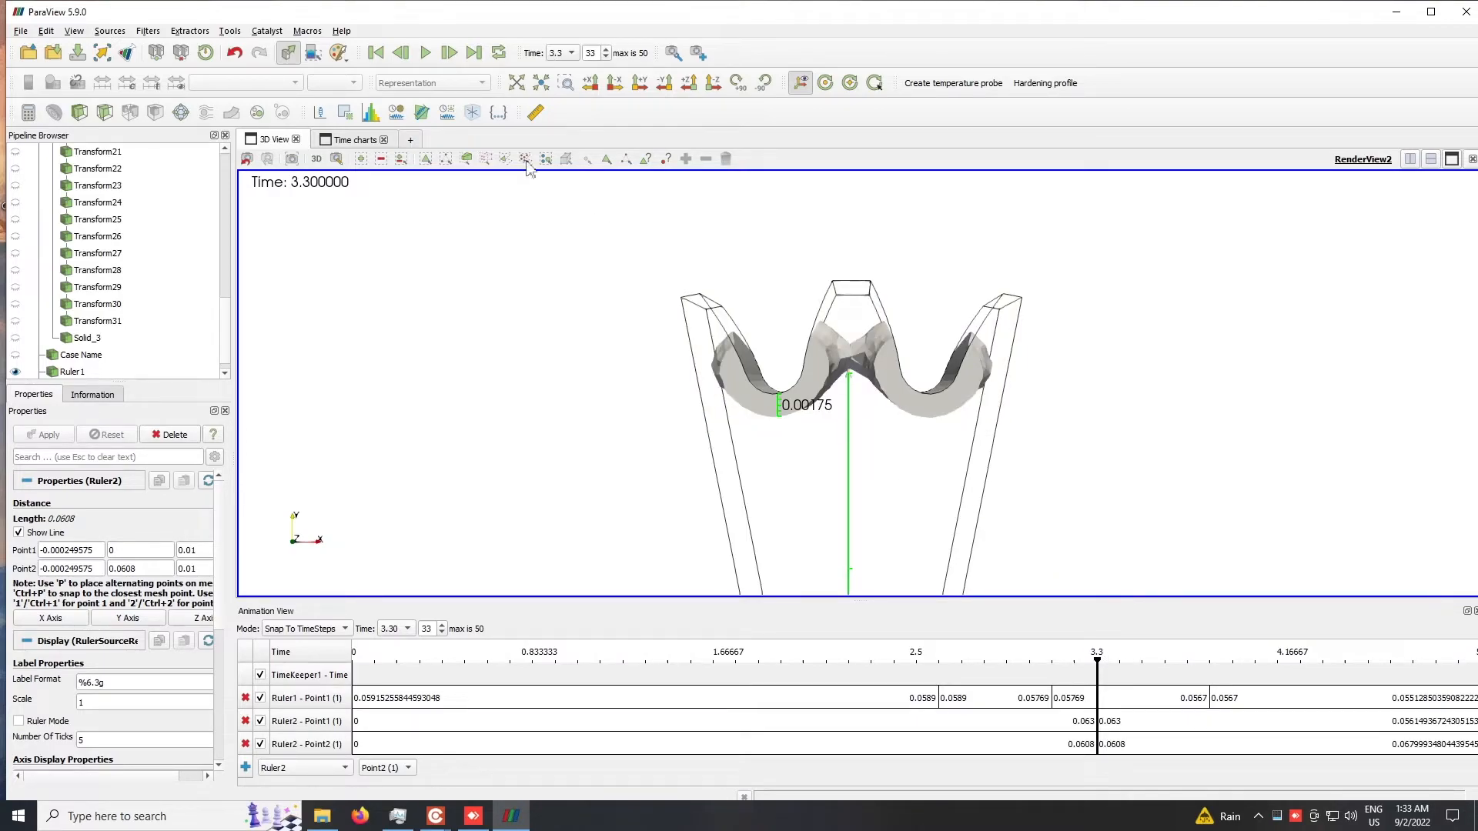
{"action": "left_click", "coordinate": [450, 53]}
{"action": "left_click", "coordinate": [451, 52]}
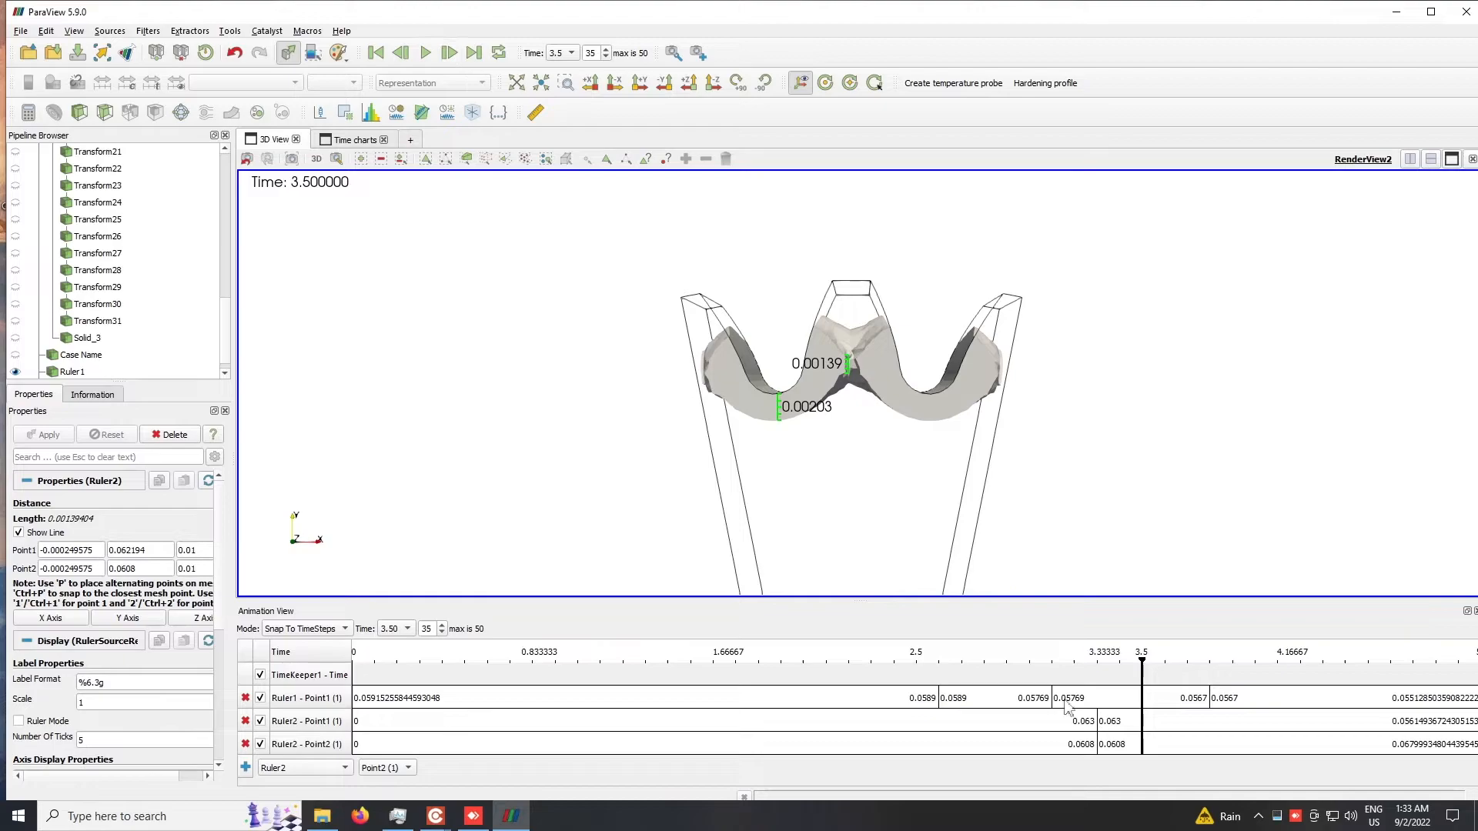
{"action": "double_click", "coordinate": [159, 550]}
{"action": "type", "text": "0.064"}
{"action": "key", "text": "Return"}
Step: Set the Y coordinate of Ruler2's Point2 to 0.0597 to reach the hardened layer's lower boundary
{"action": "double_click", "coordinate": [157, 569]}
{"action": "type", "text": "0."}
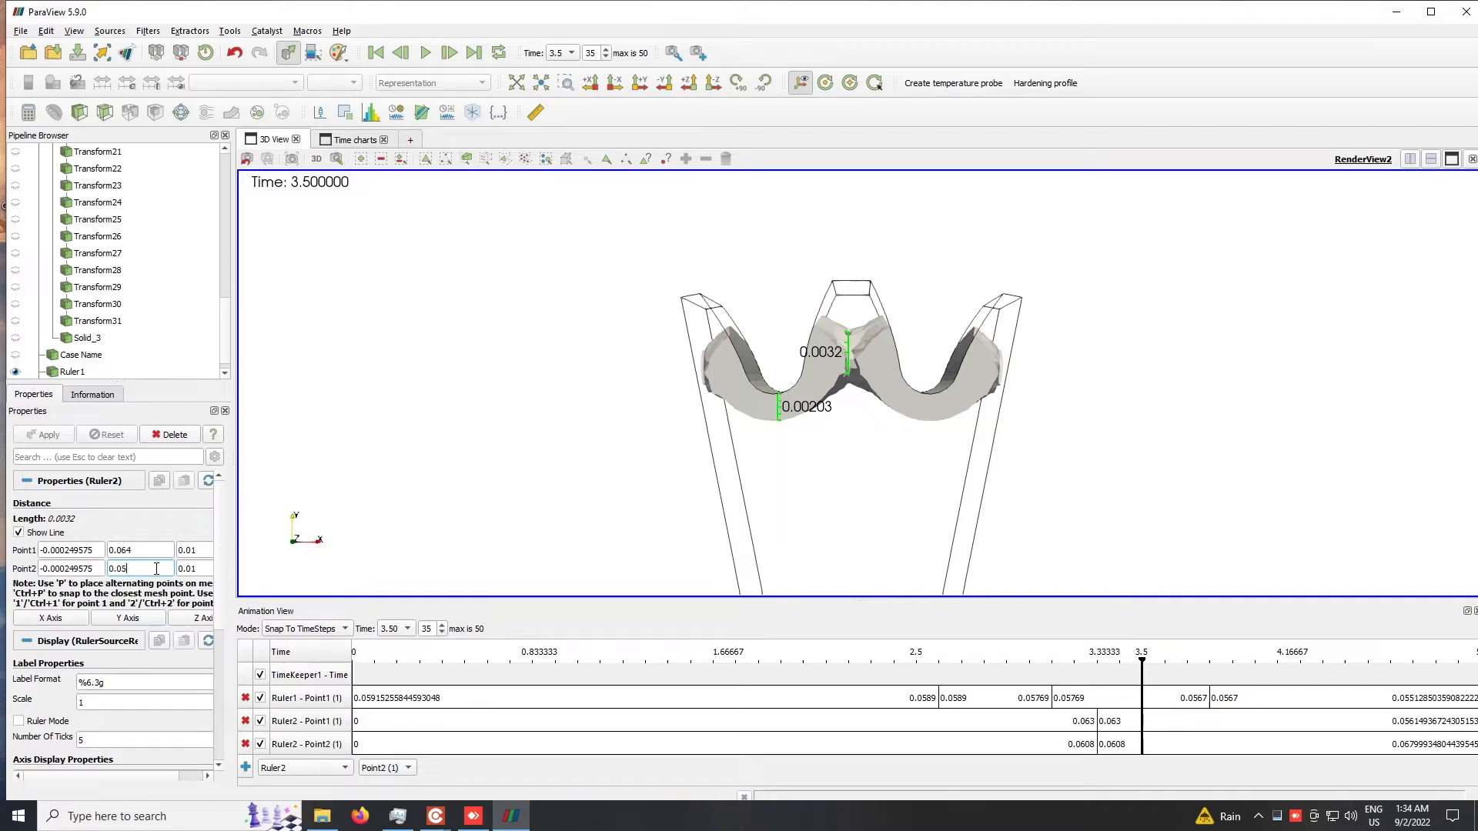
{"action": "key", "text": "Return"}
{"action": "key", "text": "Return"}
{"action": "key", "text": "BackSpace"}
{"action": "type", "text": "7"}
{"action": "key", "text": "Return"}
Step: Add a keyframe at time 3.5 with value 0.0597 to the Ruler2 - Point2 (1) track
{"action": "double_click", "coordinate": [162, 573]}
{"action": "double_click", "coordinate": [1155, 745]}
{"action": "left_click", "coordinate": [930, 278]}
{"action": "double_click", "coordinate": [558, 299]}
{"action": "type", "text": "3.5"}
{"action": "left_click", "coordinate": [751, 299]}
{"action": "left_click", "coordinate": [751, 299]}
{"action": "type", "text": "0.0597"}
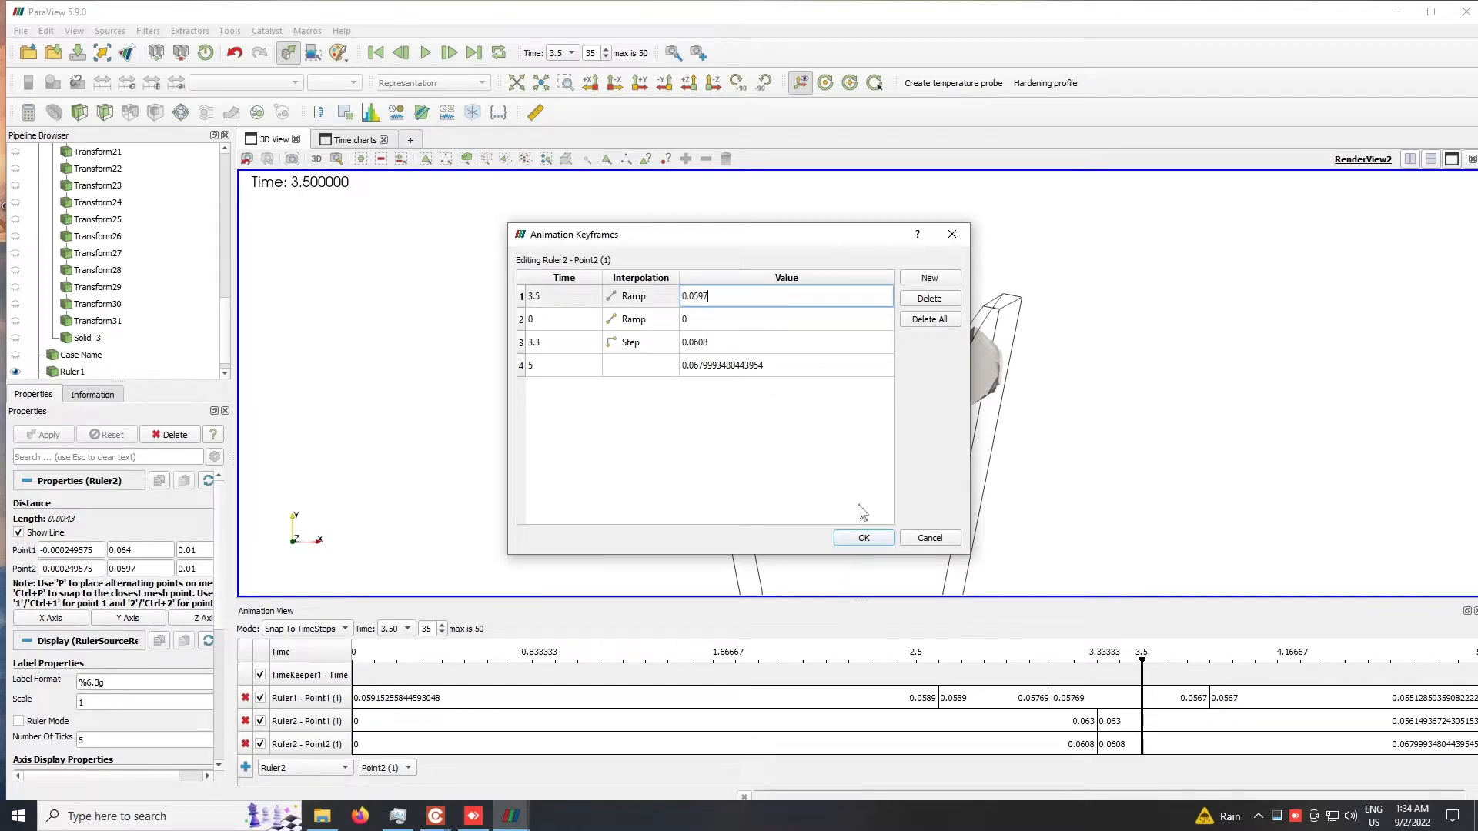
{"action": "left_click", "coordinate": [863, 537]}
Step: Add a keyframe at time 3.5 with value 0.064 to the Ruler2 - Point1 (1) track
{"action": "double_click", "coordinate": [149, 551]}
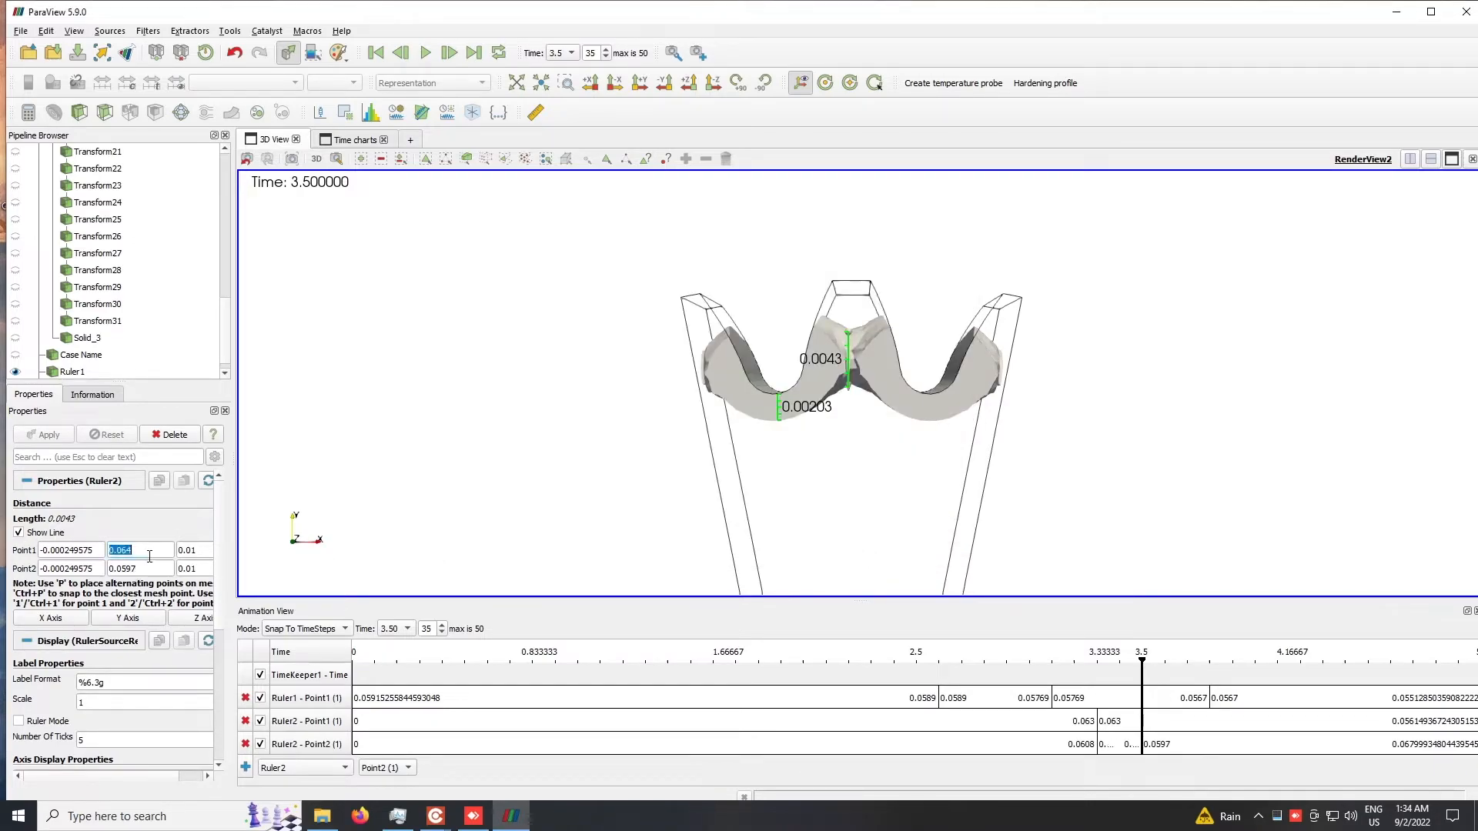
{"action": "double_click", "coordinate": [1179, 718]}
{"action": "left_click", "coordinate": [928, 278]}
{"action": "left_click", "coordinate": [578, 297]}
{"action": "left_click", "coordinate": [578, 297]}
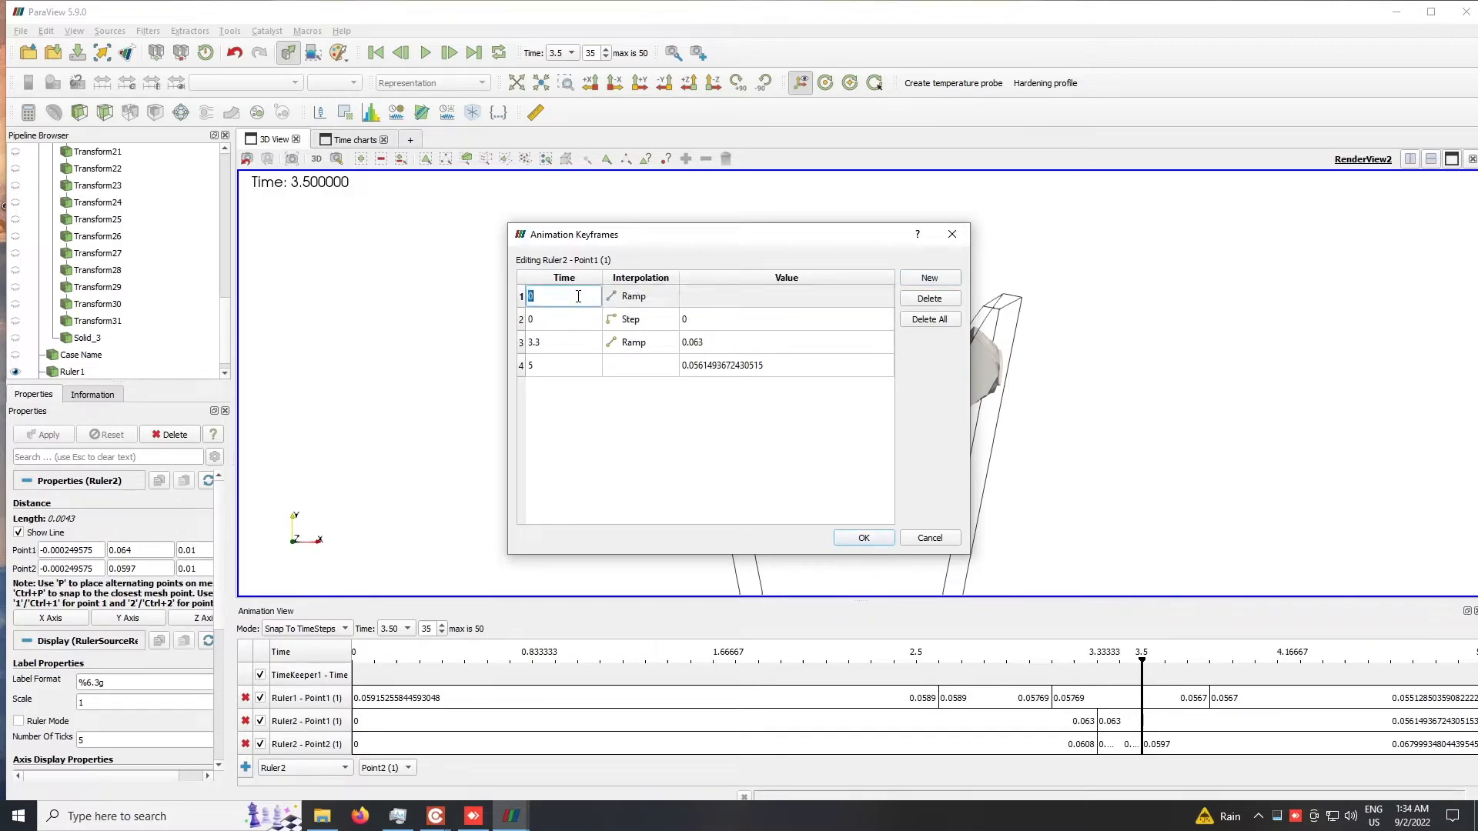
{"action": "type", "text": "3.5"}
{"action": "double_click", "coordinate": [782, 297]}
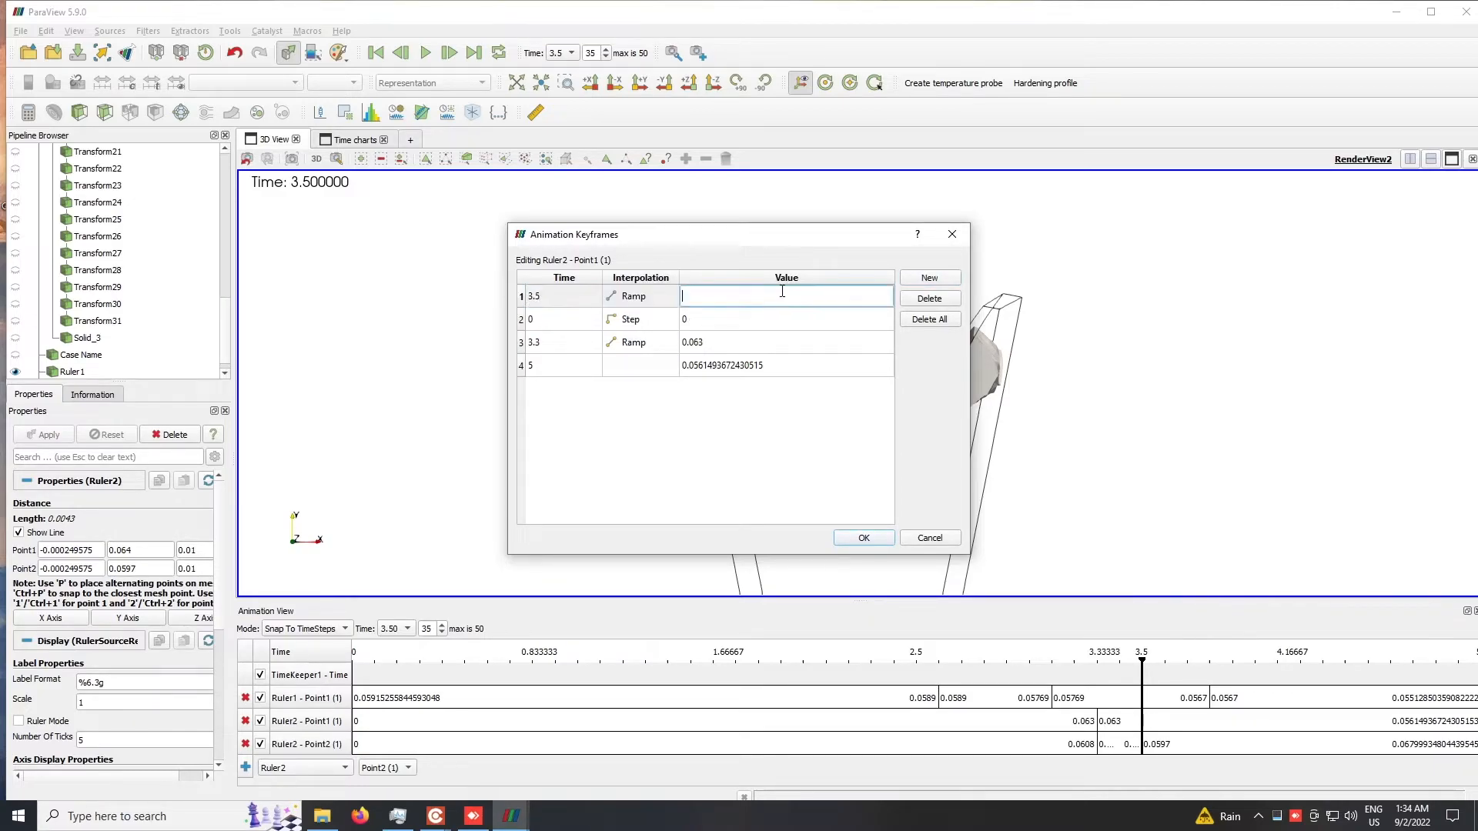
{"action": "type", "text": "0.064"}
{"action": "left_click", "coordinate": [889, 539]}
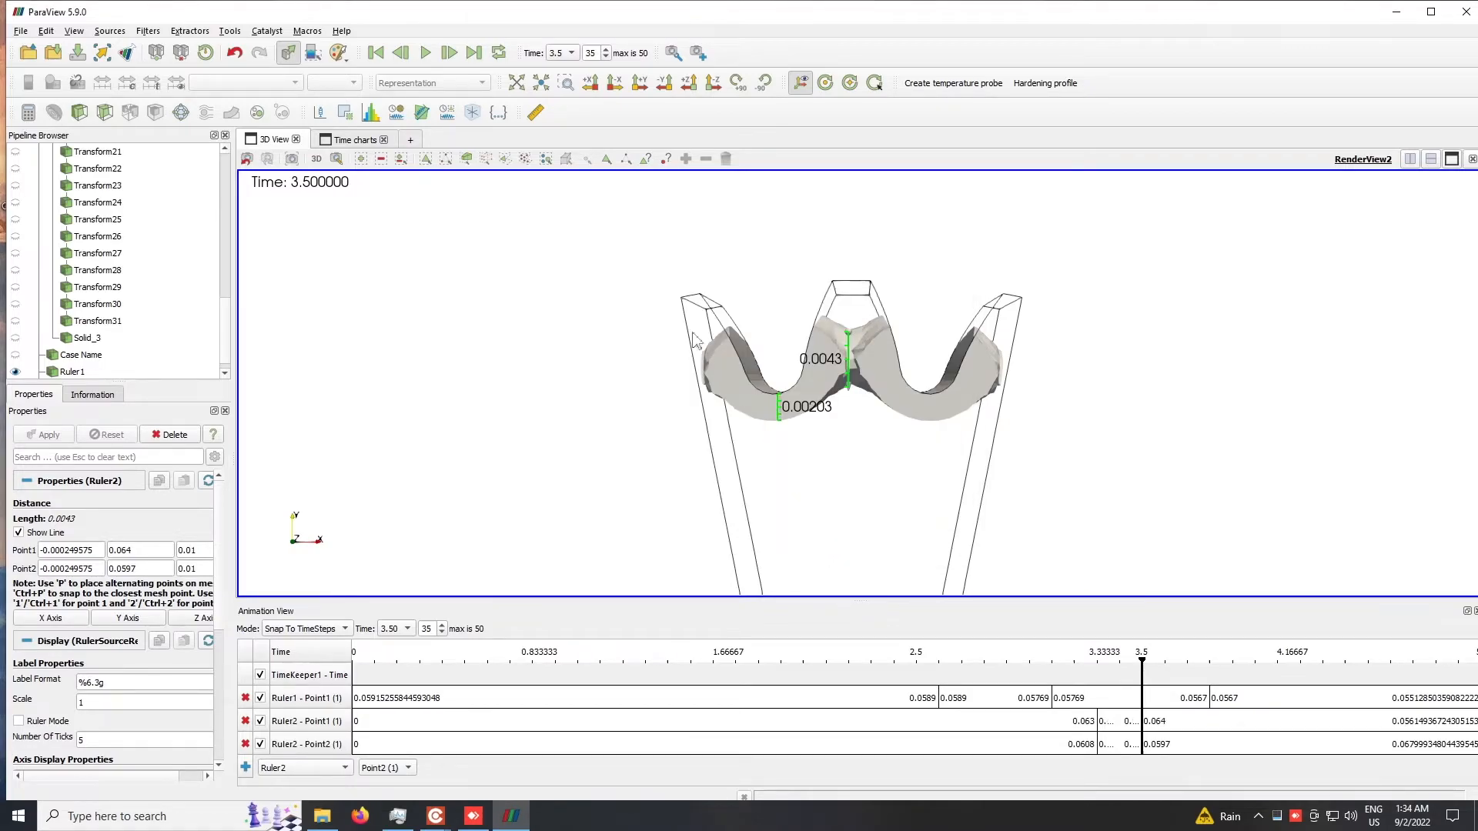
Step: Go to time 3.8 and set the Y coordinate of Ruler2's Point1 to 0.0653
{"action": "left_click", "coordinate": [448, 52]}
{"action": "left_click", "coordinate": [449, 52]}
{"action": "left_click", "coordinate": [448, 52]}
{"action": "left_click", "coordinate": [449, 52]}
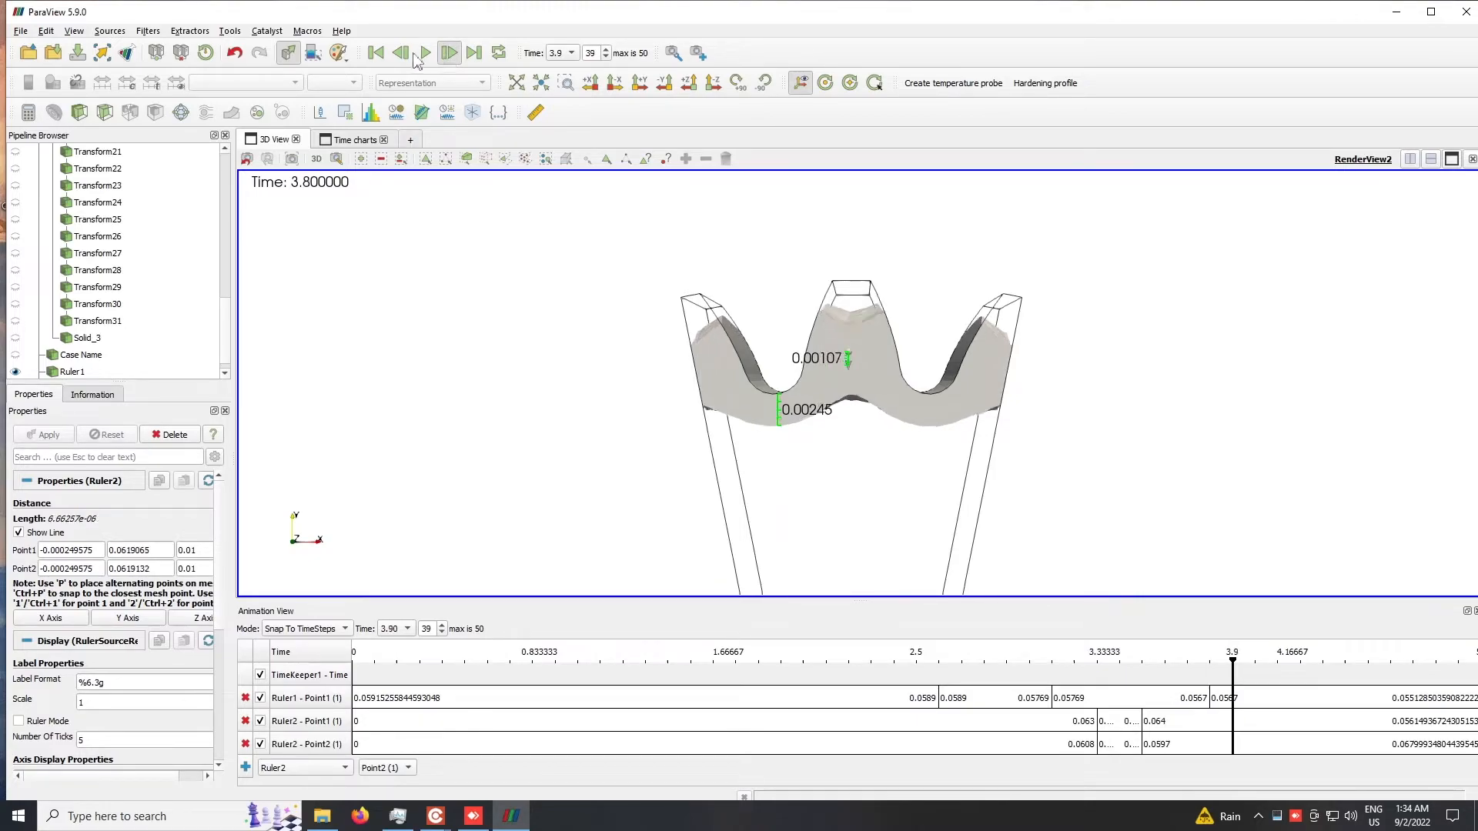
{"action": "left_click", "coordinate": [401, 52]}
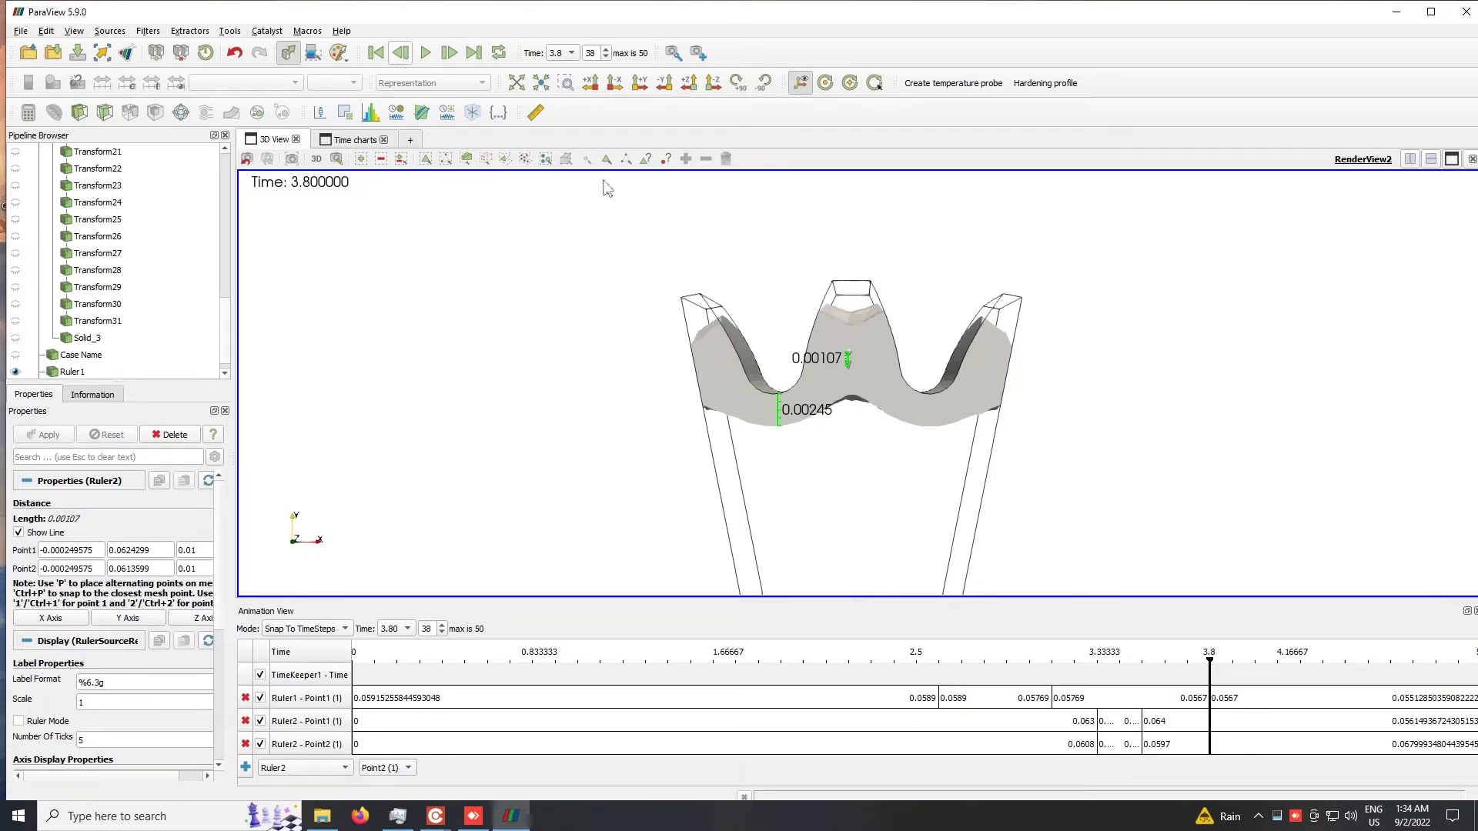
{"action": "double_click", "coordinate": [1294, 726]}
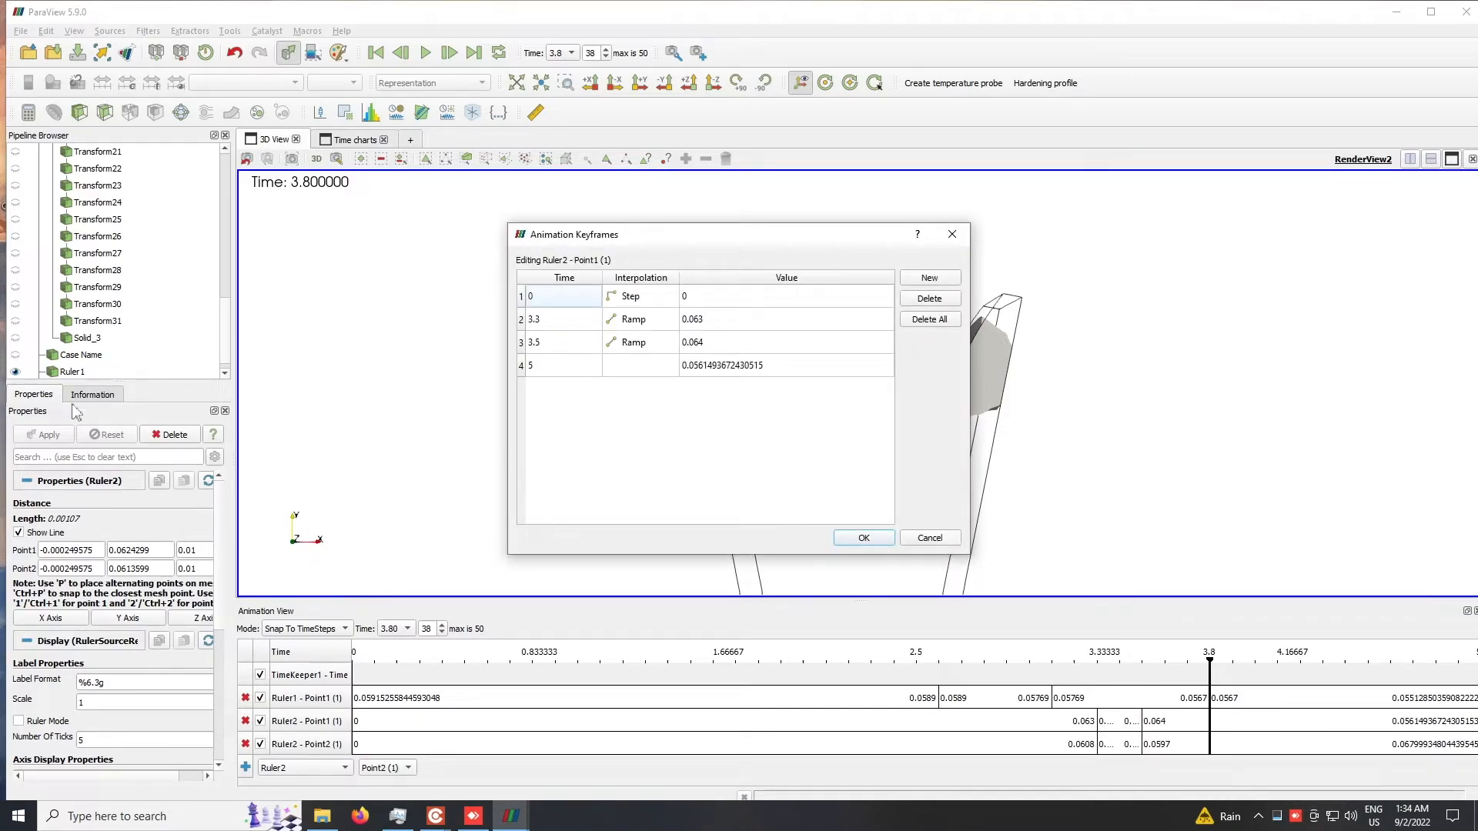
{"action": "left_click", "coordinate": [931, 537]}
{"action": "double_click", "coordinate": [130, 547]}
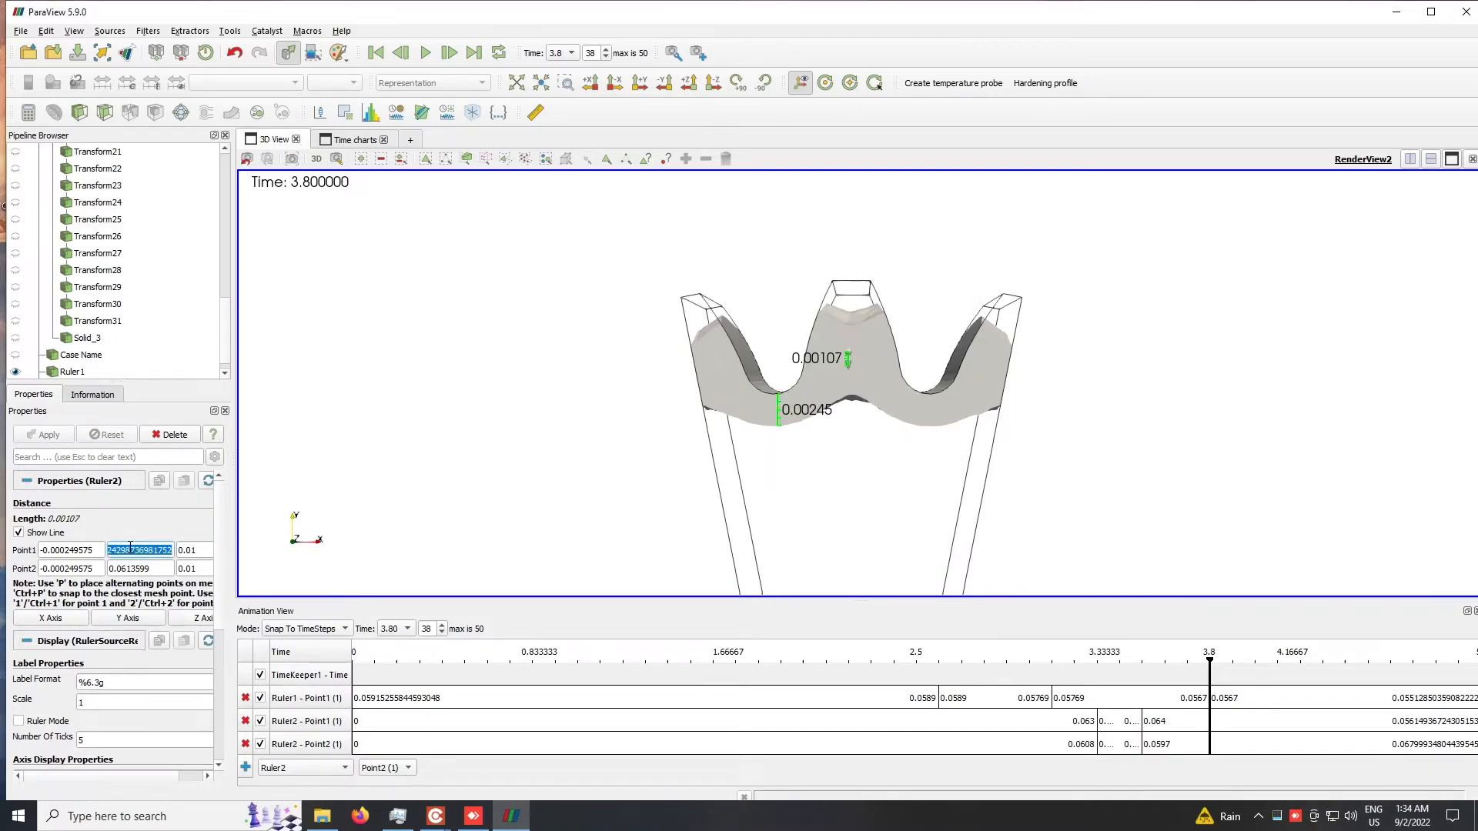
{"action": "type", "text": "0.0655"}
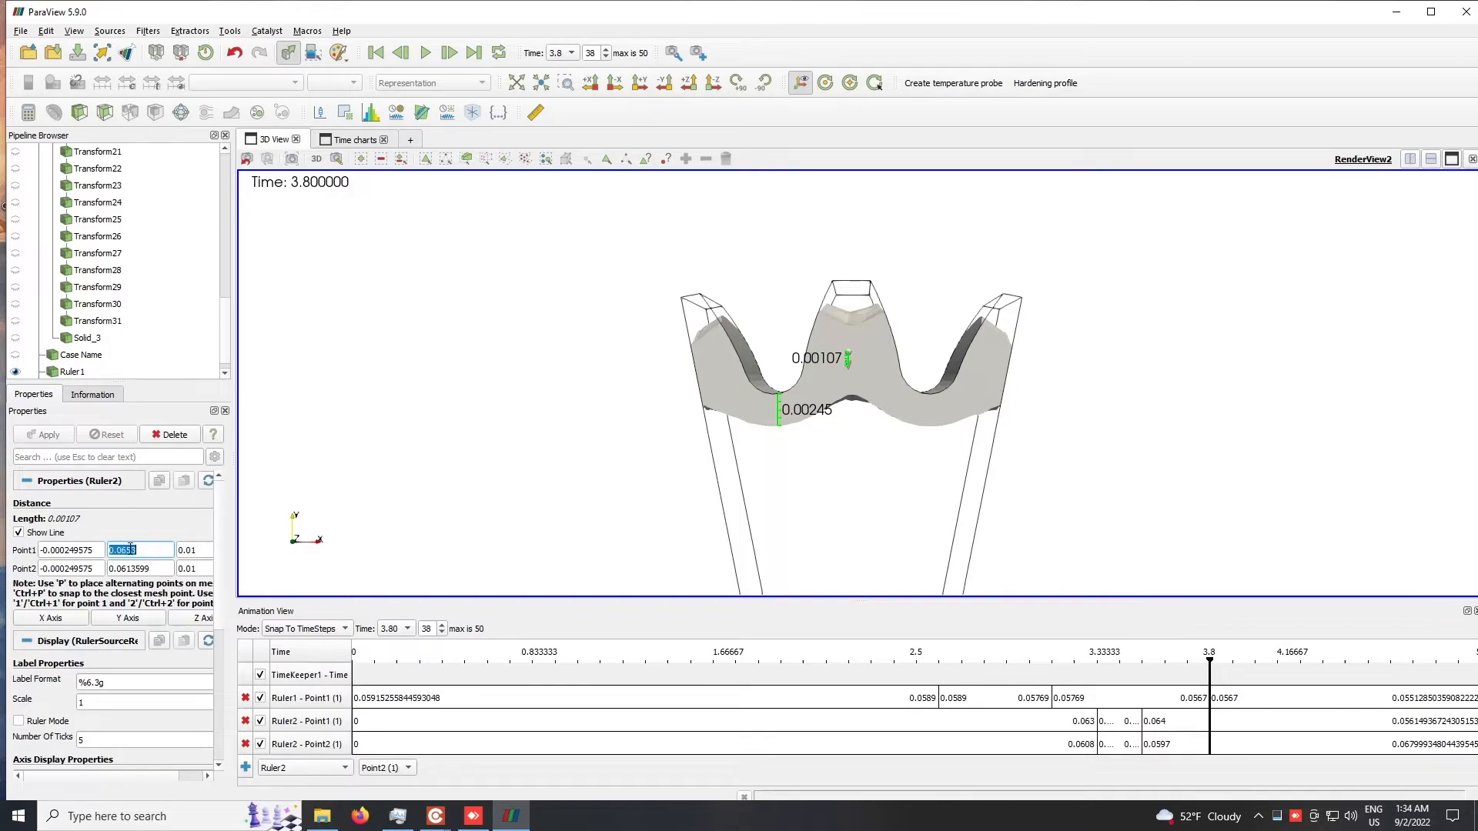
Step: Set the Y coordinate of Ruler2's Point2 to 0.0587 to match the hardened layer's lower boundary
{"action": "double_click", "coordinate": [151, 570]}
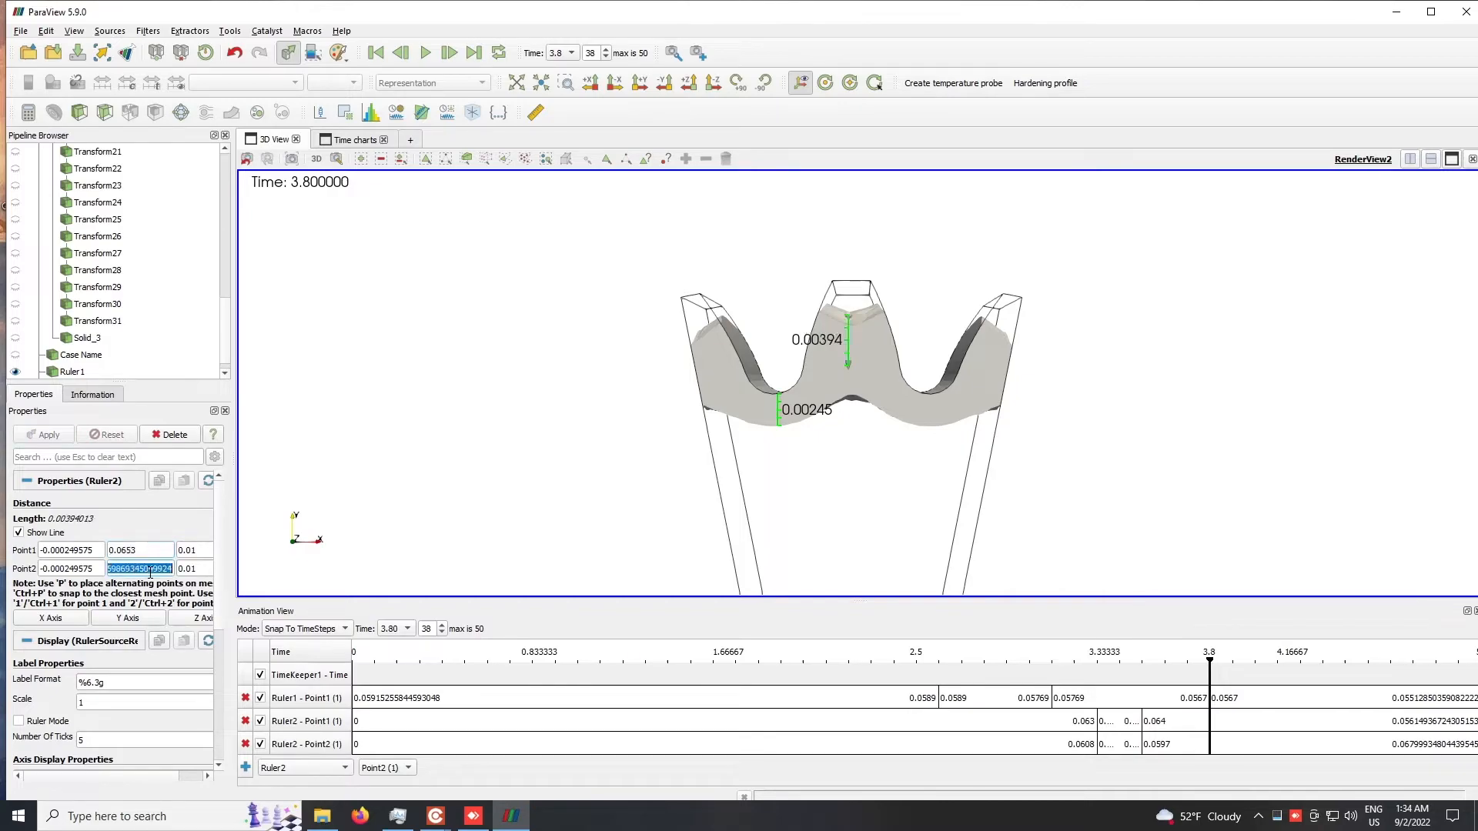
{"action": "type", "text": "0.0585"}
{"action": "key", "text": "Return"}
{"action": "double_click", "coordinate": [1252, 741]}
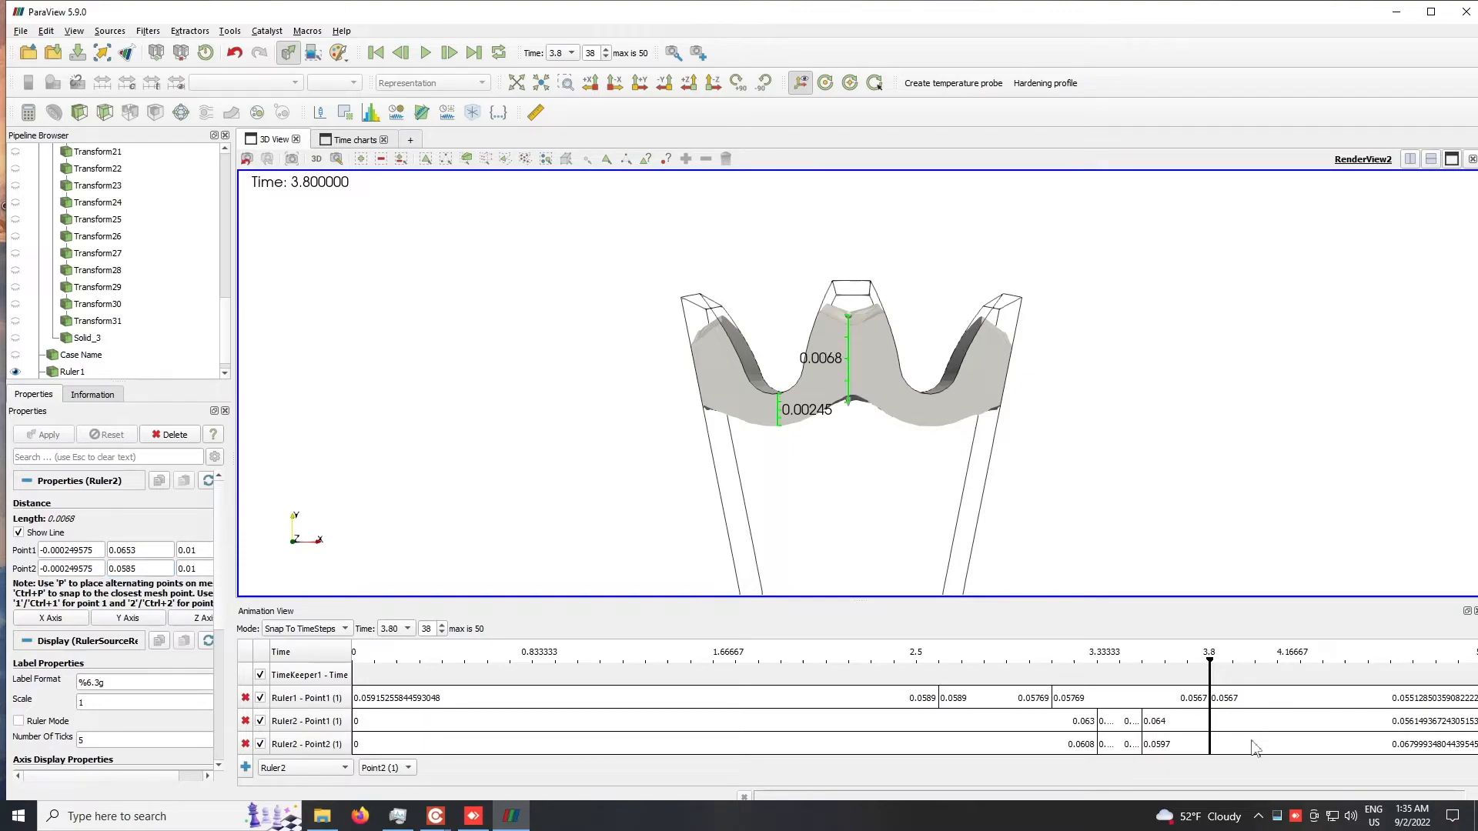
{"action": "double_click", "coordinate": [156, 565]}
{"action": "left_click", "coordinate": [155, 563]}
{"action": "key", "text": "BackSpace"}
{"action": "type", "text": "6"}
{"action": "key", "text": "Return"}
Step: Add a keyframe at time 3.8 with value 0.0587 to the Ruler2 - Point2 (1) track
{"action": "double_click", "coordinate": [1298, 727]}
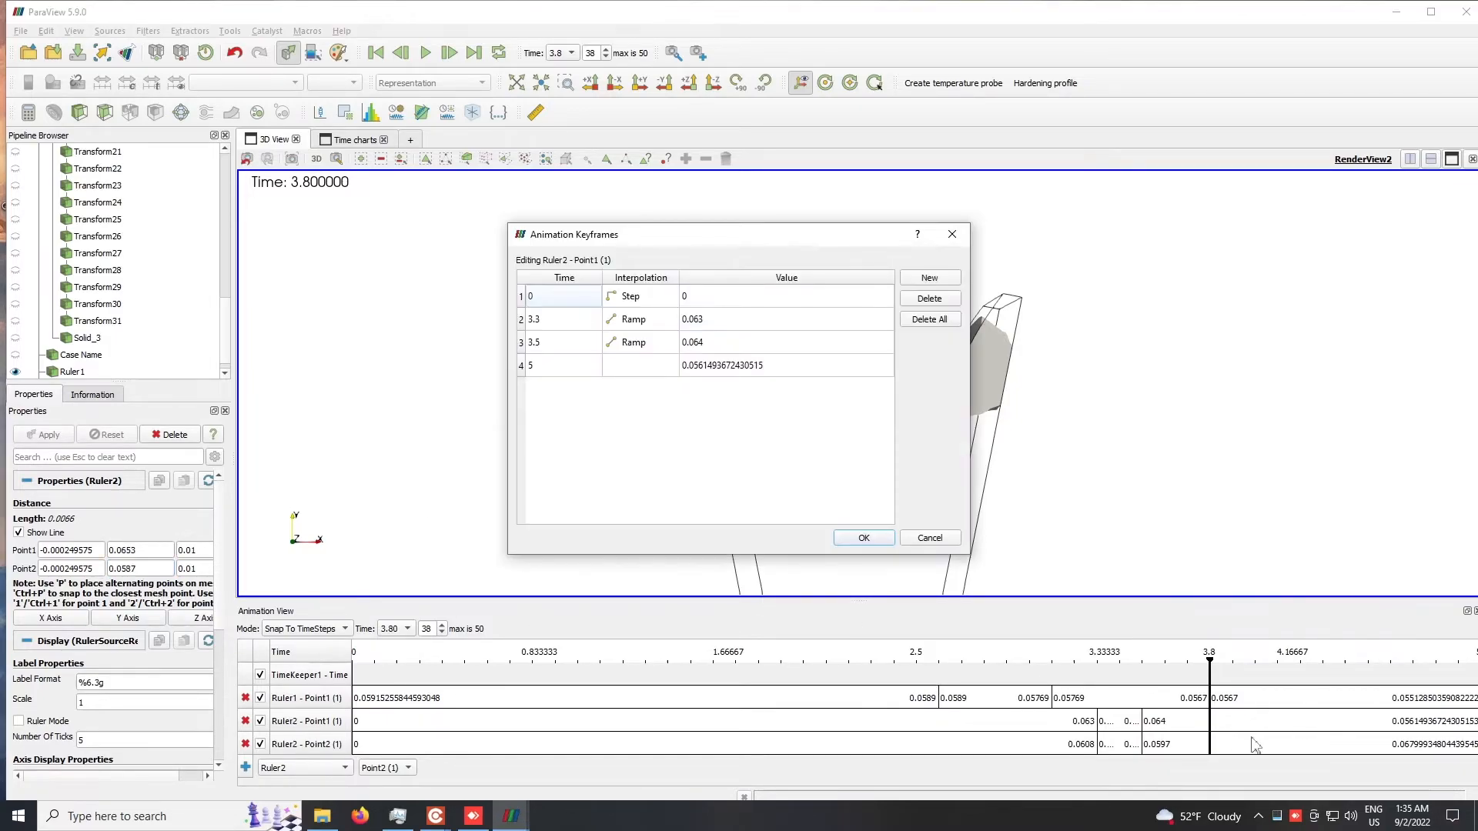
{"action": "left_click", "coordinate": [952, 234]}
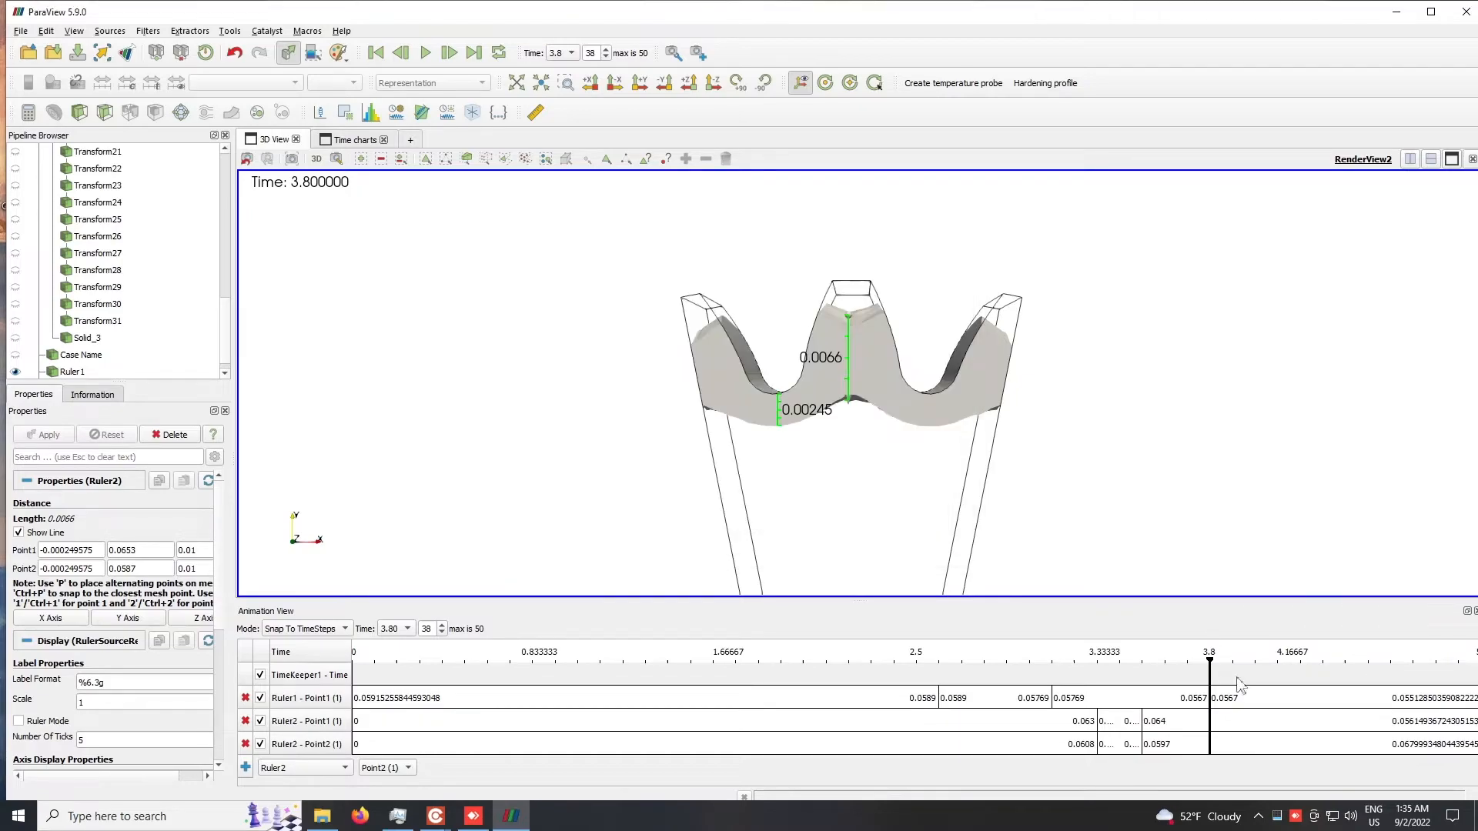
{"action": "double_click", "coordinate": [1286, 746]}
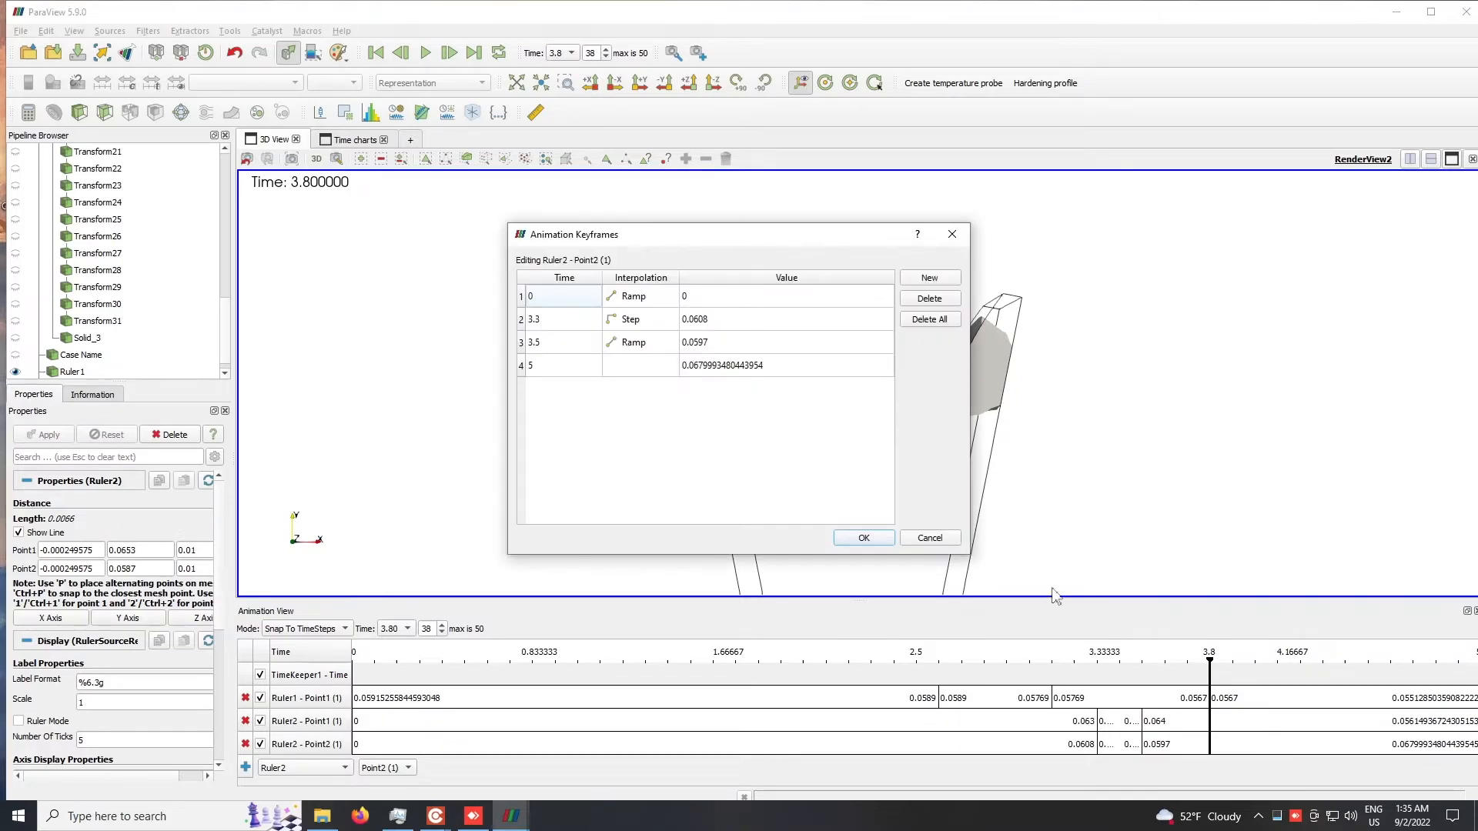
{"action": "left_click", "coordinate": [931, 284]}
{"action": "double_click", "coordinate": [708, 298]}
{"action": "type", "text": "0.0587"}
{"action": "double_click", "coordinate": [545, 298]}
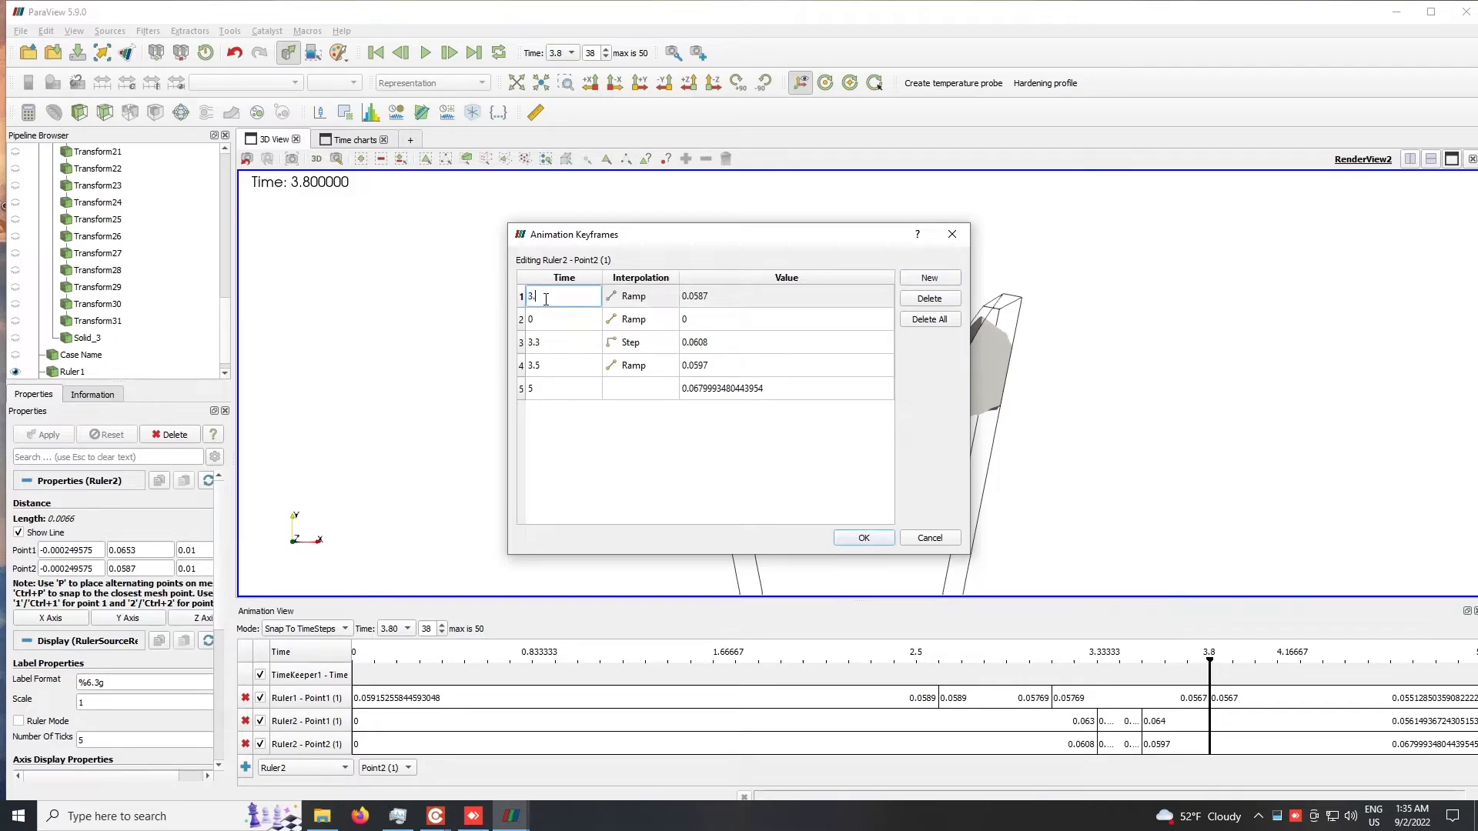
{"action": "left_click", "coordinate": [866, 538]}
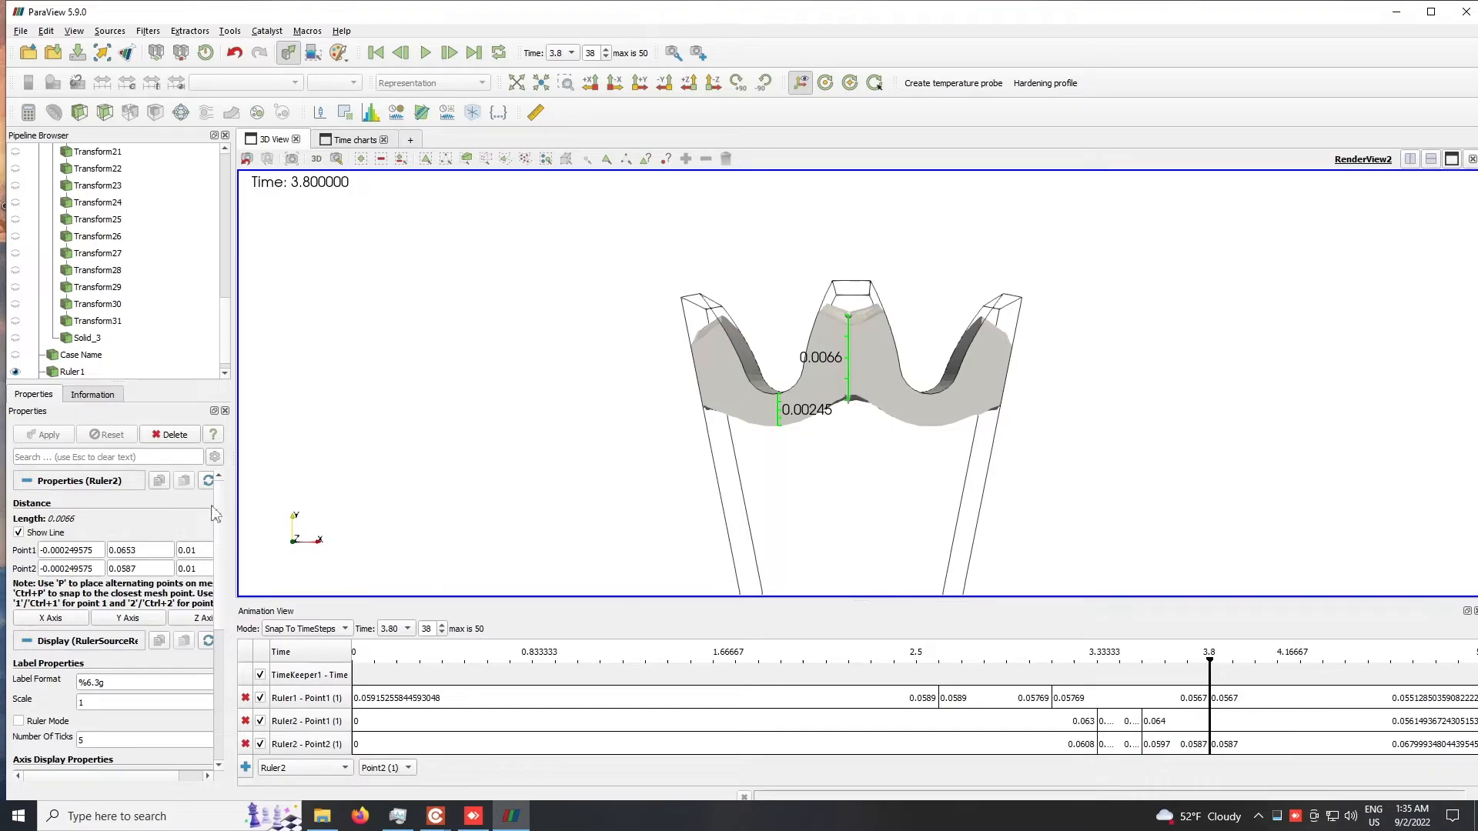
Step: Add a keyframe at time 3.8 with value 0.0653, copied from Ruler2's Point1 Y coordinate, to the Ruler2 - Point1 (1) track
{"action": "double_click", "coordinate": [154, 556]}
{"action": "key", "text": "ctrl+c"}
{"action": "double_click", "coordinate": [1266, 724]}
{"action": "left_click", "coordinate": [930, 278]}
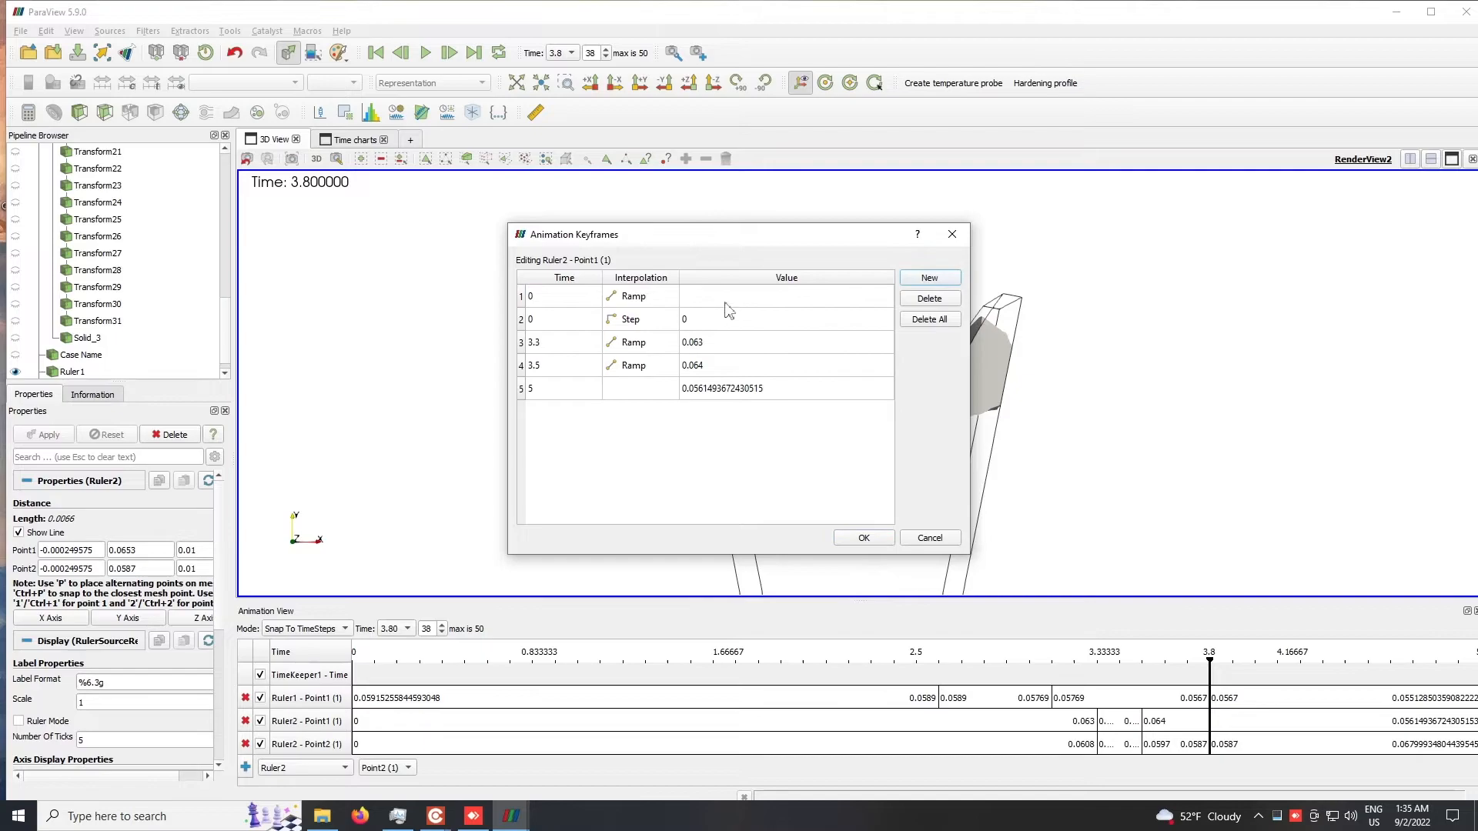
{"action": "double_click", "coordinate": [731, 297]}
{"action": "key", "text": "ctrl+v"}
{"action": "double_click", "coordinate": [545, 296]}
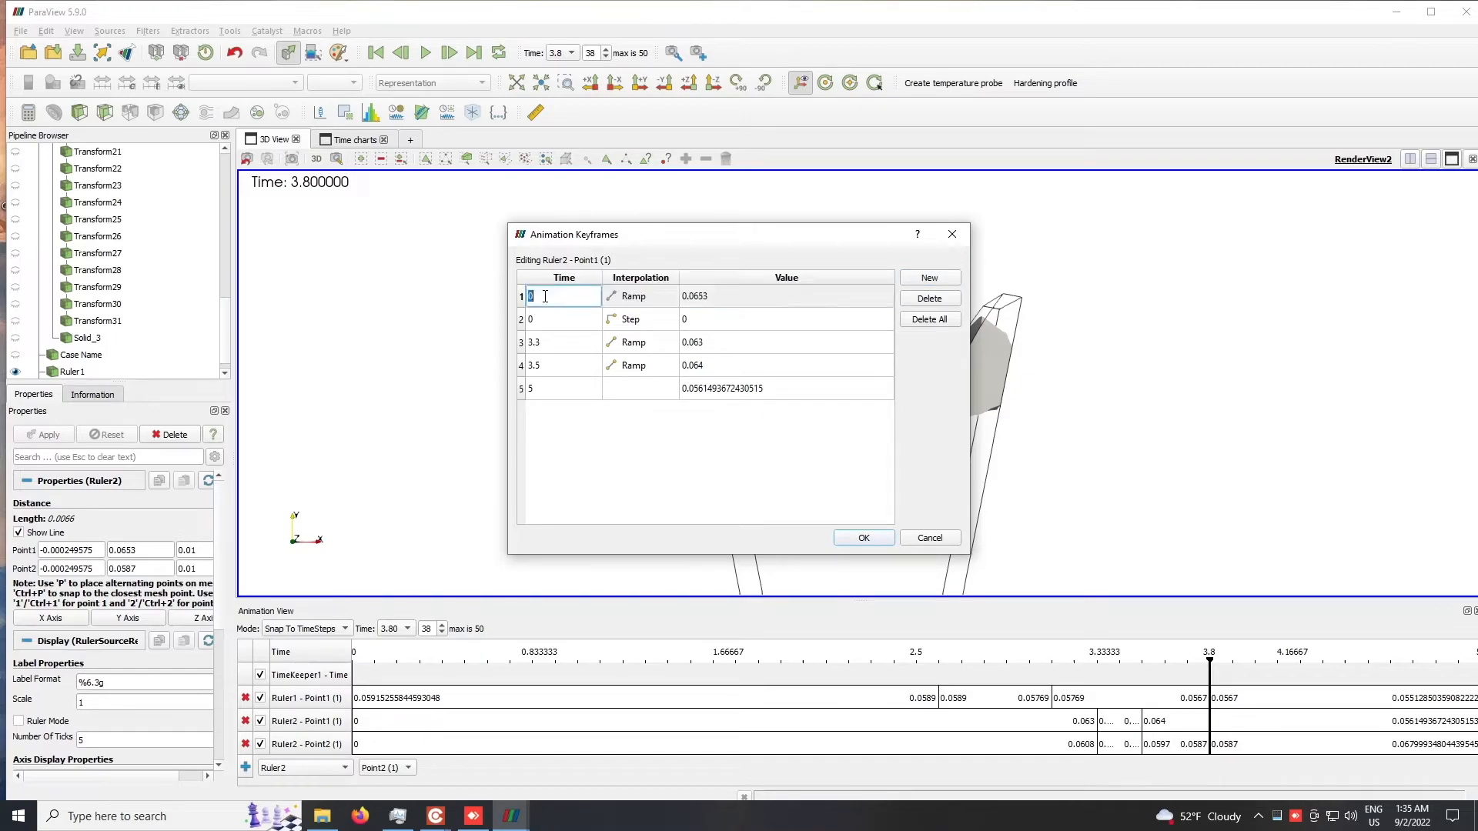
{"action": "type", "text": "3.8"}
{"action": "left_click", "coordinate": [862, 539]}
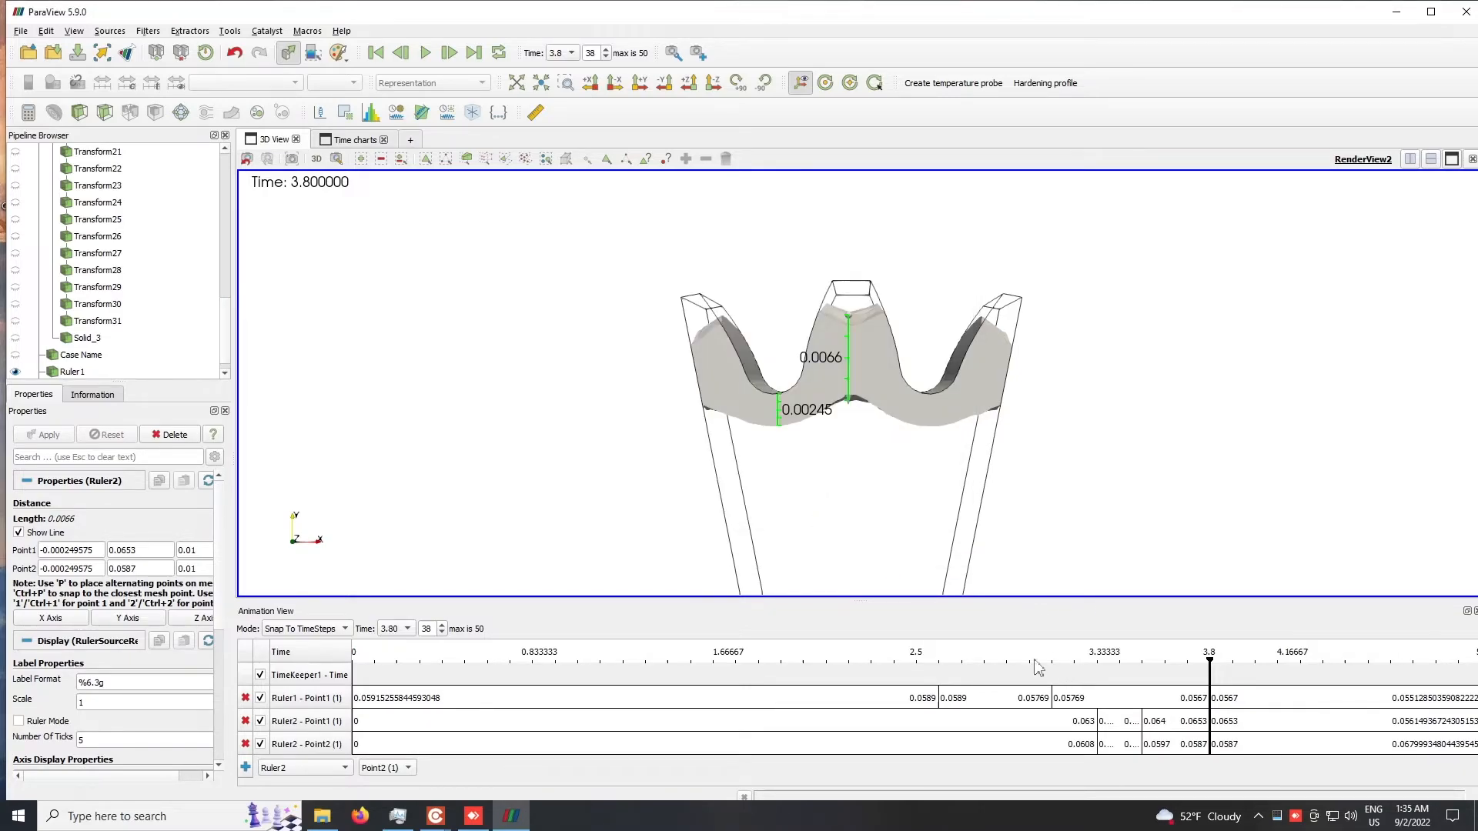
Step: Play the animation from time 3.2 and again from an earlier time to check both rulers' movement
{"action": "left_click_drag", "start_coordinate": [1206, 672], "coordinate": [1074, 672]}
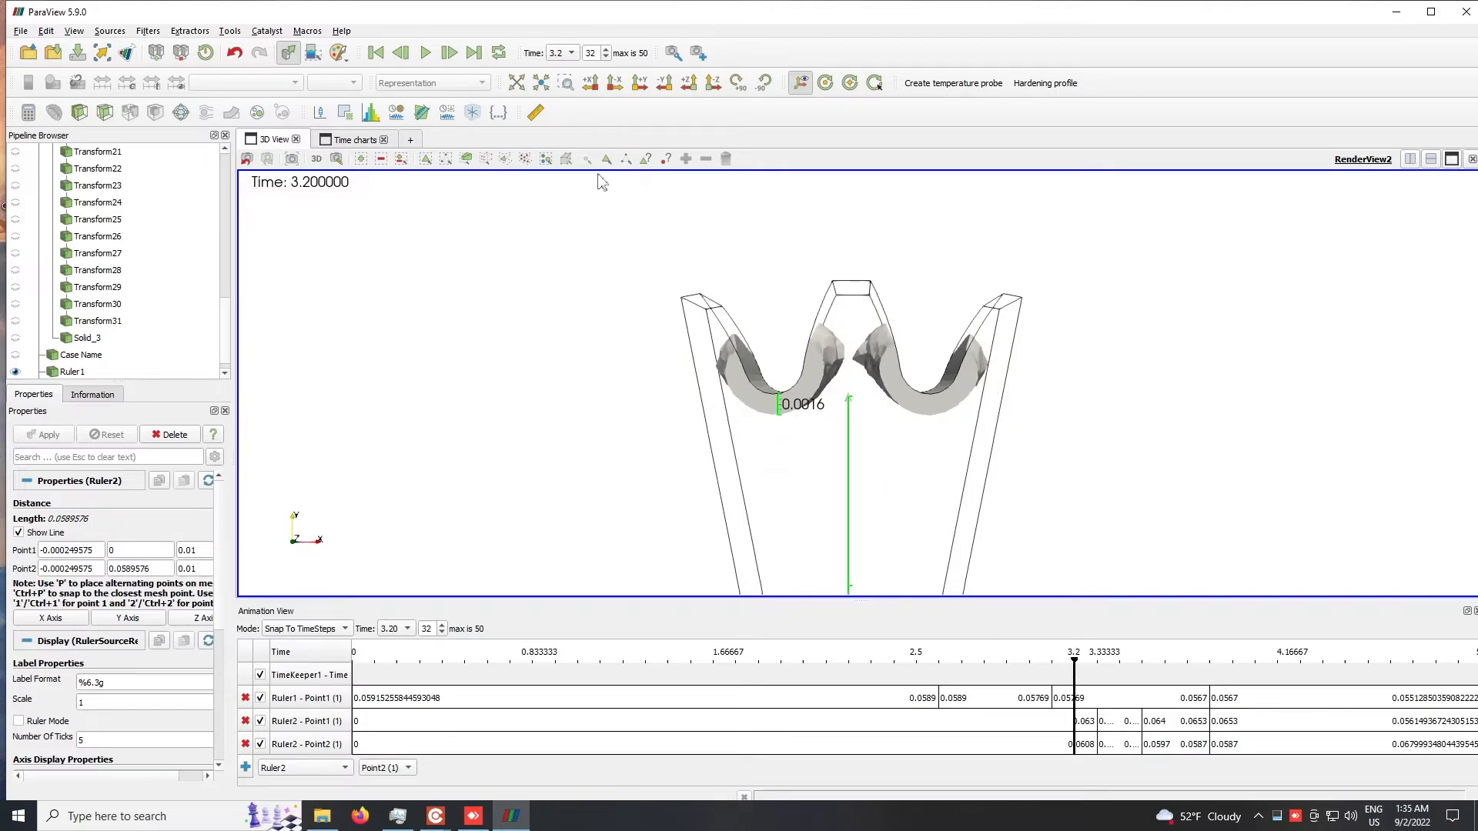
{"action": "left_click", "coordinate": [424, 52]}
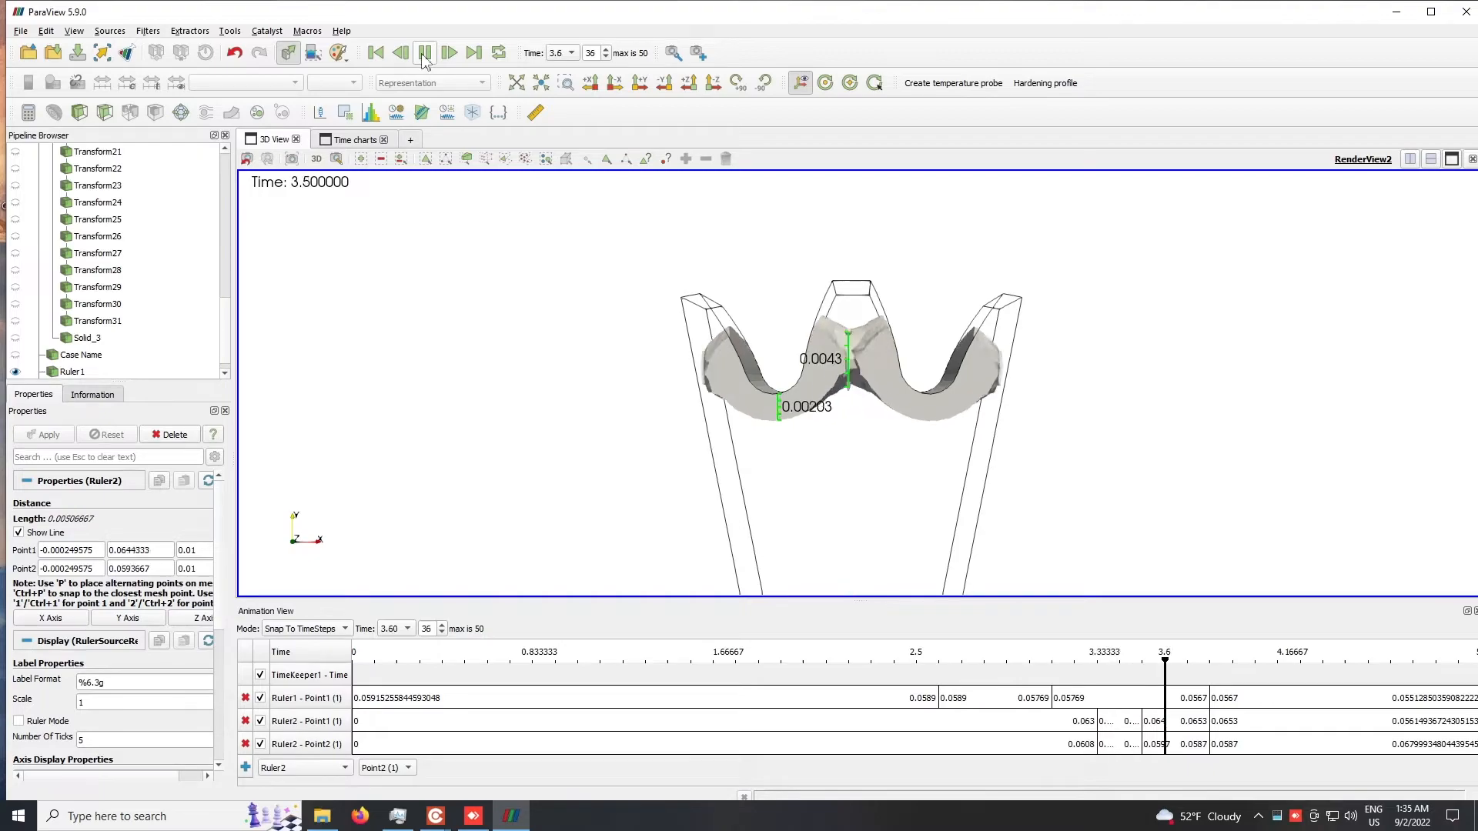
{"action": "left_click", "coordinate": [424, 54]}
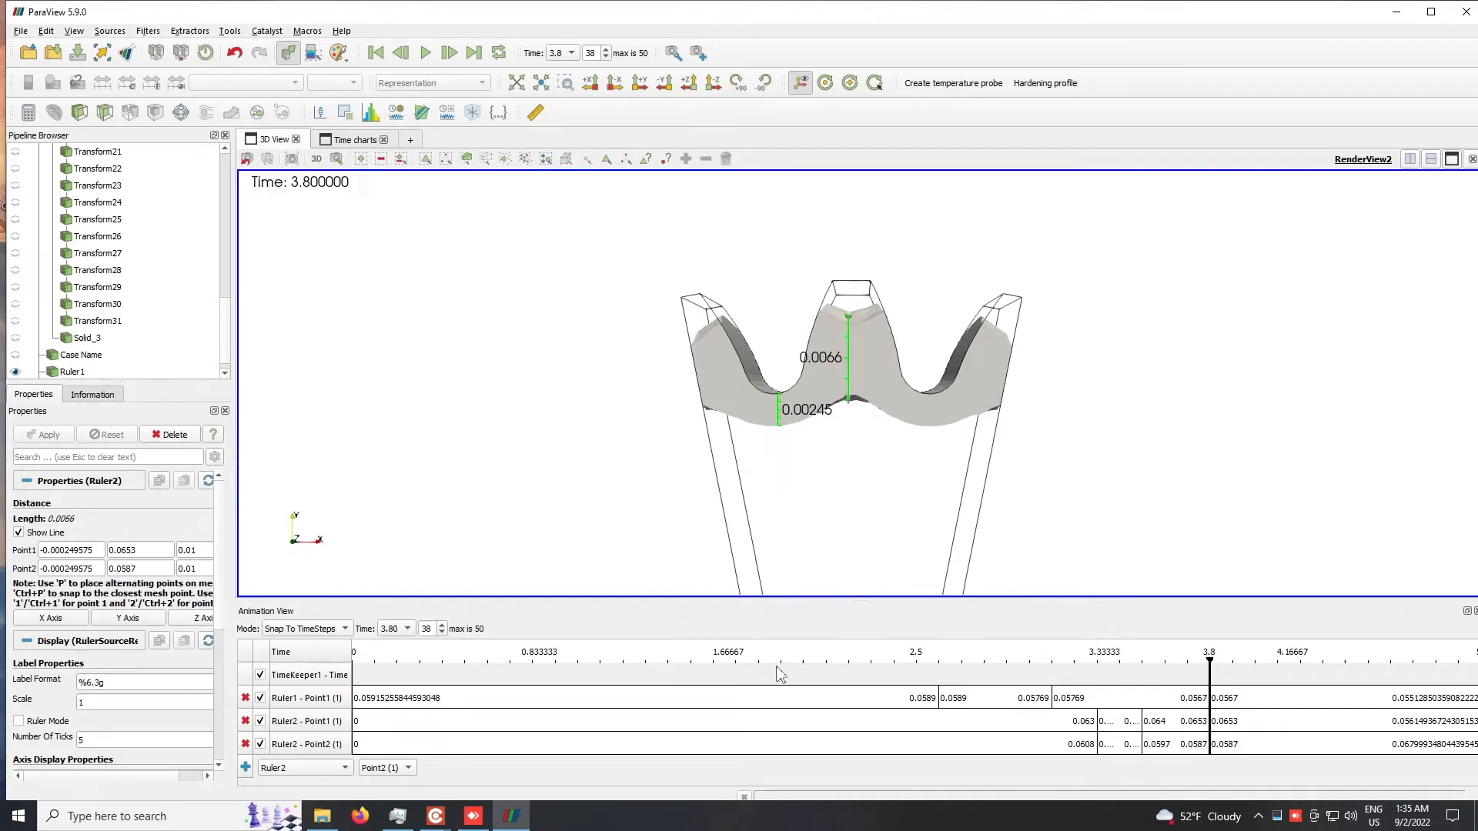
{"action": "left_click_drag", "start_coordinate": [1210, 664], "coordinate": [836, 660]}
{"action": "left_click", "coordinate": [430, 54]}
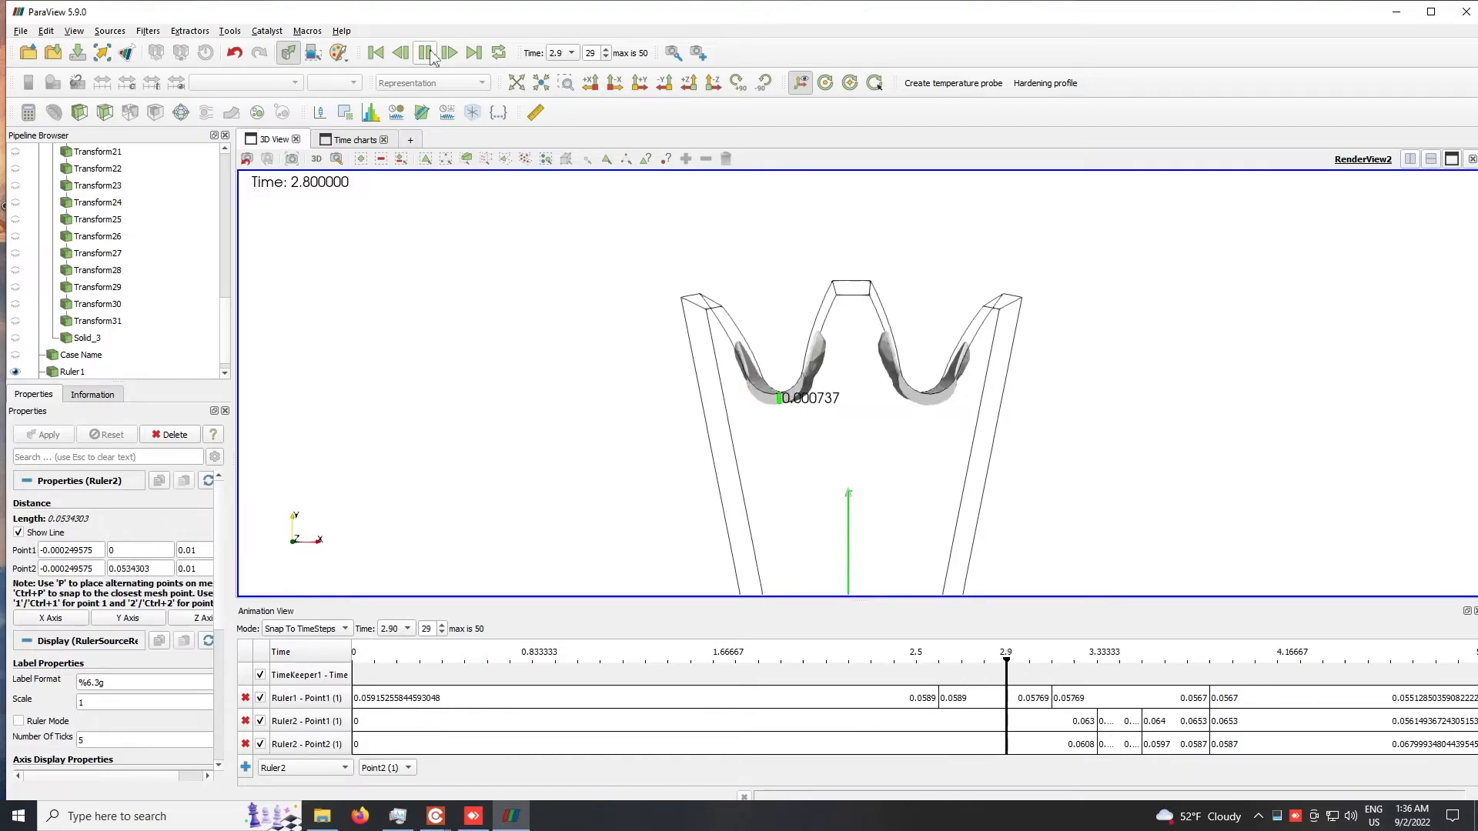
{"action": "left_click", "coordinate": [426, 53]}
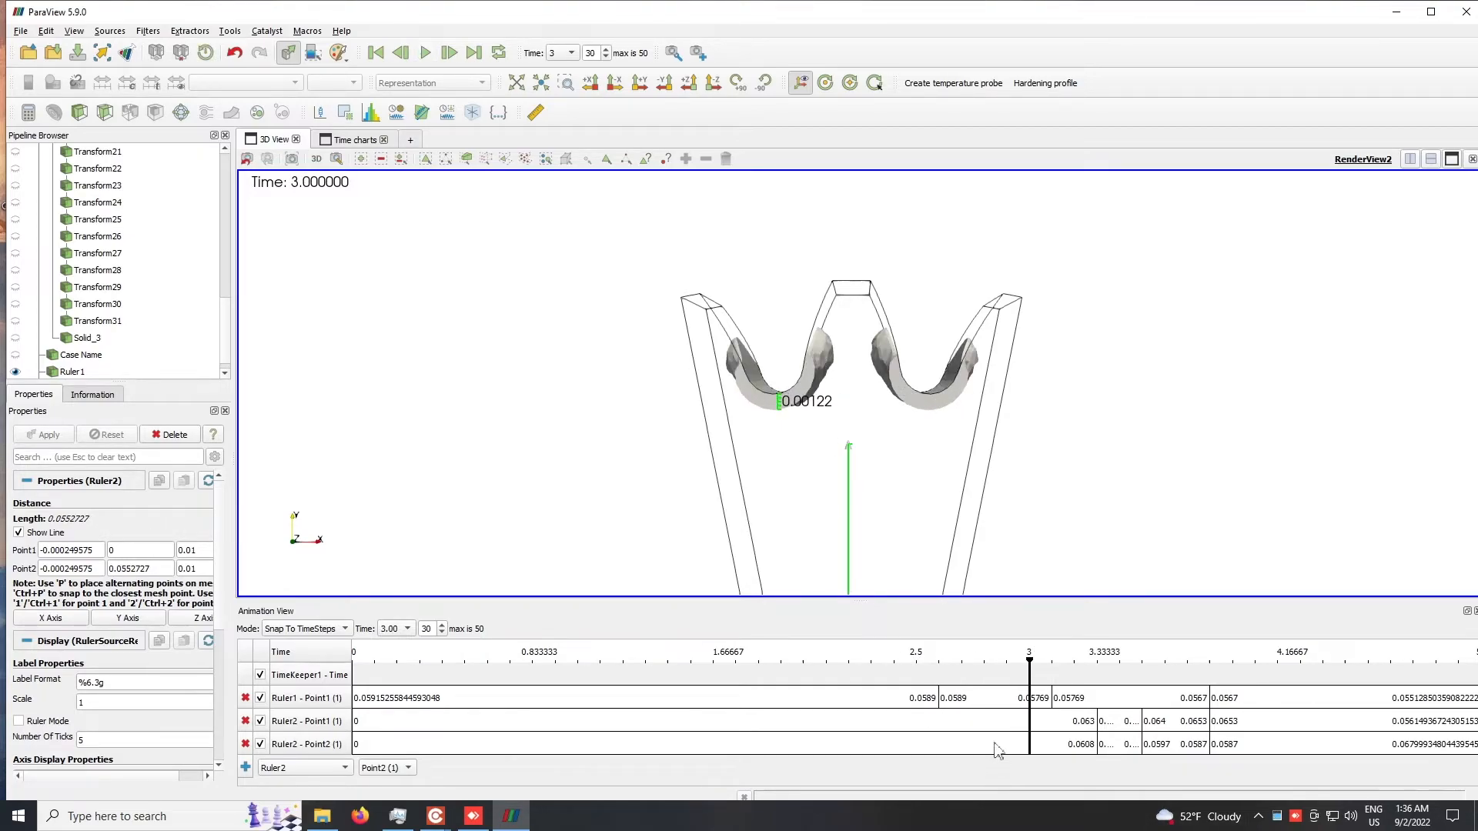
Step: In the Ruler2 - Point2 (1) track, set the interpolation to Ramp for the keyframe at time 3.3 and Step for the one at time 0
{"action": "double_click", "coordinate": [993, 719]}
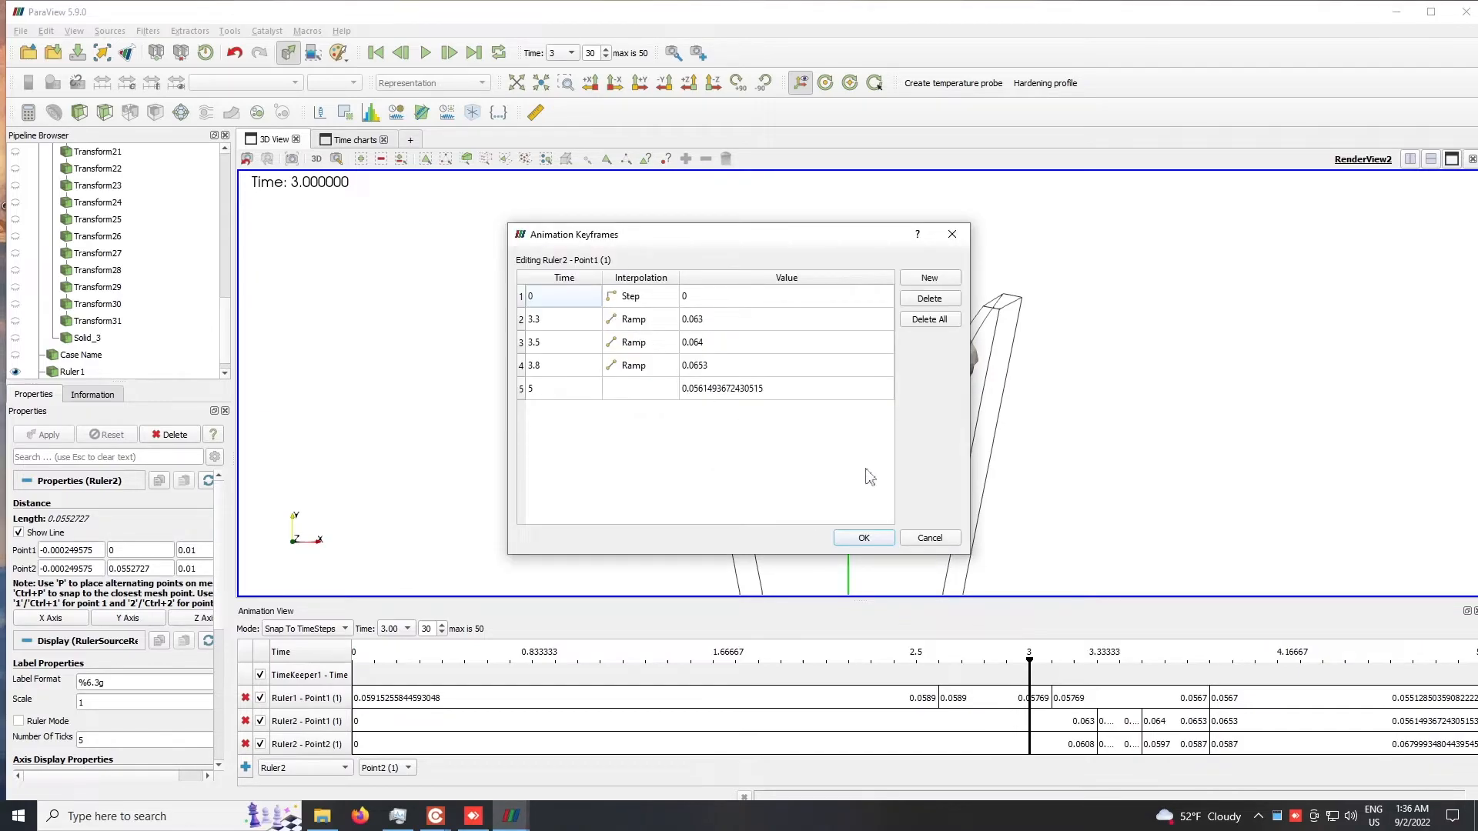
{"action": "left_click", "coordinate": [885, 542]}
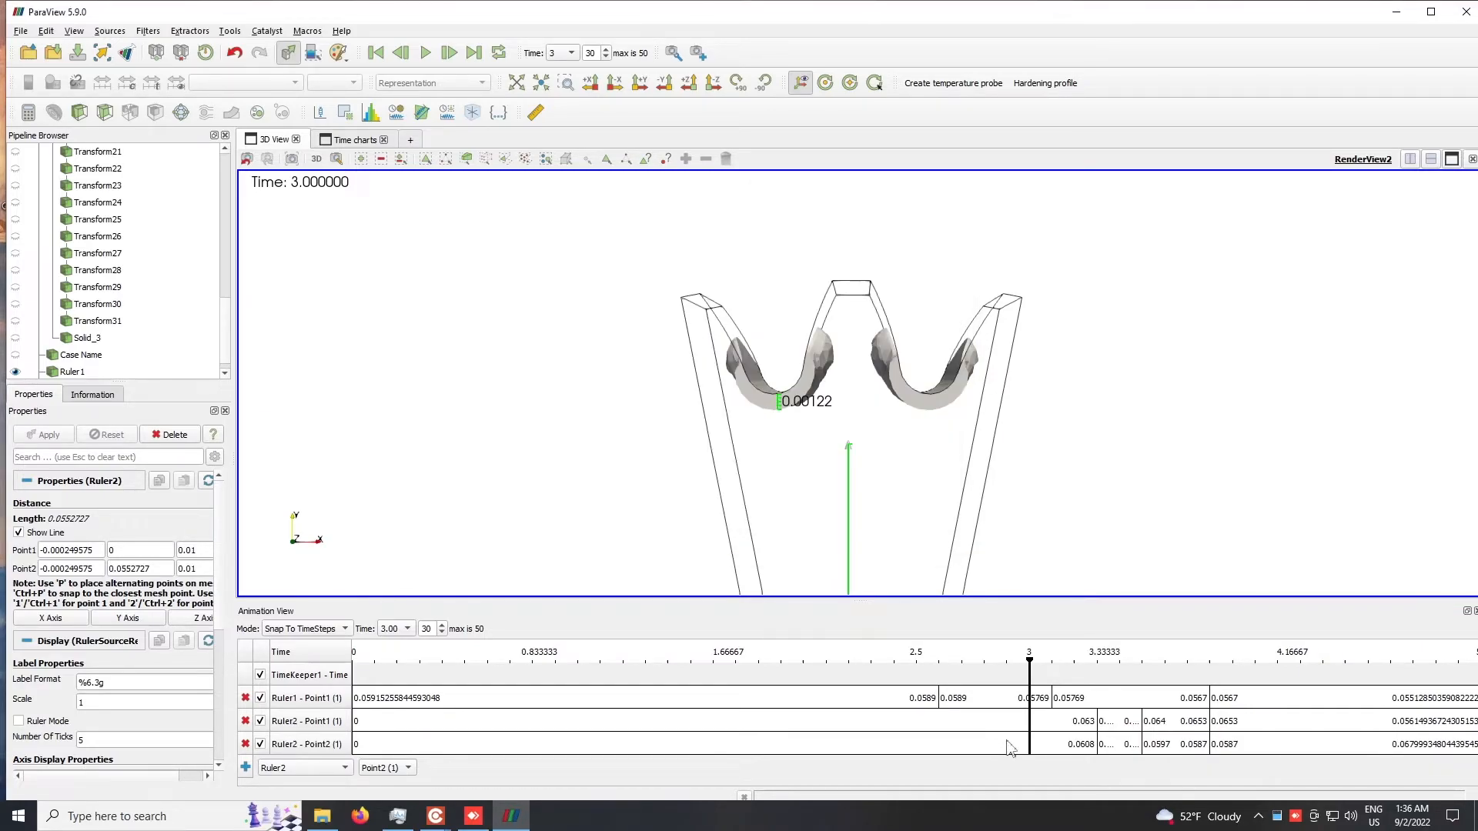
{"action": "double_click", "coordinate": [1010, 746]}
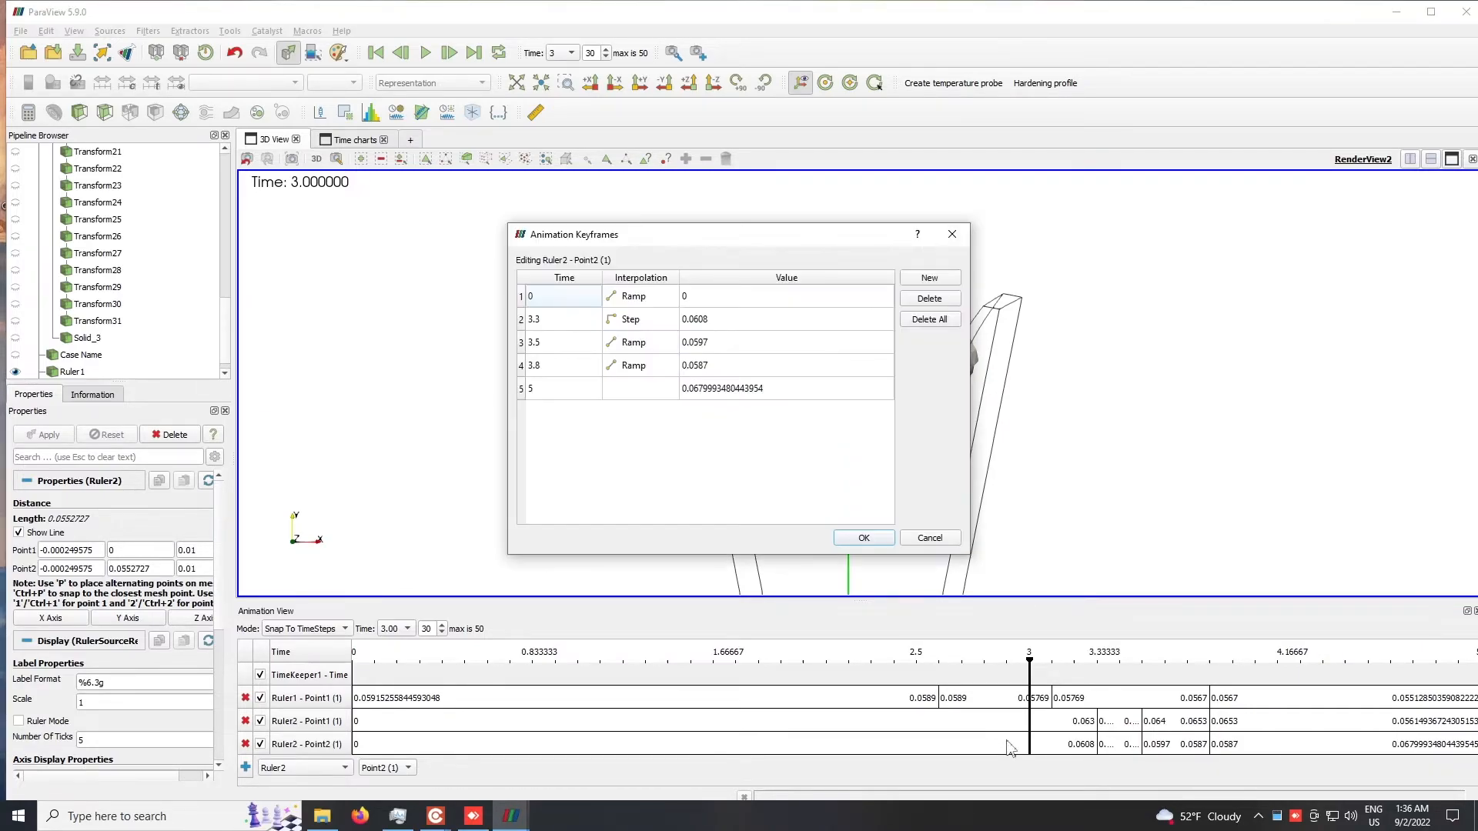
{"action": "double_click", "coordinate": [638, 320]}
{"action": "left_click", "coordinate": [768, 374]}
{"action": "left_click", "coordinate": [776, 308]}
{"action": "left_click", "coordinate": [794, 403]}
{"action": "double_click", "coordinate": [628, 303]}
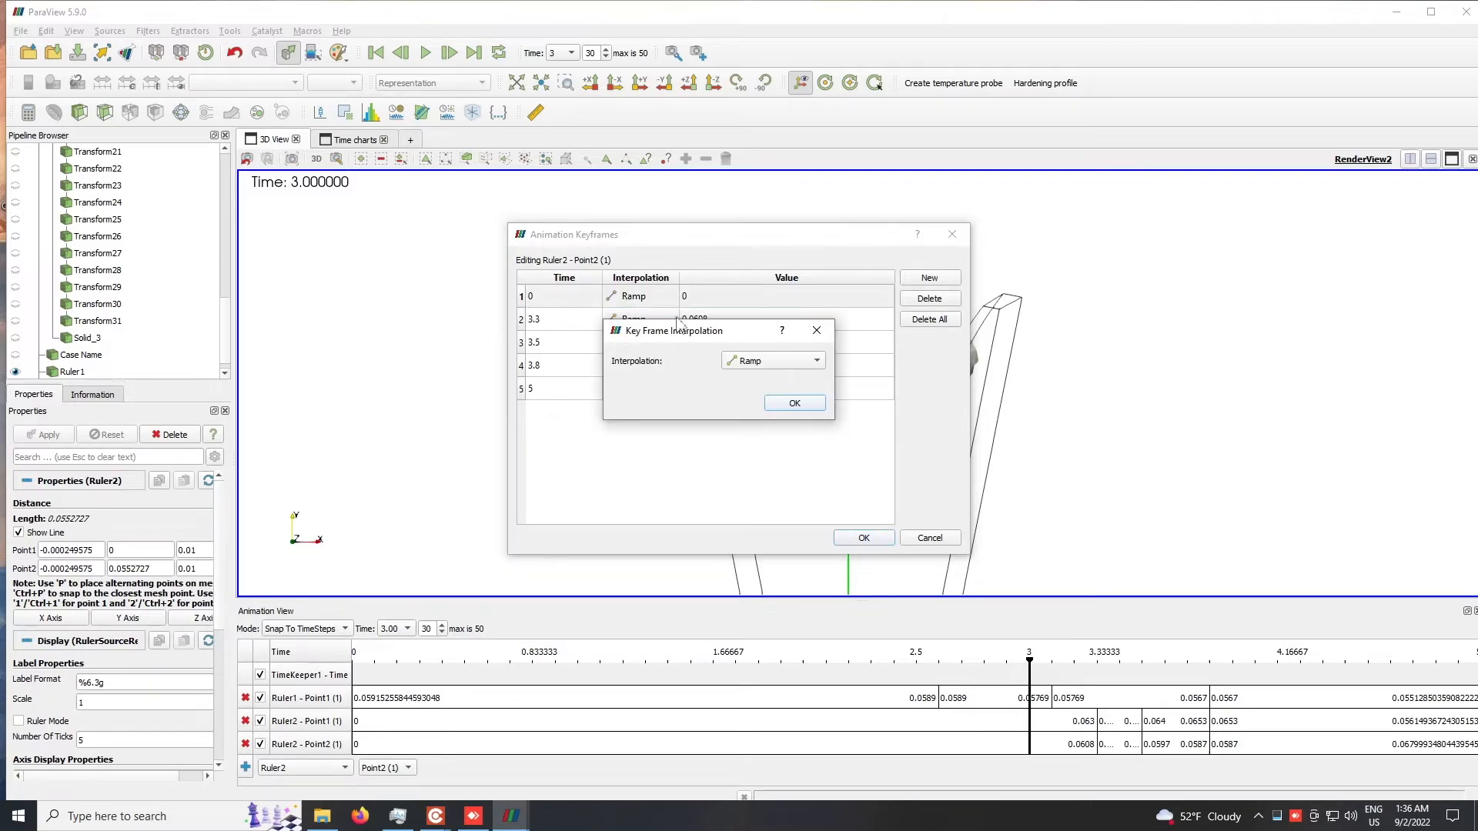
{"action": "left_click", "coordinate": [770, 362]}
{"action": "left_click", "coordinate": [773, 410]}
{"action": "left_click", "coordinate": [794, 401]}
{"action": "left_click", "coordinate": [864, 539]}
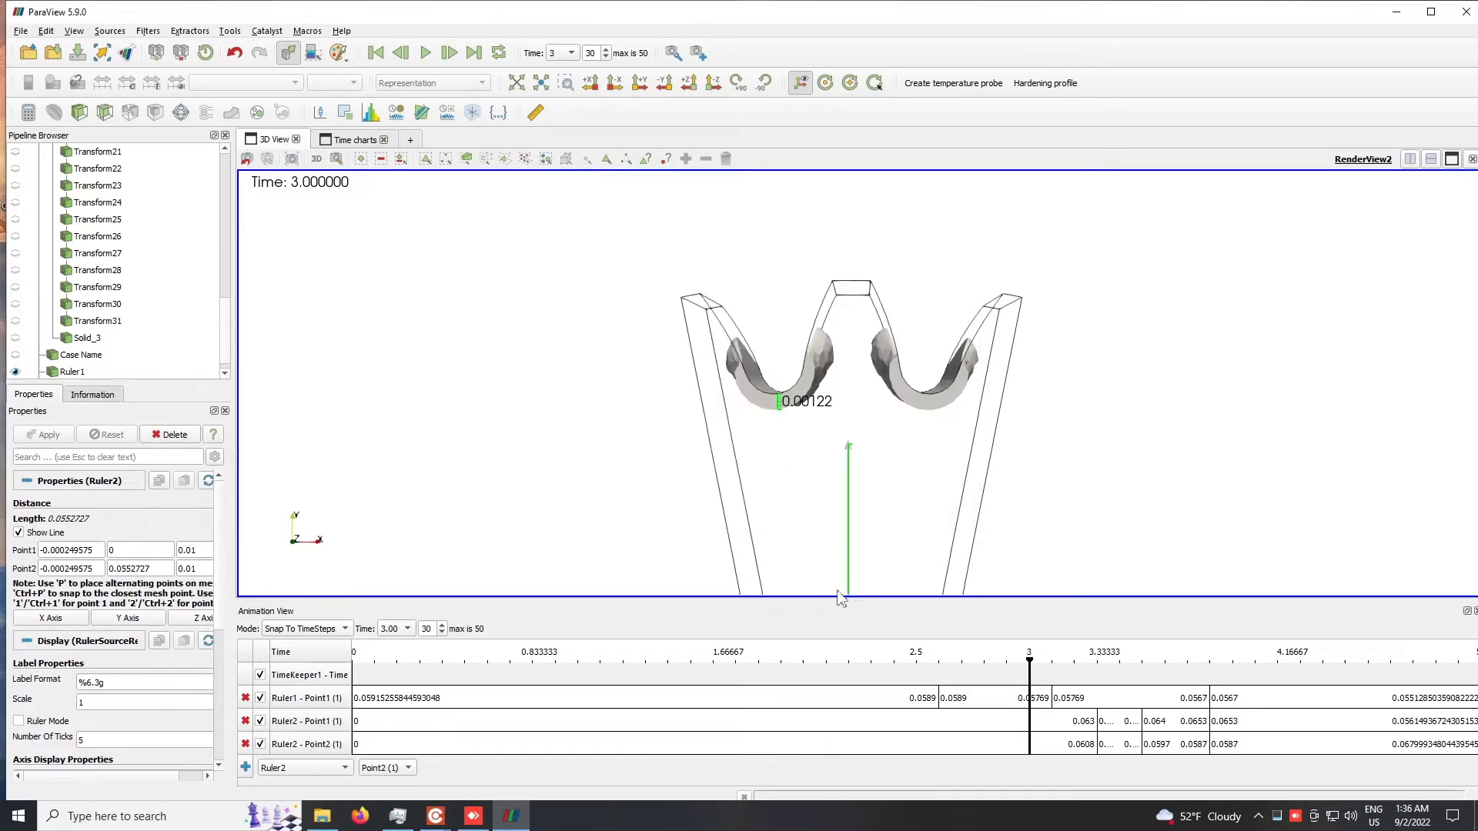
Step: Replay the animation through the middle tooth's hardening and stop at time 4
{"action": "left_click", "coordinate": [400, 52]}
{"action": "left_click", "coordinate": [425, 52]}
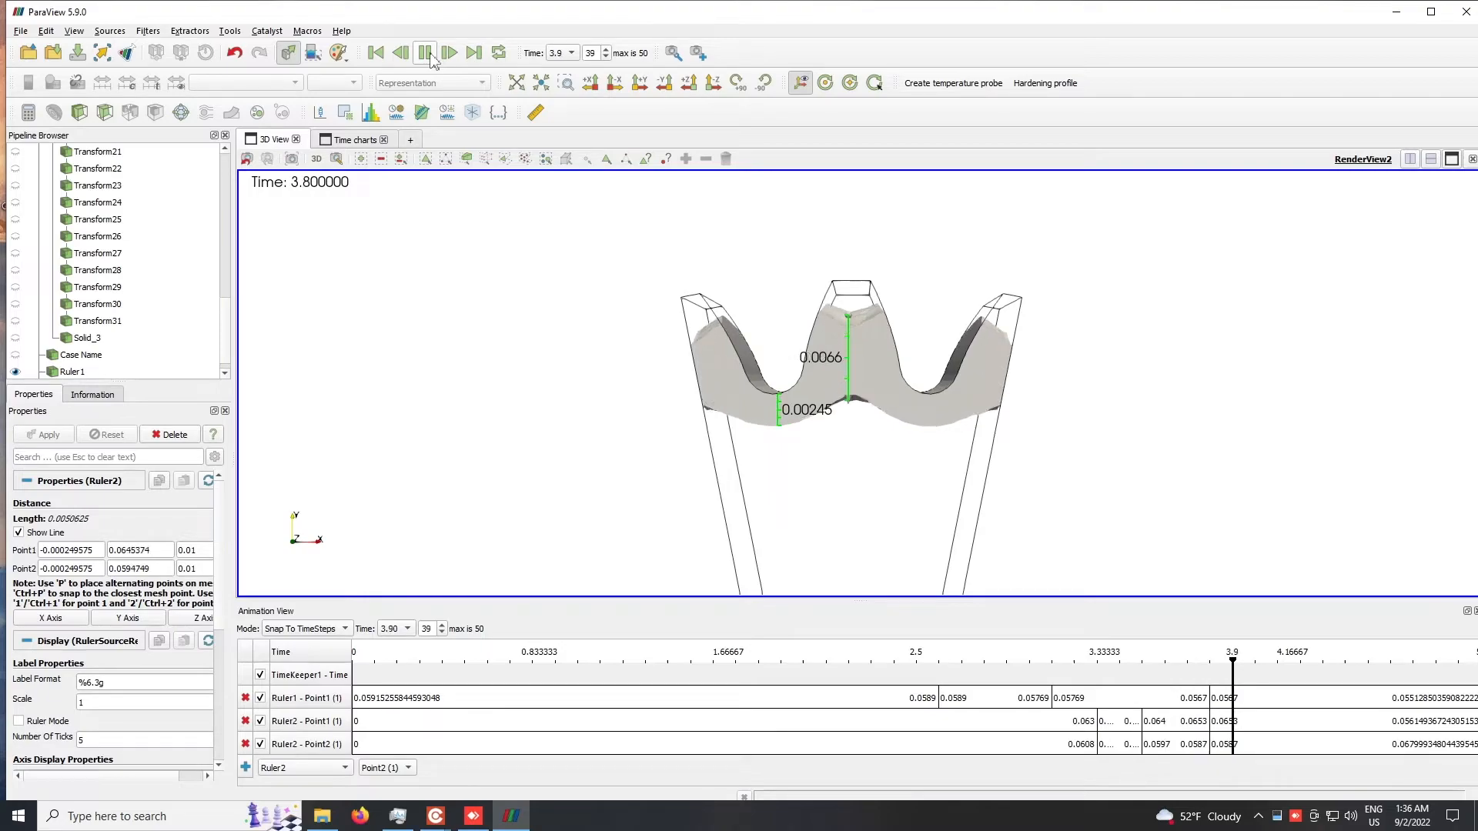
{"action": "left_click", "coordinate": [425, 52]}
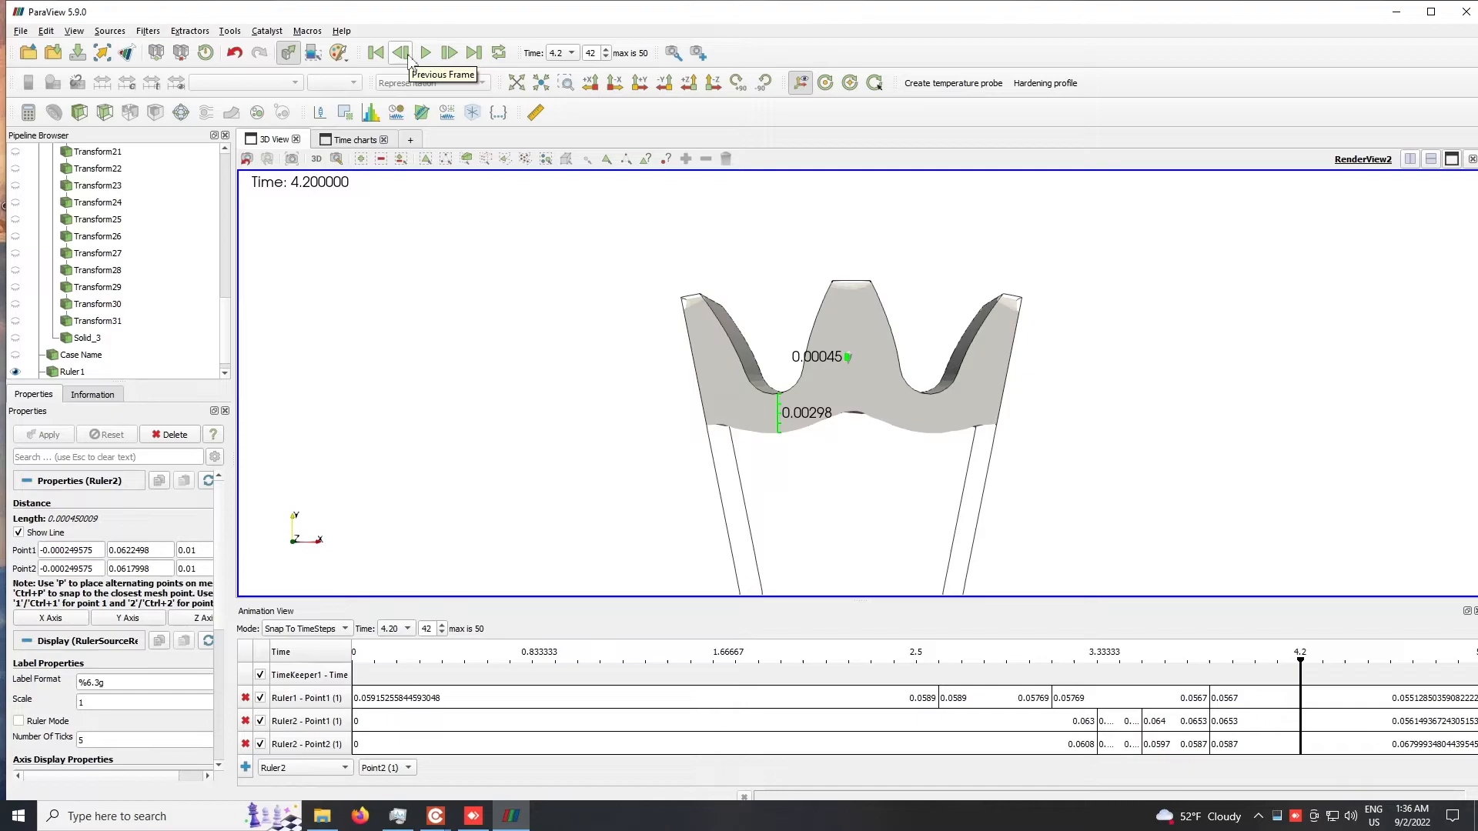
{"action": "left_click", "coordinate": [407, 55]}
{"action": "left_click", "coordinate": [406, 56]}
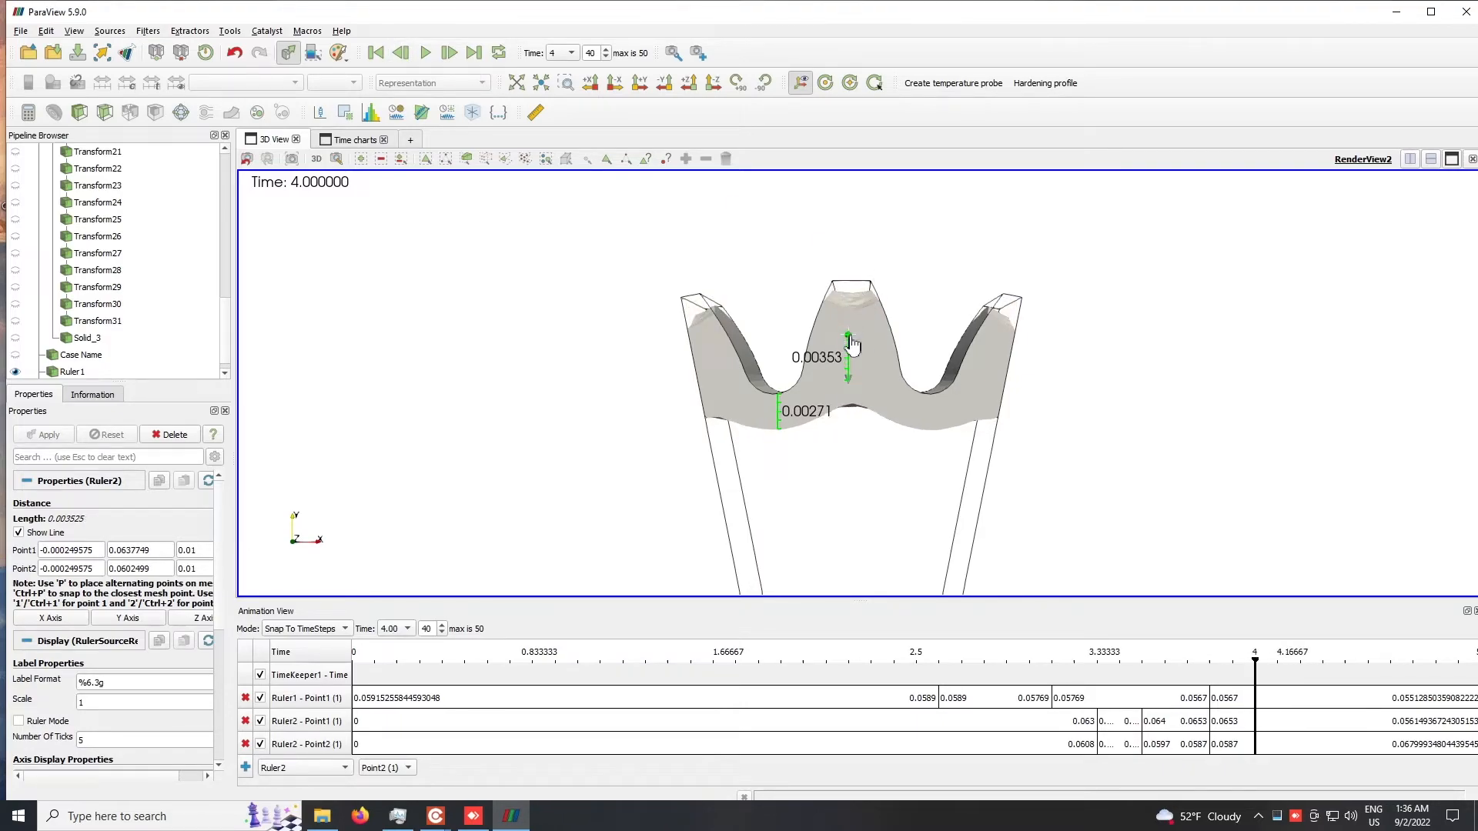
Step: Move both ends of Ruler2 to the upper and lower boundaries of the middle tooth's hardened layer, about 0.0088 long
{"action": "left_click_drag", "start_coordinate": [849, 334], "coordinate": [847, 300]}
{"action": "left_click_drag", "start_coordinate": [850, 388], "coordinate": [850, 417]}
{"action": "left_click_drag", "start_coordinate": [848, 298], "coordinate": [849, 302]}
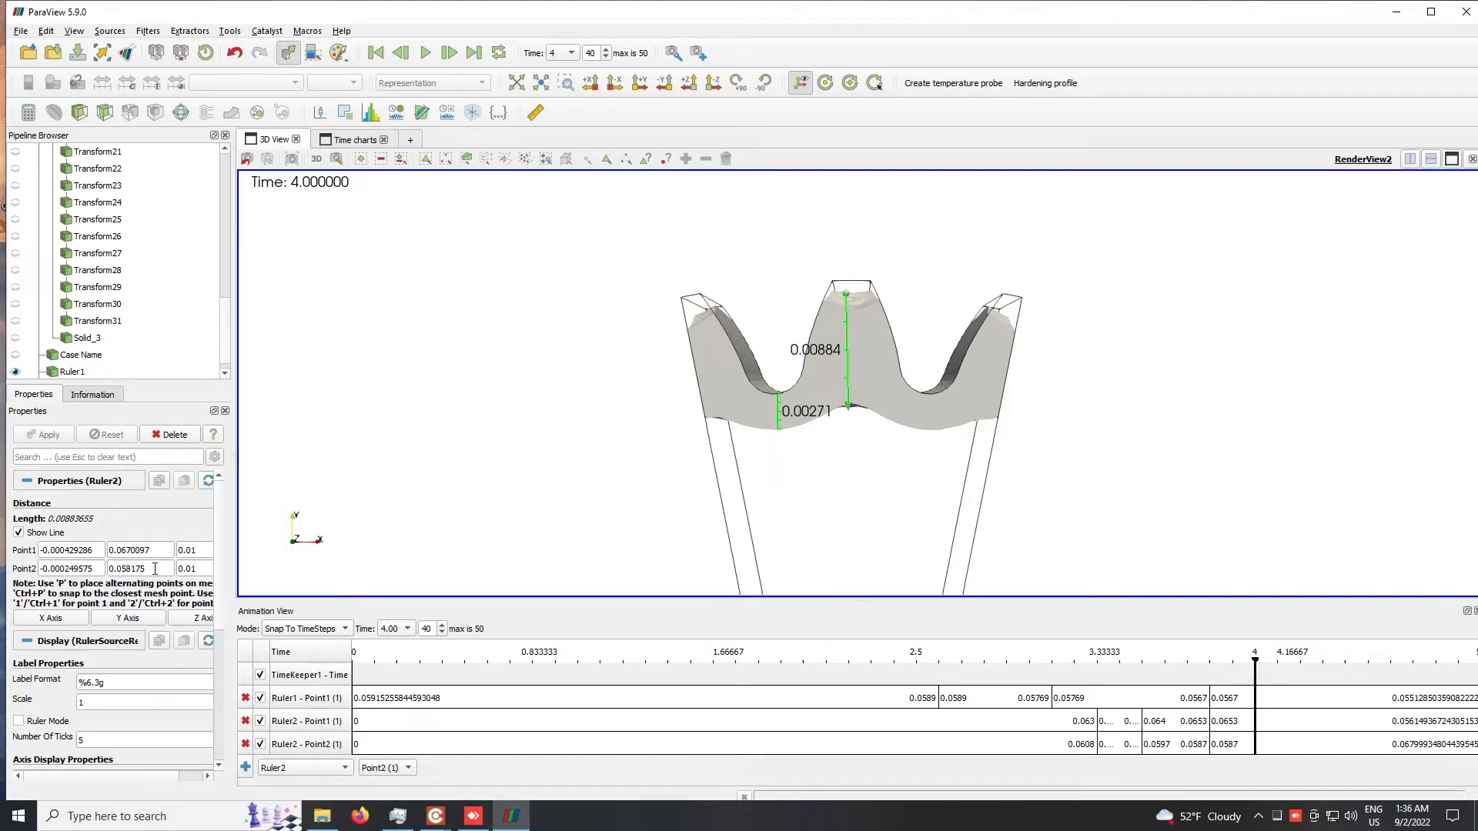
Step: Give both Ruler2 points the same X coordinate and a Z coordinate of 0.01, and shift the ruler onto the middle tooth's centreline
{"action": "left_click", "coordinate": [192, 552]}
{"action": "left_click", "coordinate": [193, 566]}
{"action": "left_click", "coordinate": [194, 559]}
{"action": "left_click", "coordinate": [87, 551]}
{"action": "key", "text": "ctrl+c"}
{"action": "left_click", "coordinate": [87, 570]}
{"action": "key", "text": "ctrl+v"}
{"action": "left_click", "coordinate": [193, 550]}
{"action": "type", "text": "0.0"}
{"action": "left_click", "coordinate": [198, 566]}
{"action": "type", "text": "0."}
{"action": "left_click_drag", "start_coordinate": [850, 358], "coordinate": [854, 358]}
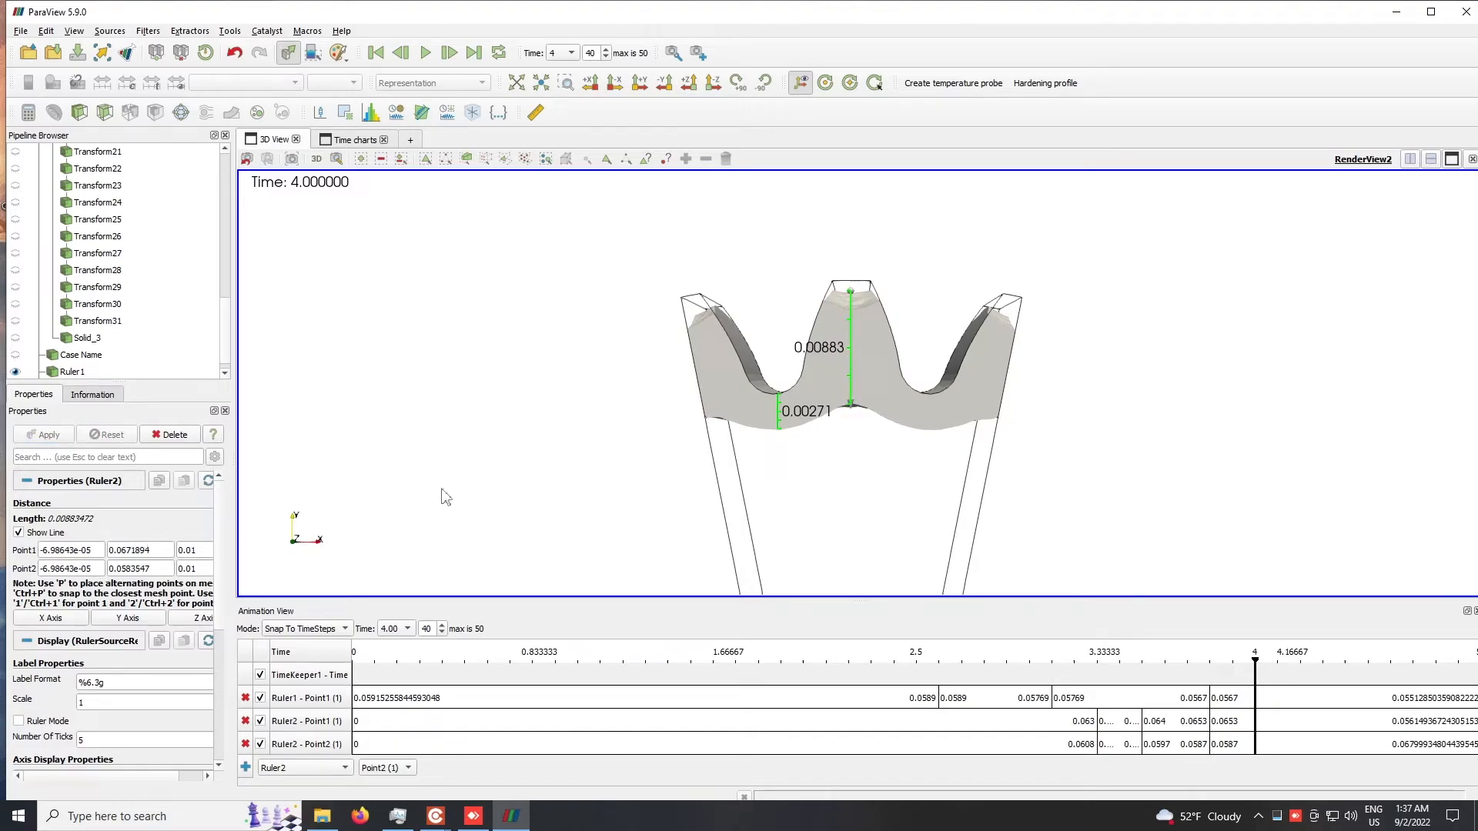
Step: Add a keyframe at time 4 with value 0.067189400280099 to the Ruler2 - Point1 (1) track
{"action": "double_click", "coordinate": [138, 550]}
{"action": "double_click", "coordinate": [137, 569]}
{"action": "double_click", "coordinate": [1315, 724]}
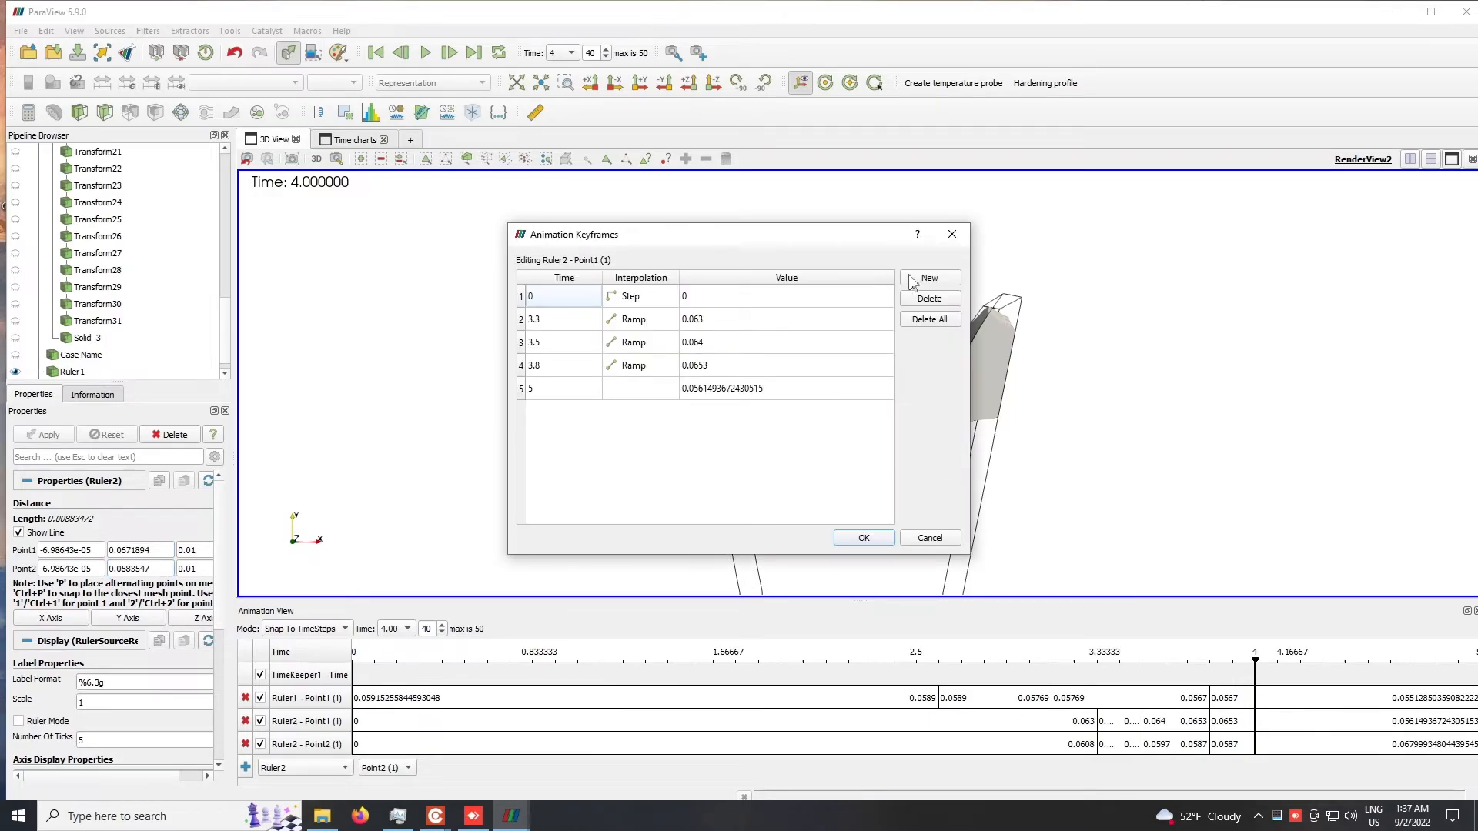
{"action": "left_click", "coordinate": [946, 281]}
{"action": "double_click", "coordinate": [574, 297]}
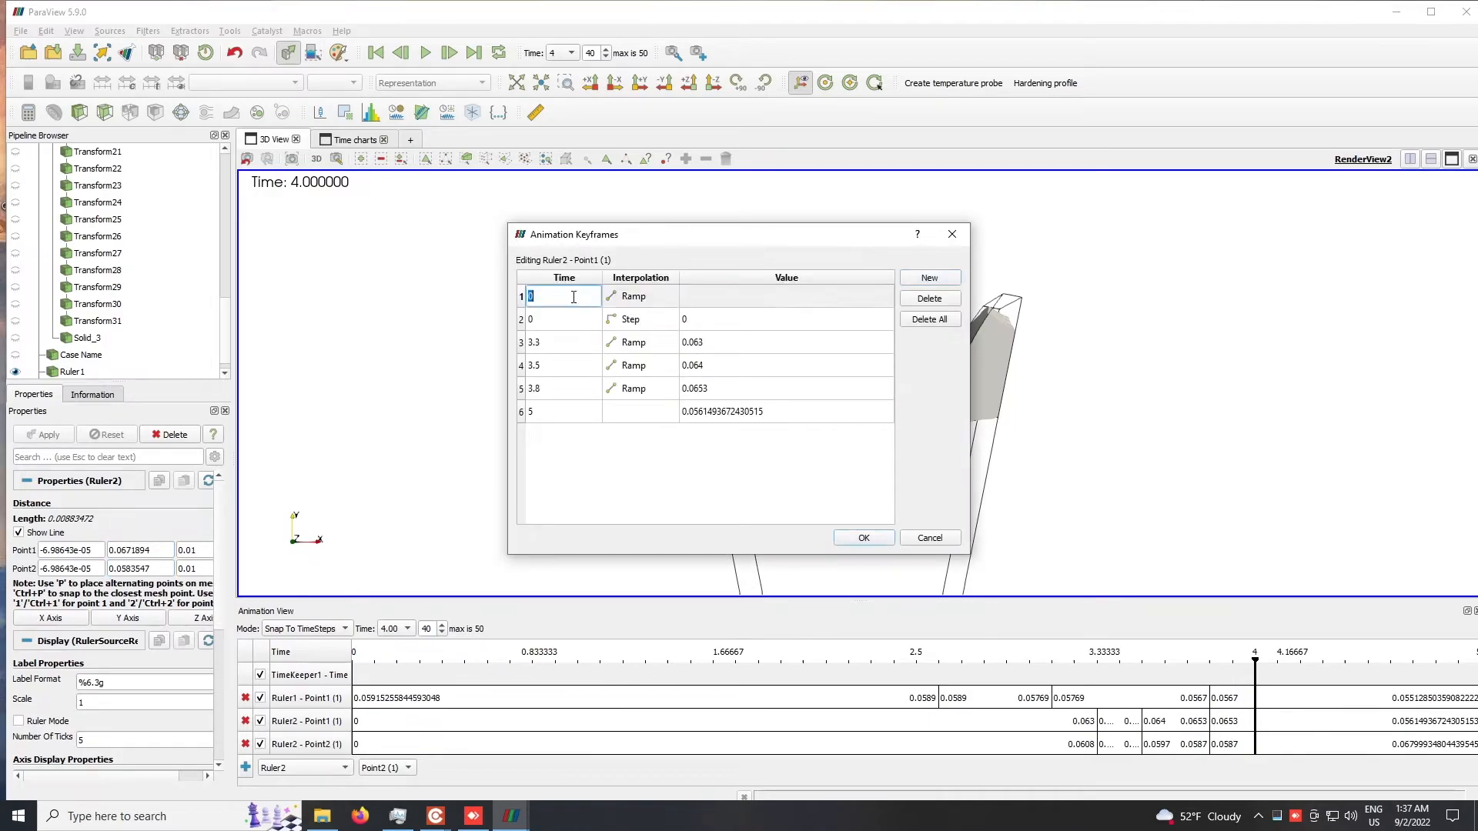
{"action": "double_click", "coordinate": [753, 296]}
{"action": "key", "text": "ctrl+v"}
{"action": "left_click", "coordinate": [863, 538]}
Step: Add a keyframe at time 4 with value 0.0583546775545861 to the Ruler2 - Point2 (1) track
{"action": "double_click", "coordinate": [144, 569]}
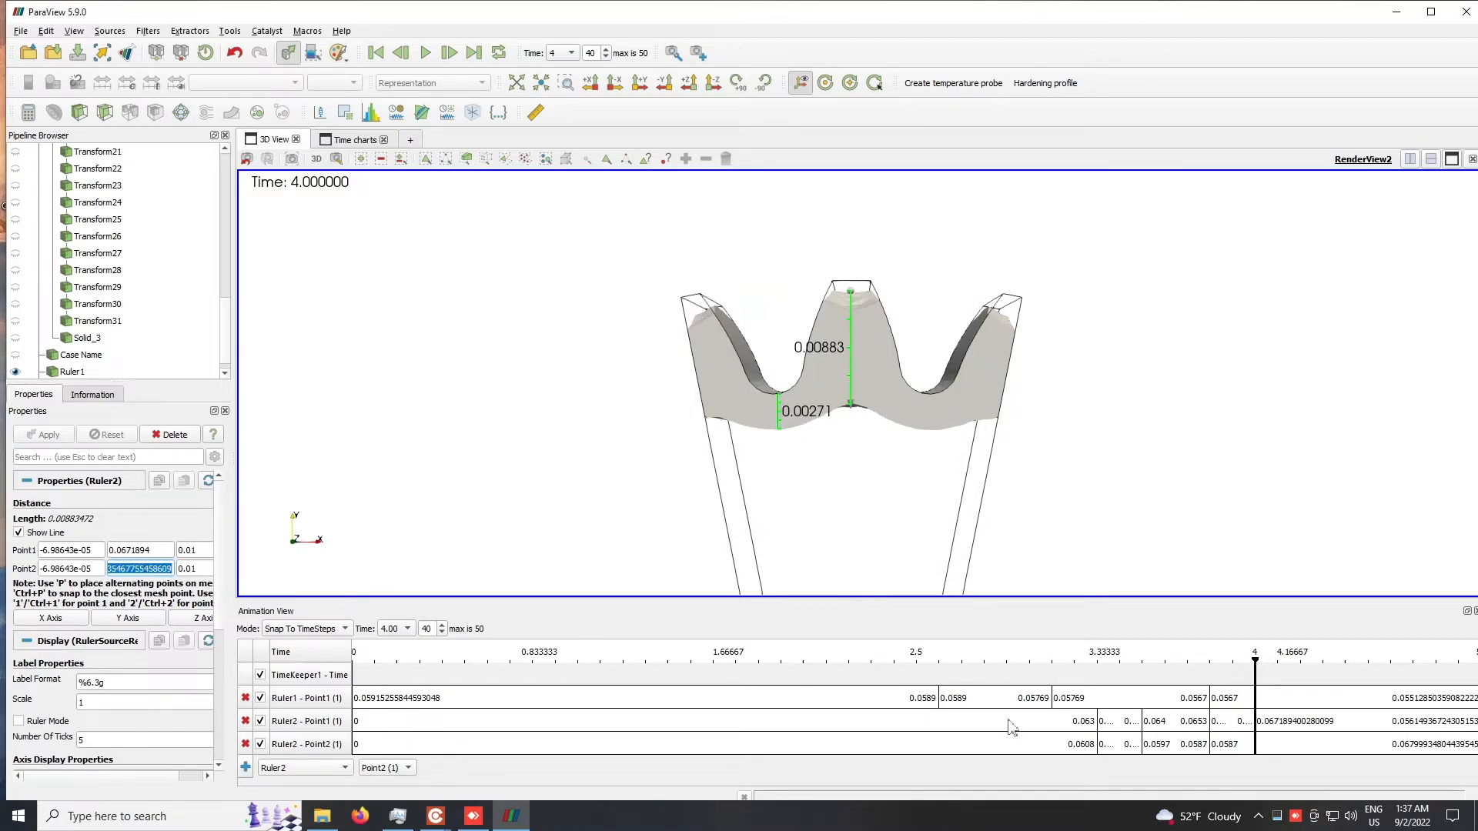
{"action": "double_click", "coordinate": [1283, 746]}
{"action": "left_click", "coordinate": [928, 278]}
{"action": "double_click", "coordinate": [578, 292]}
{"action": "type", "text": "4"}
{"action": "double_click", "coordinate": [728, 297]}
{"action": "key", "text": "ctrl+v"}
{"action": "left_click", "coordinate": [864, 538]}
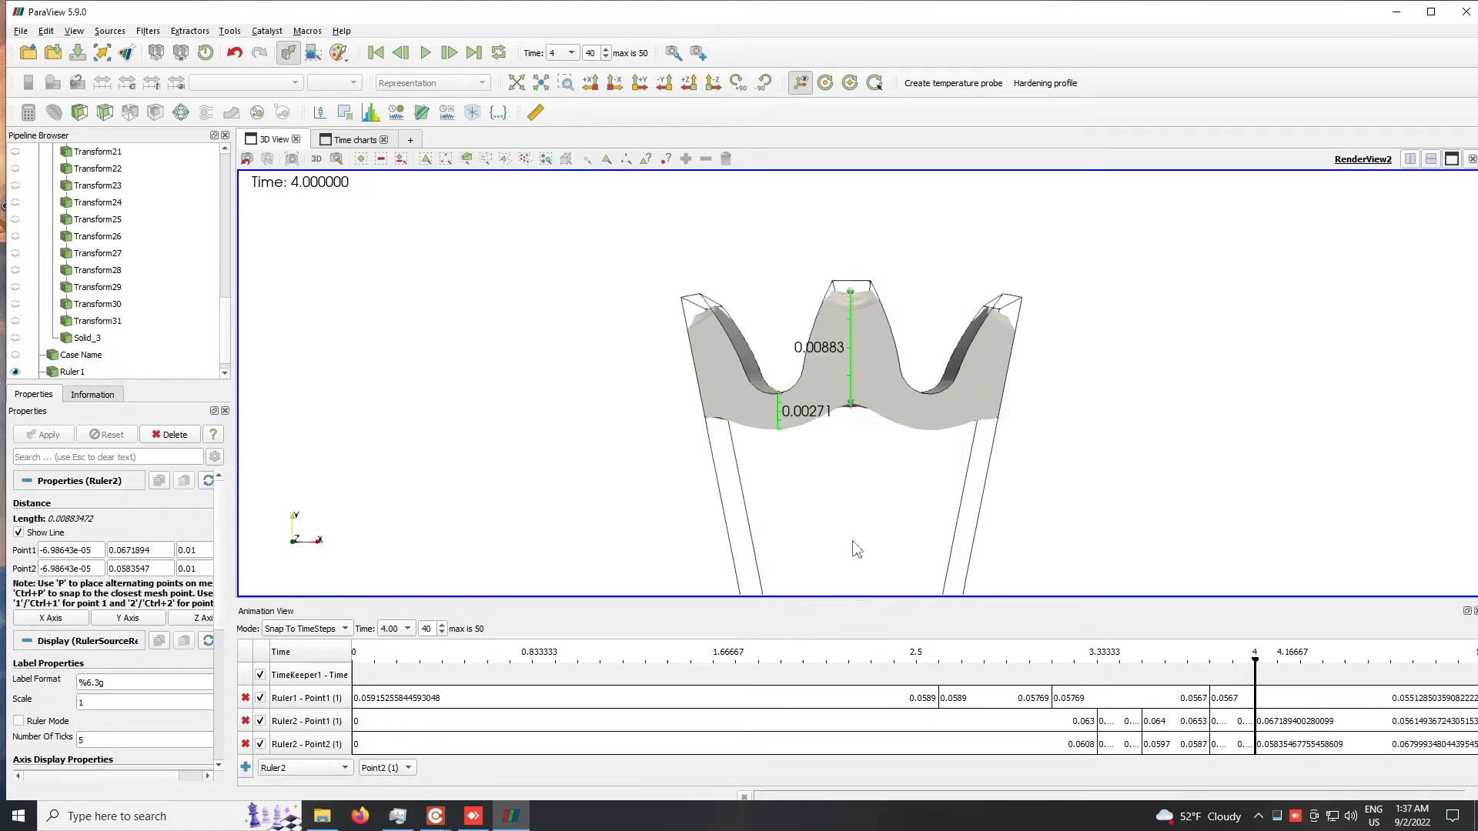
Step: Advance the animation to time 4.2 and set Ruler2's Y coordinates to 0.0678 for Point1 and 0.0575 for Point2
{"action": "left_click", "coordinate": [449, 53]}
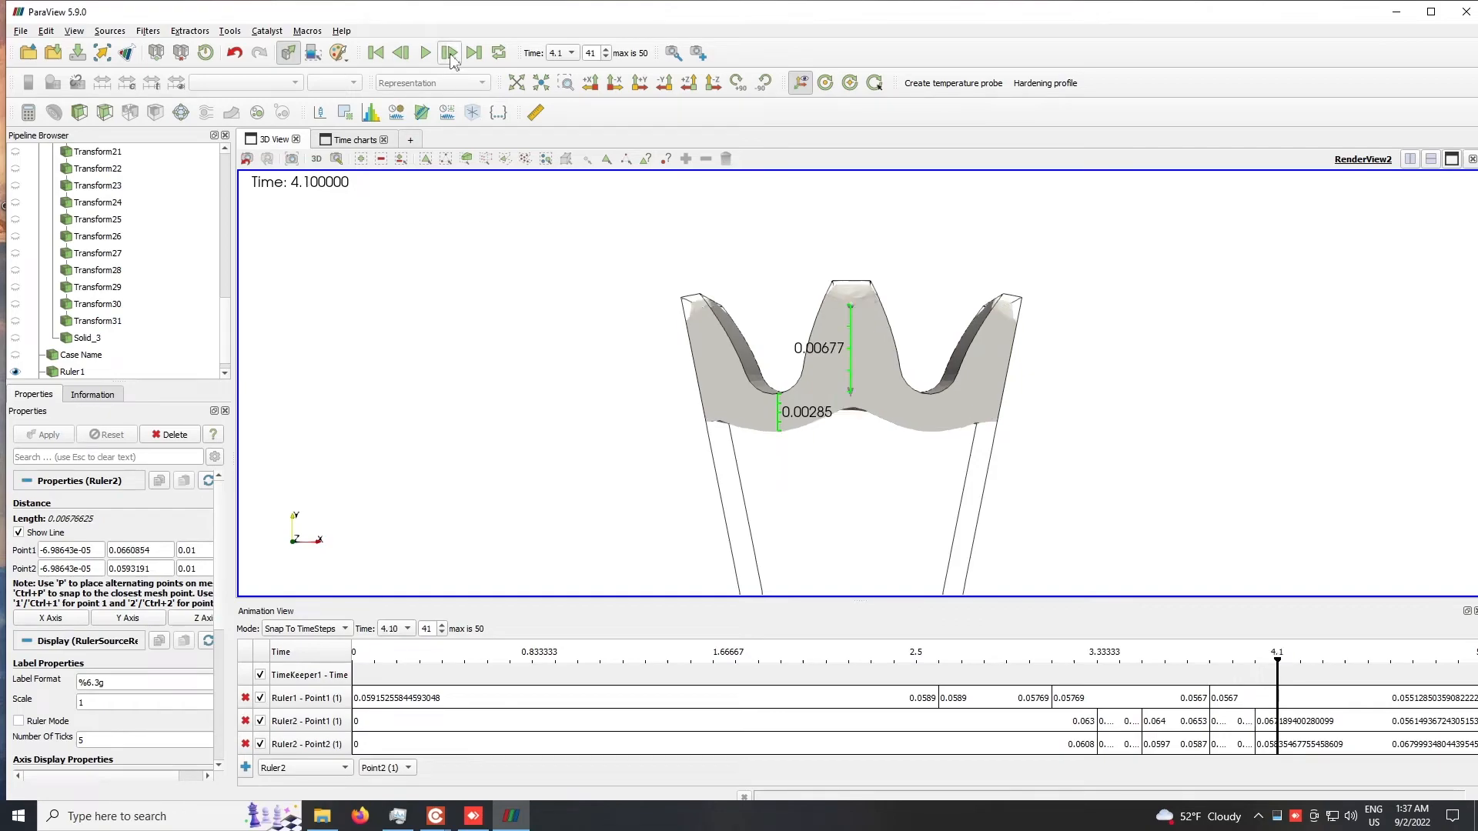
{"action": "left_click", "coordinate": [449, 53]}
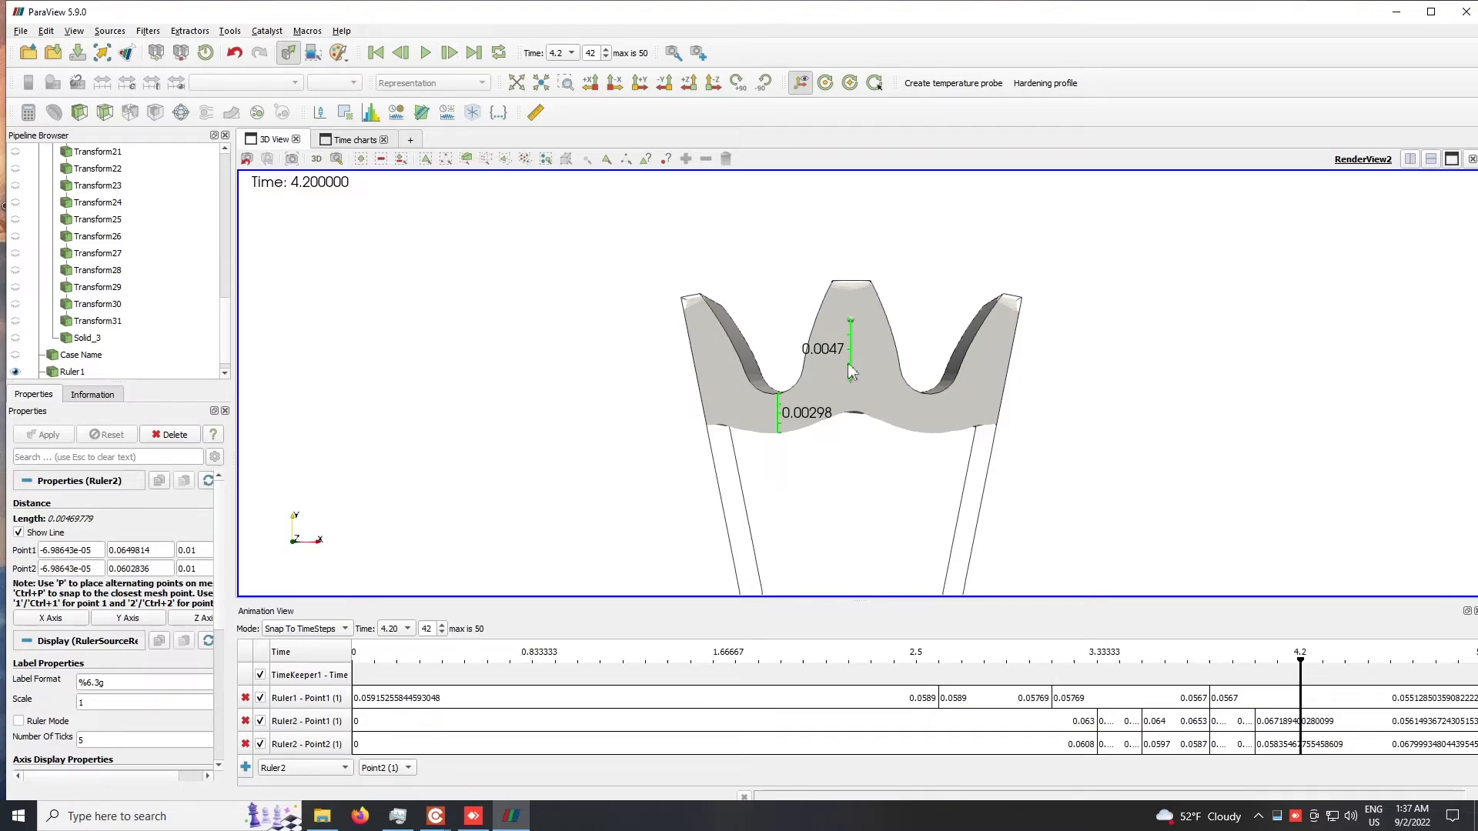
{"action": "double_click", "coordinate": [130, 551]}
{"action": "type", "text": "0.0678"}
{"action": "double_click", "coordinate": [144, 568]}
{"action": "type", "text": "0."}
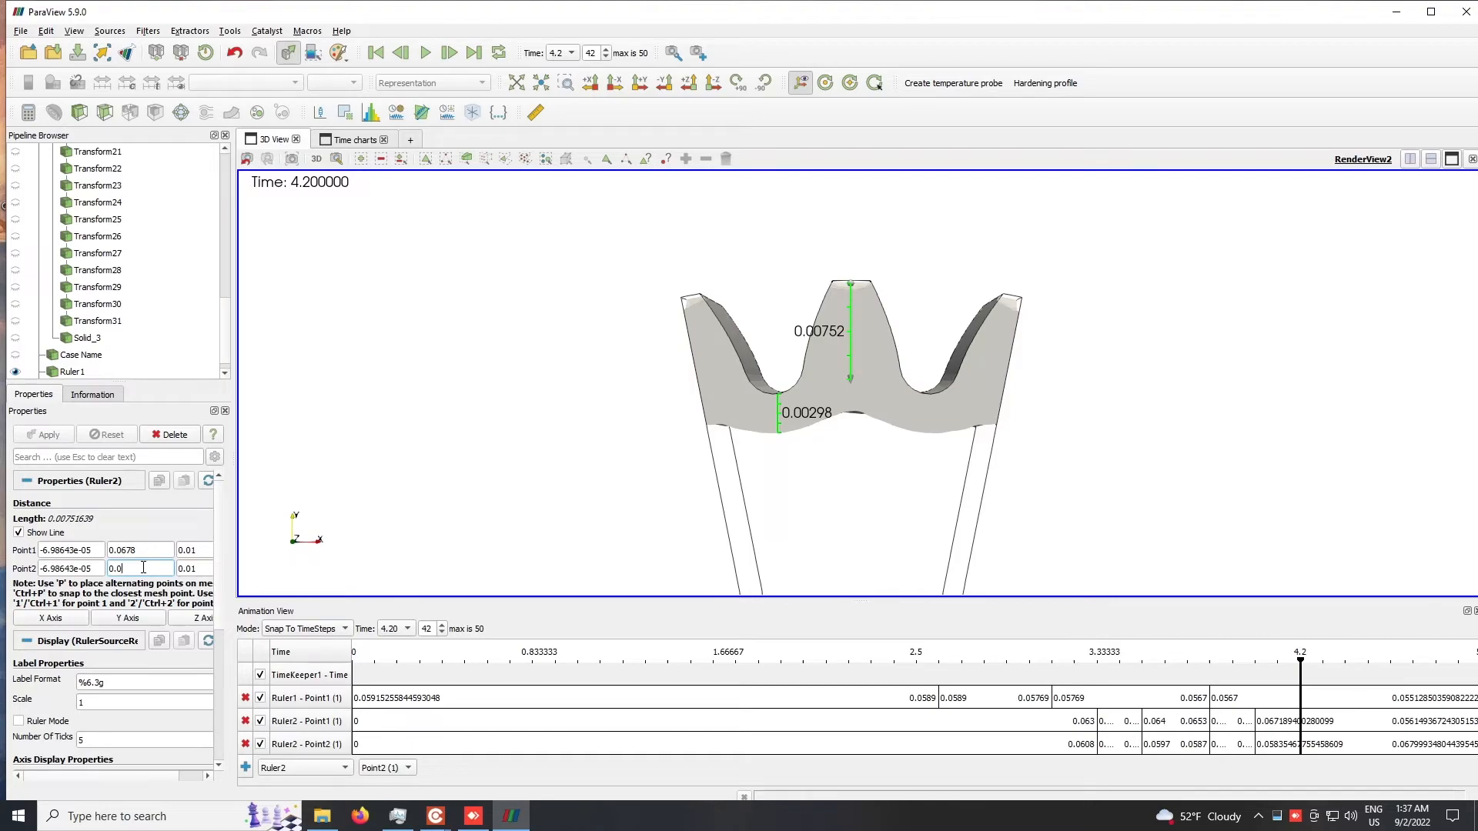
{"action": "key", "text": "Return"}
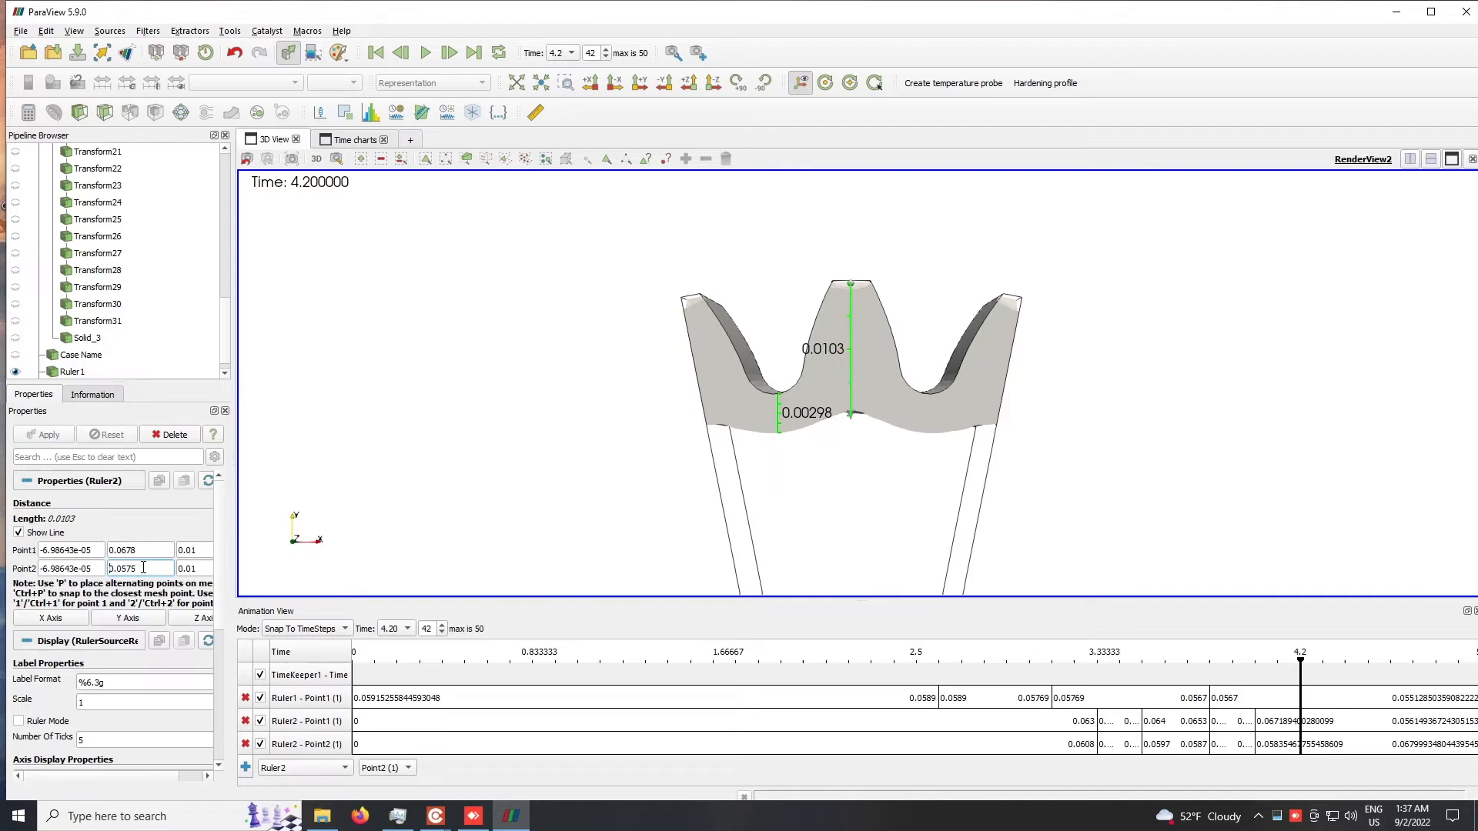
Step: Add a keyframe at time 4.2 with value 0.0678 to the Ruler2 - Point1 (1) track
{"action": "double_click", "coordinate": [151, 551]}
{"action": "key", "text": "ctrl+c"}
{"action": "double_click", "coordinate": [1346, 724]}
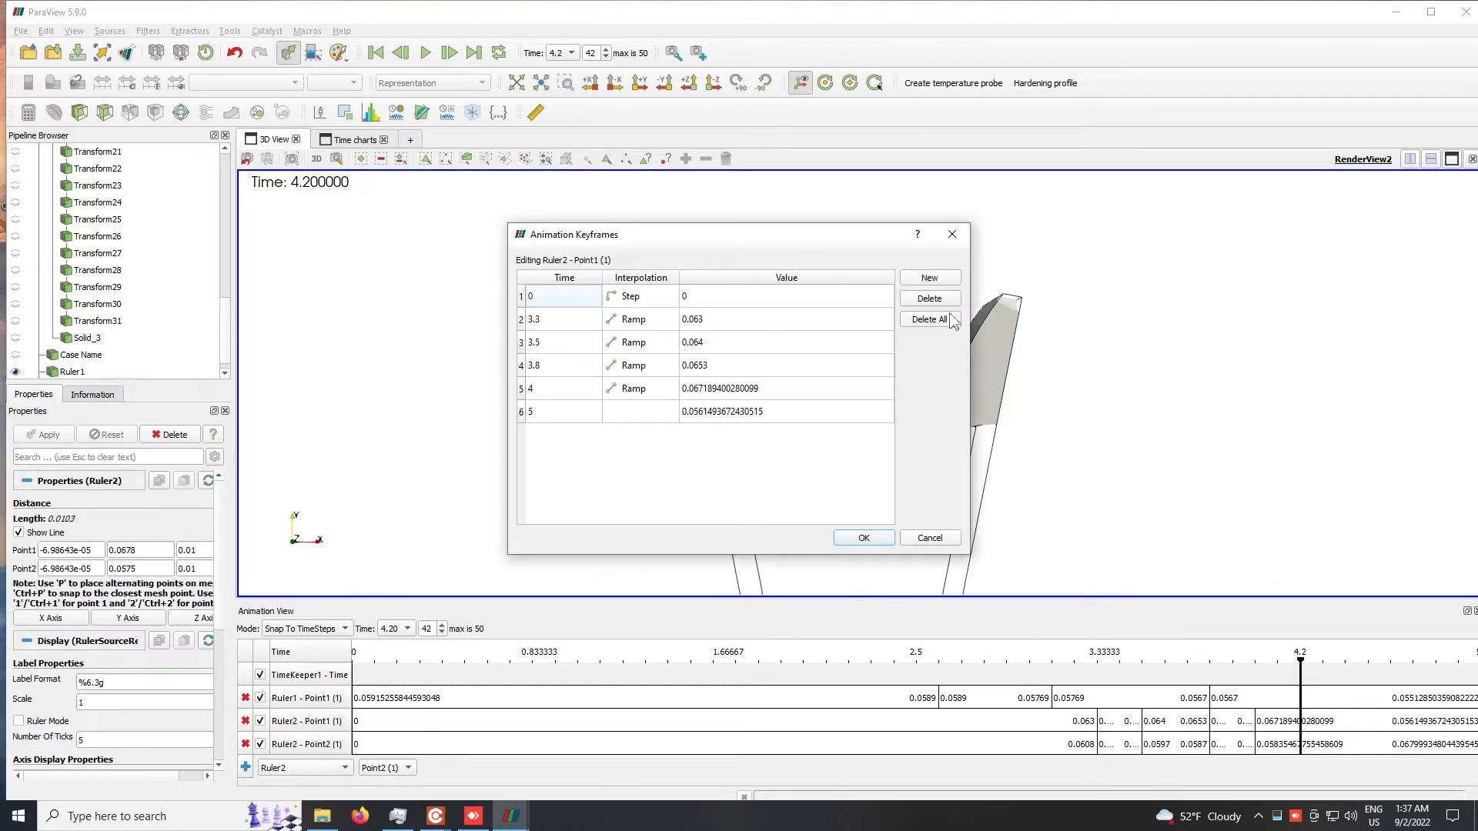
{"action": "left_click", "coordinate": [930, 278]}
{"action": "double_click", "coordinate": [550, 298]}
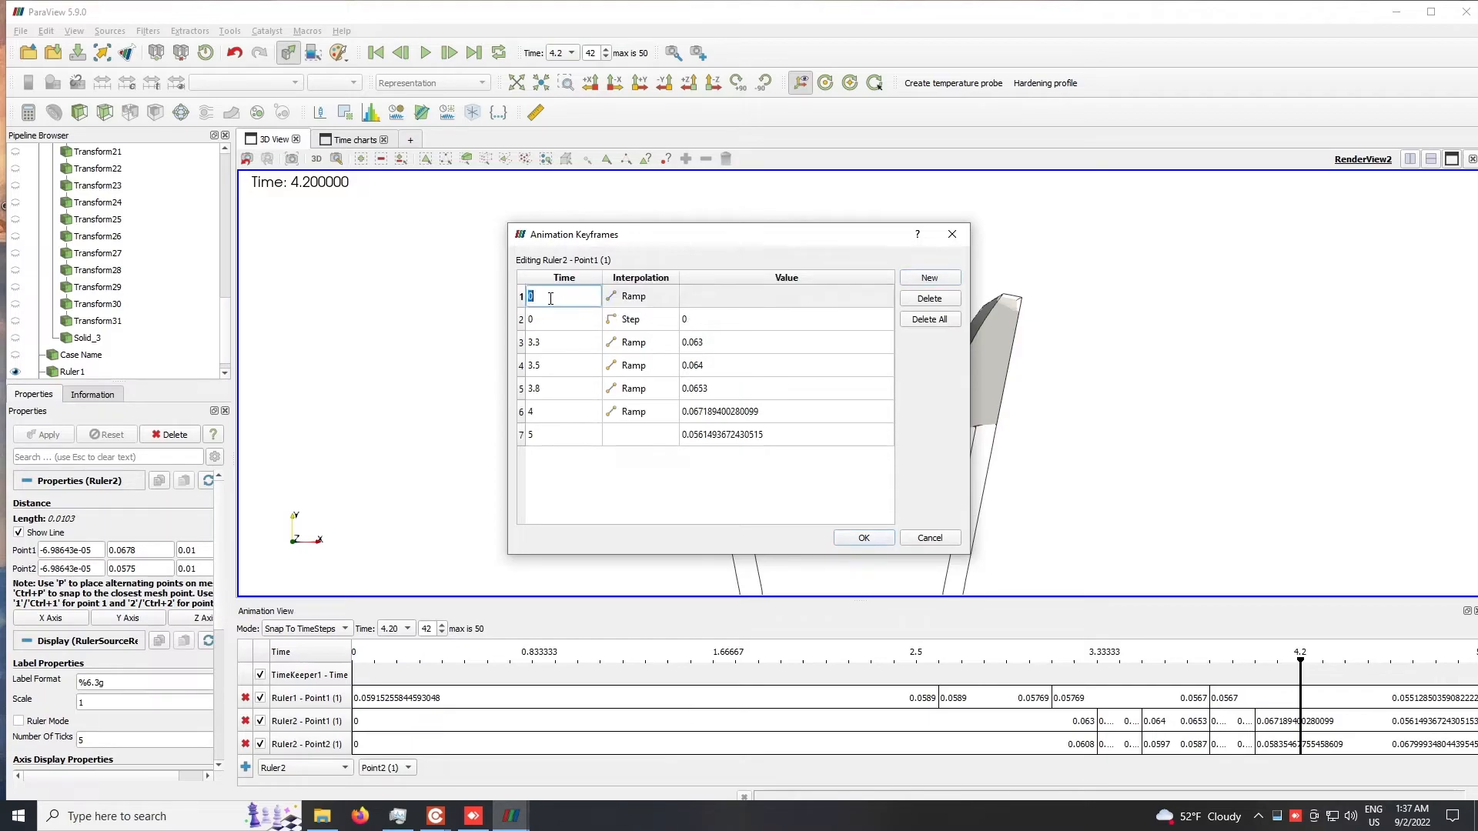
{"action": "double_click", "coordinate": [717, 289]}
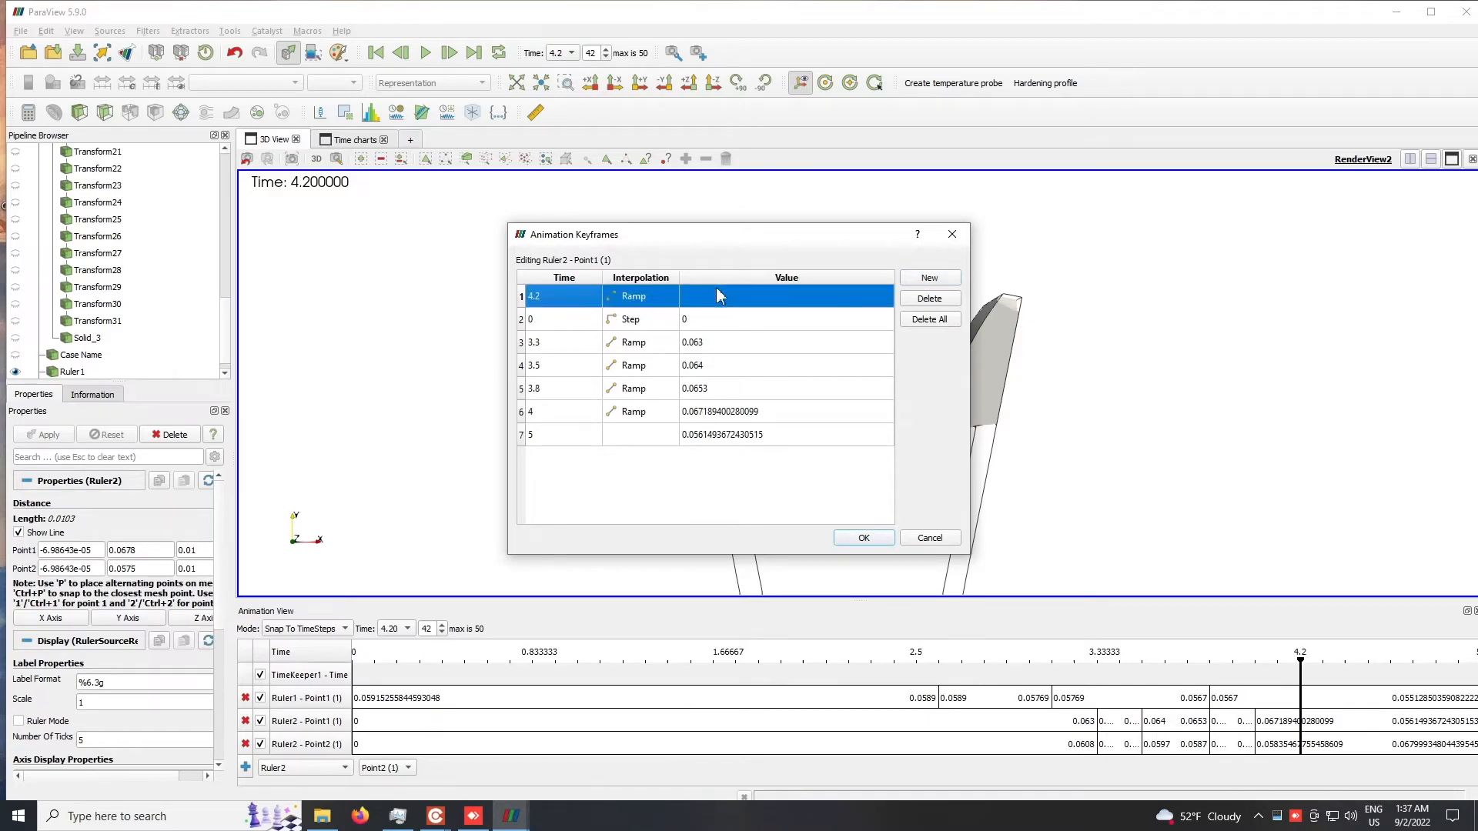
{"action": "key", "text": "ctrl+v"}
{"action": "left_click", "coordinate": [854, 542]}
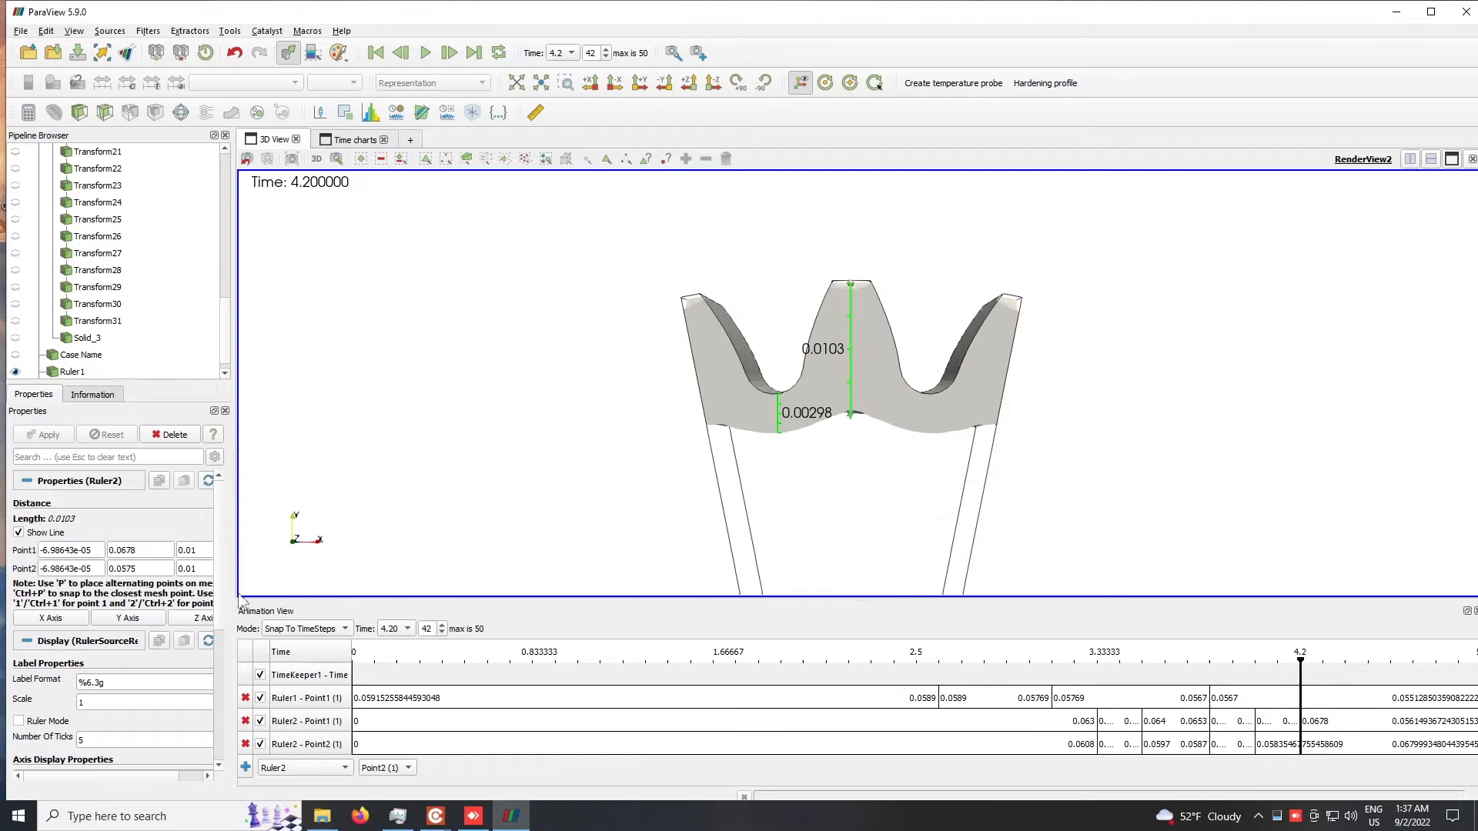
Step: Add a keyframe at time 4.2 with value 0.0575 to the Ruler2 - Point2 (1) track
{"action": "double_click", "coordinate": [103, 569]}
{"action": "double_click", "coordinate": [116, 569]}
{"action": "double_click", "coordinate": [1383, 747]}
{"action": "double_click", "coordinate": [570, 297]}
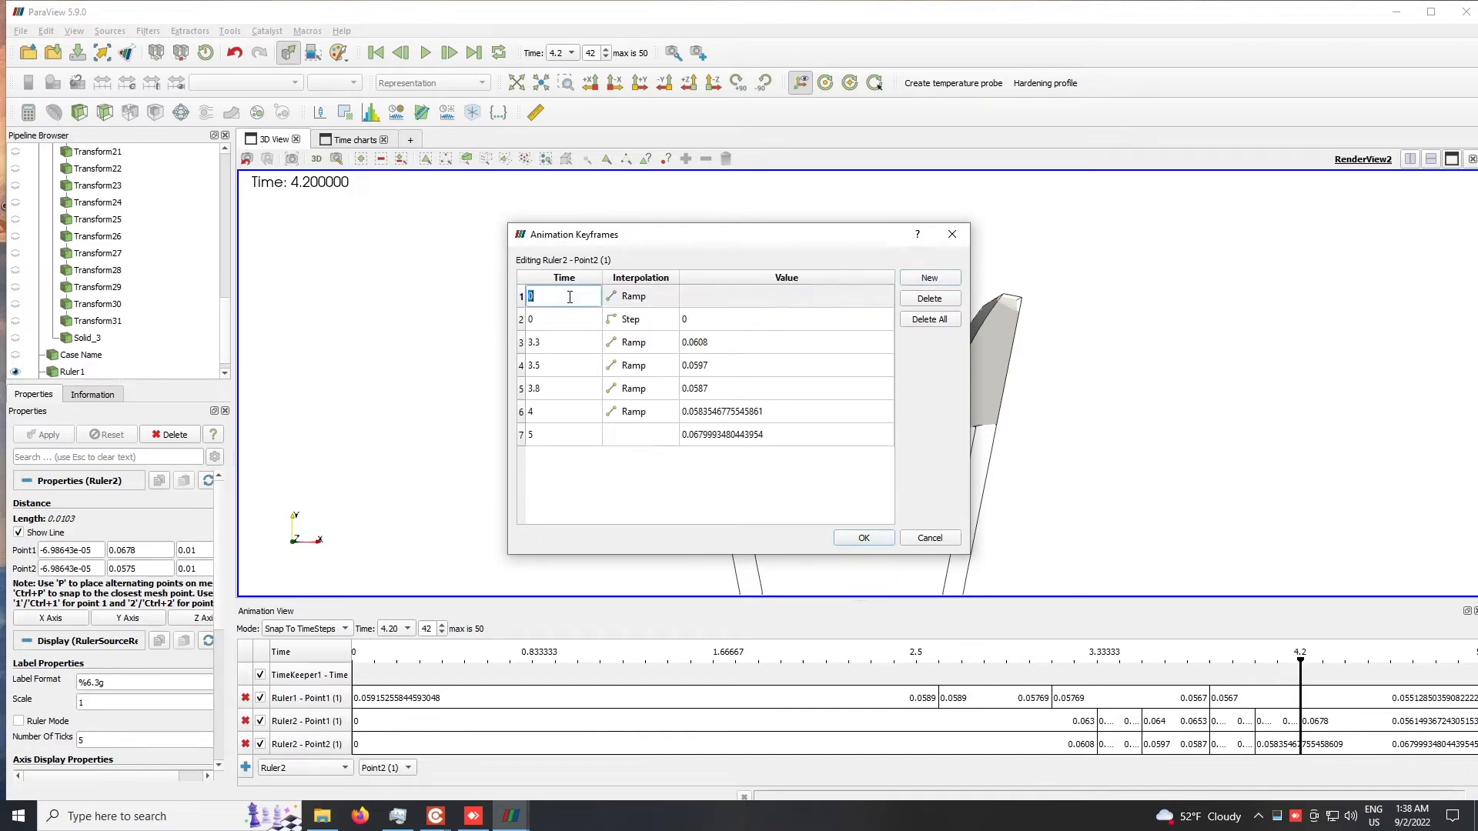
{"action": "type", "text": "4.2"}
{"action": "double_click", "coordinate": [752, 297]}
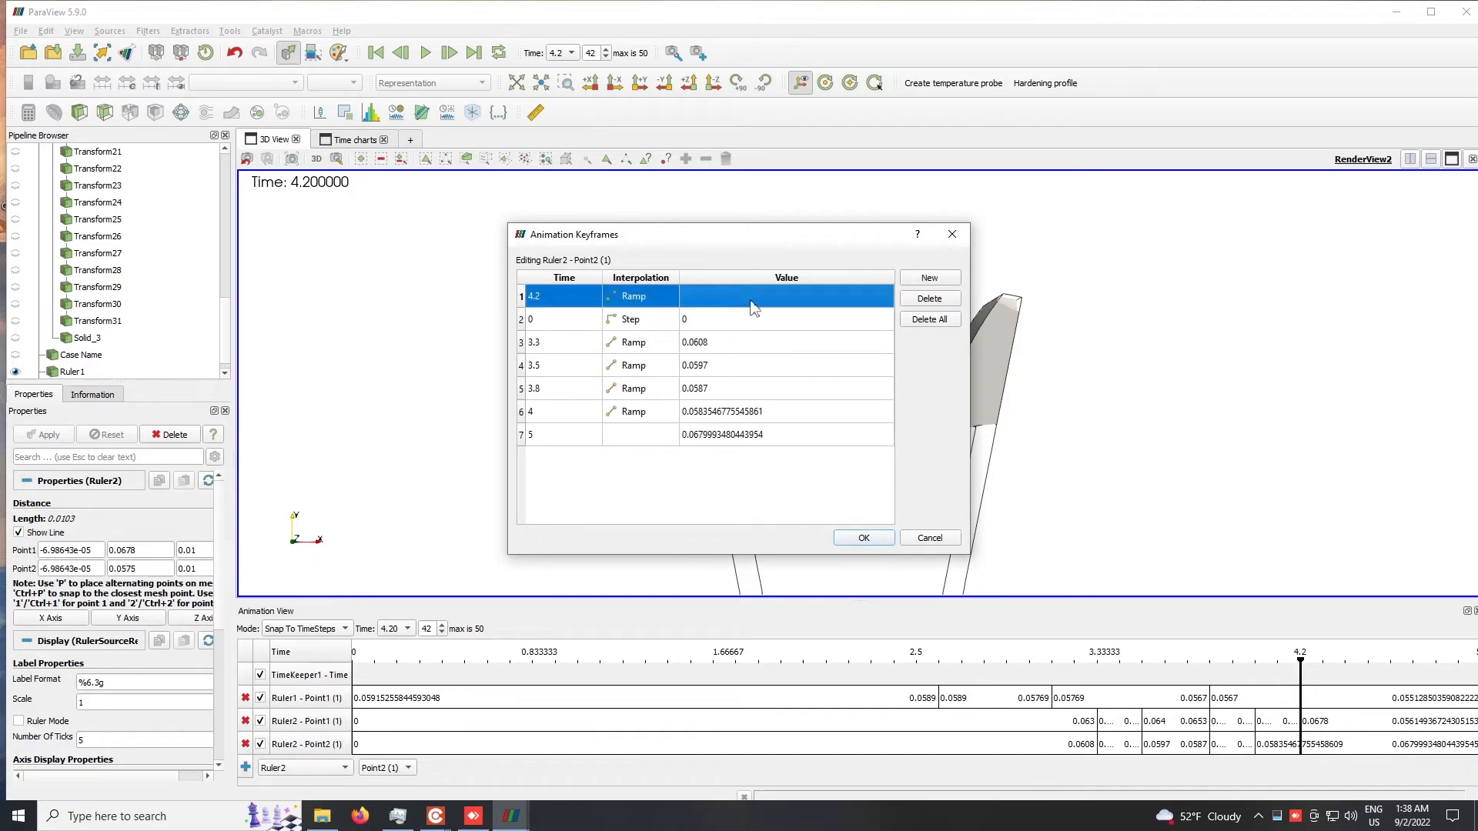
{"action": "type", "text": "0.0575"}
{"action": "left_click", "coordinate": [861, 538]}
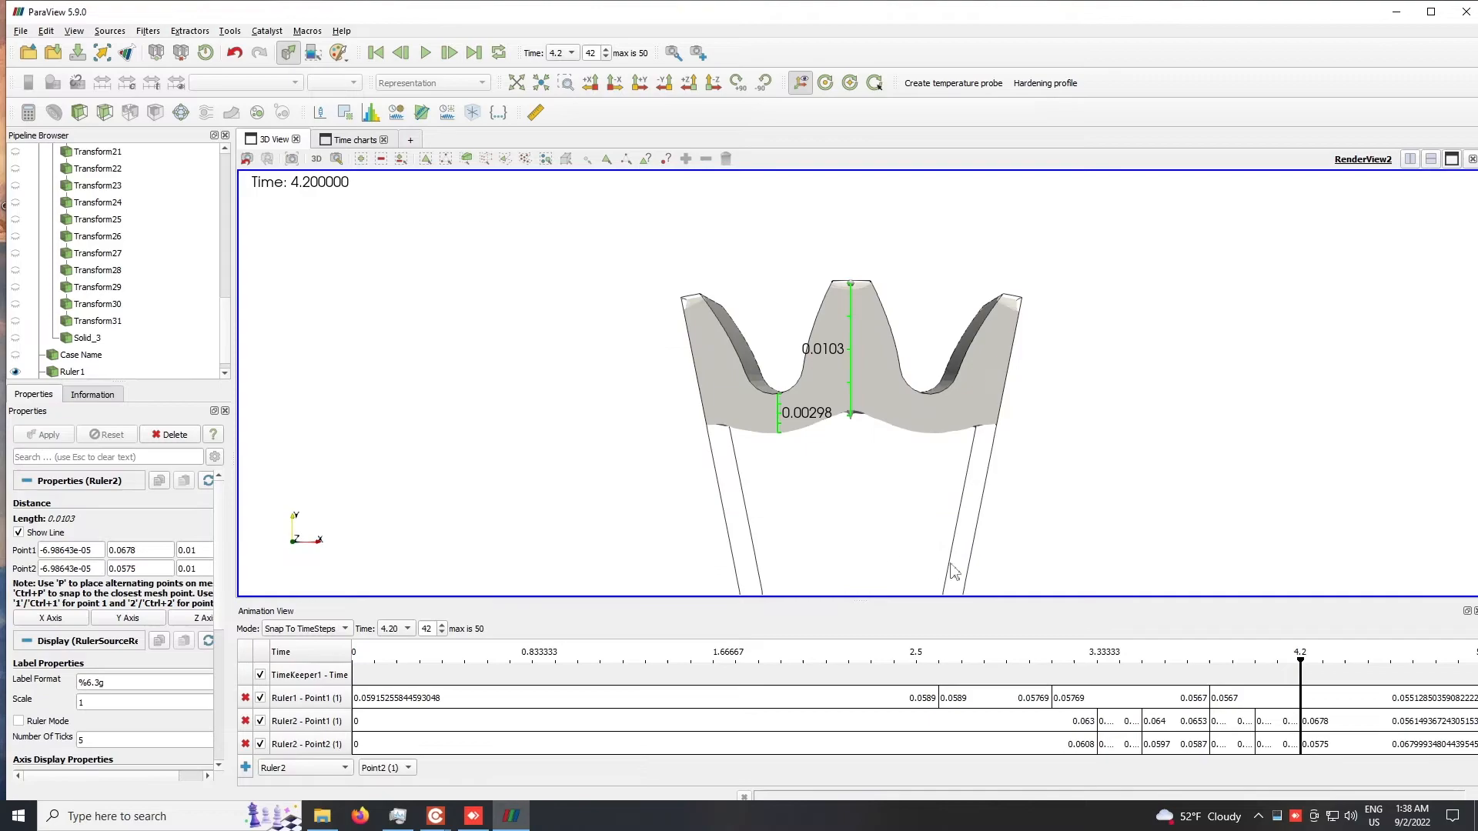
Step: Replay the animation from time 2.8 to the end, and go back to time 4.4 to check Ruler2
{"action": "left_click", "coordinate": [984, 661]}
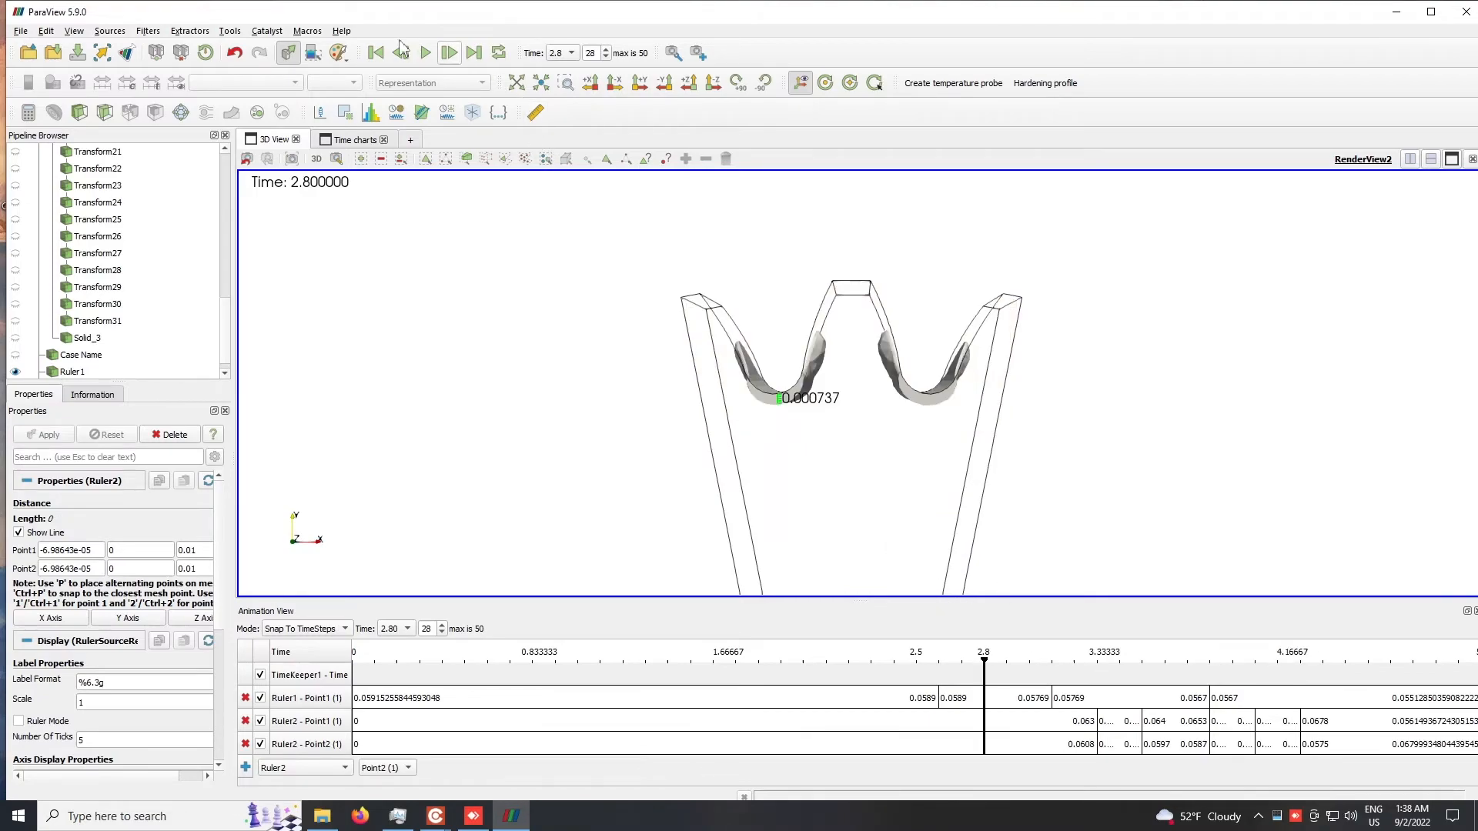
{"action": "left_click", "coordinate": [423, 52]}
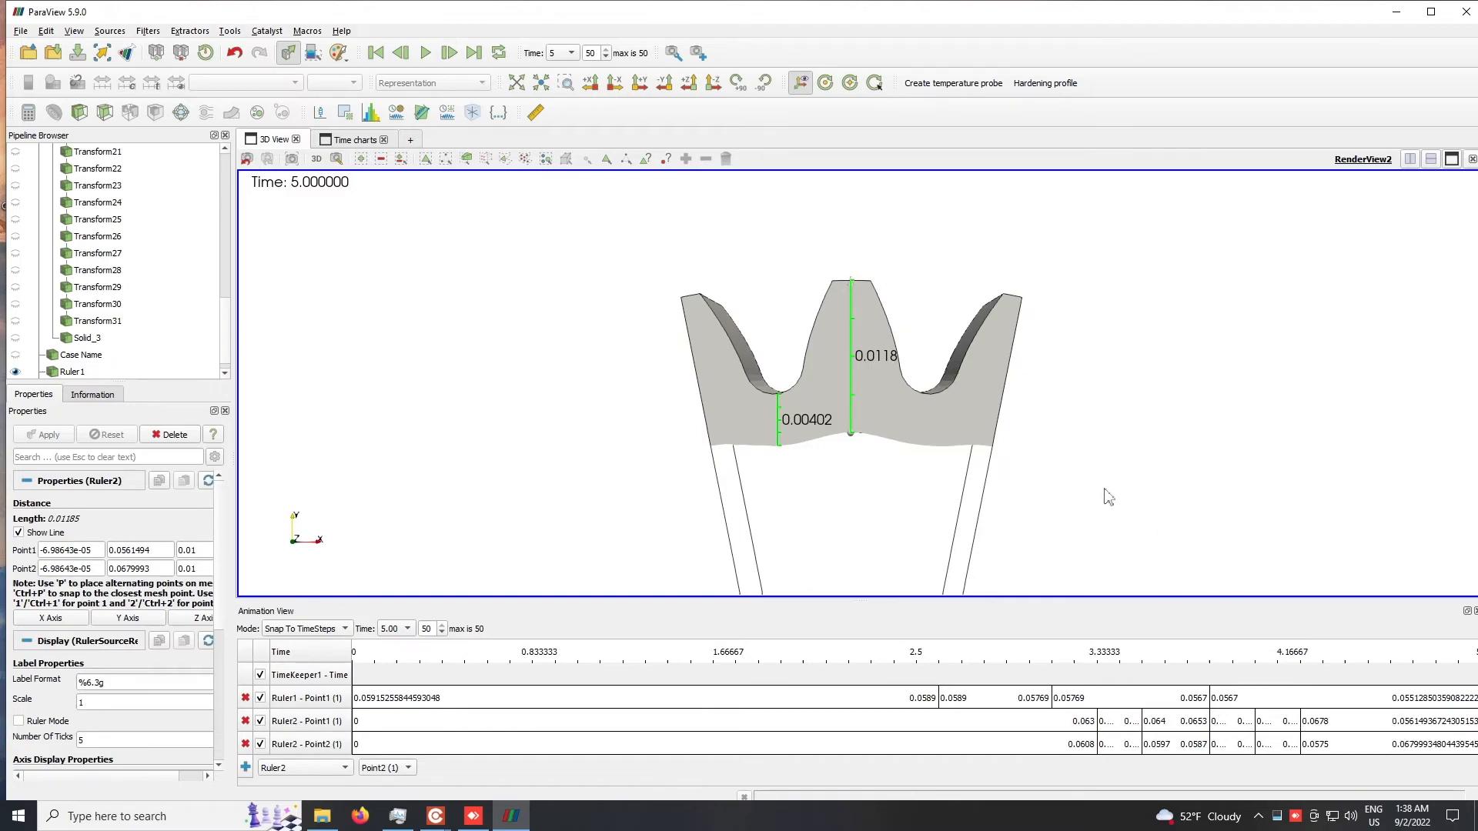
{"action": "left_click_drag", "start_coordinate": [1343, 667], "coordinate": [1359, 693]}
Step: Copy the time 5 value 0.0561493672430515 from the Ruler2 - Point1 (1) track into the time 5 keyframe of Ruler2 - Point2 (1)
{"action": "double_click", "coordinate": [1446, 724]}
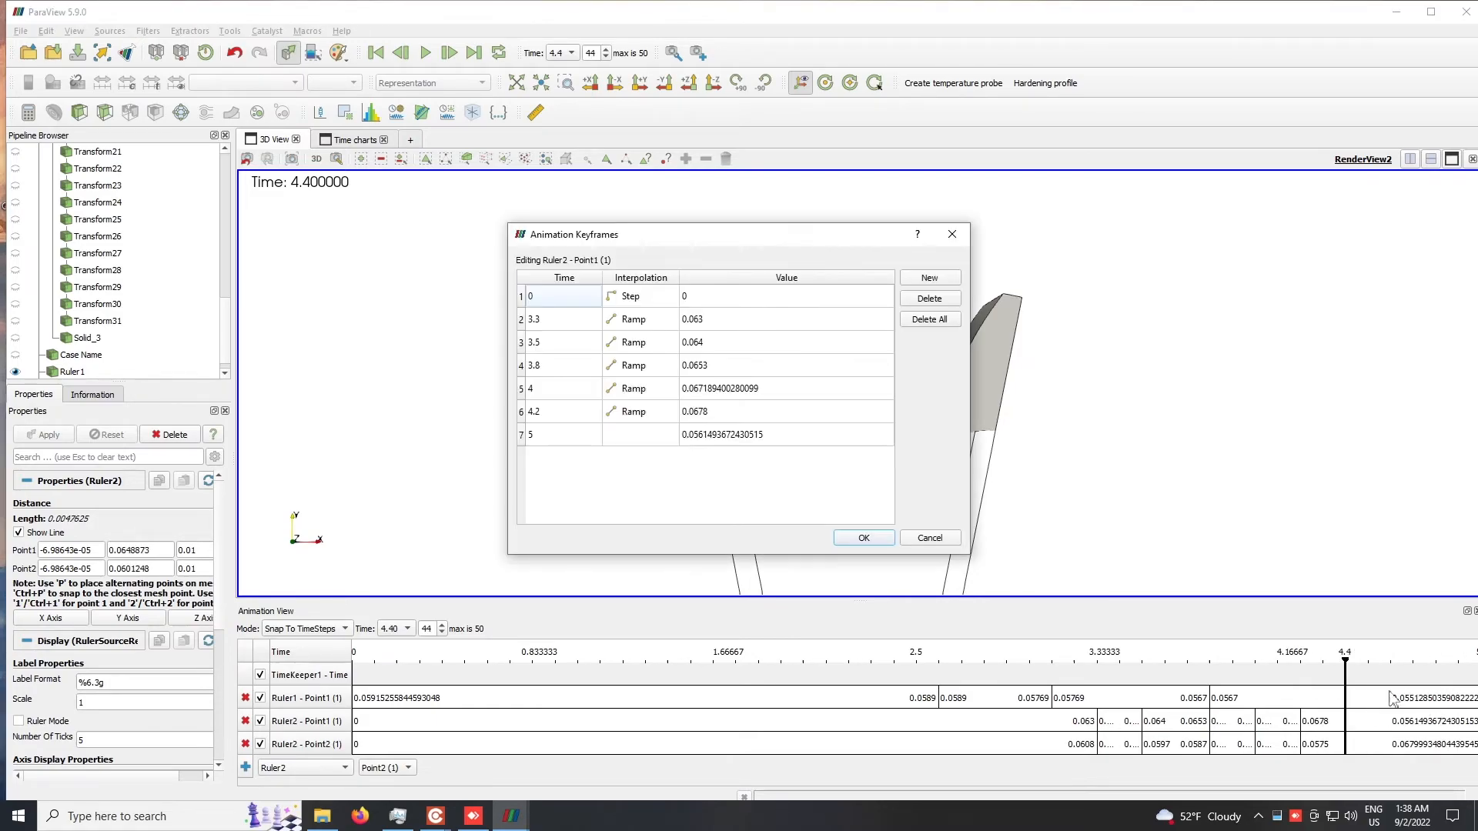
{"action": "double_click", "coordinate": [764, 434]}
{"action": "key", "text": "super+c"}
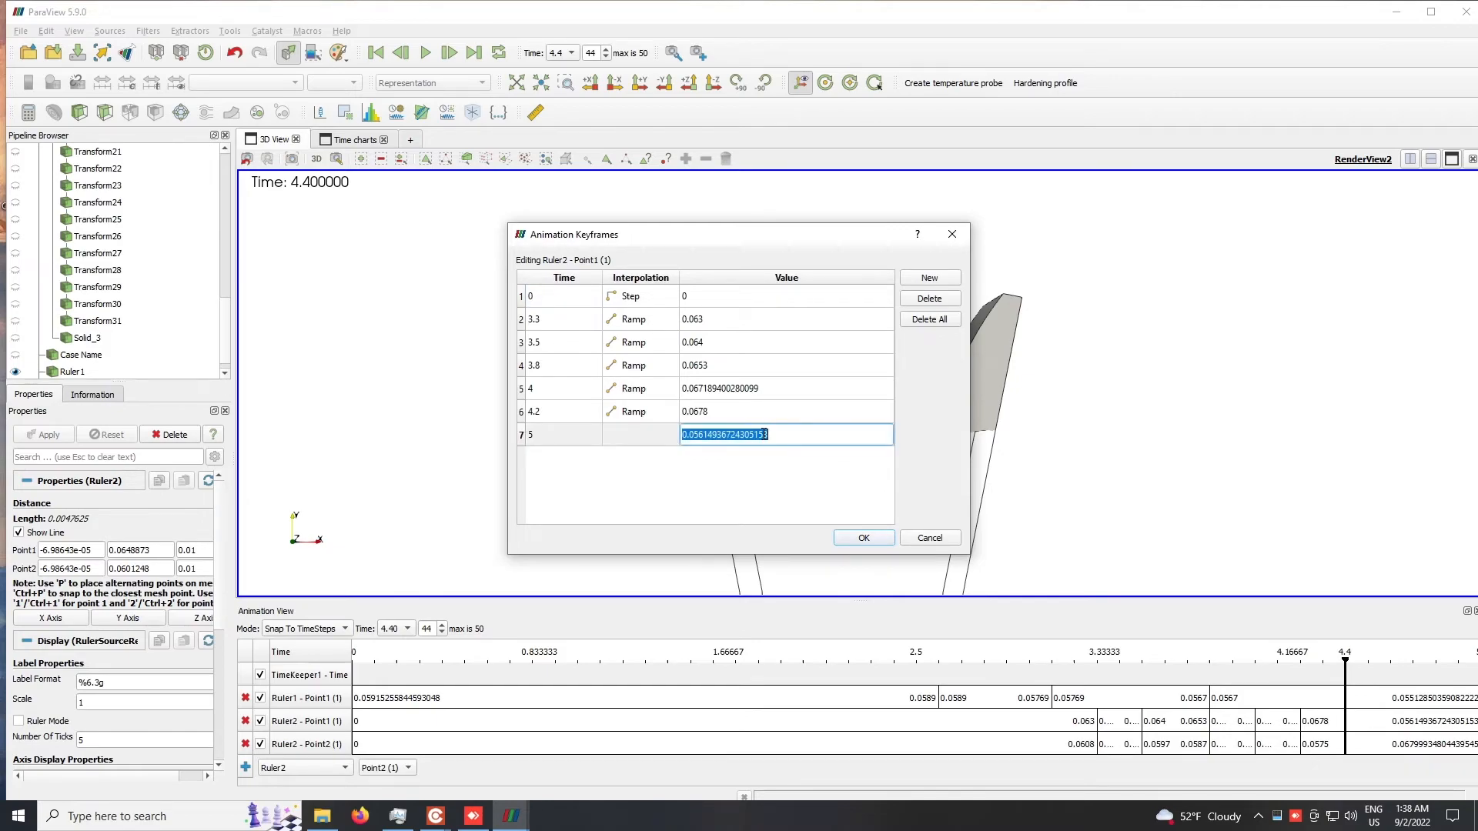
{"action": "left_click", "coordinate": [948, 539]}
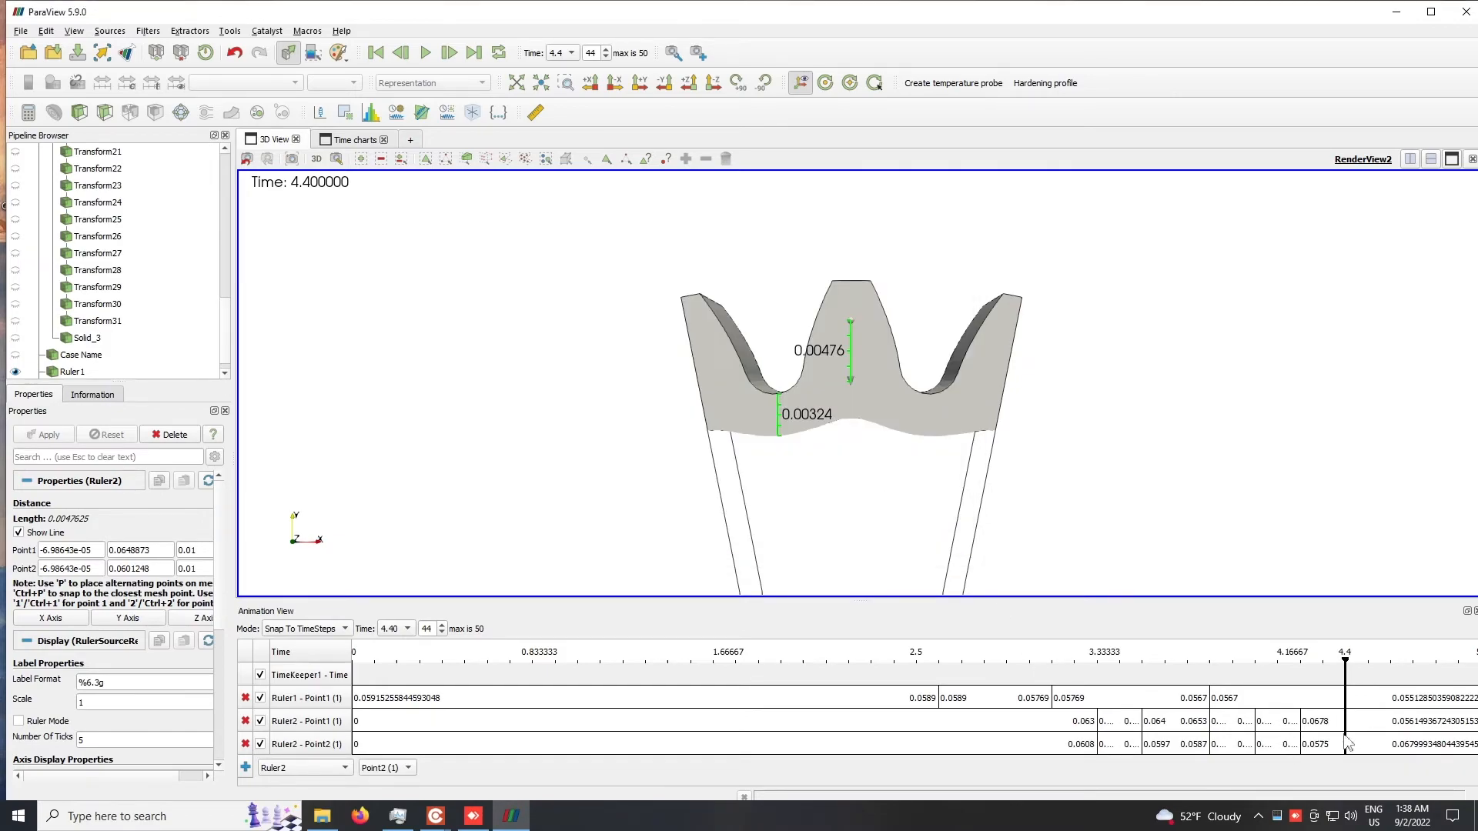
{"action": "double_click", "coordinate": [1389, 744]}
{"action": "double_click", "coordinate": [771, 435]}
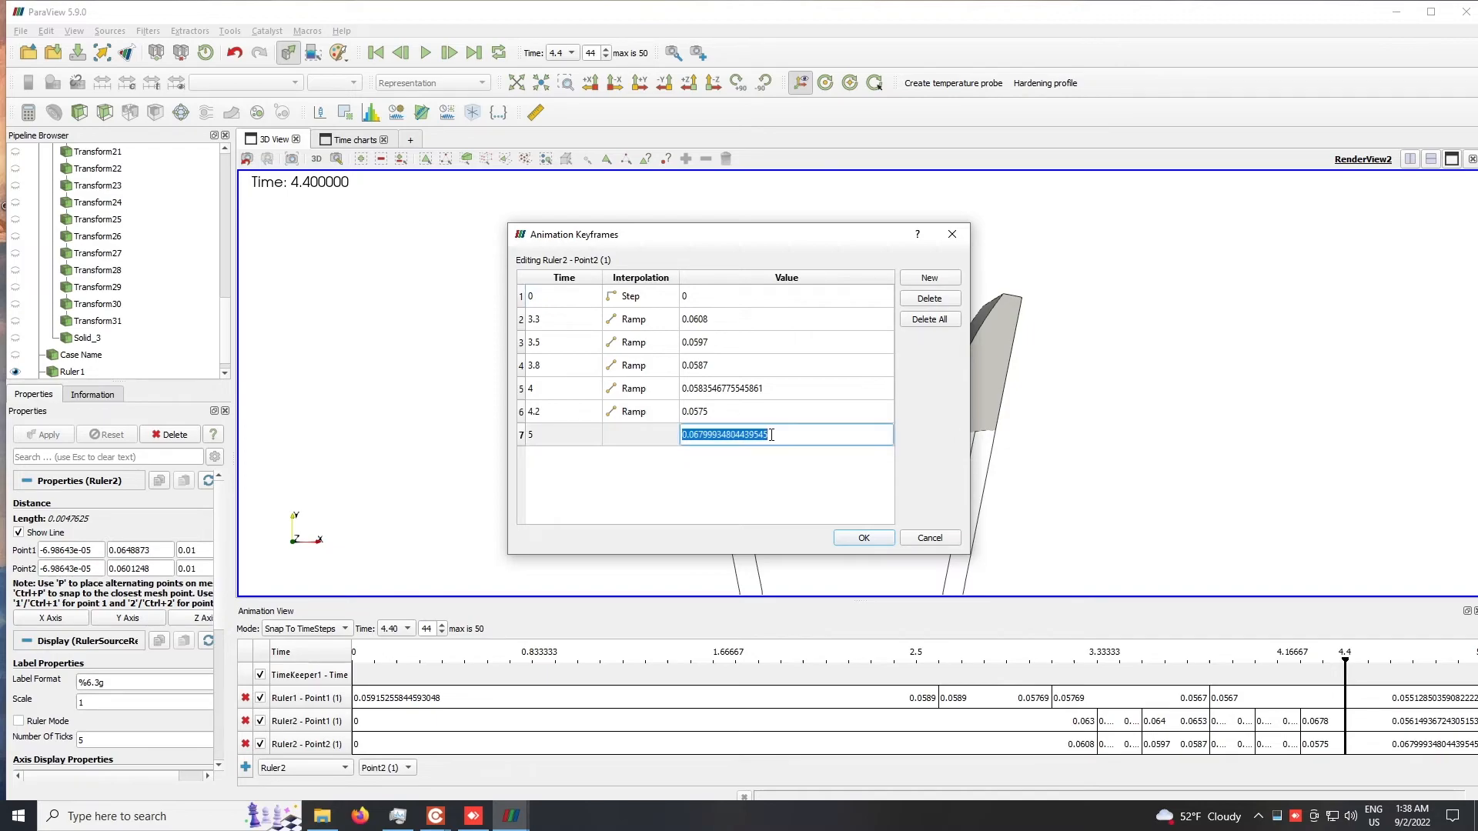
{"action": "key", "text": "super+v"}
{"action": "left_click", "coordinate": [1280, 616]}
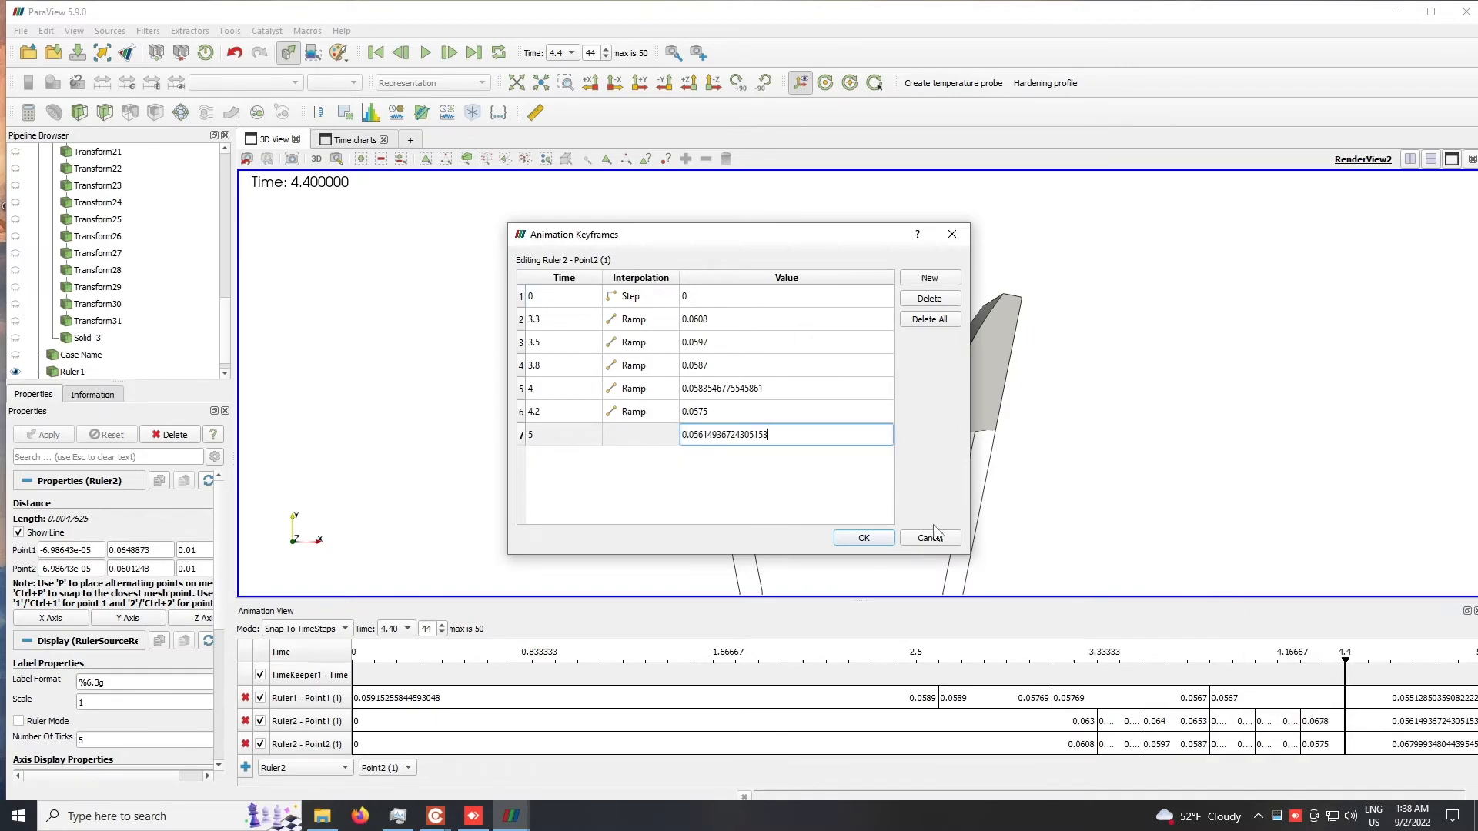
{"action": "left_click", "coordinate": [850, 539]}
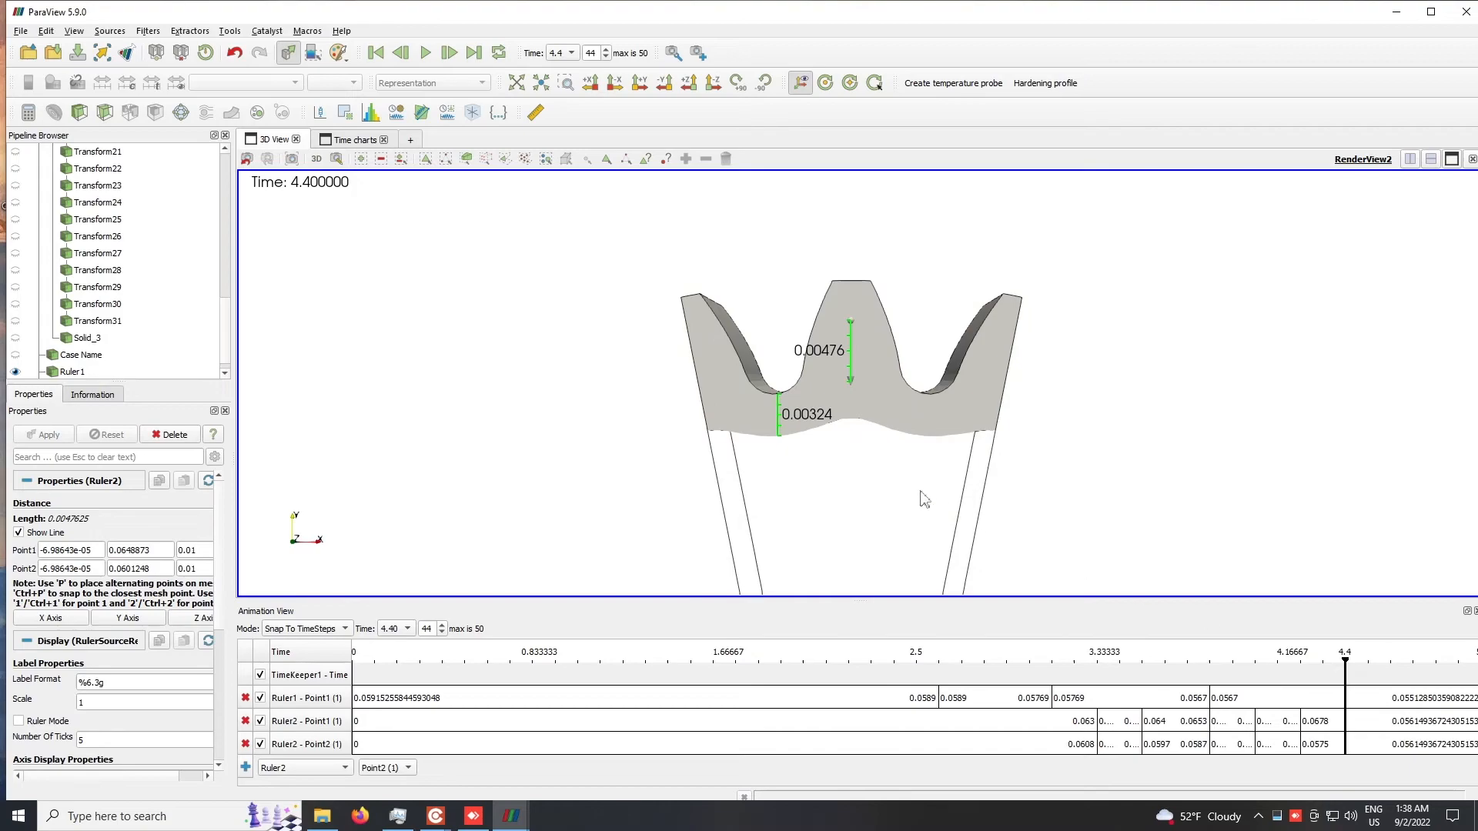
Step: Set the time 5 keyframe of Ruler2 - Point1 (1) to 0.0679993480443954 and replay the end of the animation
{"action": "double_click", "coordinate": [1395, 721]}
{"action": "left_click", "coordinate": [760, 436]}
{"action": "double_click", "coordinate": [760, 438]}
{"action": "key", "text": "super+v"}
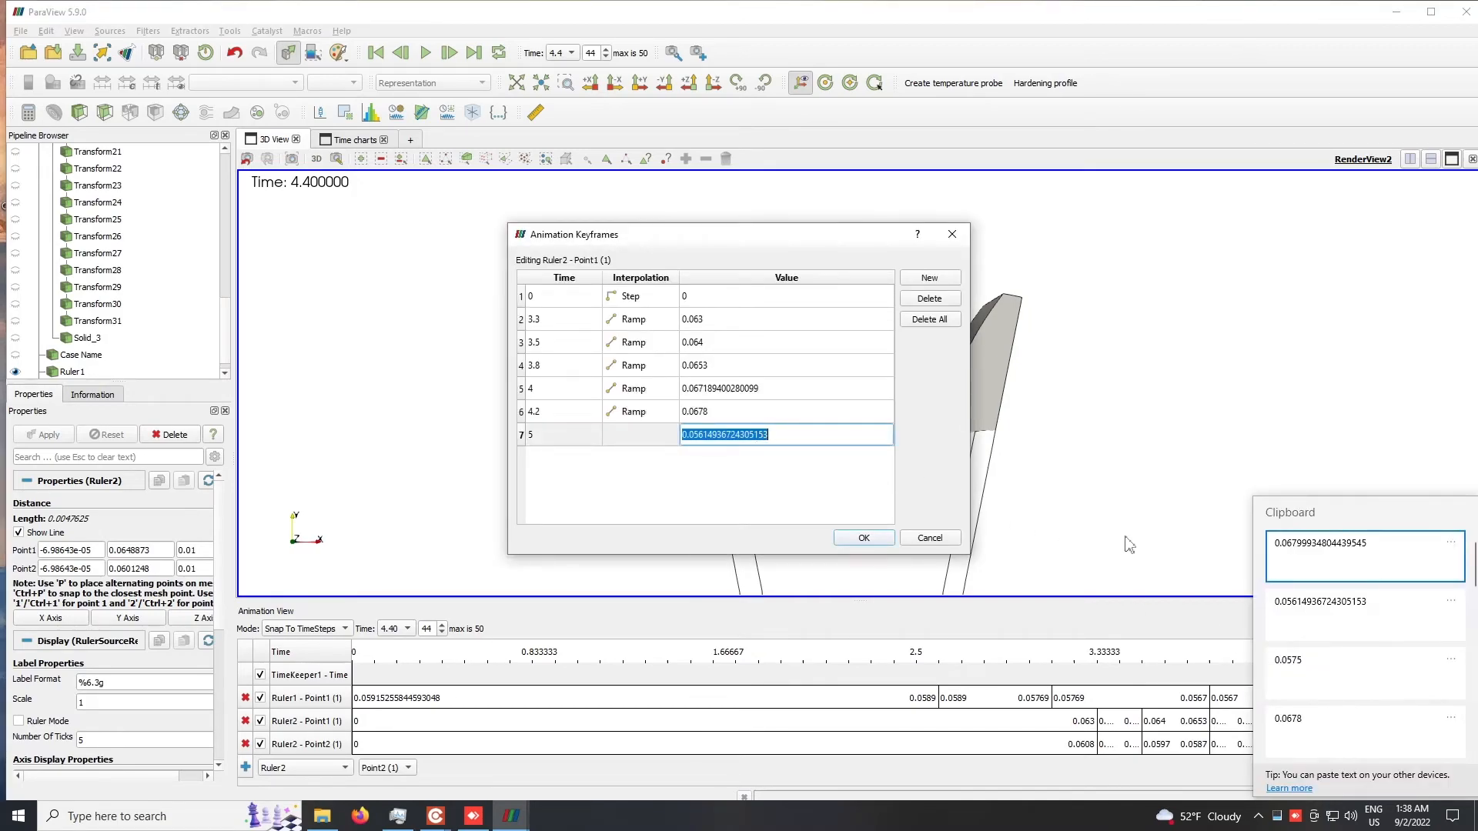
{"action": "left_click", "coordinate": [1326, 568]}
{"action": "left_click", "coordinate": [856, 539]}
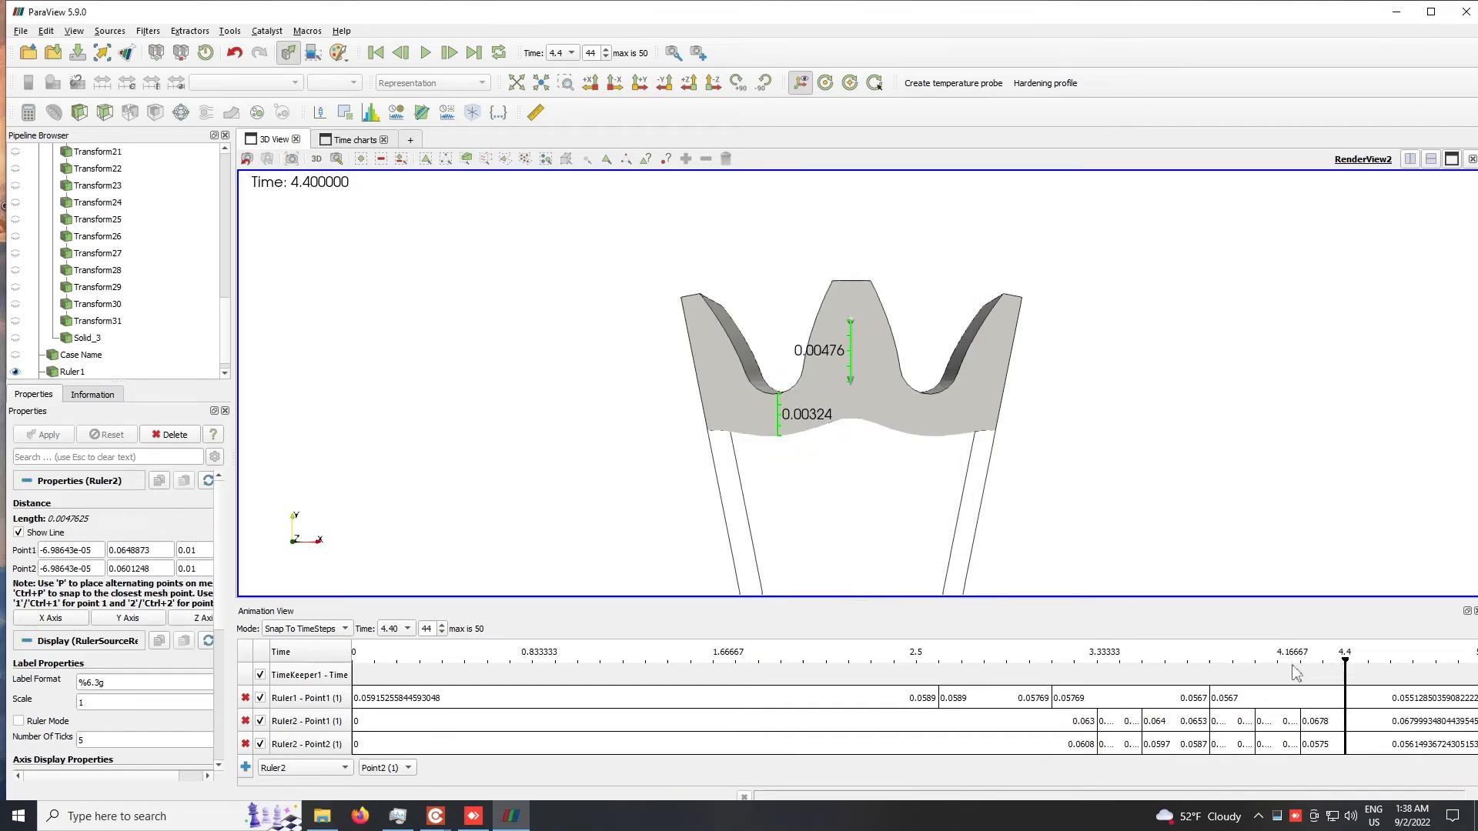
{"action": "left_click_drag", "start_coordinate": [1345, 667], "coordinate": [1275, 669]}
{"action": "left_click", "coordinate": [426, 53]}
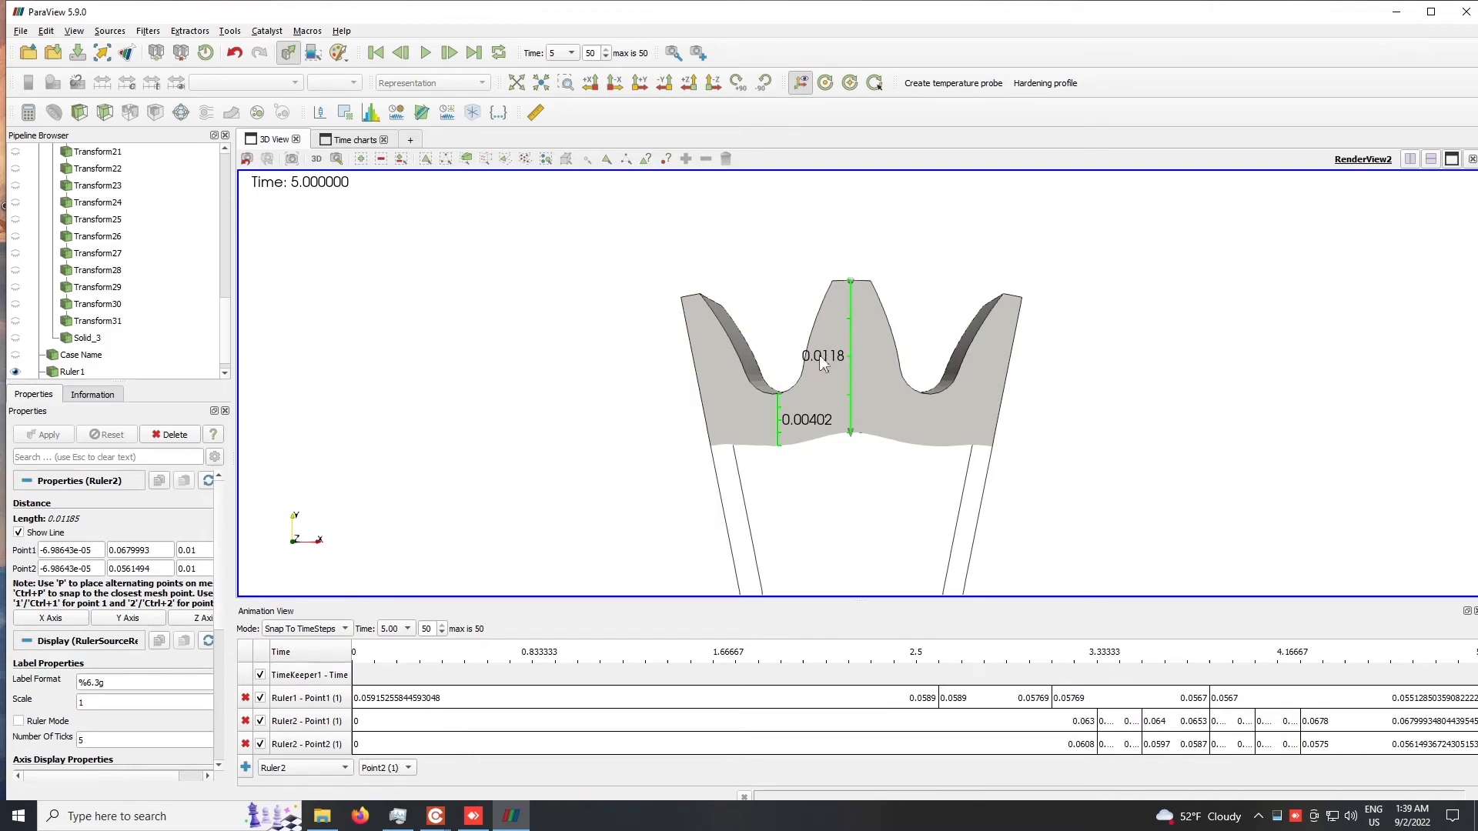
Step: Set the label format of Ruler2 and Ruler1 to %6.2g
{"action": "double_click", "coordinate": [103, 684]}
{"action": "type", "text": "2g"}
{"action": "scroll", "coordinate": [73, 354], "scroll_direction": "down", "scroll_amount": 1}
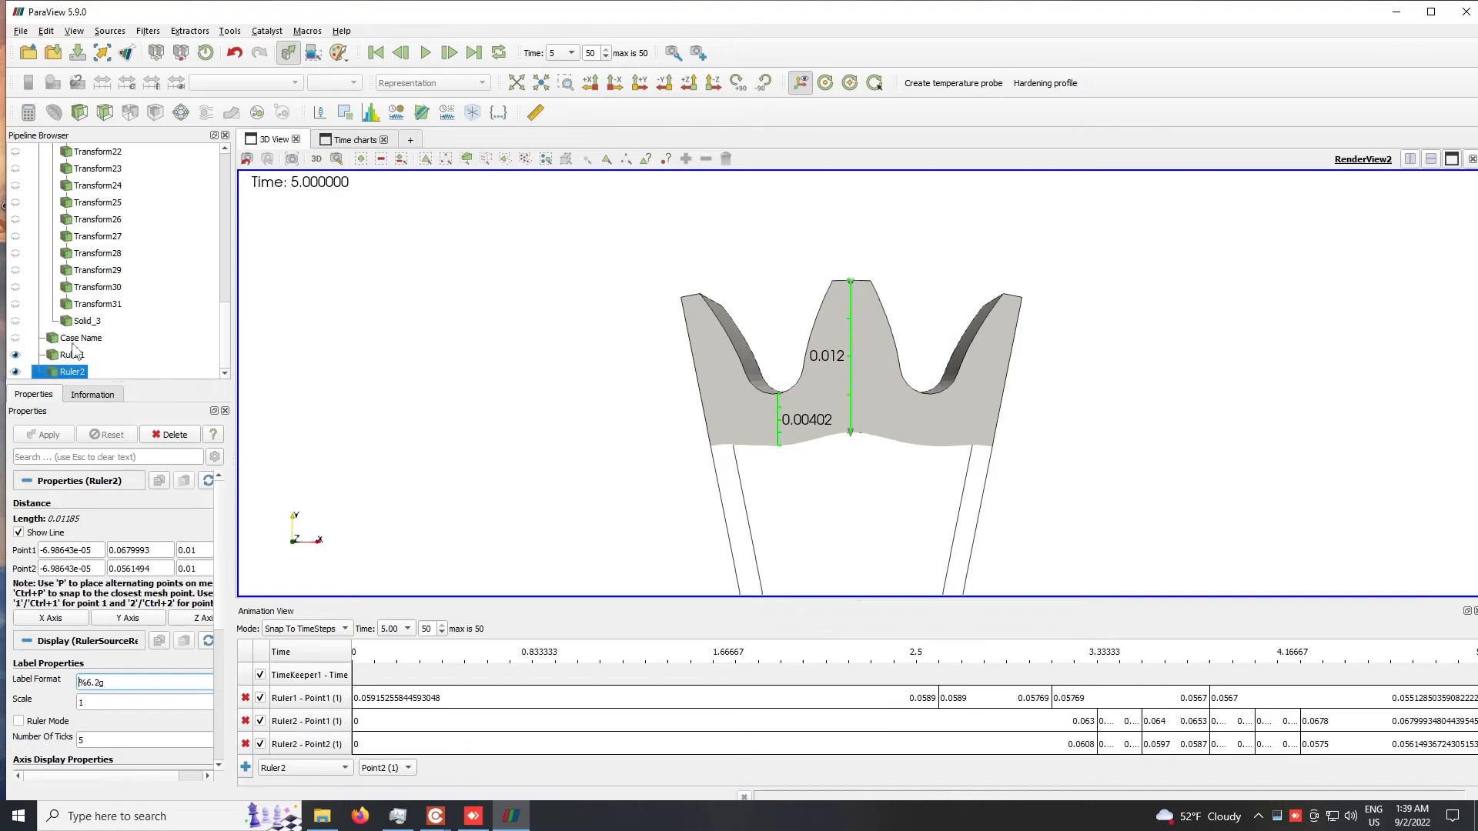
{"action": "left_click", "coordinate": [69, 356]}
{"action": "triple_click", "coordinate": [127, 679]}
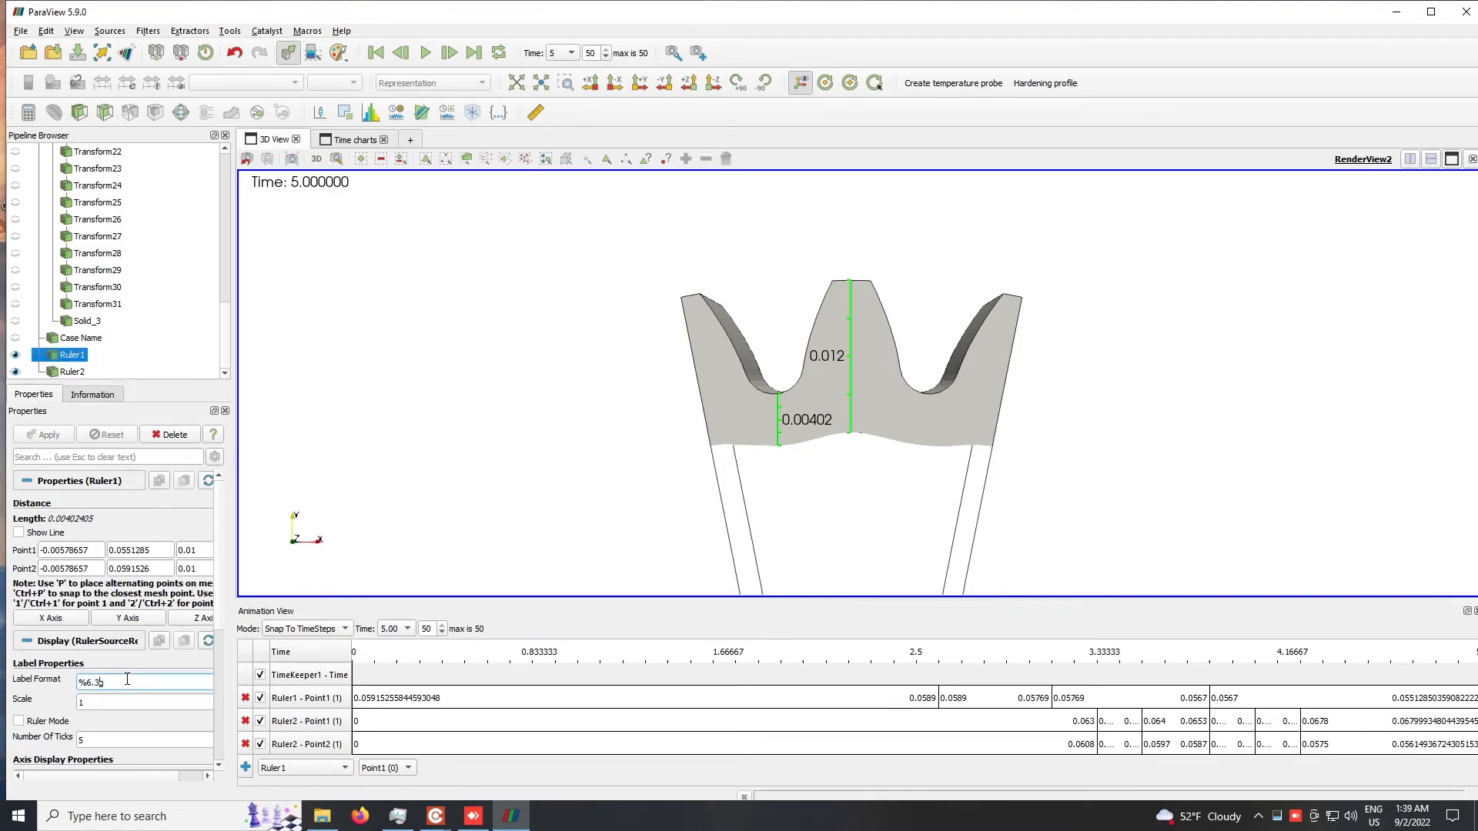
{"action": "type", "text": "%6.2g"}
{"action": "key", "text": "Return"}
{"action": "key", "text": "Return"}
Step: Set the label format of both rulers to the fixed three-decimal format %0.3f
{"action": "left_click", "coordinate": [85, 374]}
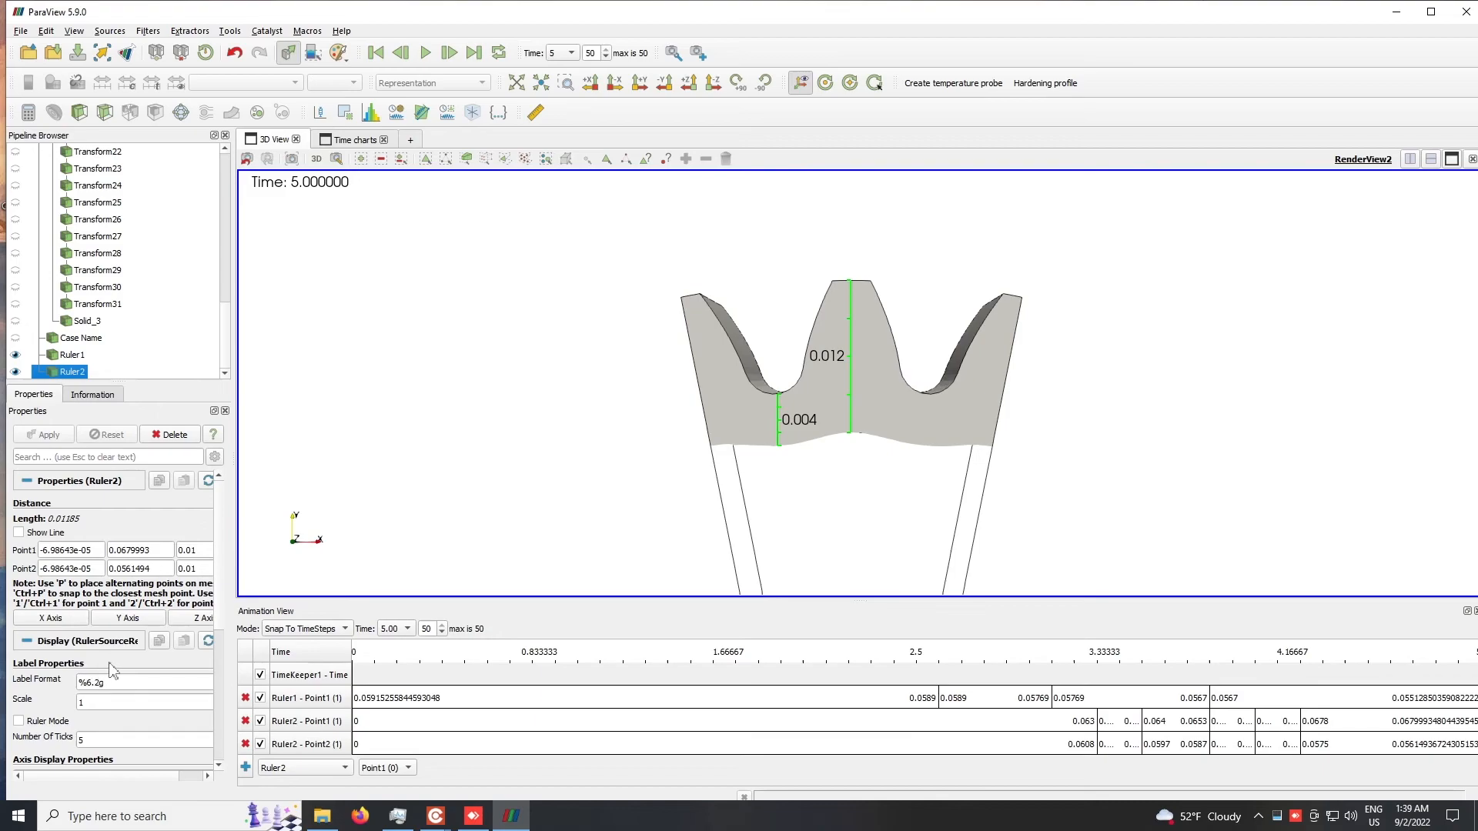
{"action": "triple_click", "coordinate": [122, 684]}
{"action": "double_click", "coordinate": [163, 696]}
{"action": "key", "text": "shift+Tab"}
{"action": "type", "text": "f"}
Step: Close the Animation View and replay the animation with the whole gear segment in view, stopping at time 3
{"action": "left_click", "coordinate": [1474, 611]}
{"action": "scroll", "coordinate": [847, 431], "scroll_direction": "down", "scroll_amount": 3}
{"action": "middle_click_drag", "start_coordinate": [883, 458], "coordinate": [835, 362]}
{"action": "scroll", "coordinate": [858, 432], "scroll_direction": "down", "scroll_amount": 2}
{"action": "scroll", "coordinate": [868, 492], "scroll_direction": "up", "scroll_amount": 4}
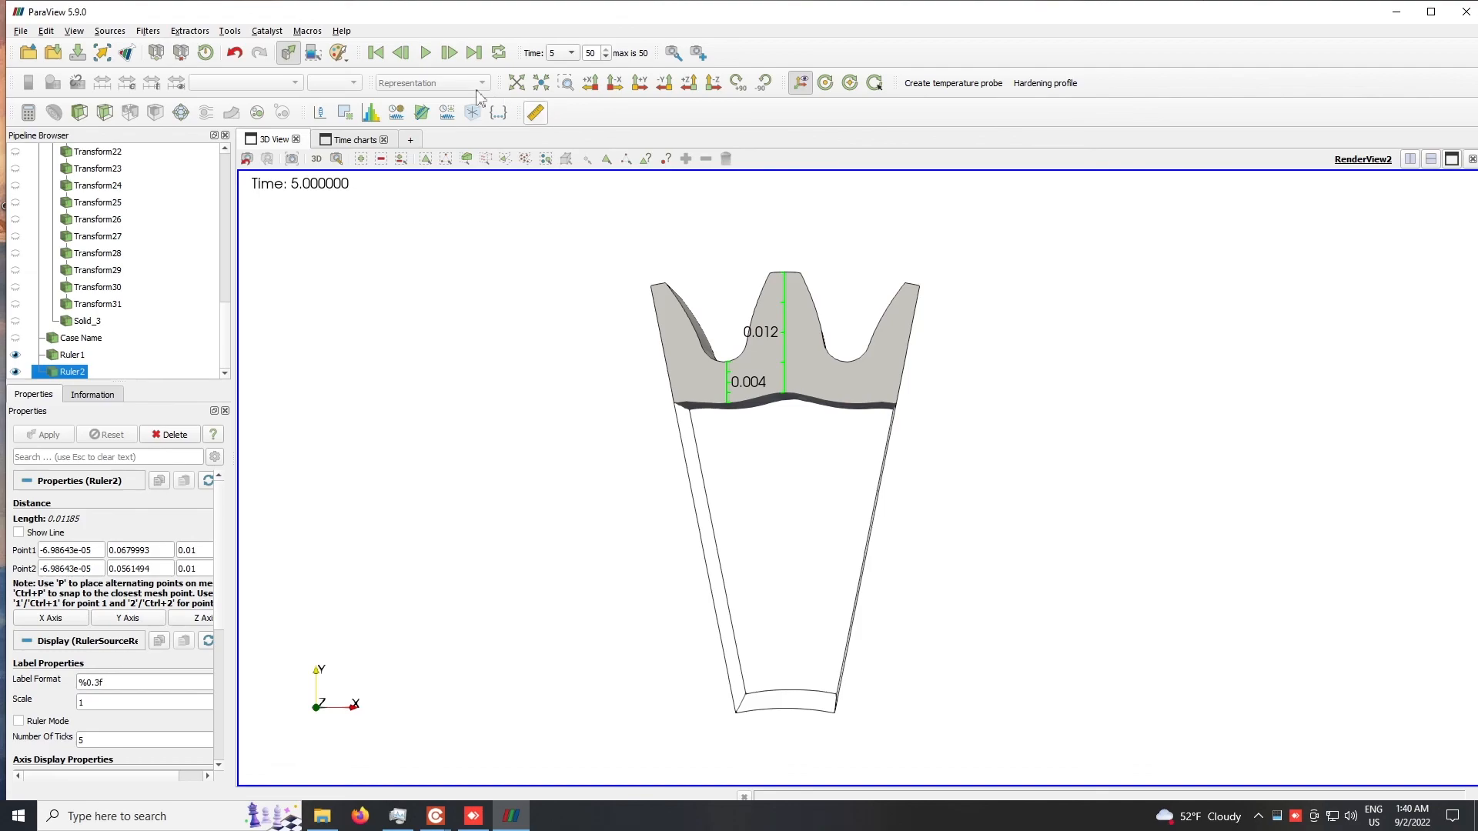
{"action": "left_click", "coordinate": [425, 52]}
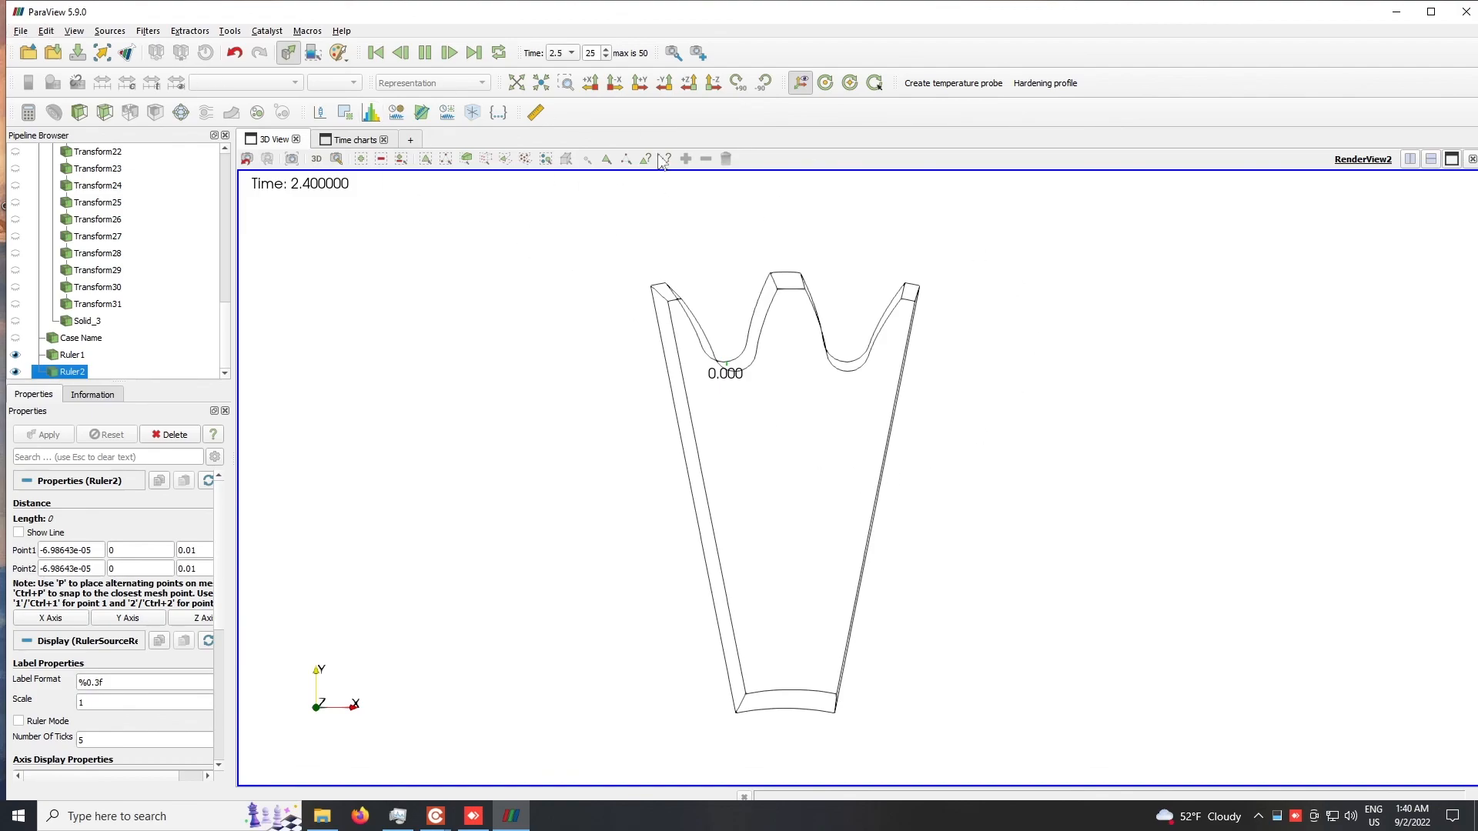
{"action": "left_click", "coordinate": [424, 52]}
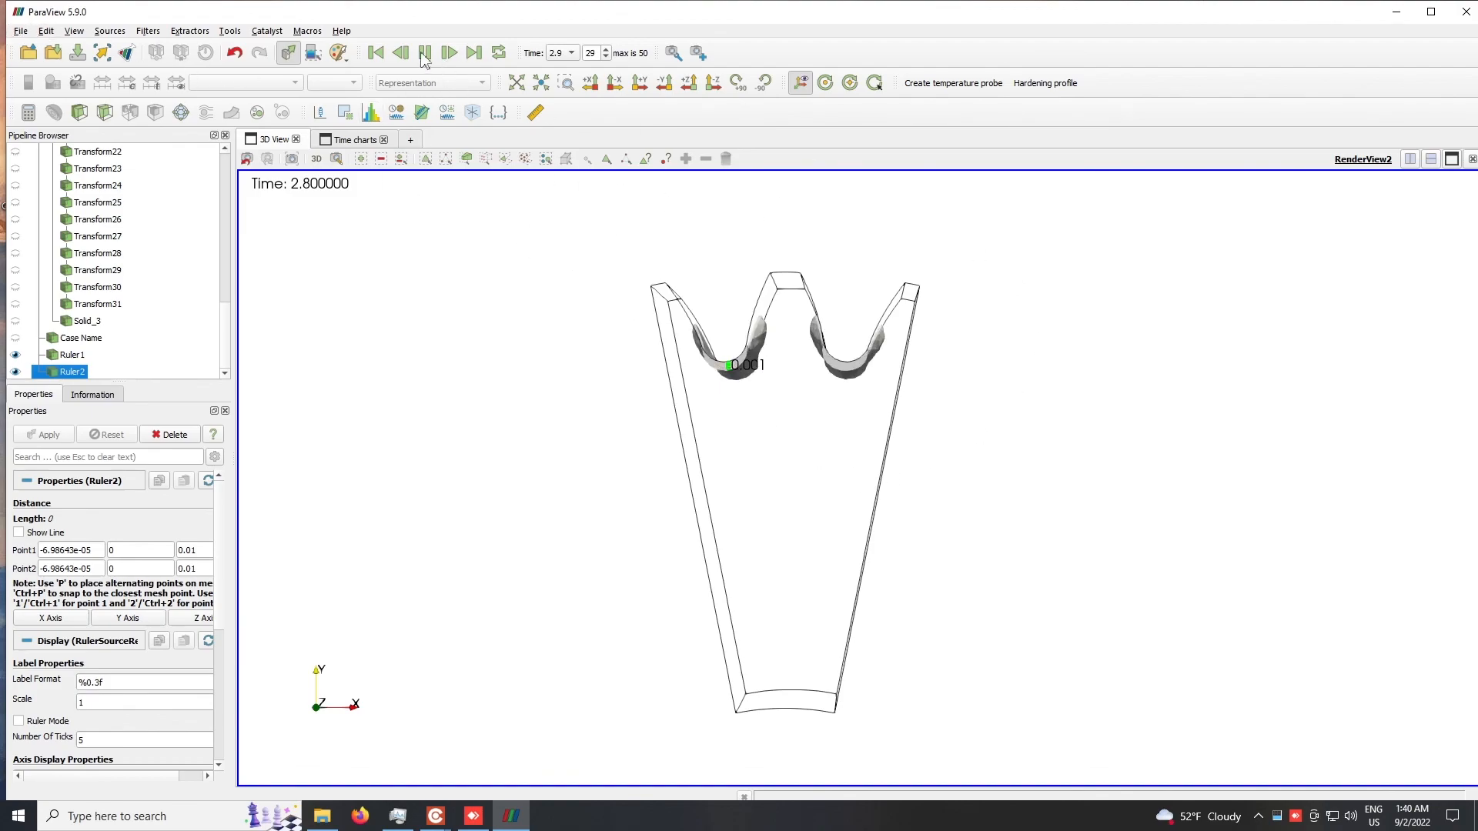
{"action": "left_click", "coordinate": [22, 32]}
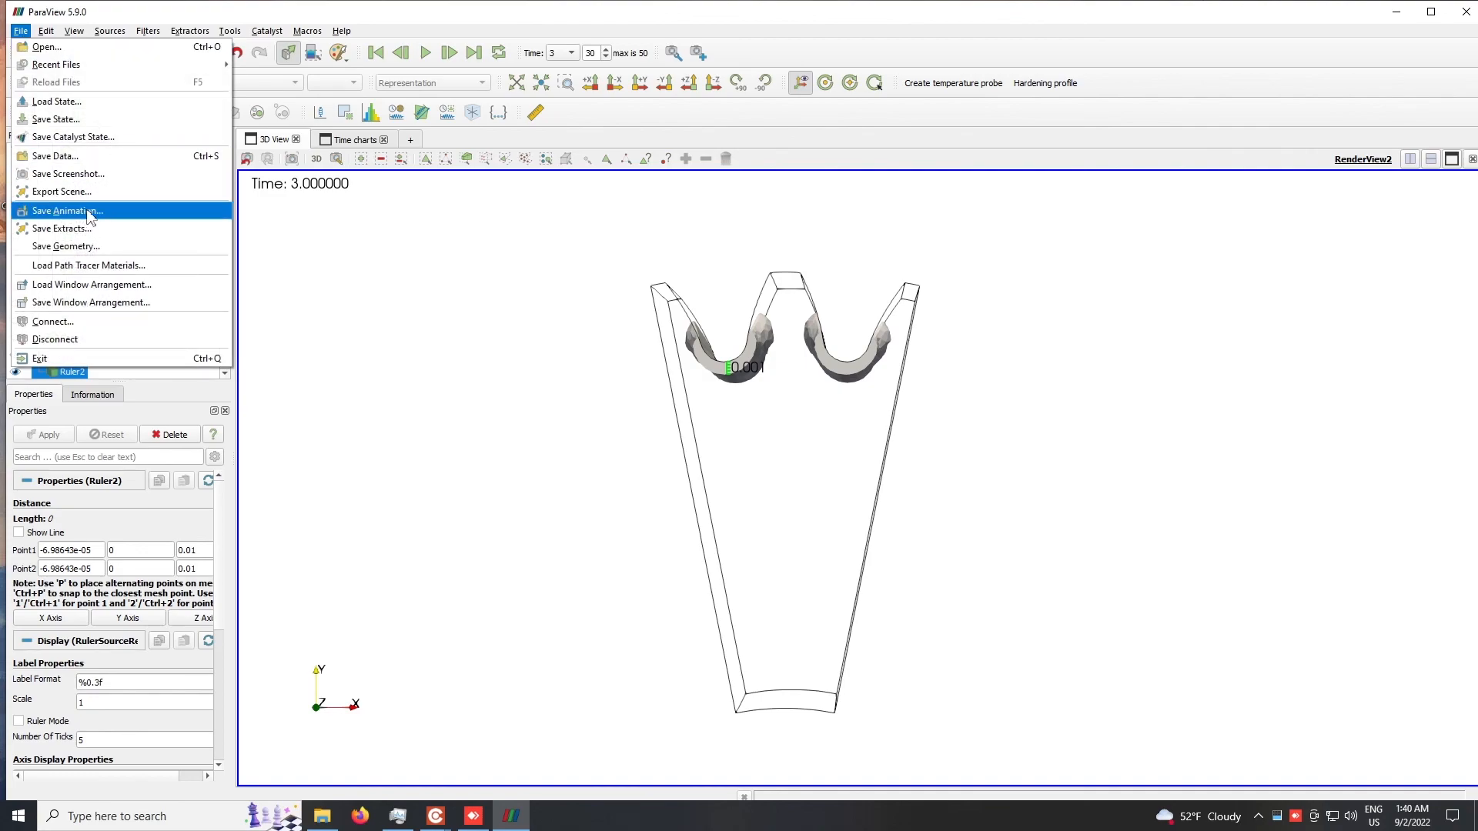
{"action": "left_click", "coordinate": [114, 216]}
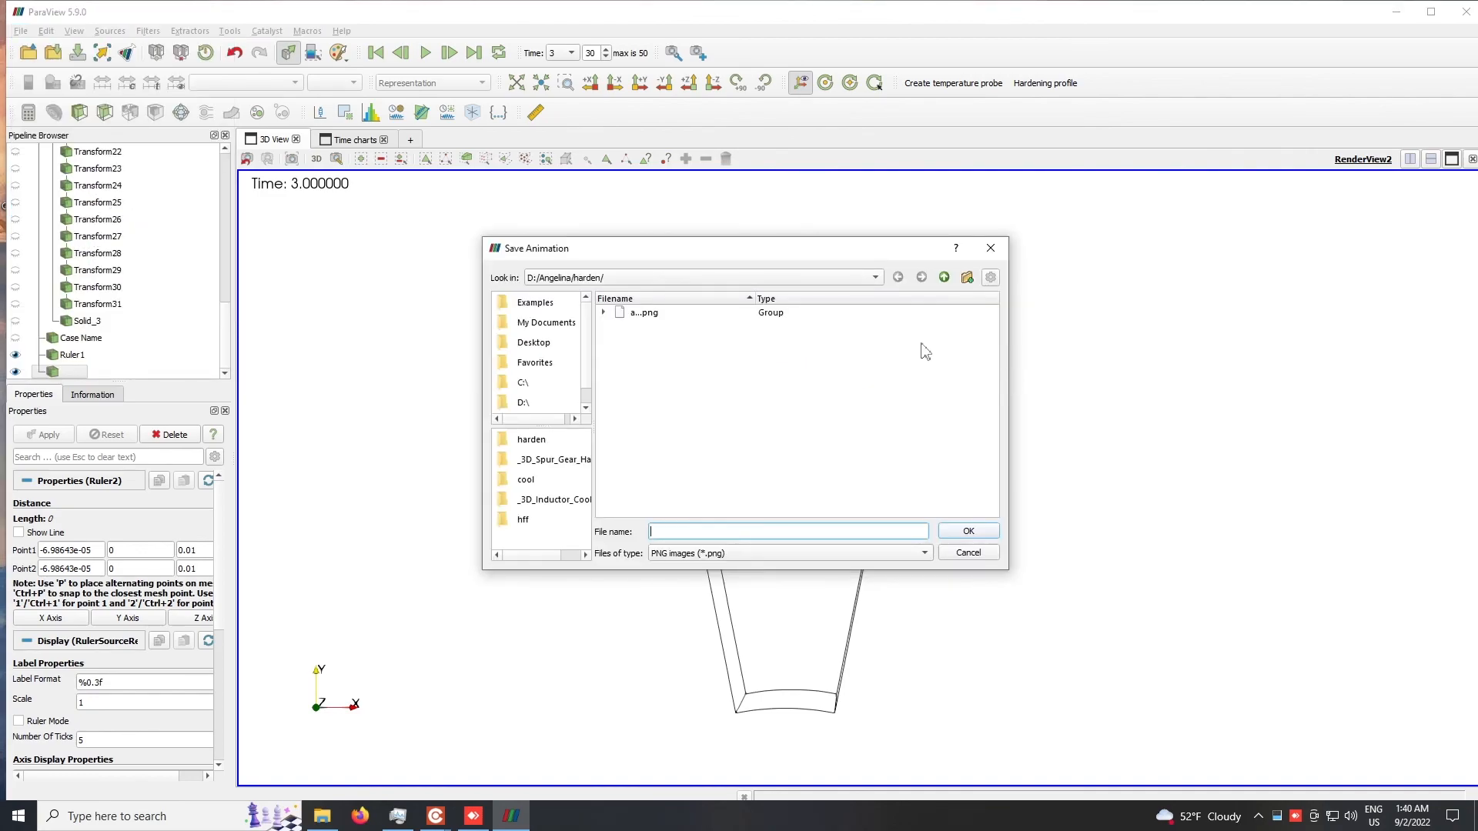
{"action": "left_click", "coordinate": [1000, 247]}
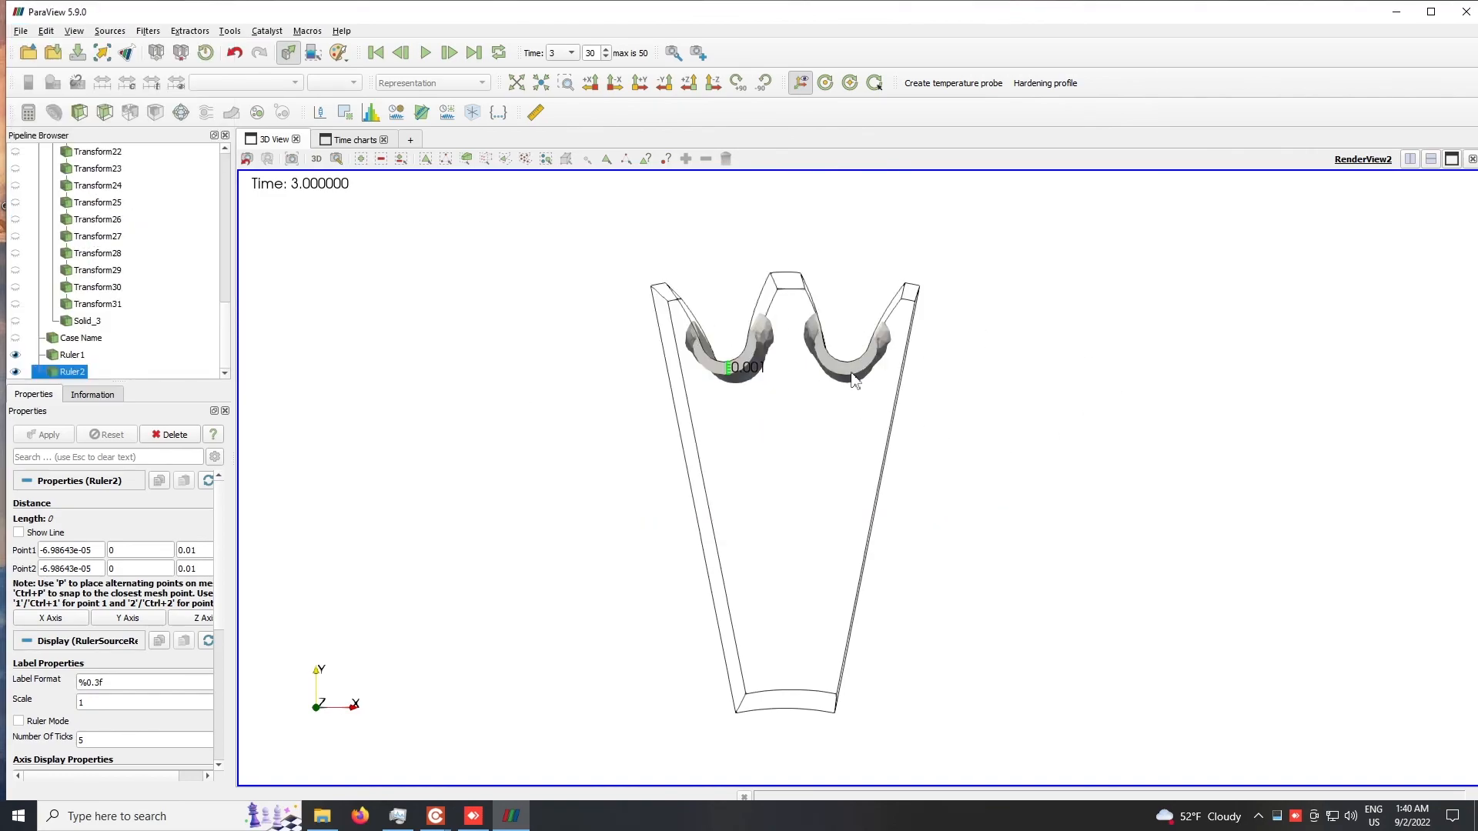